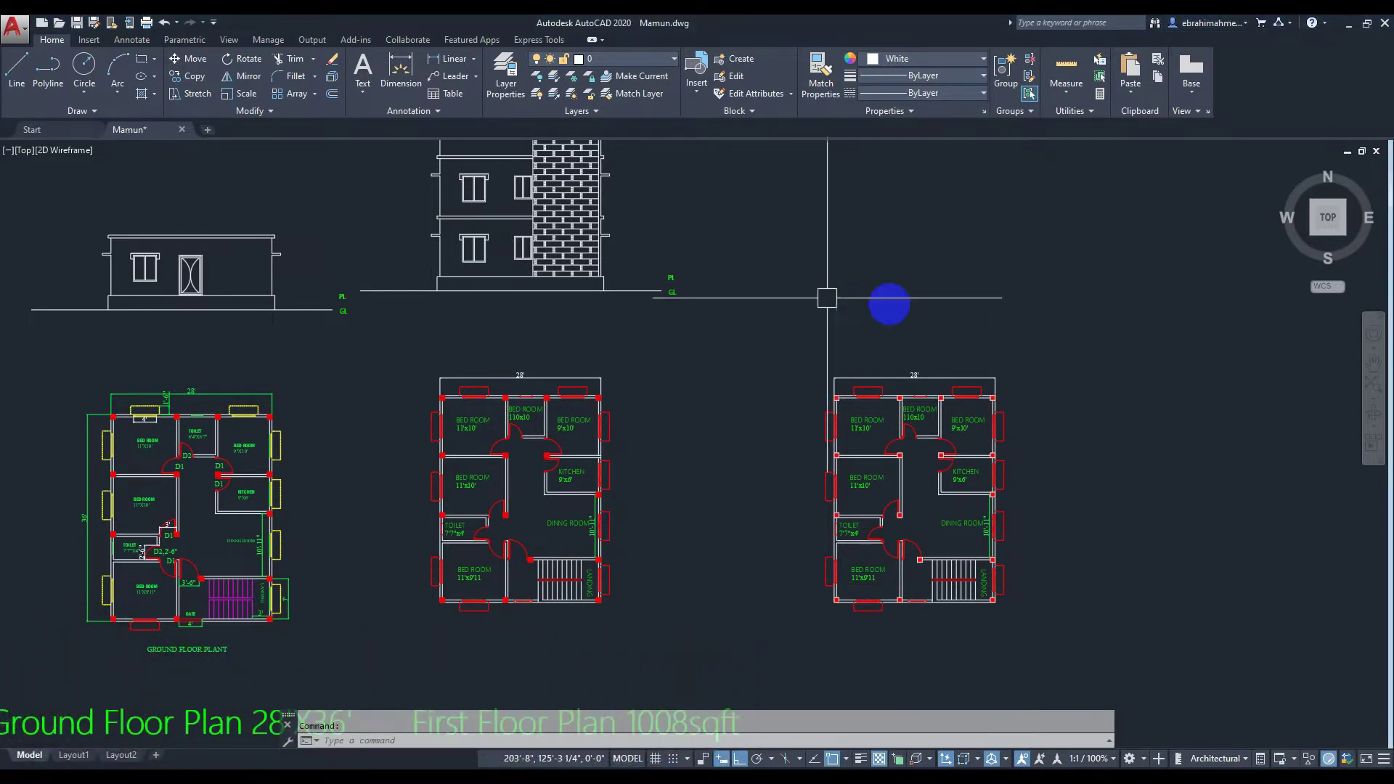
Pan and zoom in on the first-floor plan's top-right corner beside the 9'x10' bedroom
middle_drag(1074, 364, 921, 320)
scroll(942, 361, down, 2)
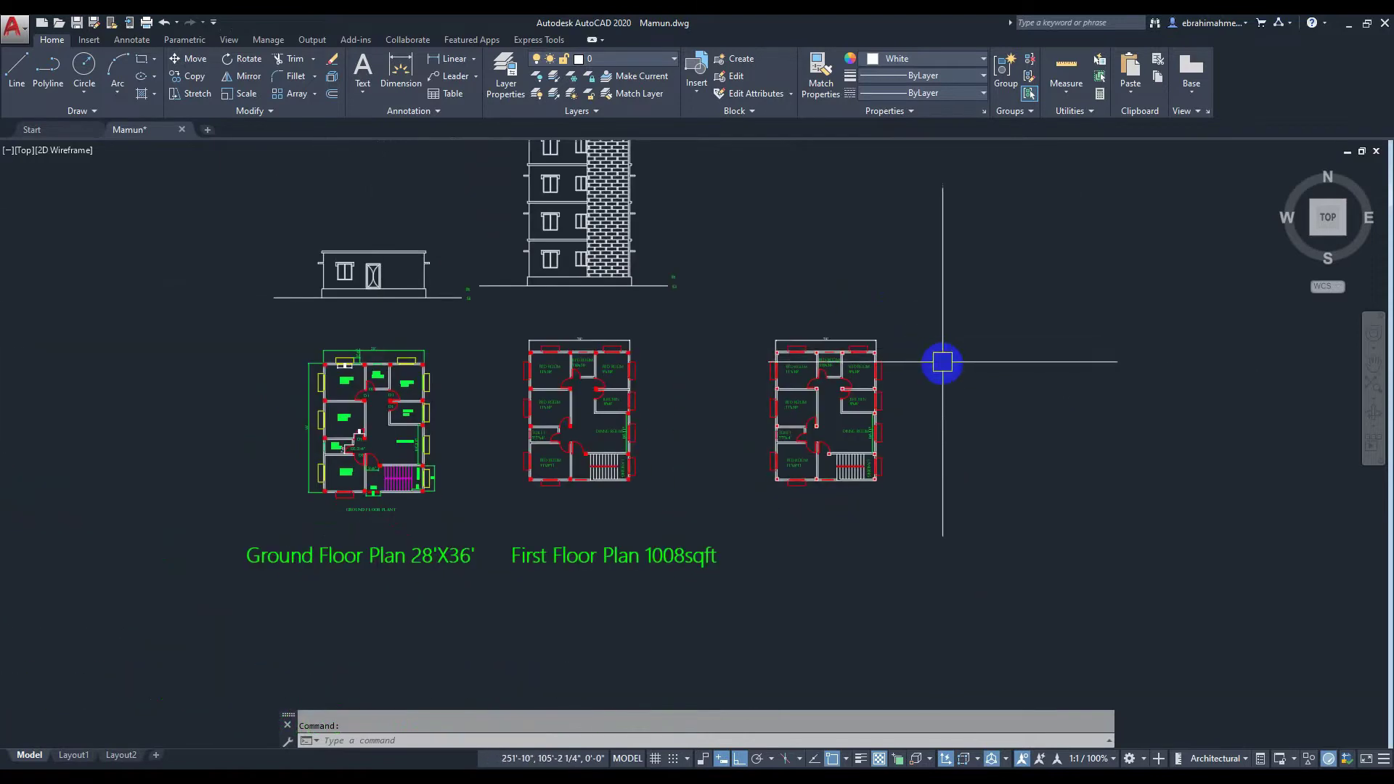
scroll(942, 361, down, 2)
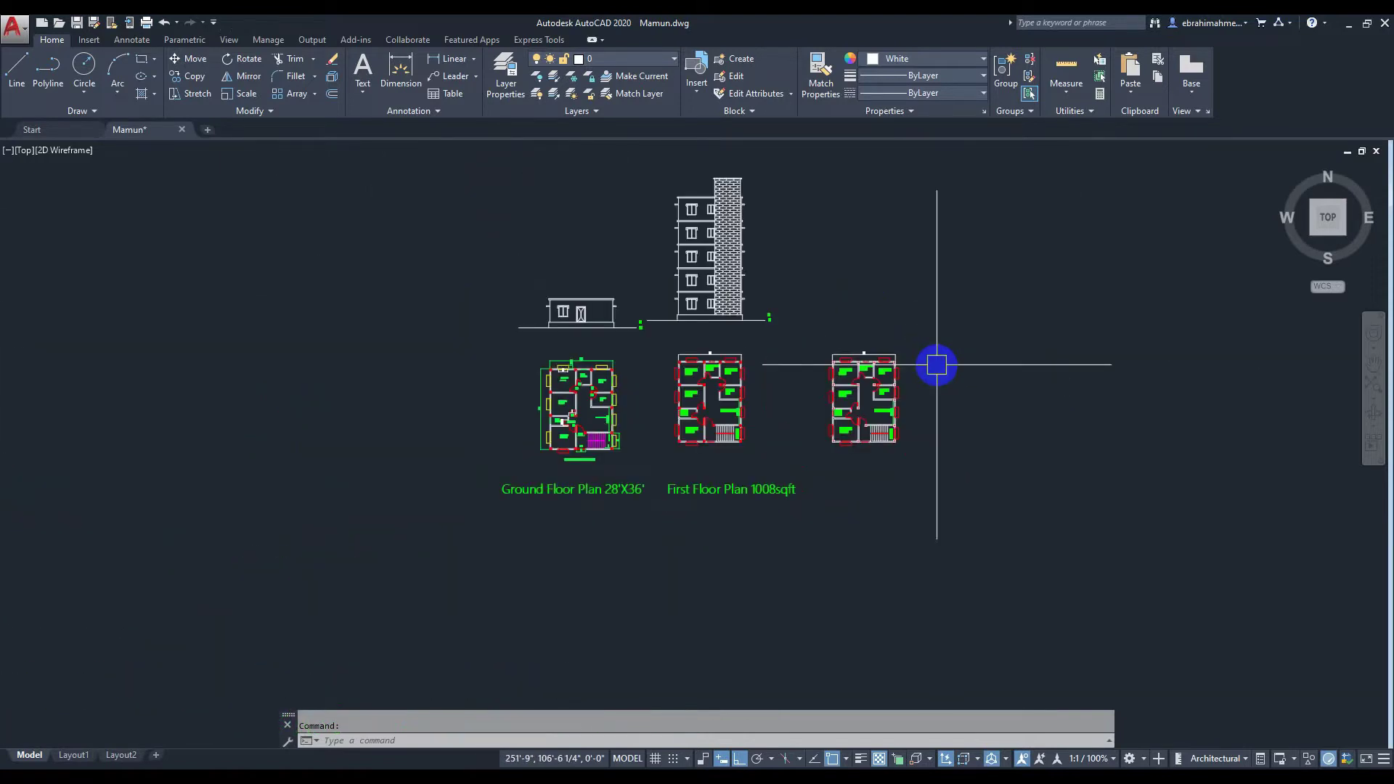
scroll(936, 364, up, 3)
middle_drag(942, 373, 900, 386)
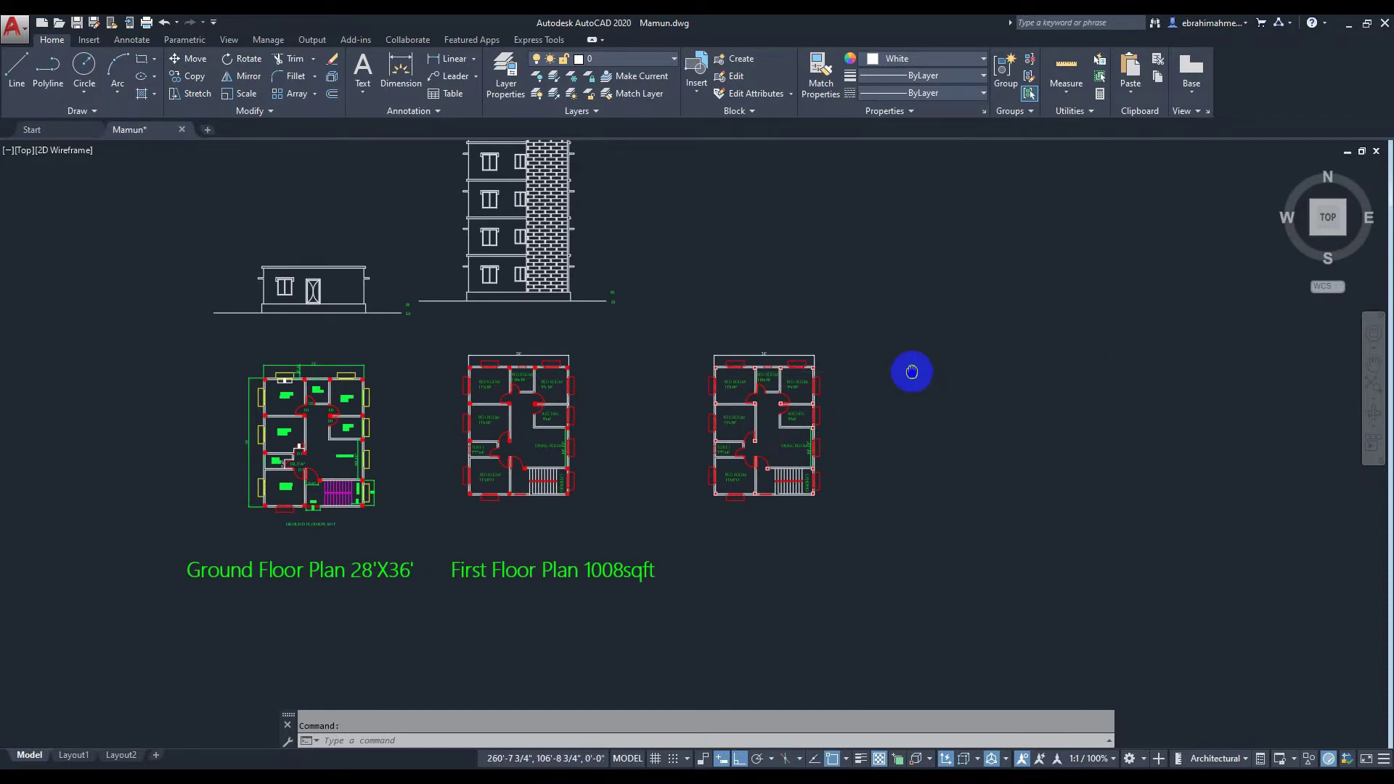
scroll(918, 346, up, 1)
scroll(870, 346, up, 2)
middle_drag(870, 344, 923, 339)
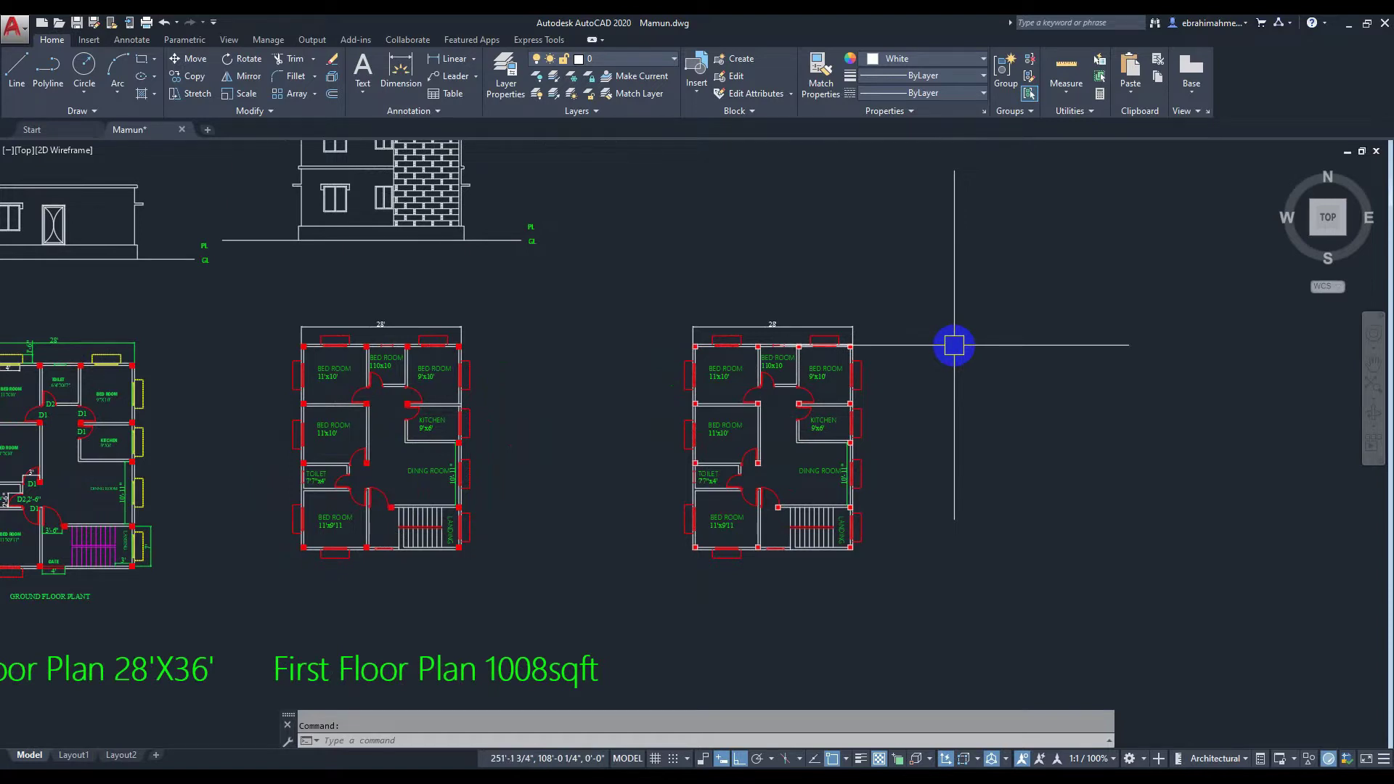
mouse_move(954, 346)
middle_down()
mouse_move(885, 339)
mouse_move(917, 349)
middle_up()
scroll(609, 339, up, 2)
scroll(569, 342, up, 2)
scroll(550, 361, up, 2)
scroll(591, 357, up, 2)
middle_drag(591, 358, 783, 367)
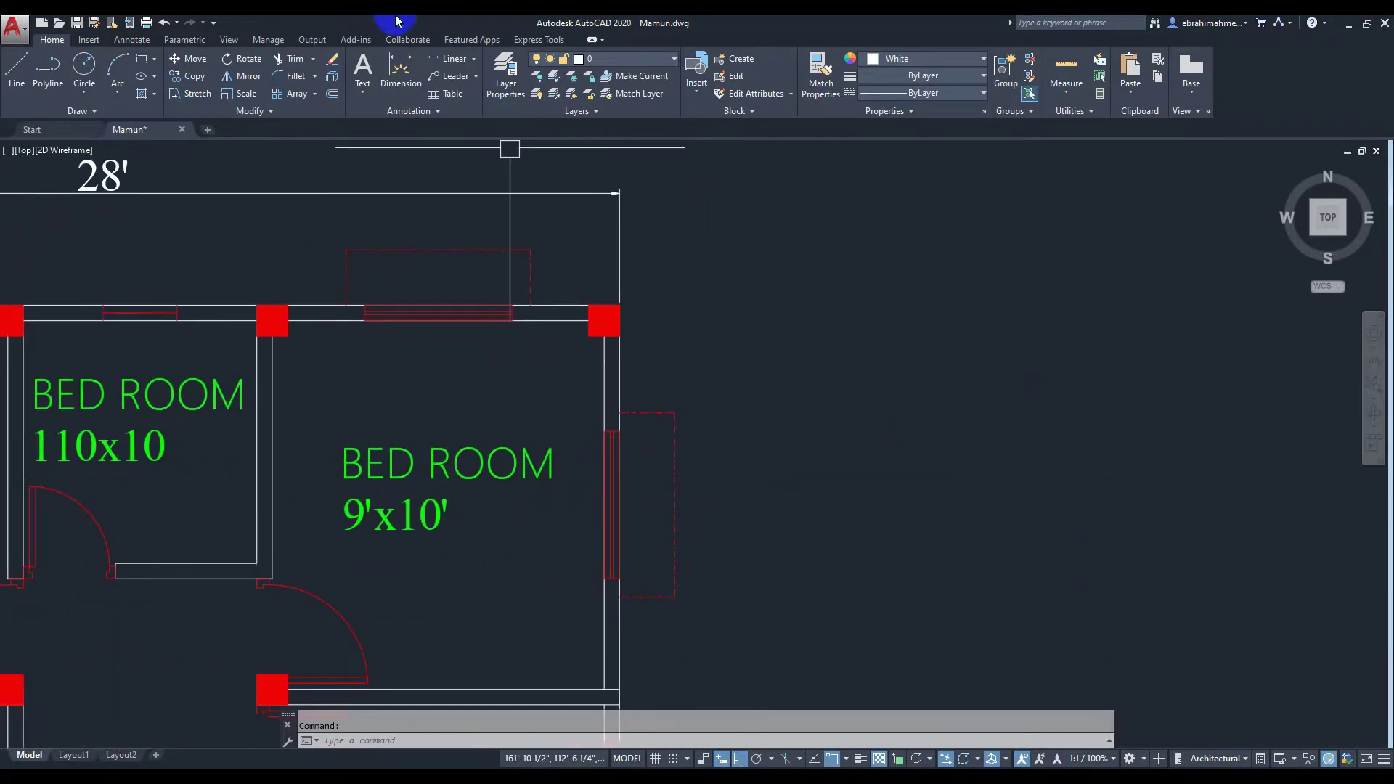
Start a dimension at the top-right wall corner, then cancel it
click(405, 66)
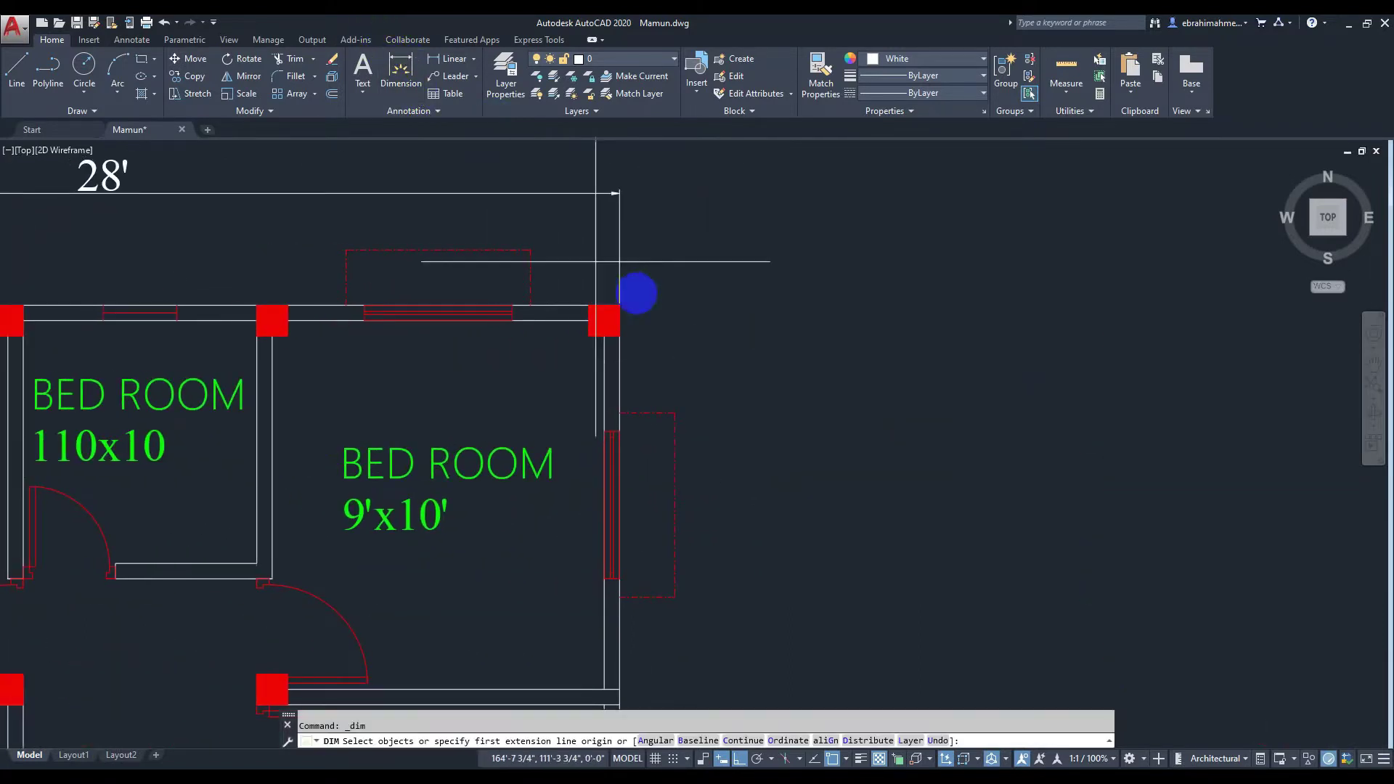
click(588, 305)
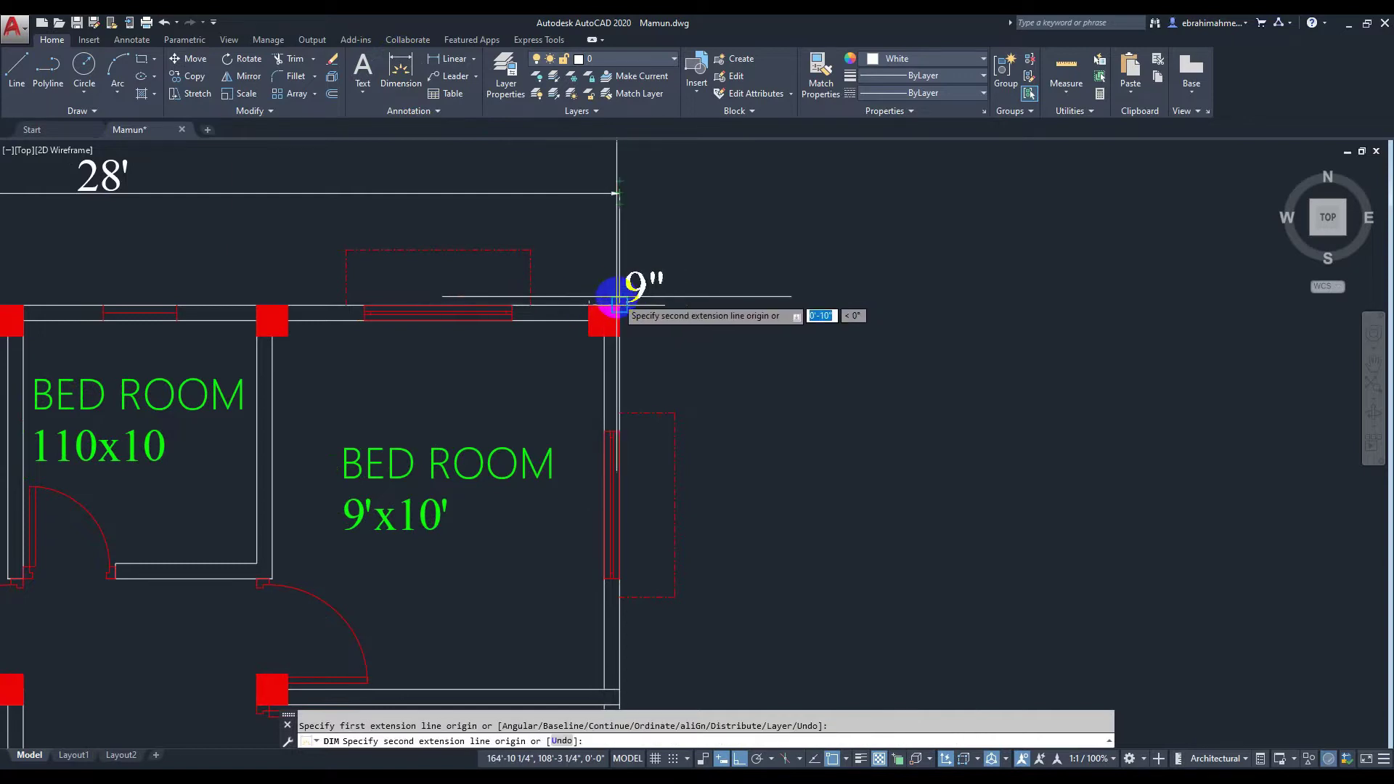
key(Escape)
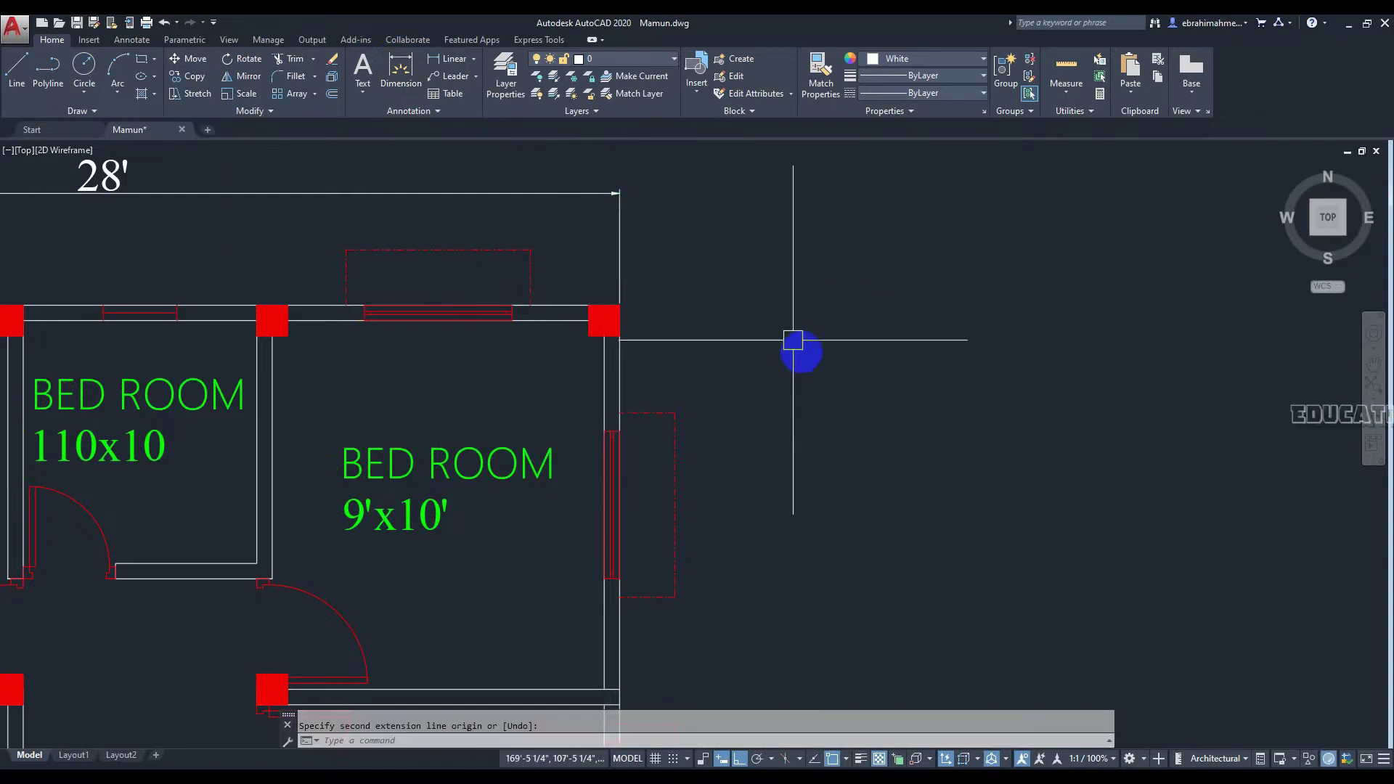
Pan across to the ground-floor plan and centre its top-right corner
middle_drag(697, 336, 661, 302)
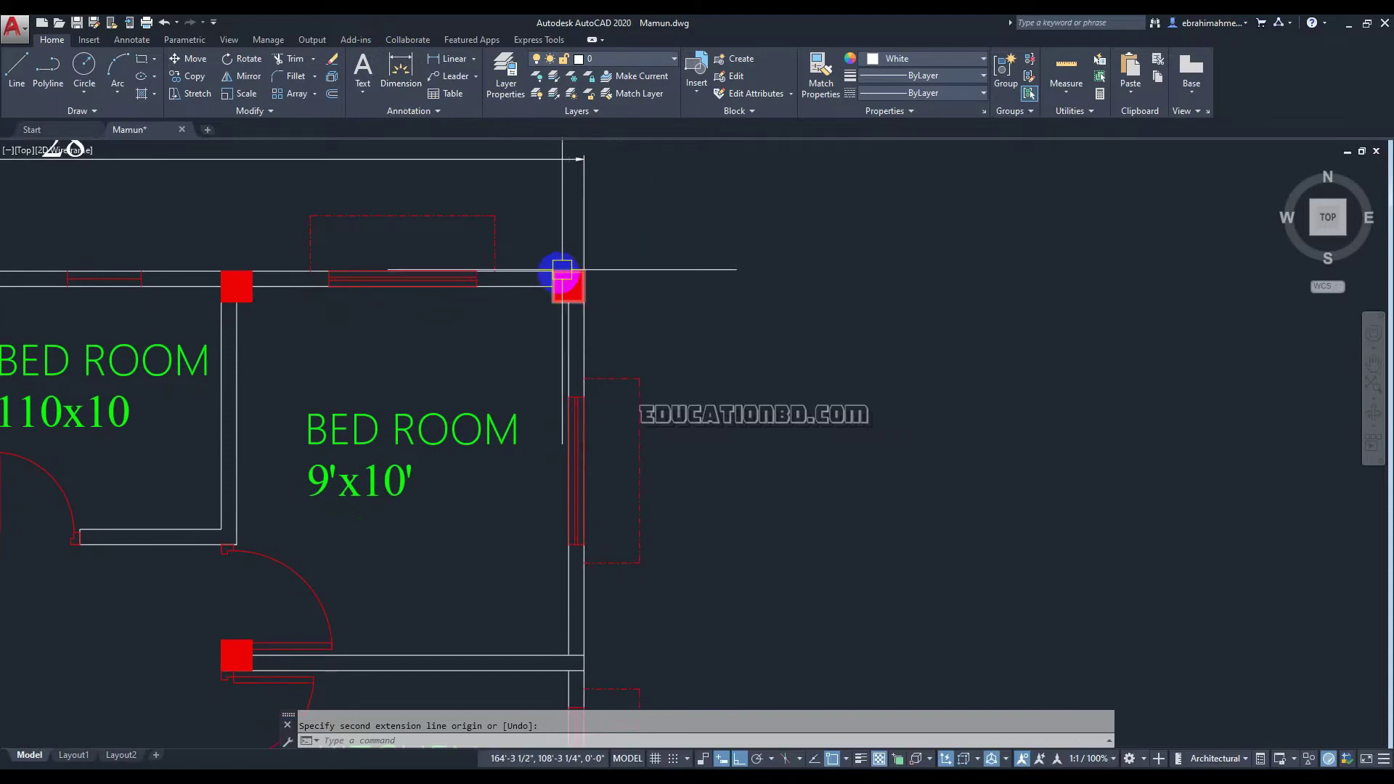
scroll(622, 290, down, 4)
middle_drag(496, 334, 1229, 354)
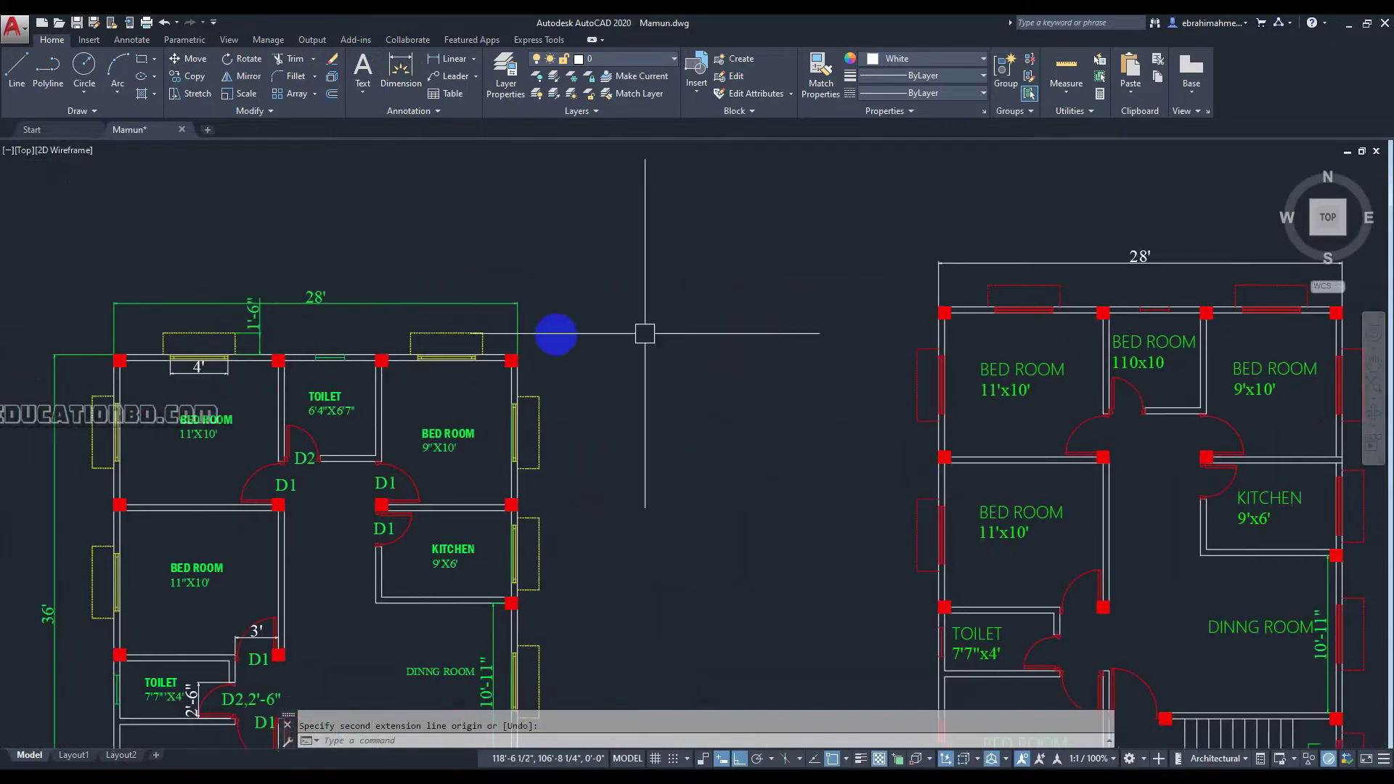
scroll(808, 313, down, 2)
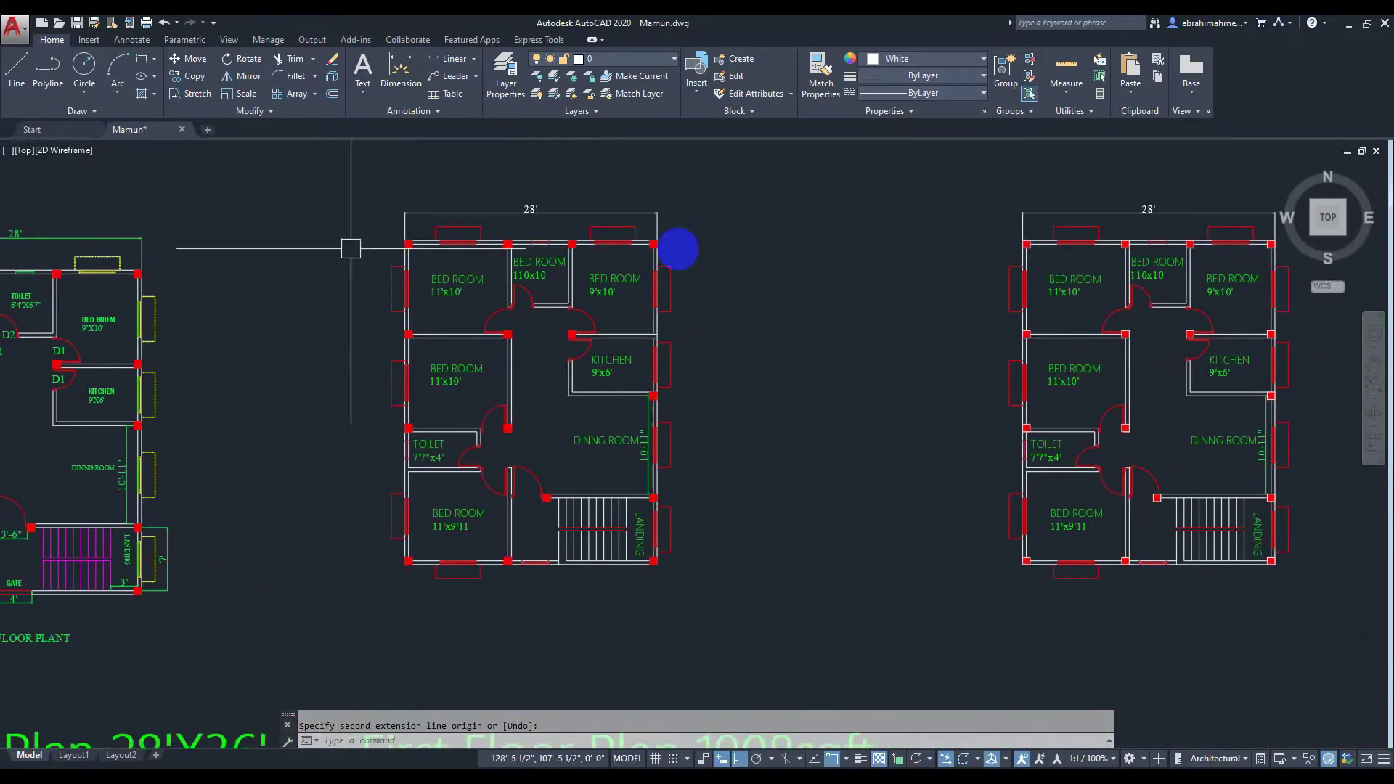
scroll(582, 357, up, 2)
middle_drag(582, 358, 619, 244)
Select the red top-right corner column twice, clearing the selection each time
key(Escape)
click(404, 343)
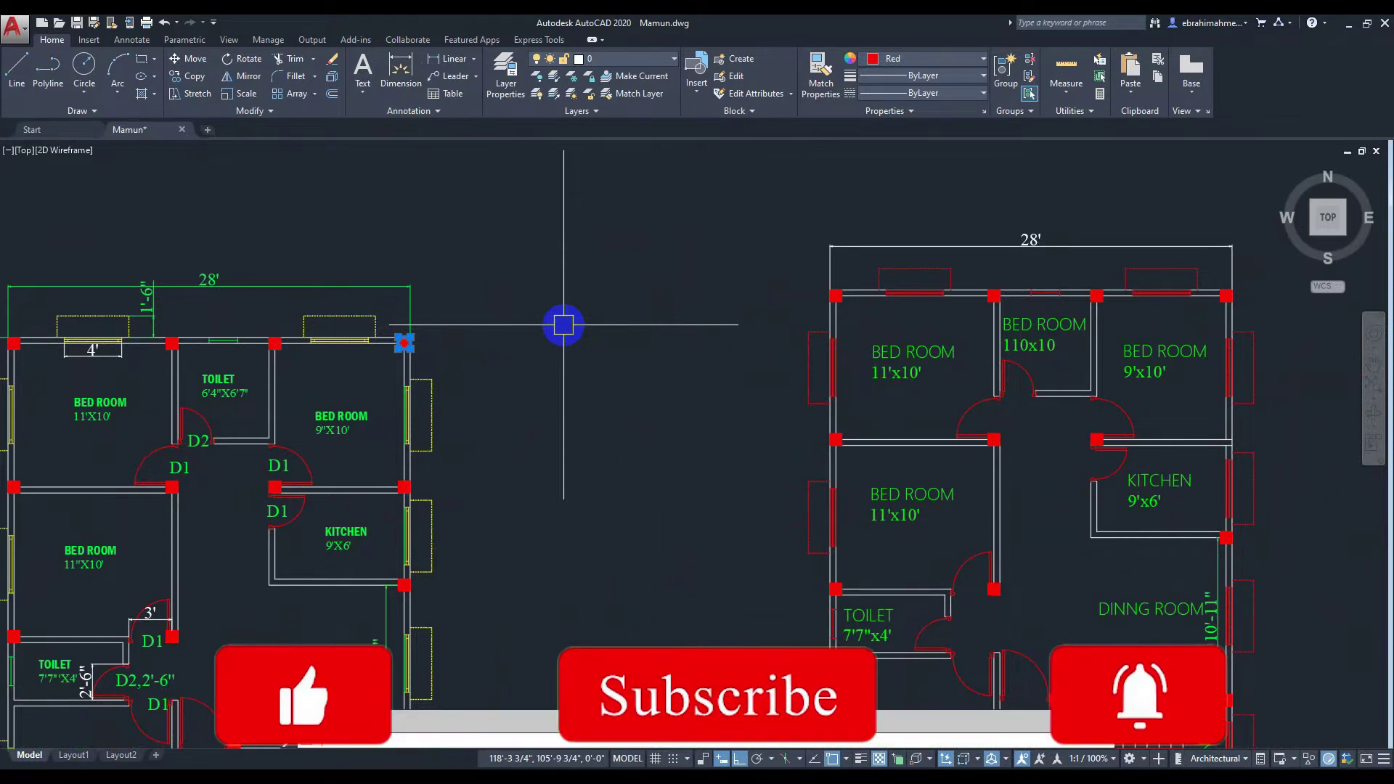
key(Escape)
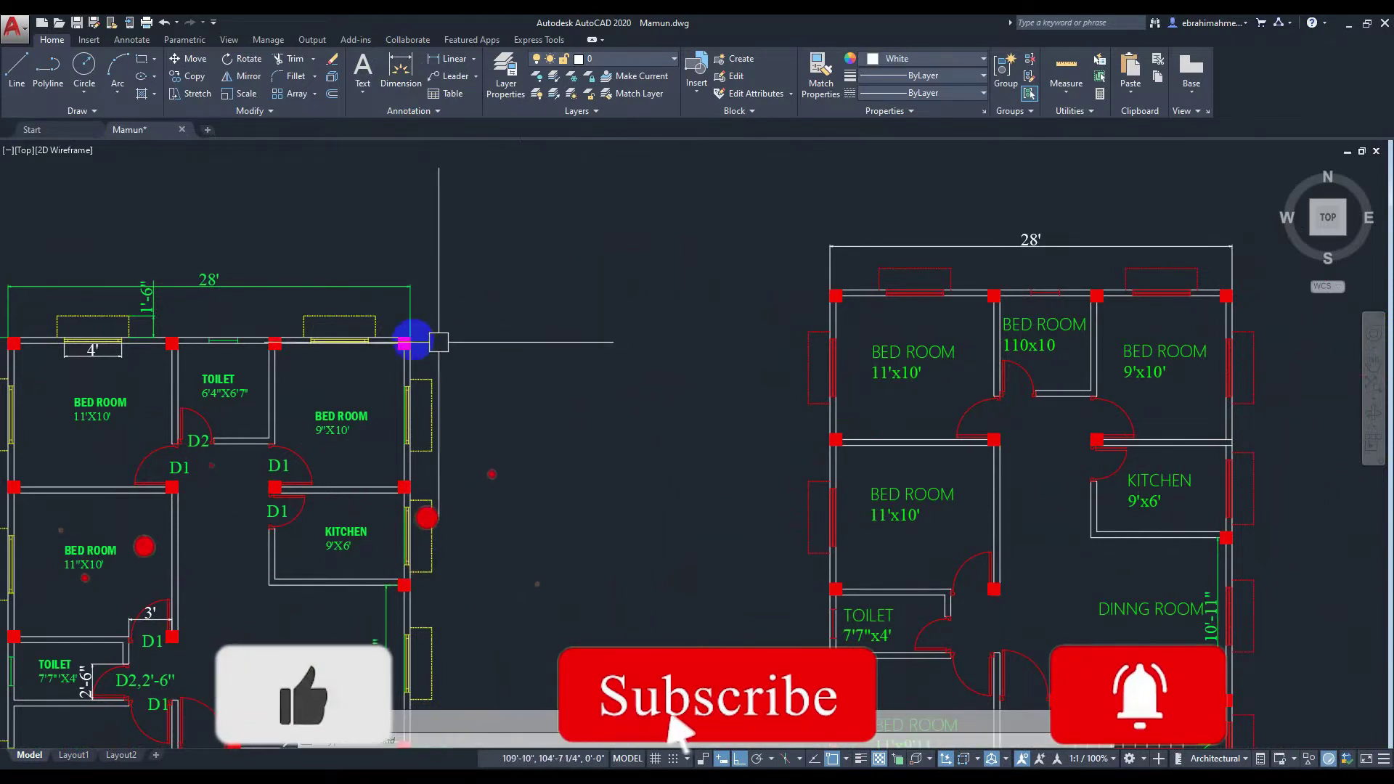
click(404, 343)
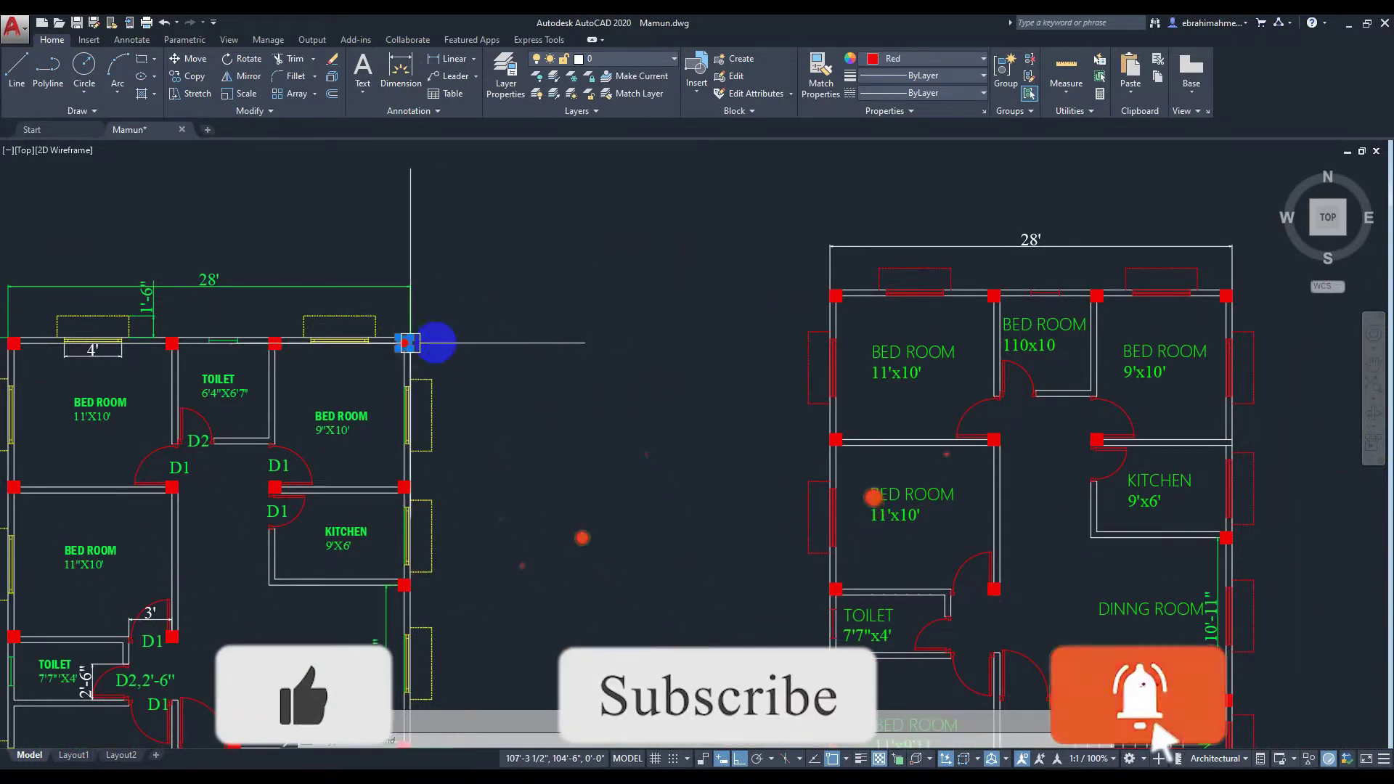
key(Escape)
Copy the red corner column, based at its corner, into open space beside the 9'X10' bed room
text(ct )
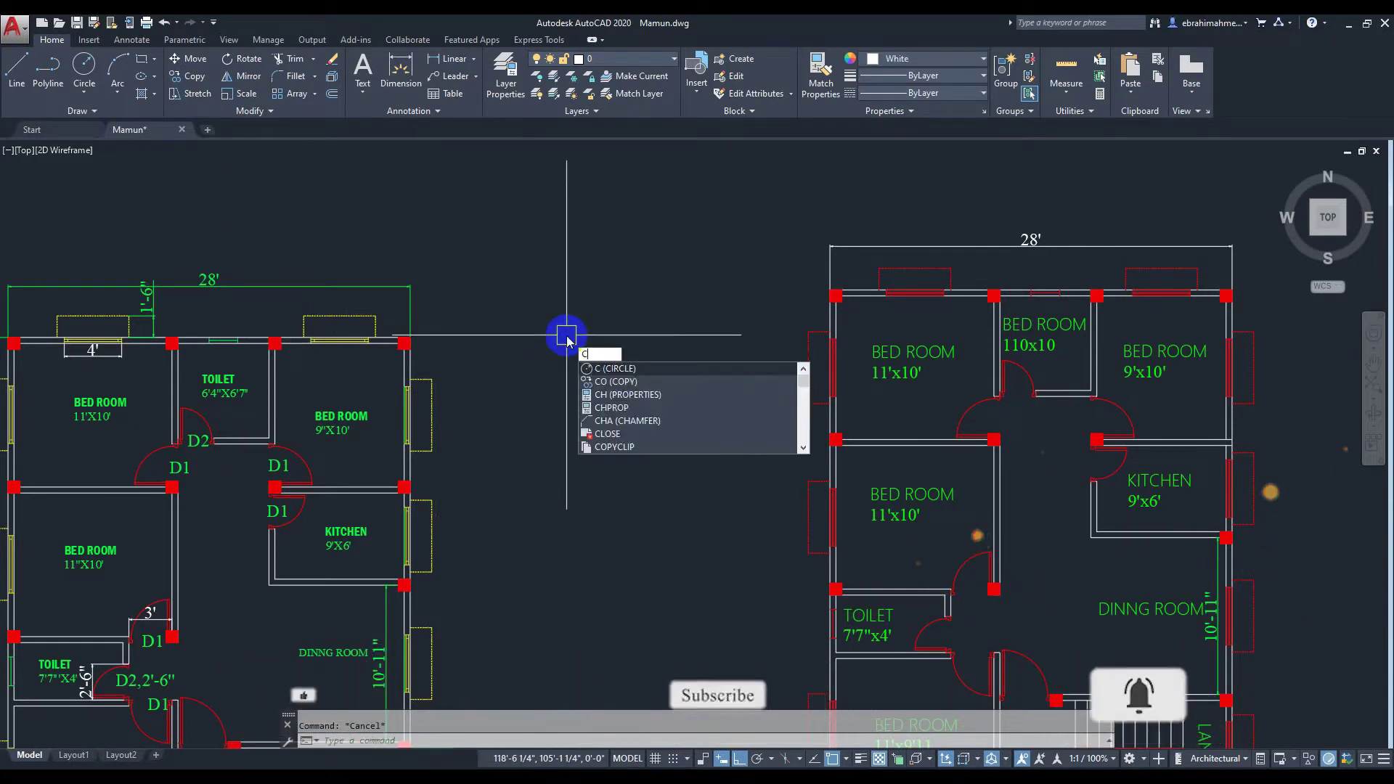
text(o)
key(Return)
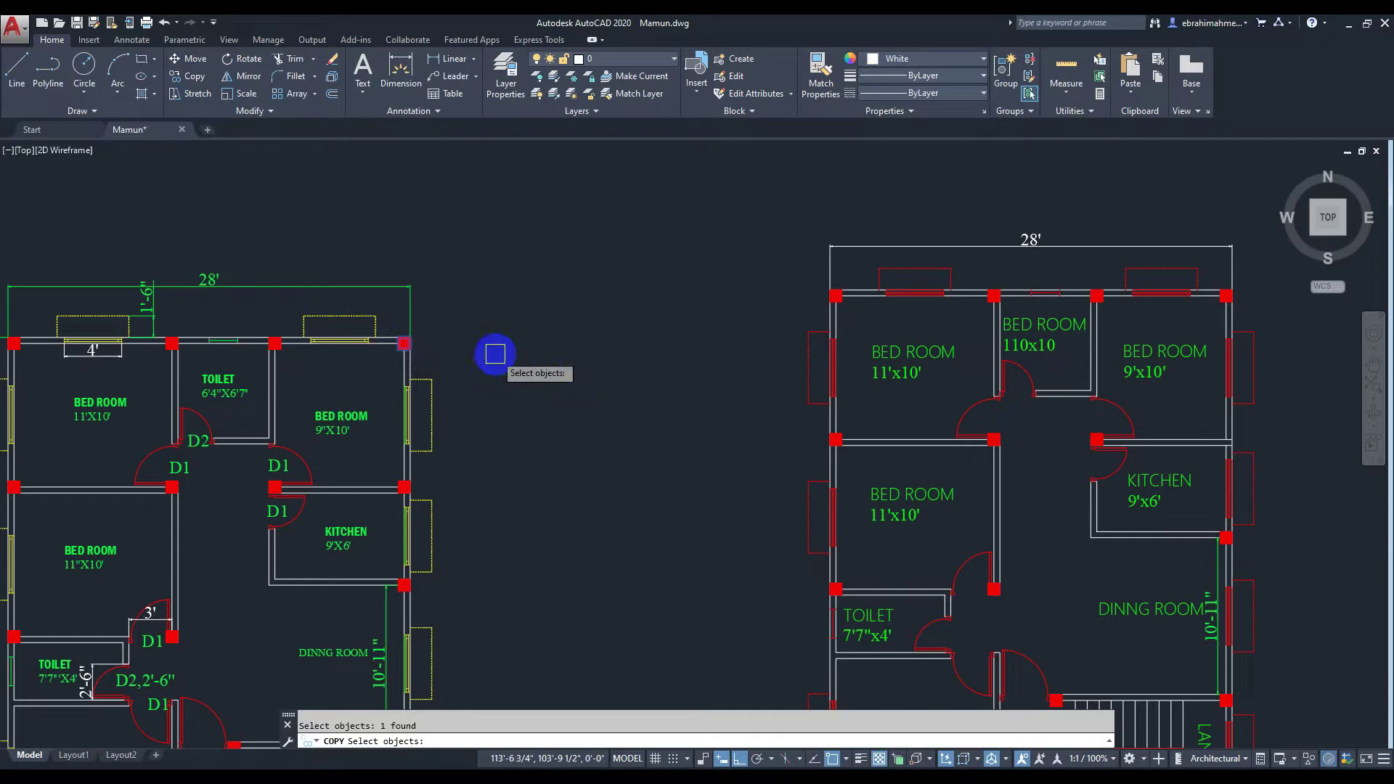
key(Return)
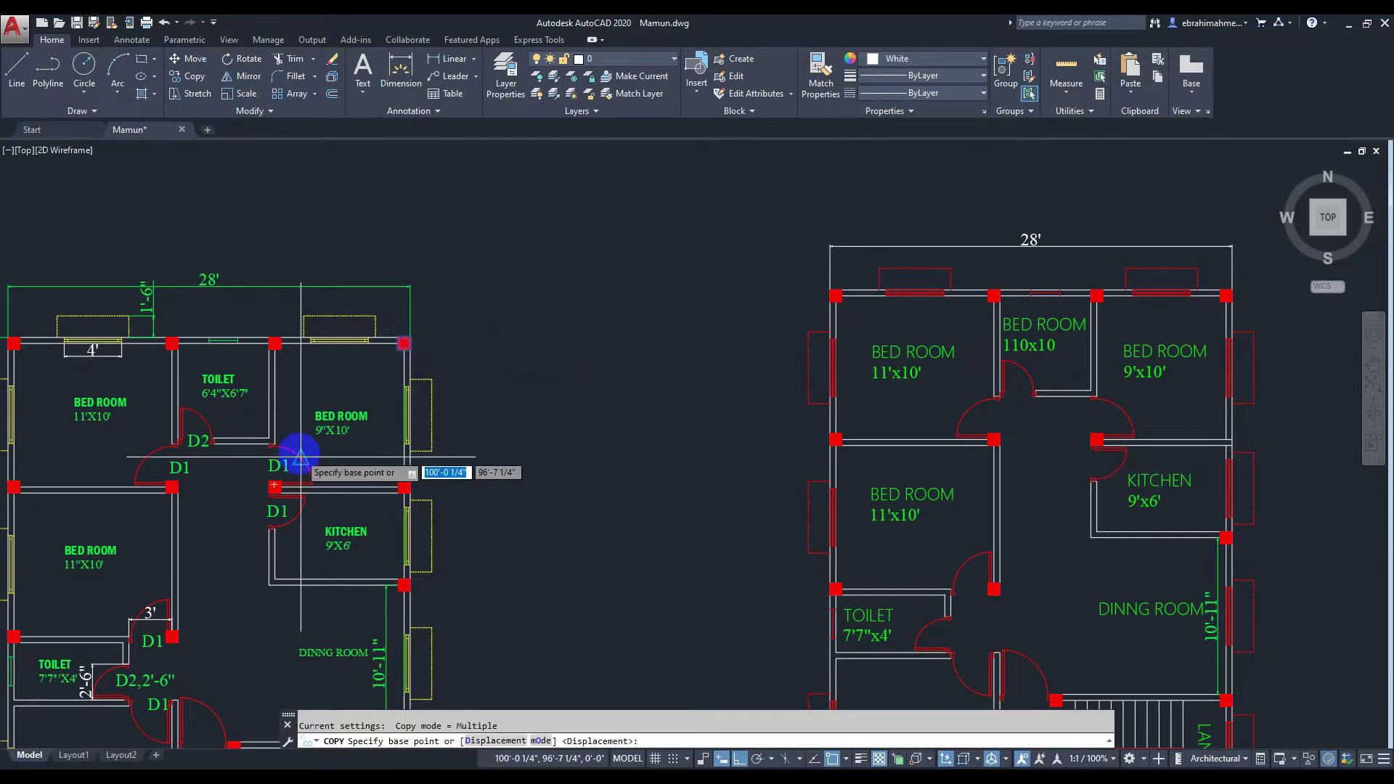
scroll(427, 382, up, 4)
click(411, 368)
key(Escape)
text(L)
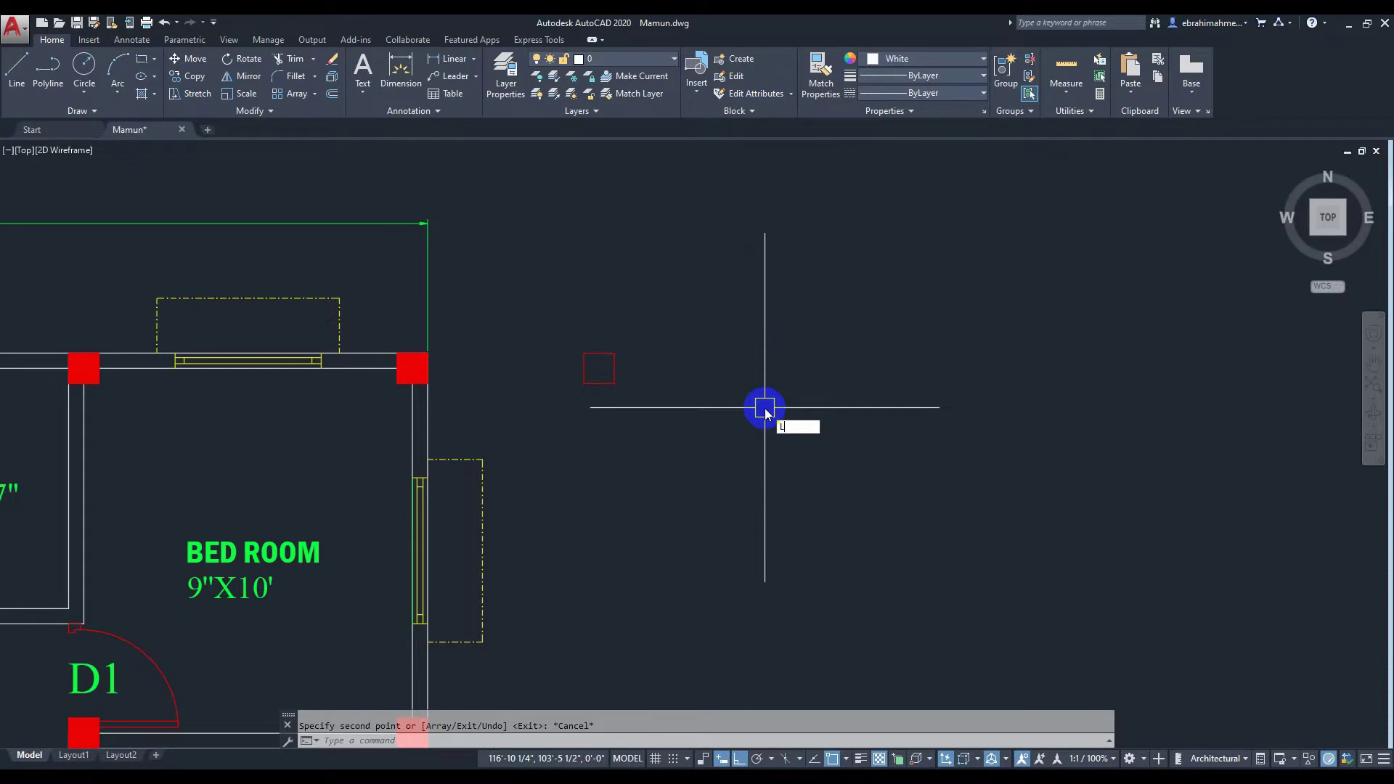
Draw a 10 by 10 line square to the right of the copied red column
key(Return)
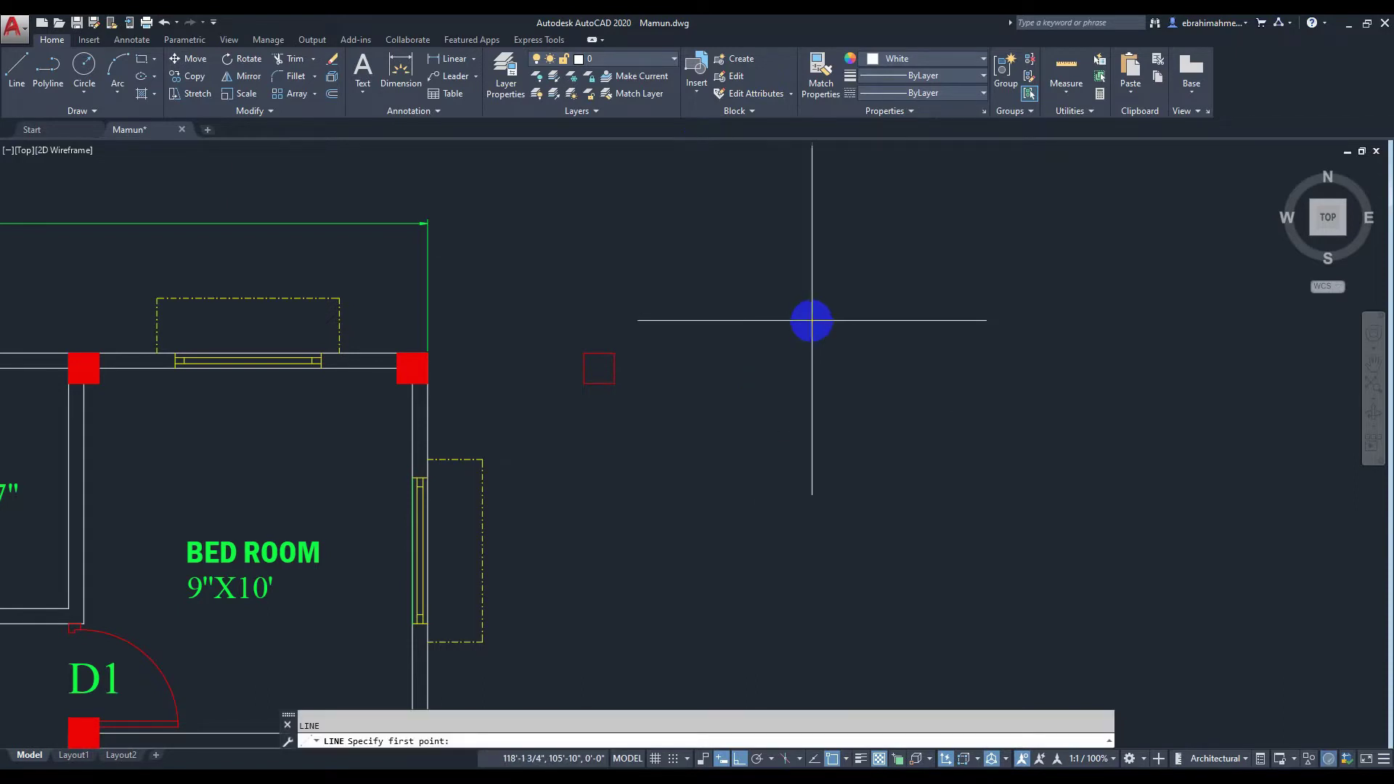
click(811, 320)
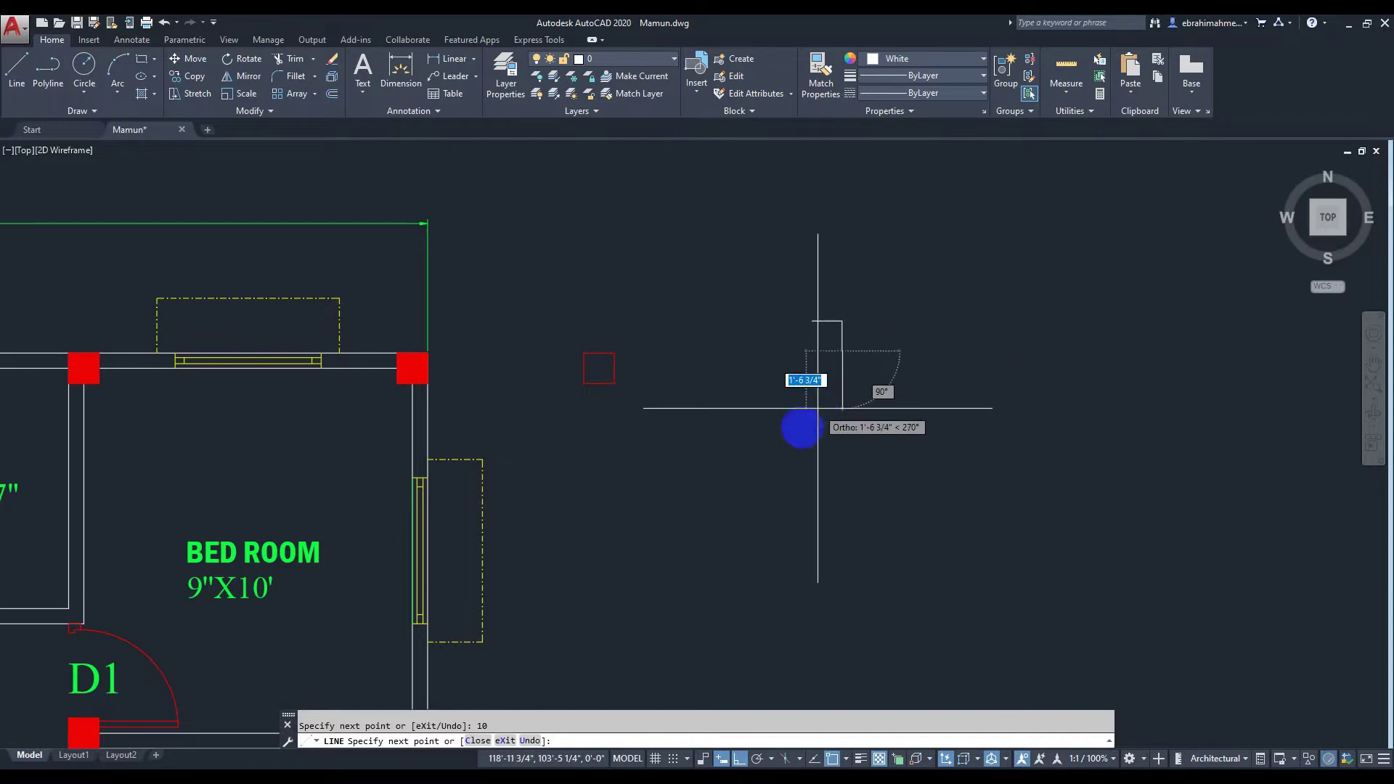
text(10)
key(Return)
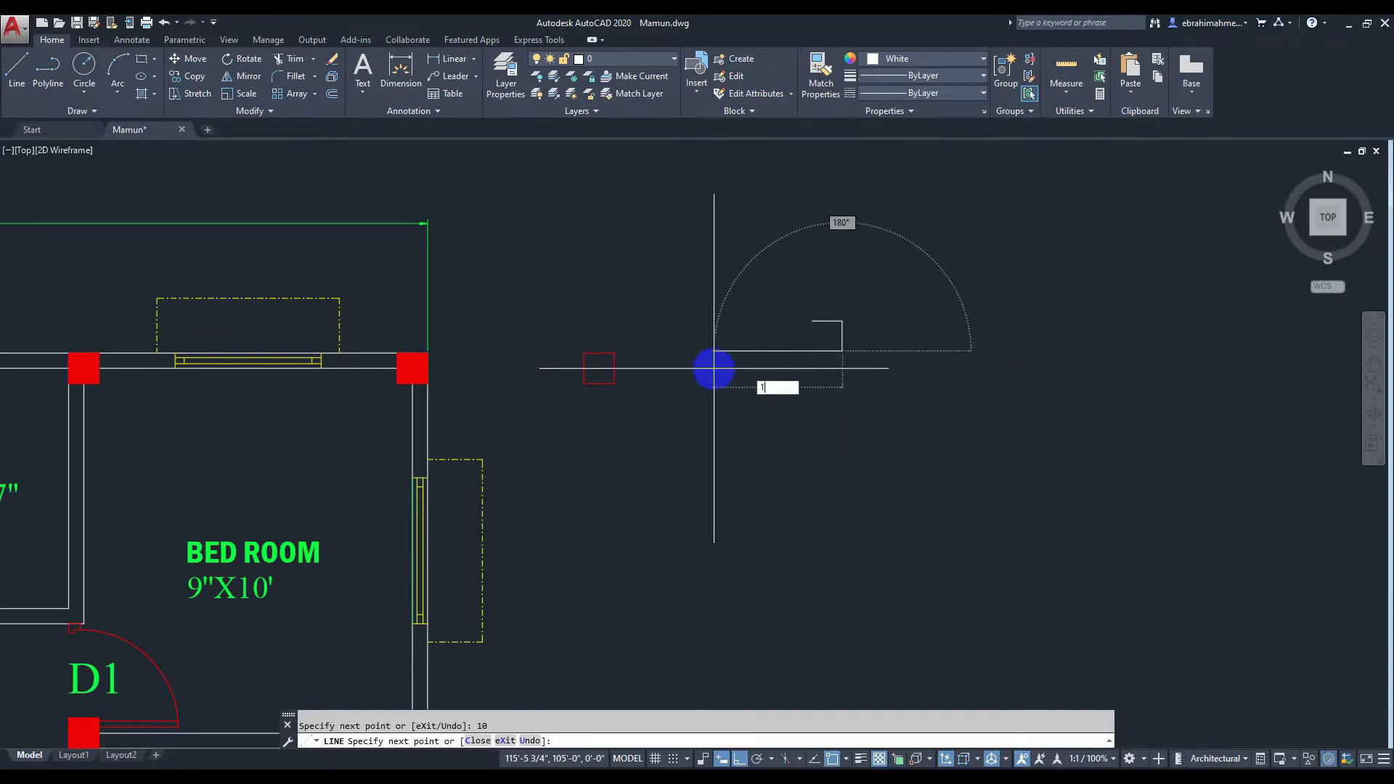
key(Return)
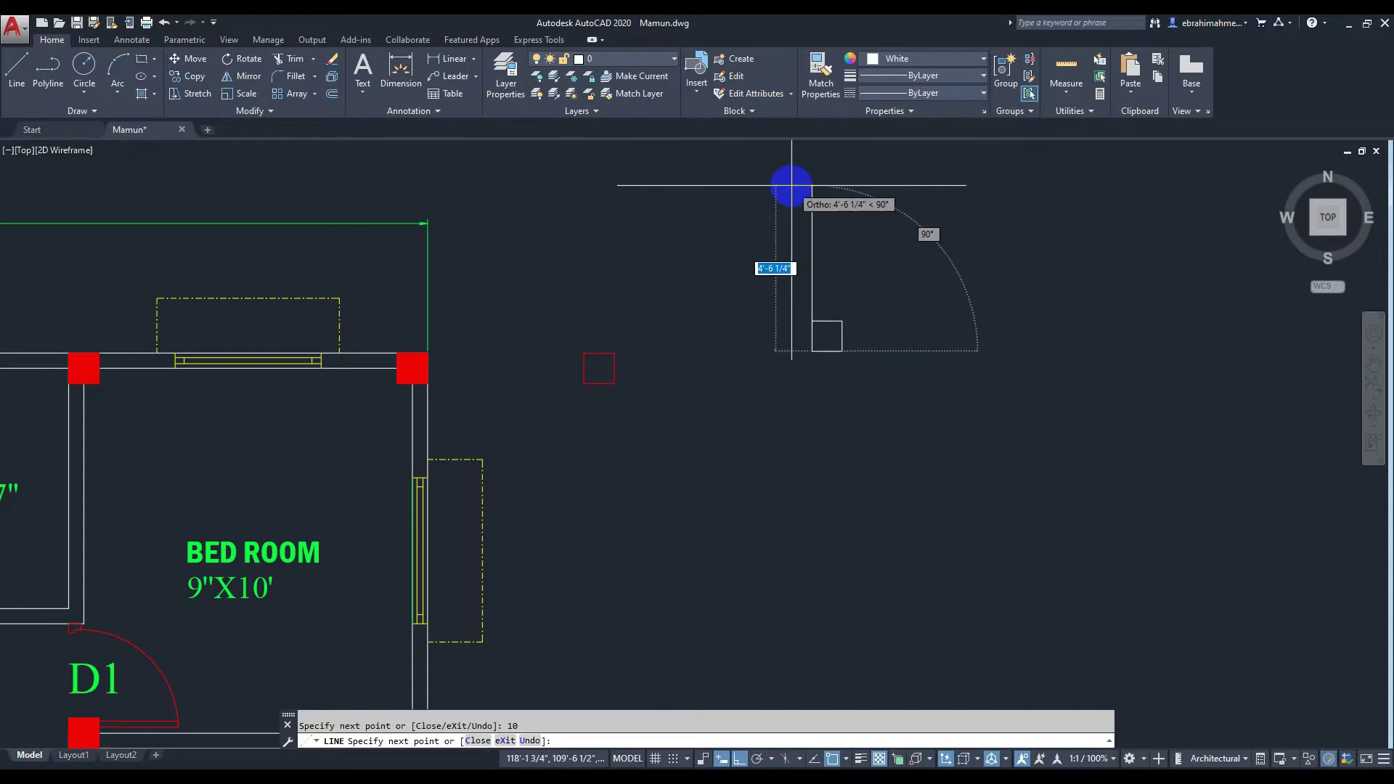
key(Return)
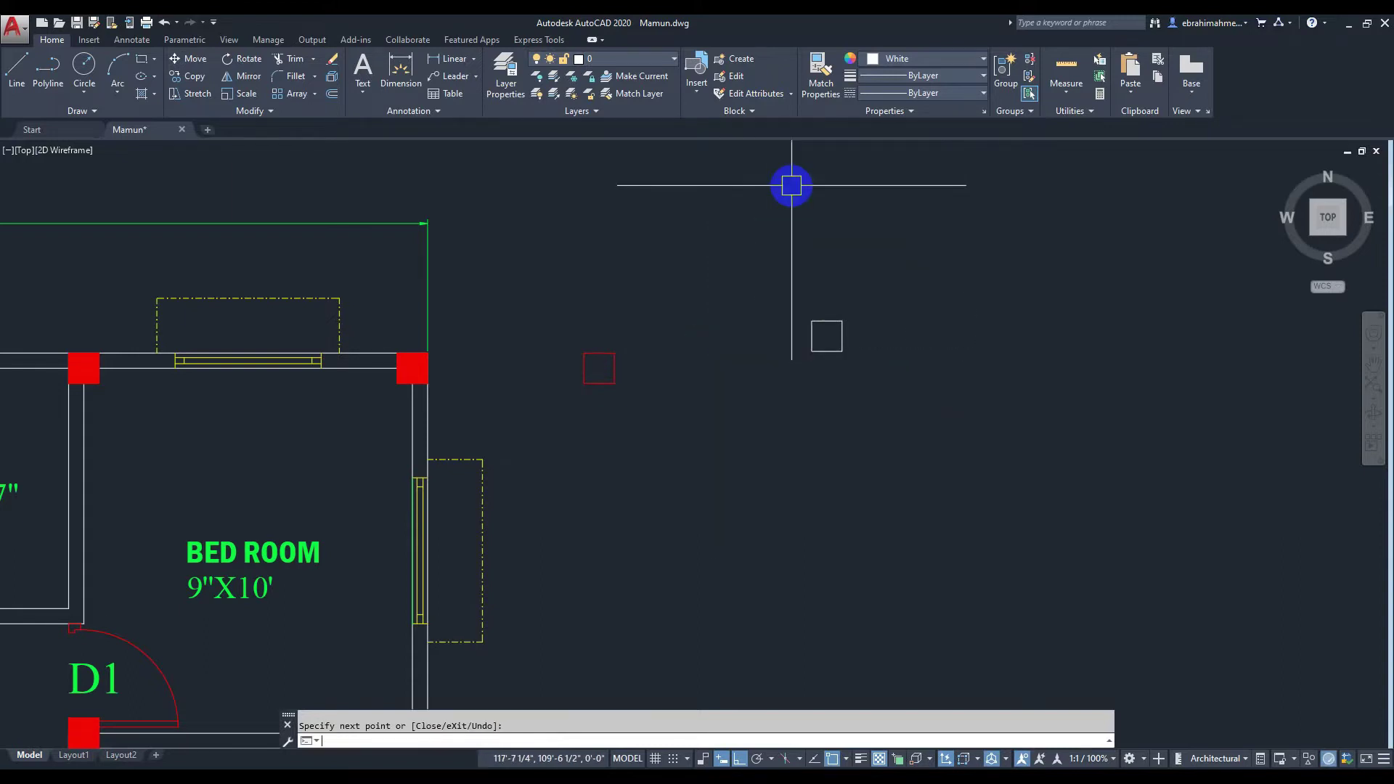
scroll(871, 320, up, 2)
middle_drag(868, 320, 868, 308)
text(H)
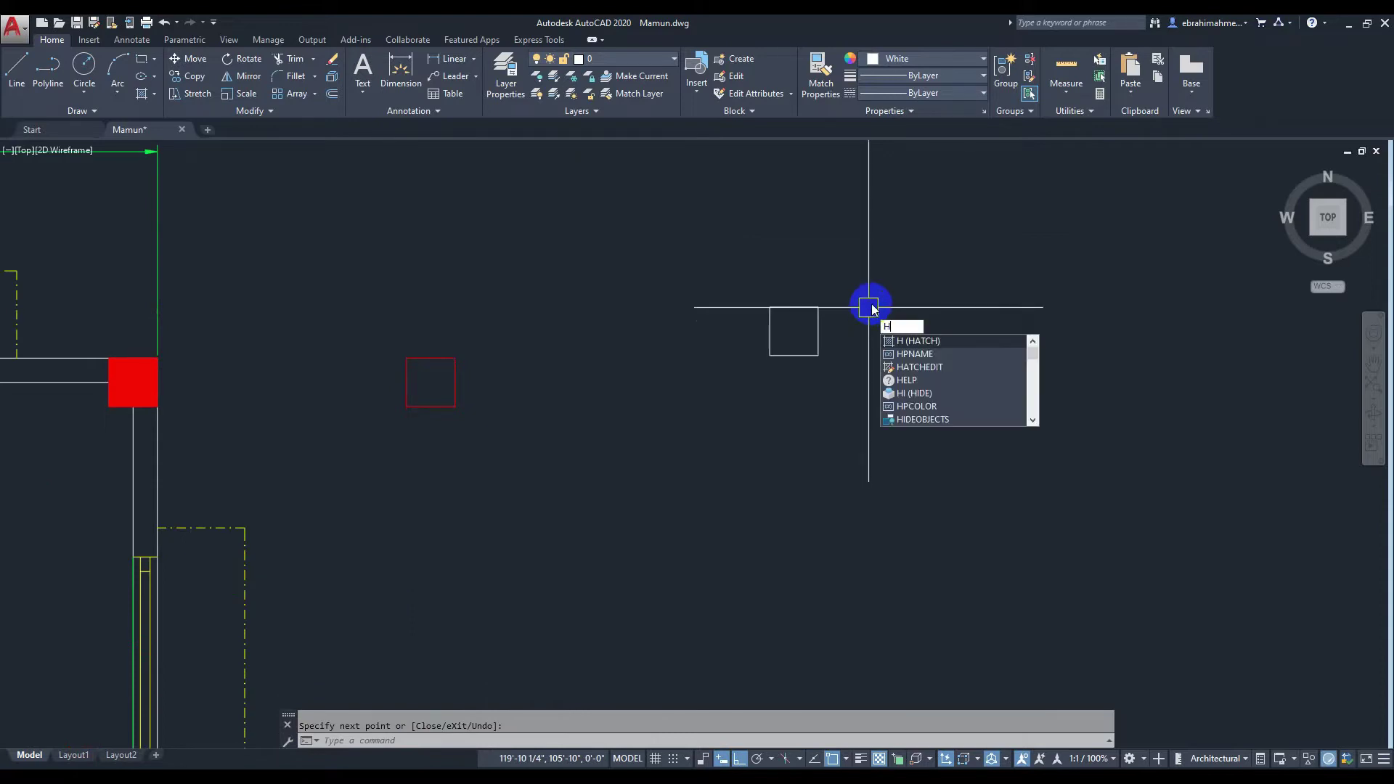
Hatch the new square with a solid red fill, then zoom out to check it
key(Return)
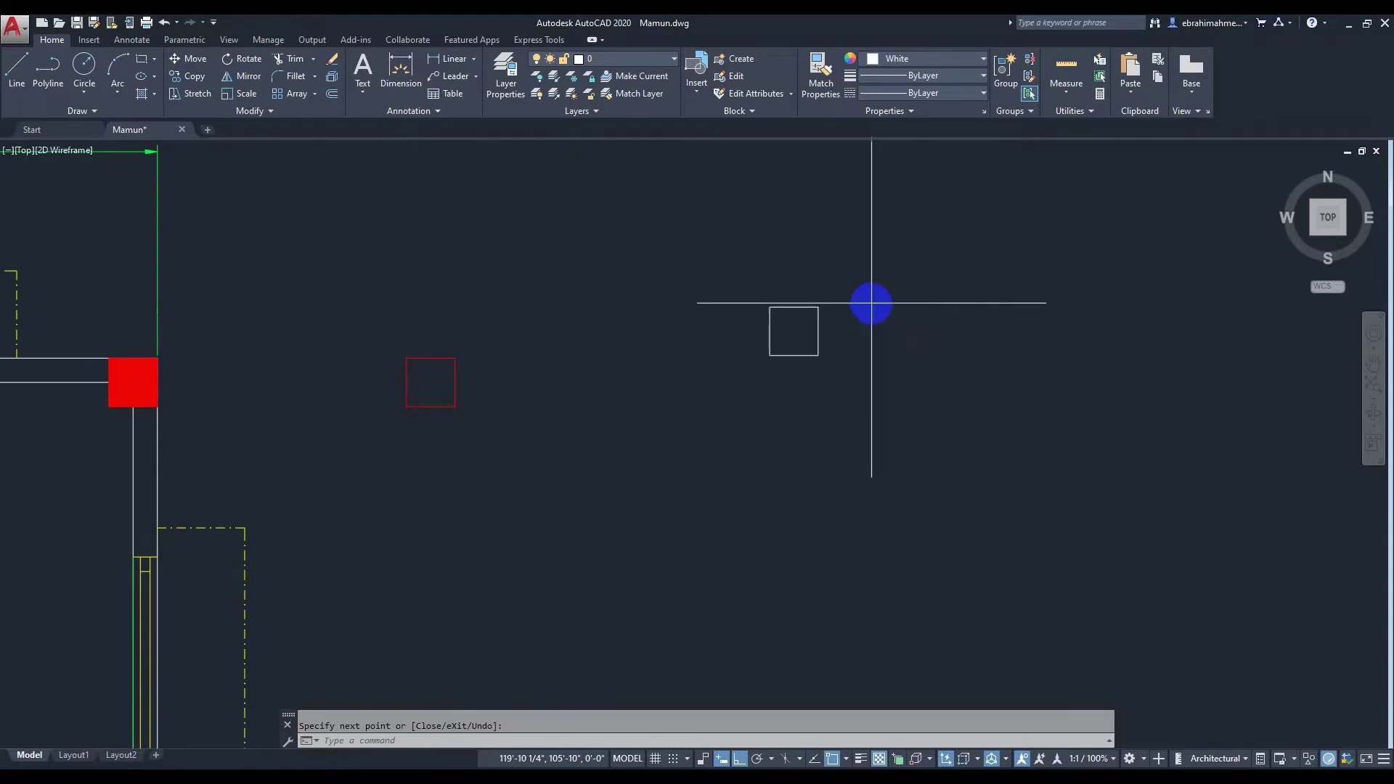
click(146, 69)
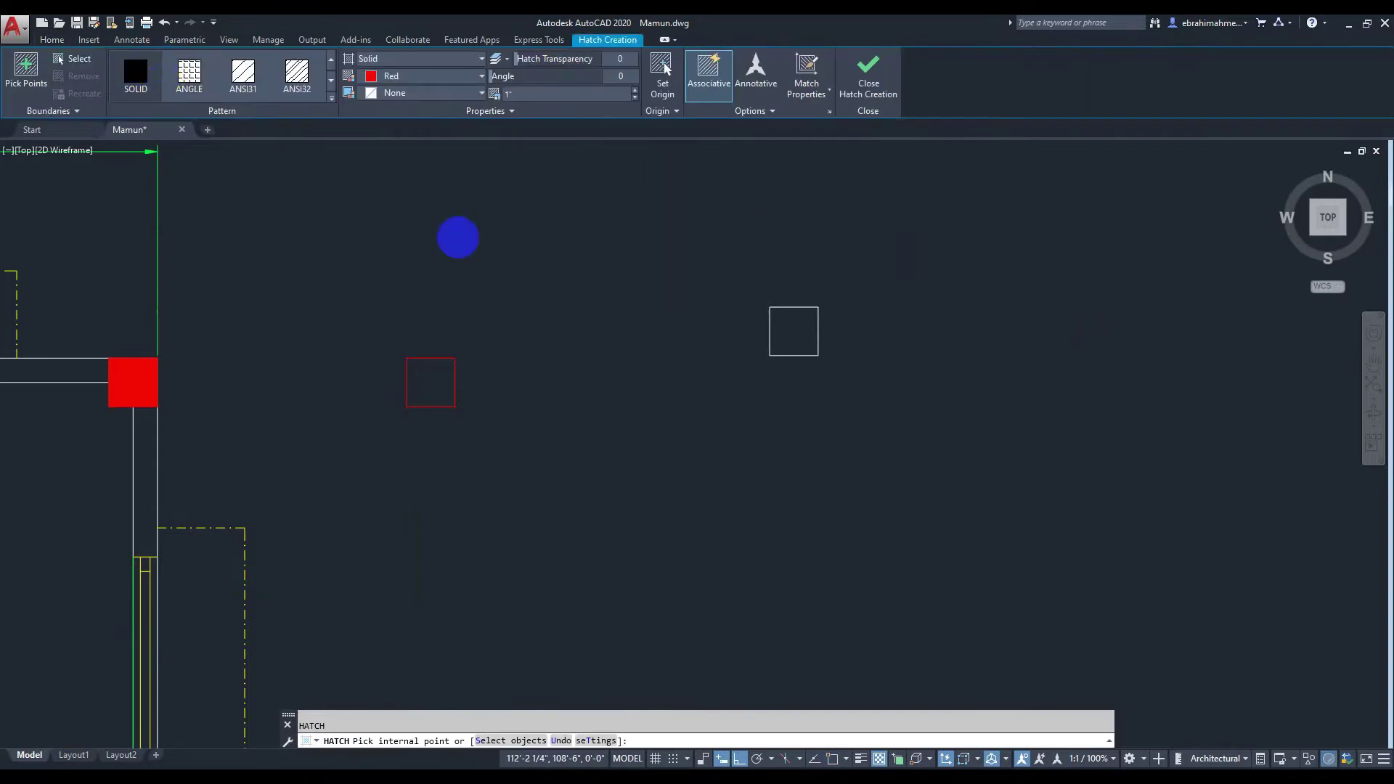
click(787, 320)
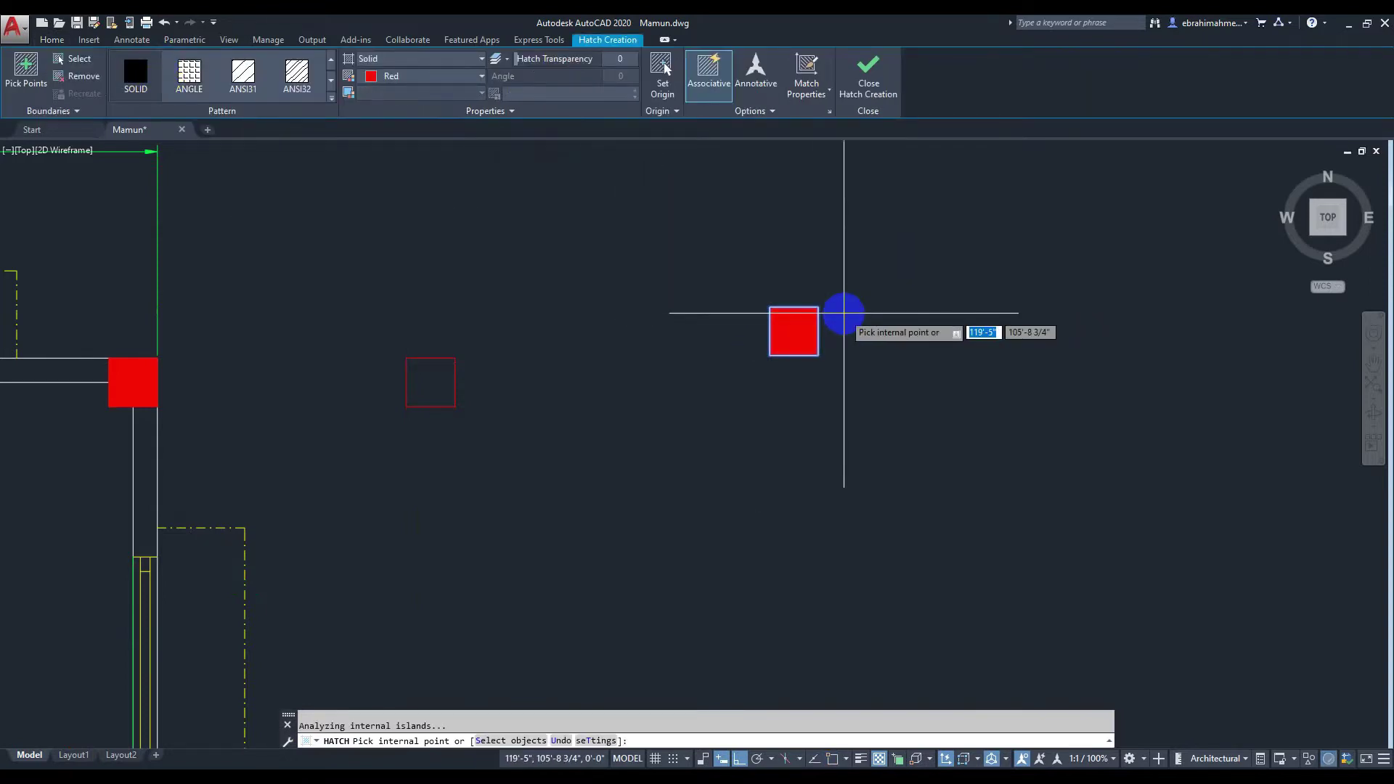
key(Escape)
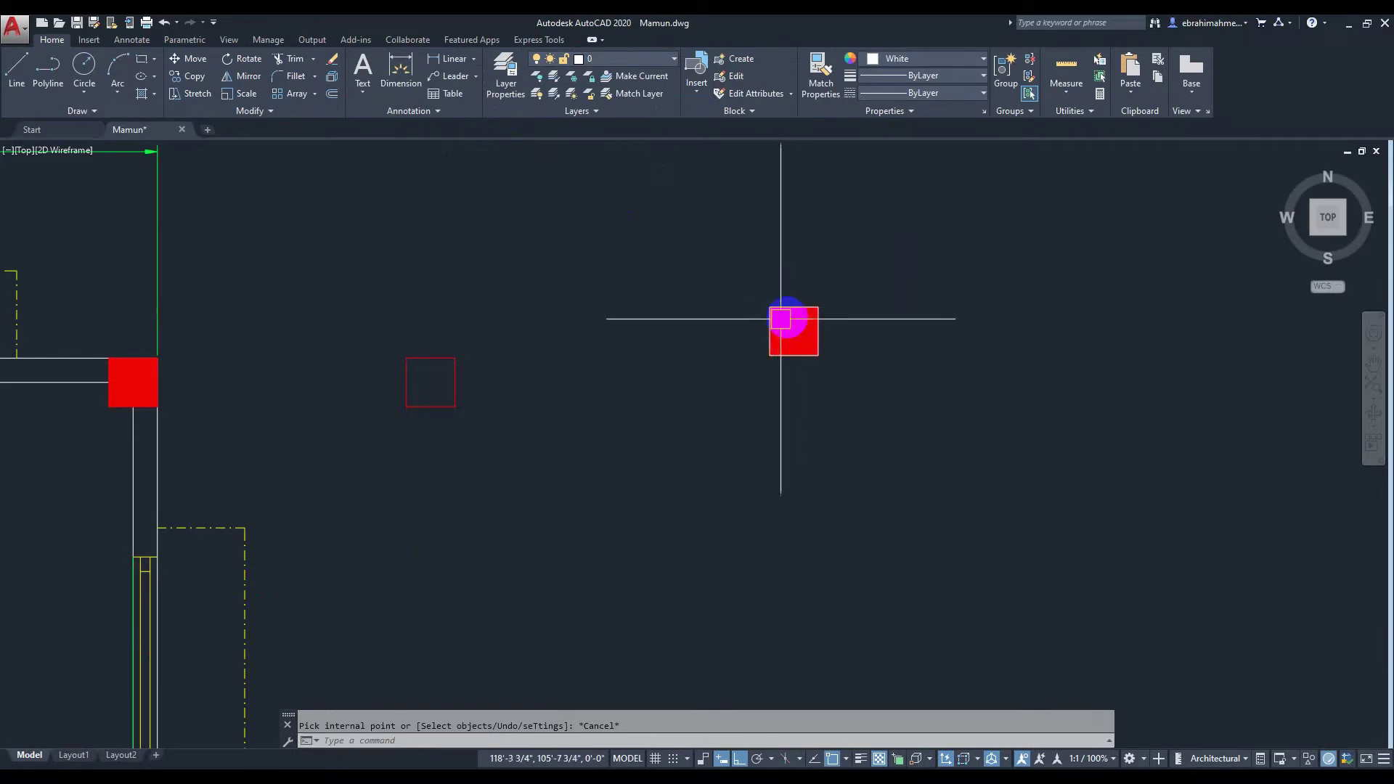
scroll(801, 327, up, 3)
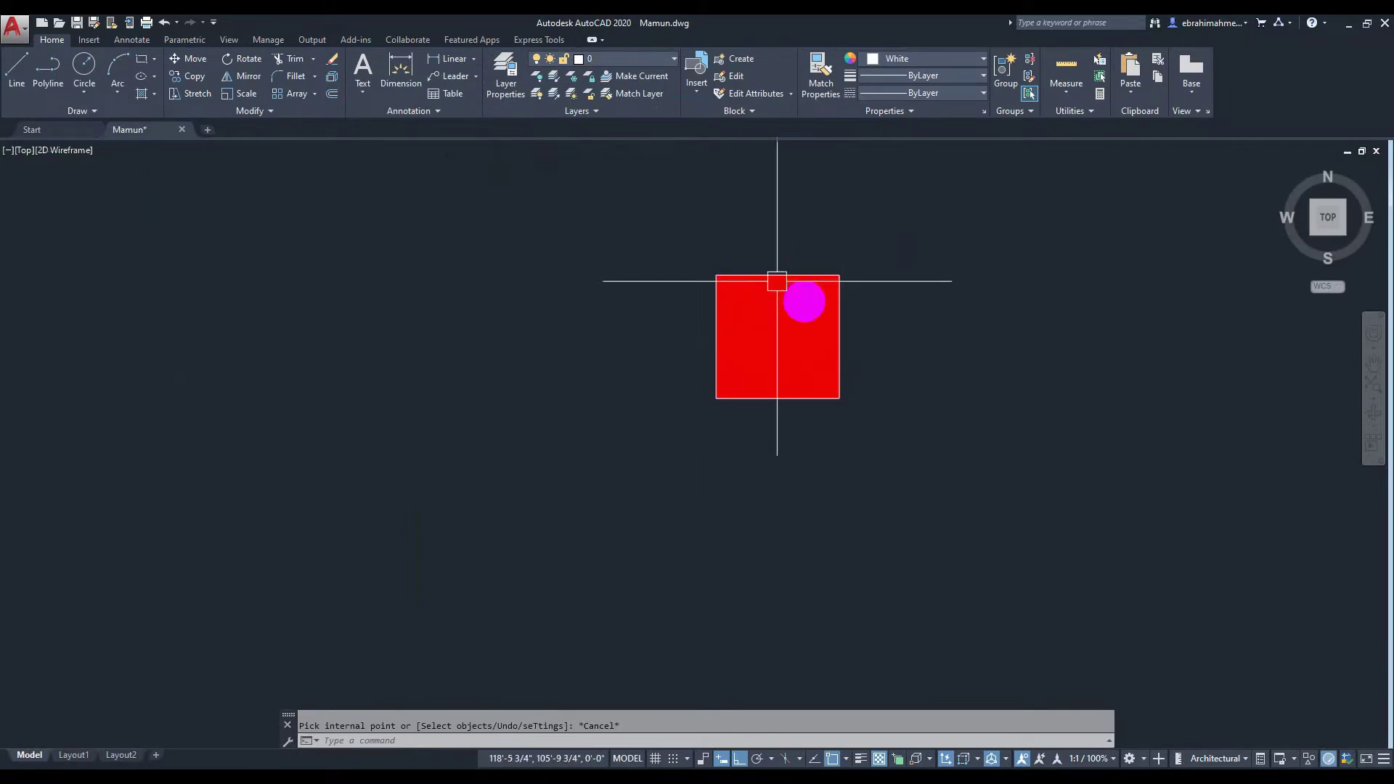
scroll(815, 298, down, 3)
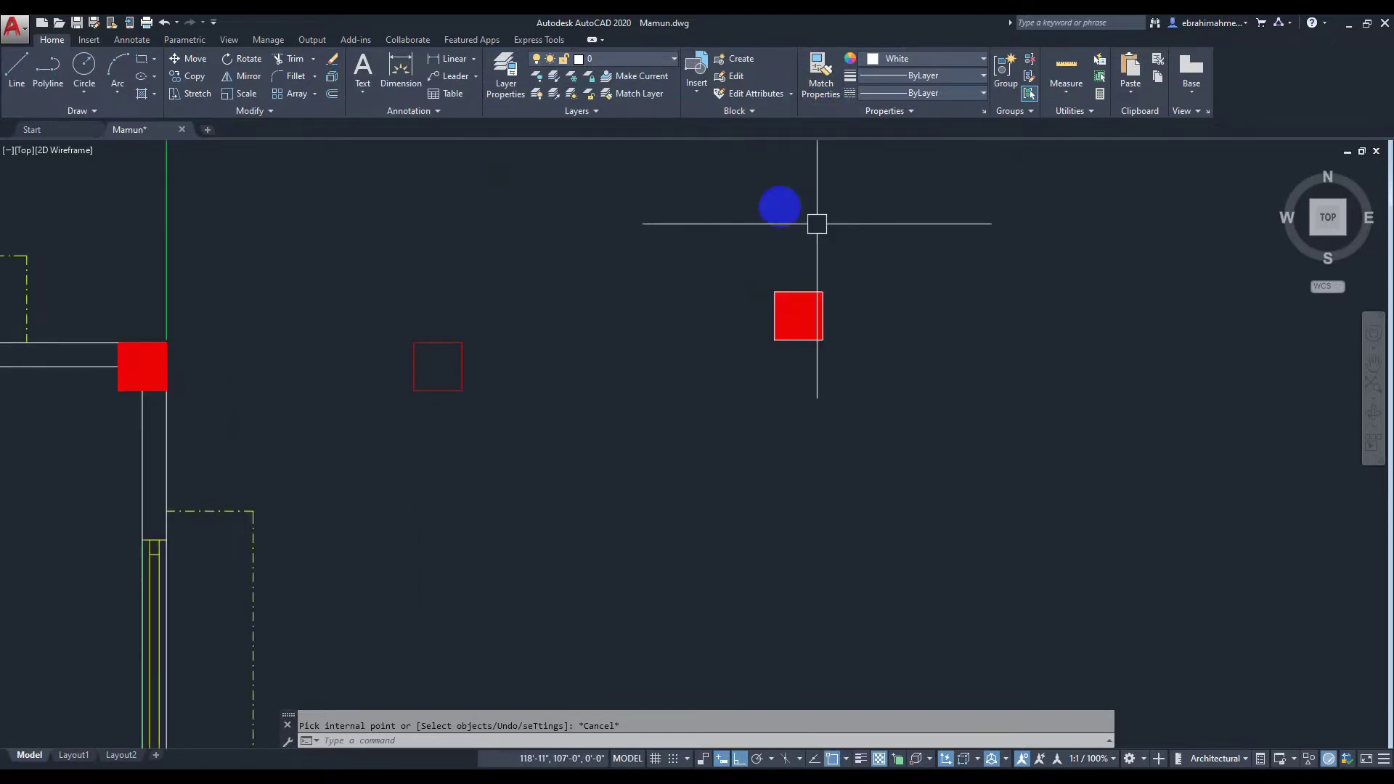
Define block C3 from the red square and its fill, based at the square's corner
click(737, 59)
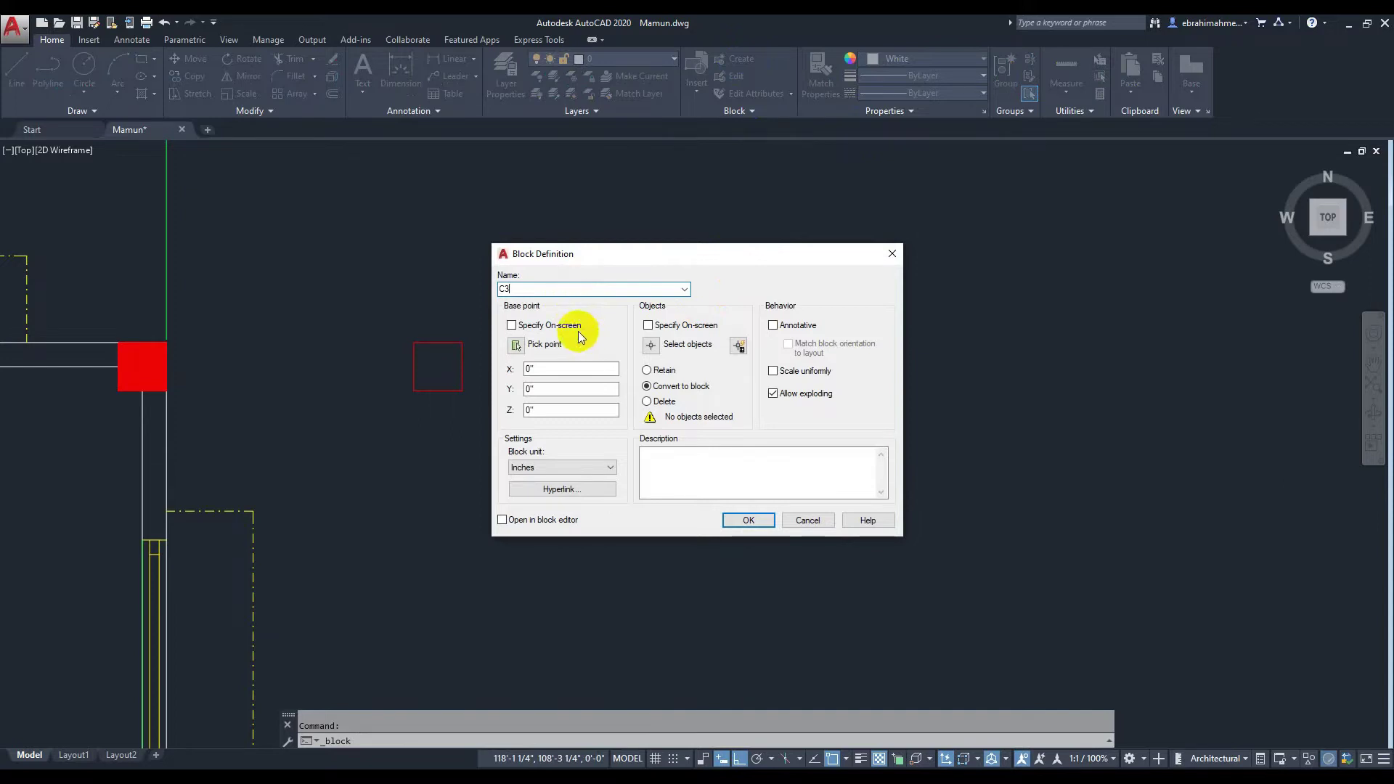
click(516, 346)
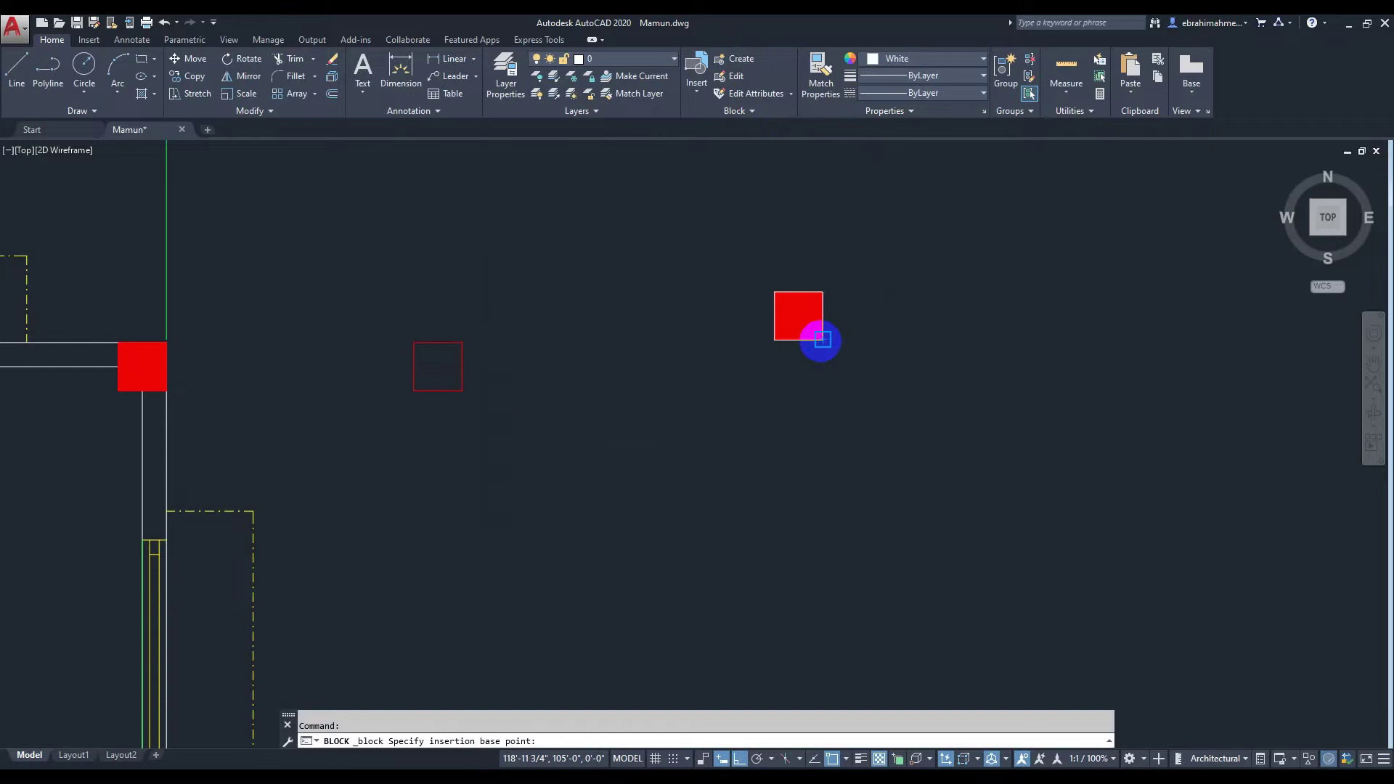
click(821, 339)
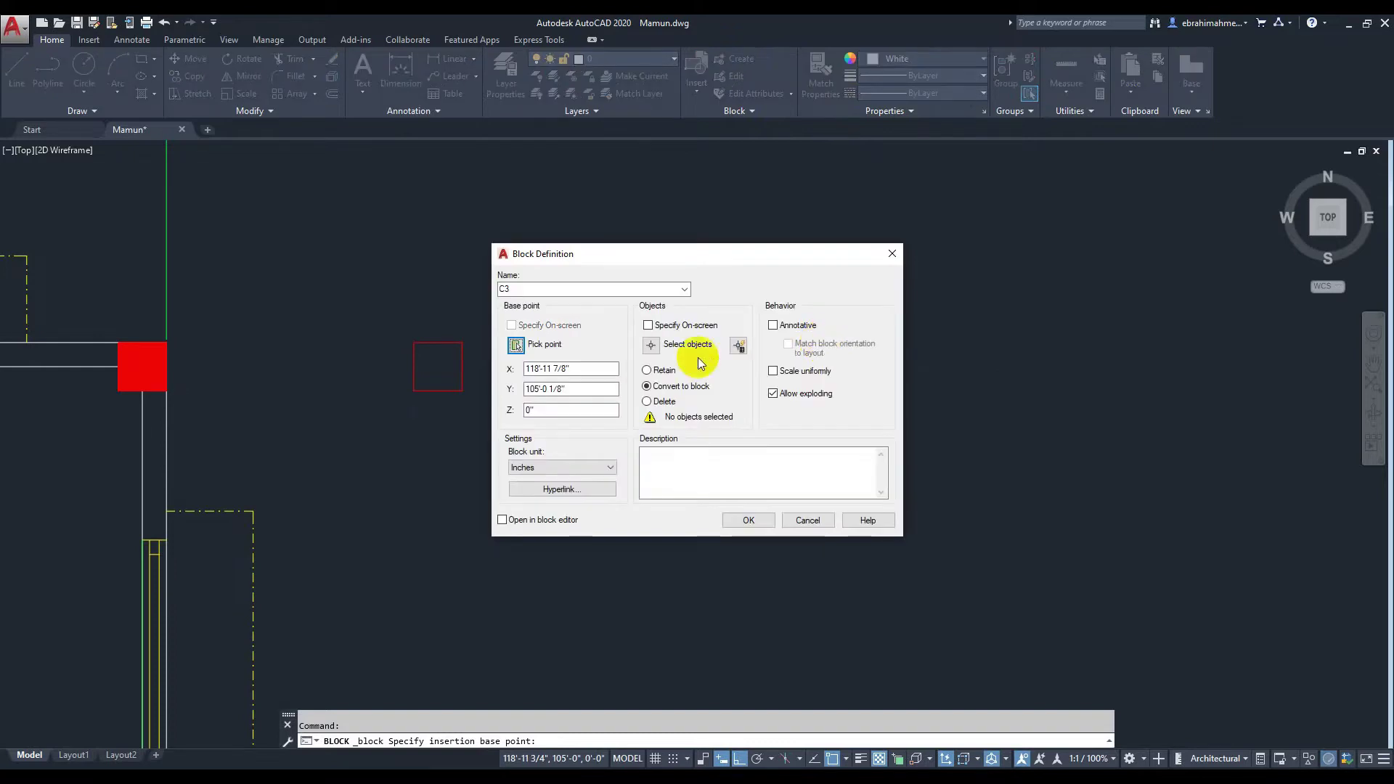
click(651, 346)
click(717, 231)
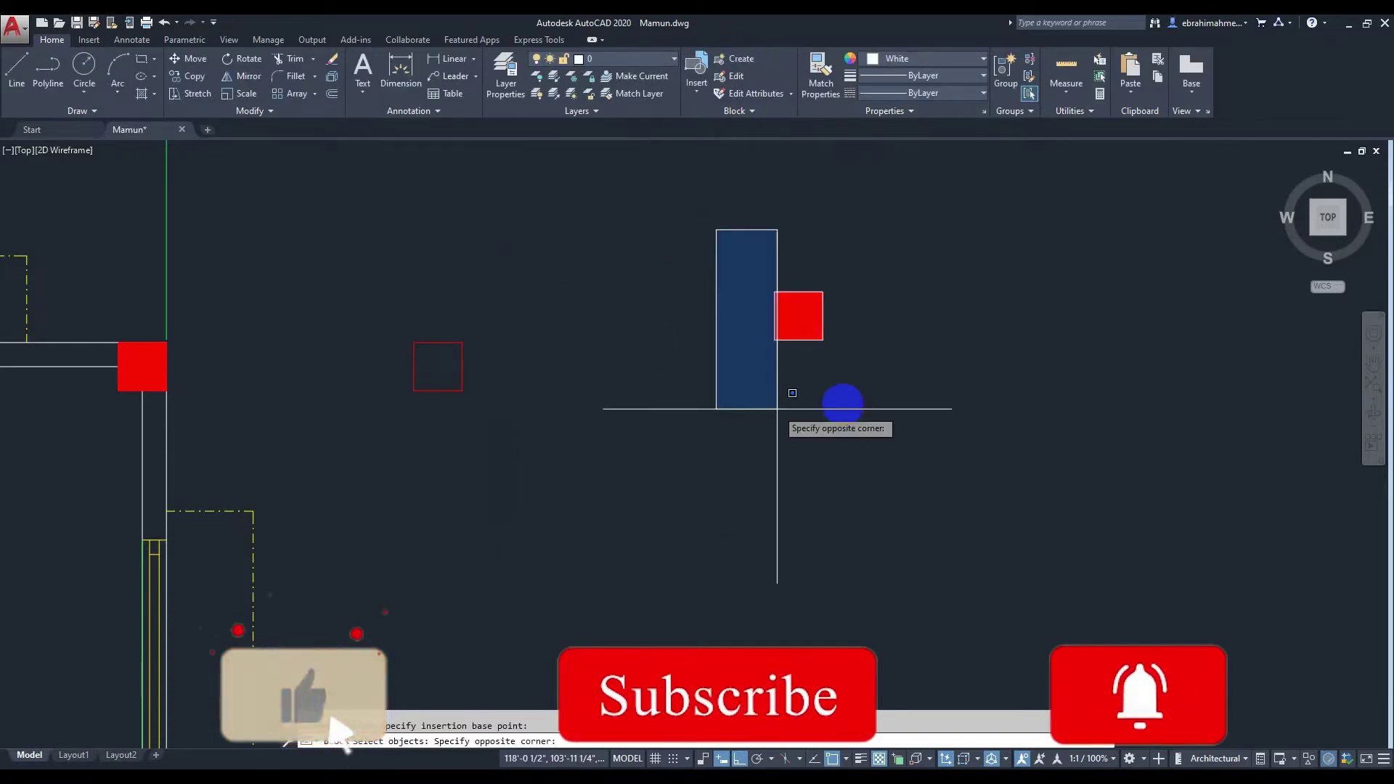
click(903, 405)
key(Return)
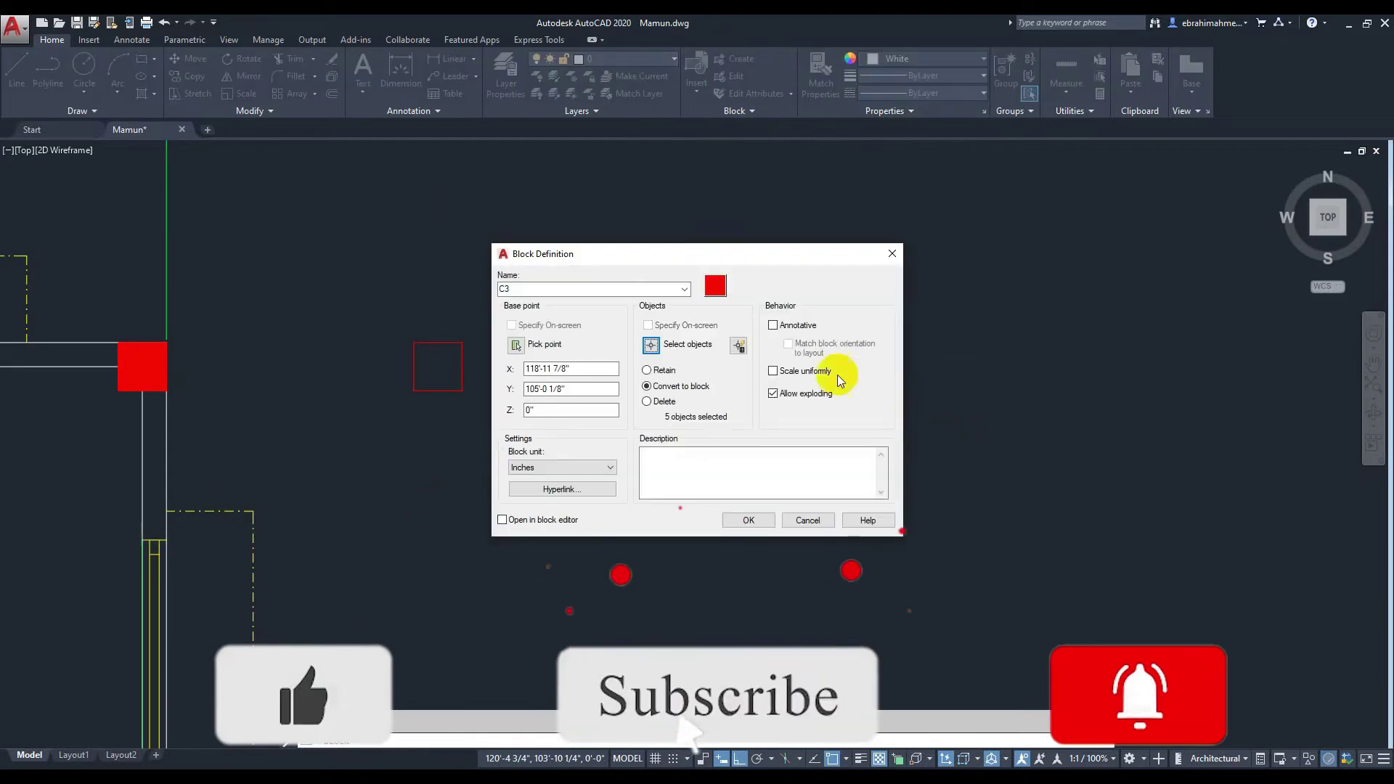
click(748, 520)
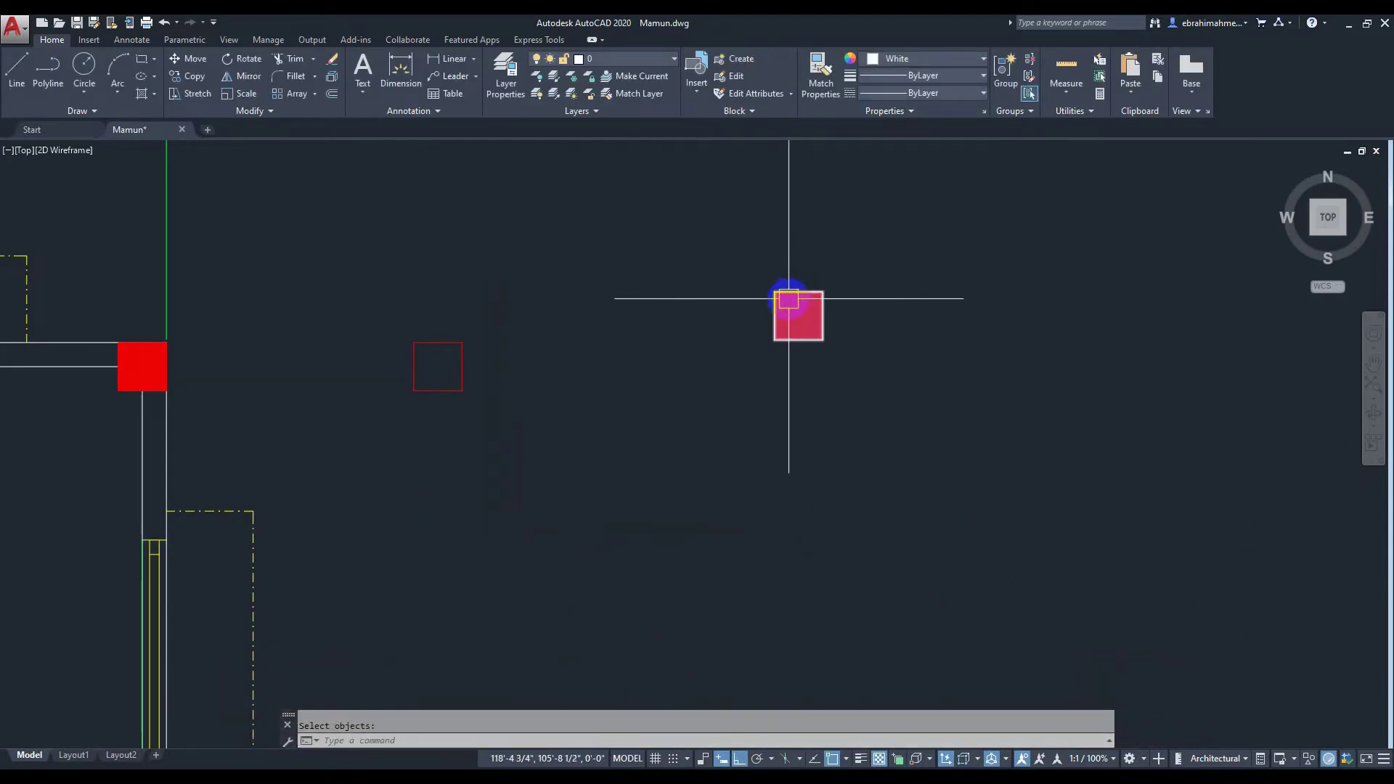
Delete the bed room corner column's red hatch and its leftover square outline
scroll(816, 275, down, 3)
middle_drag(825, 290, 858, 243)
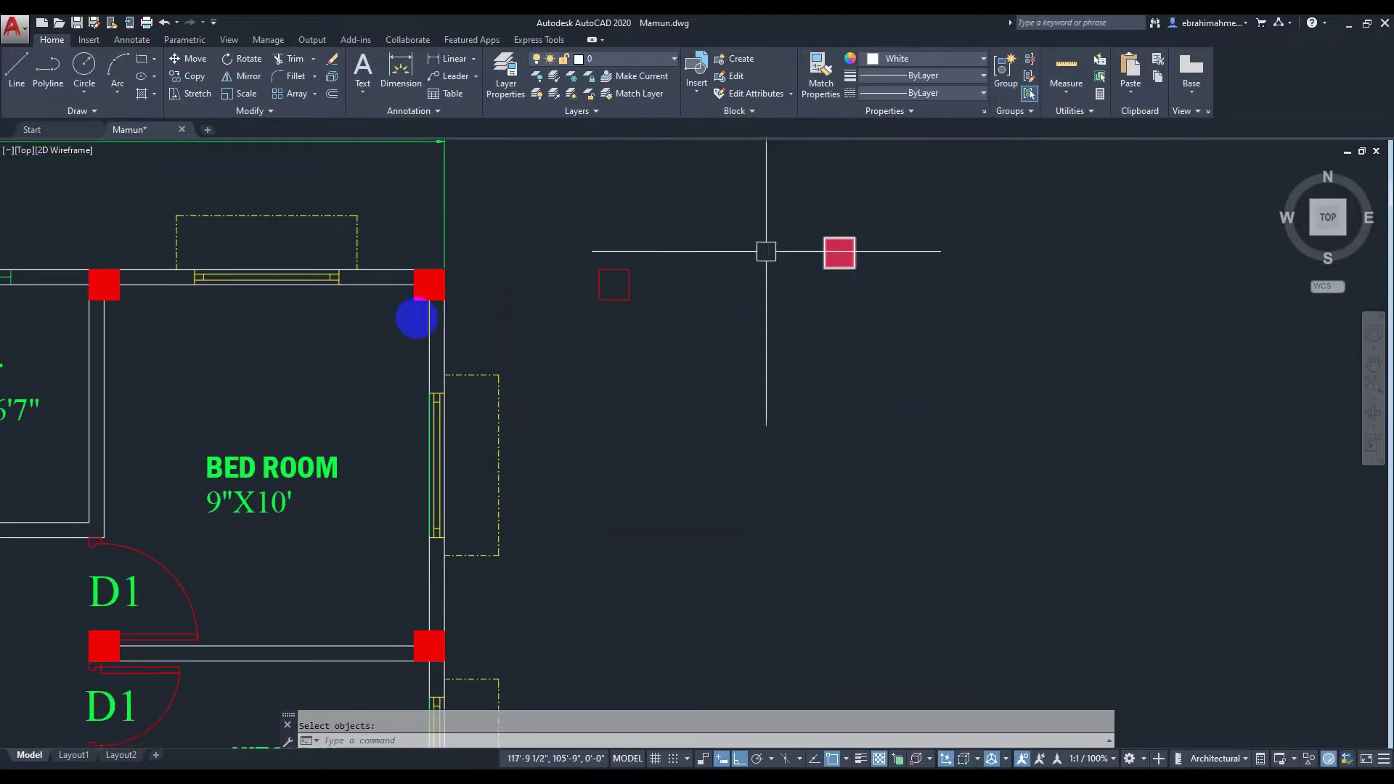
key(Escape)
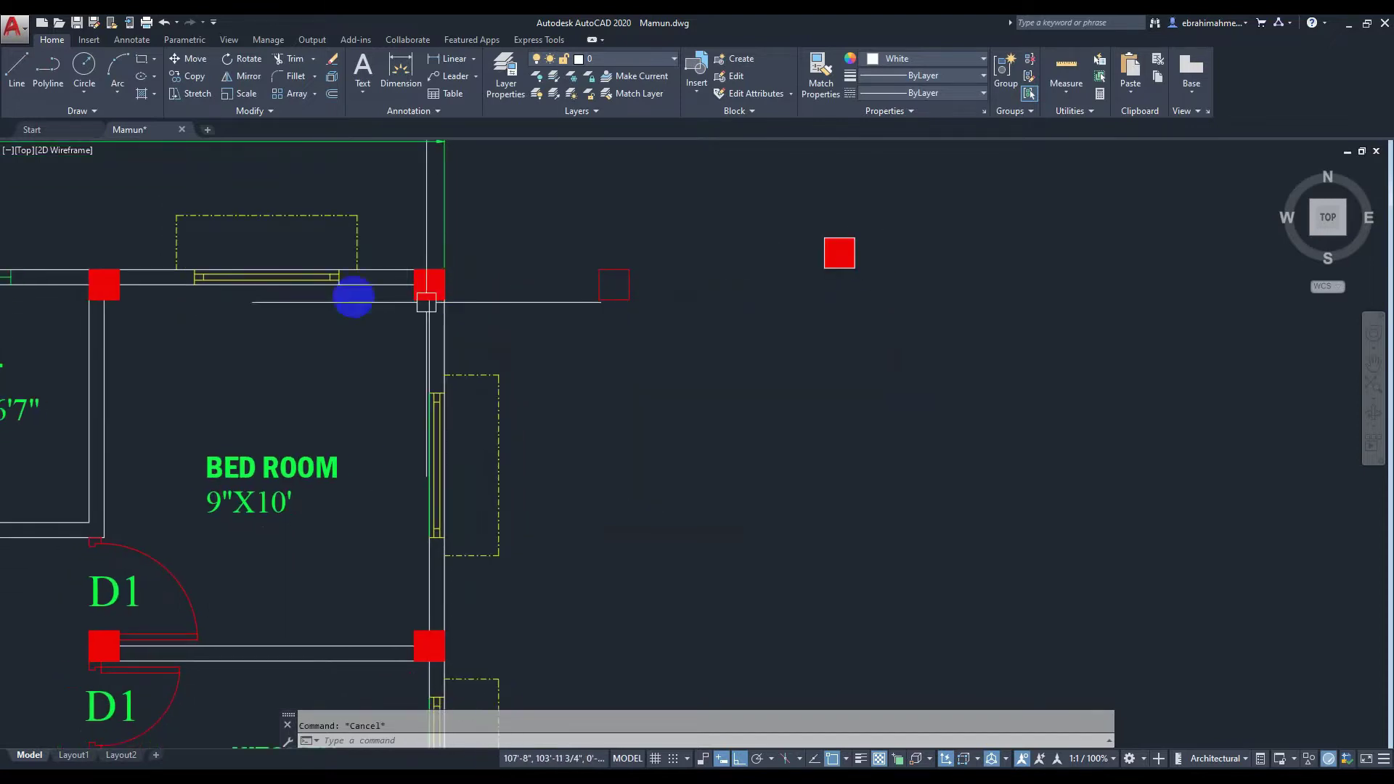
scroll(436, 279, up, 3)
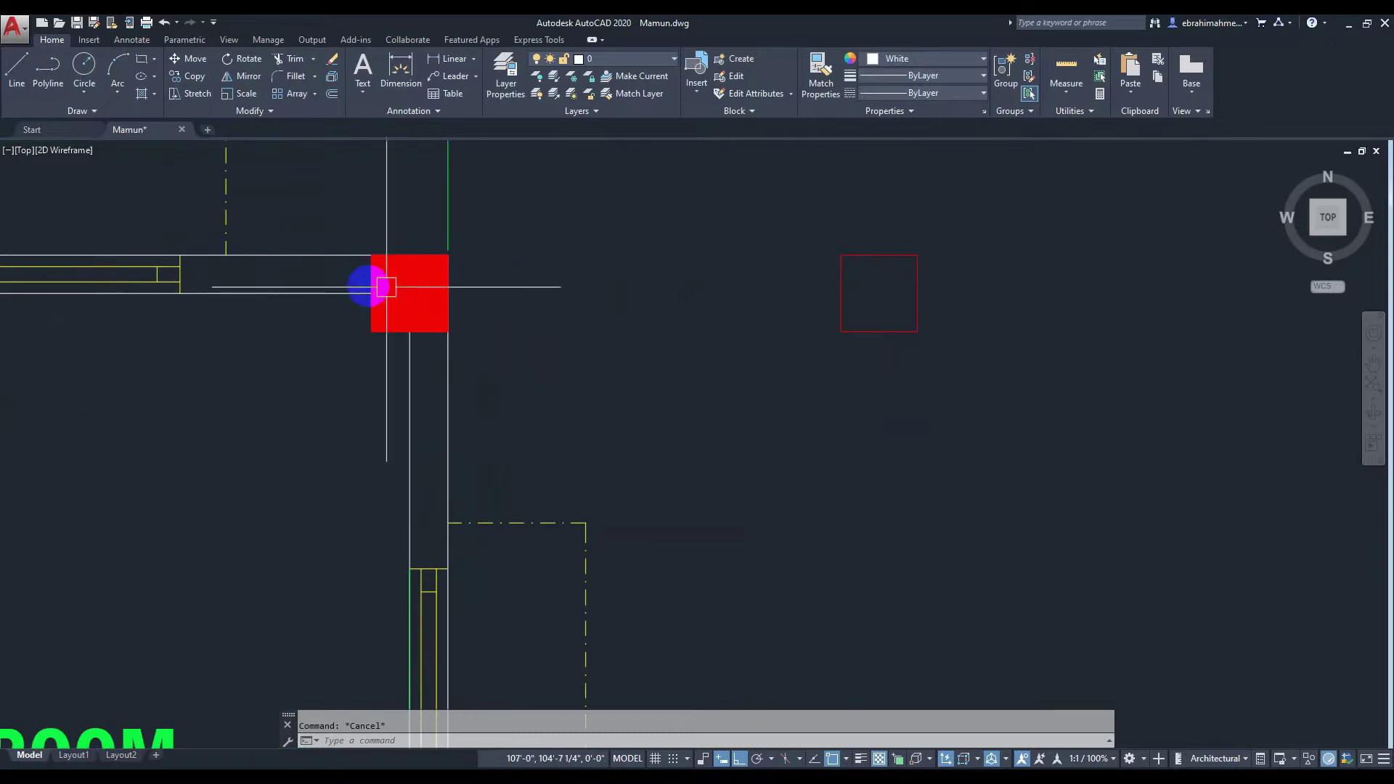
click(408, 270)
key(Delete)
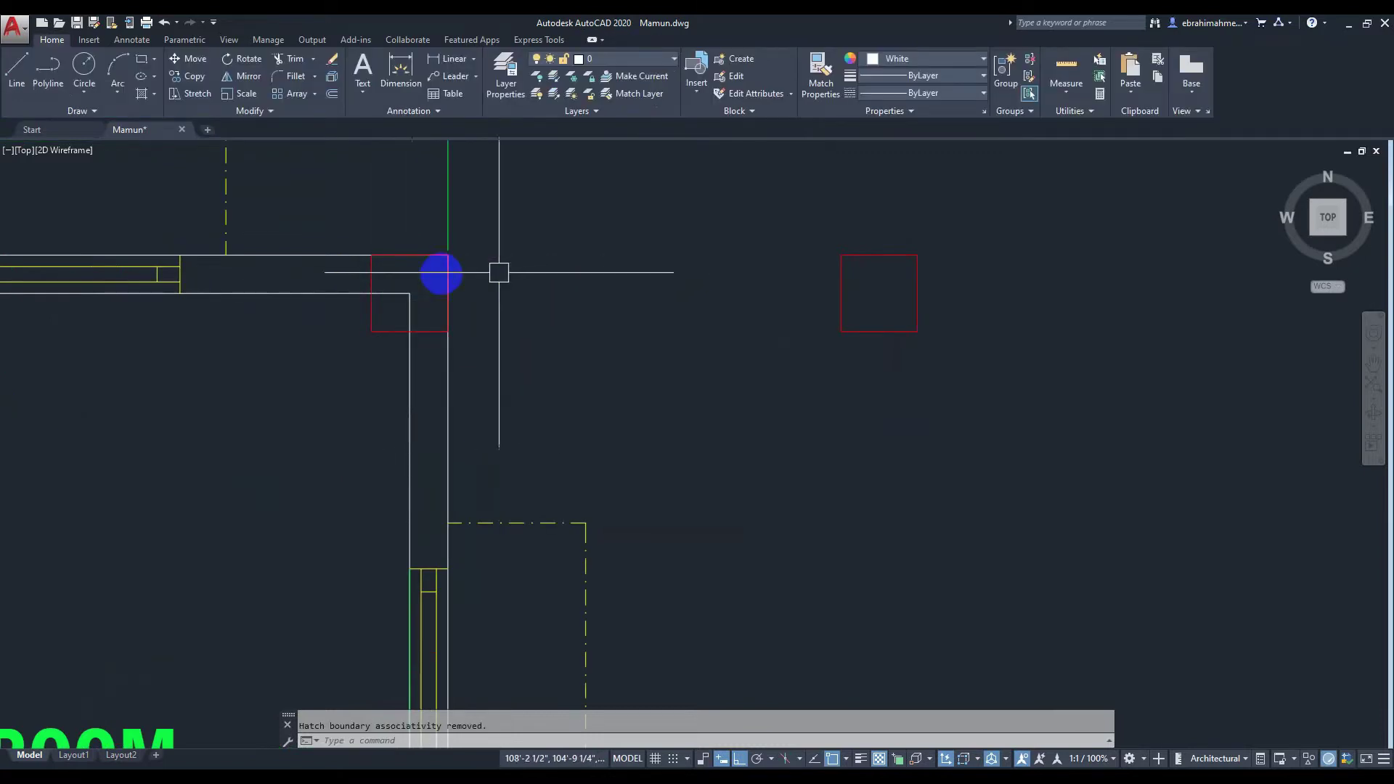
scroll(426, 251, down, 3)
click(710, 252)
click(816, 364)
key(Delete)
scroll(954, 350, down, 2)
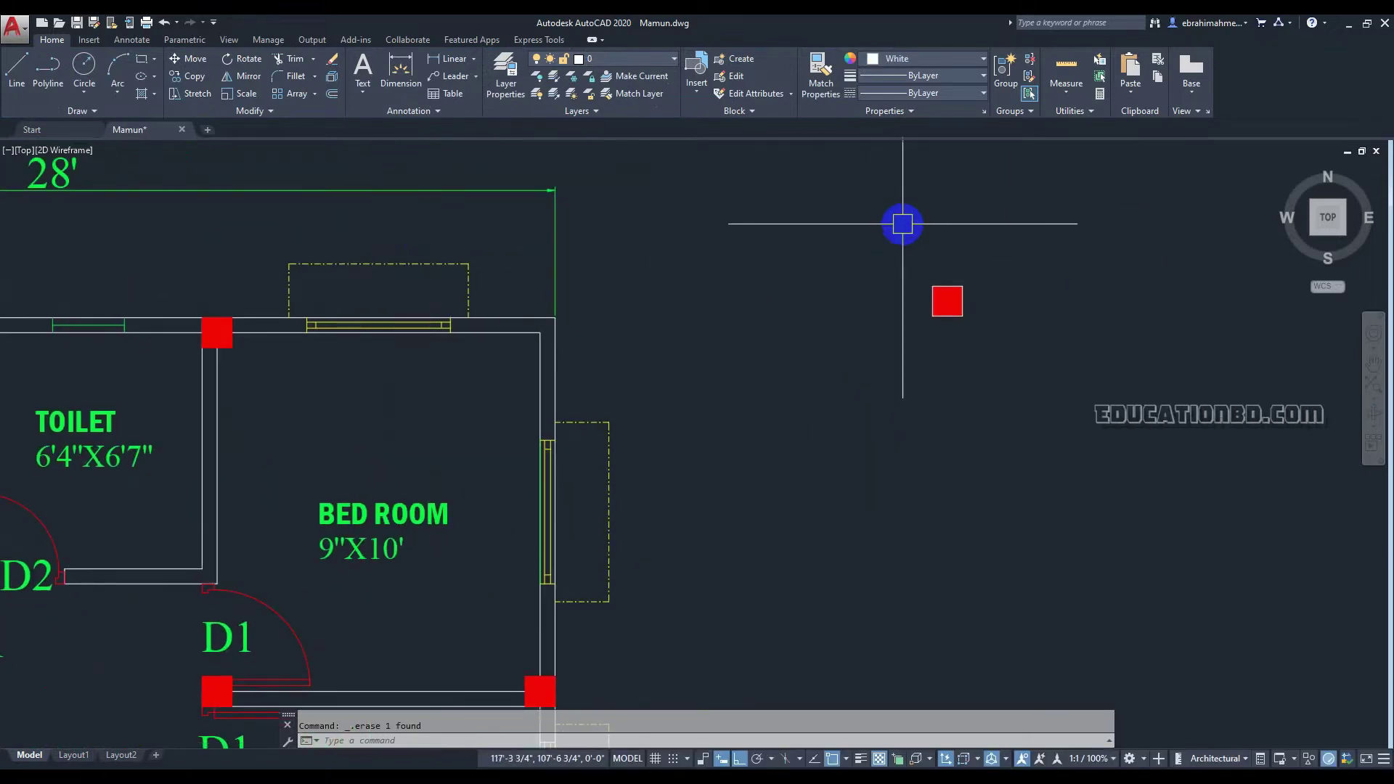
Copy the C3 block onto the bed room's top-right wall corner
text(co)
key(Return)
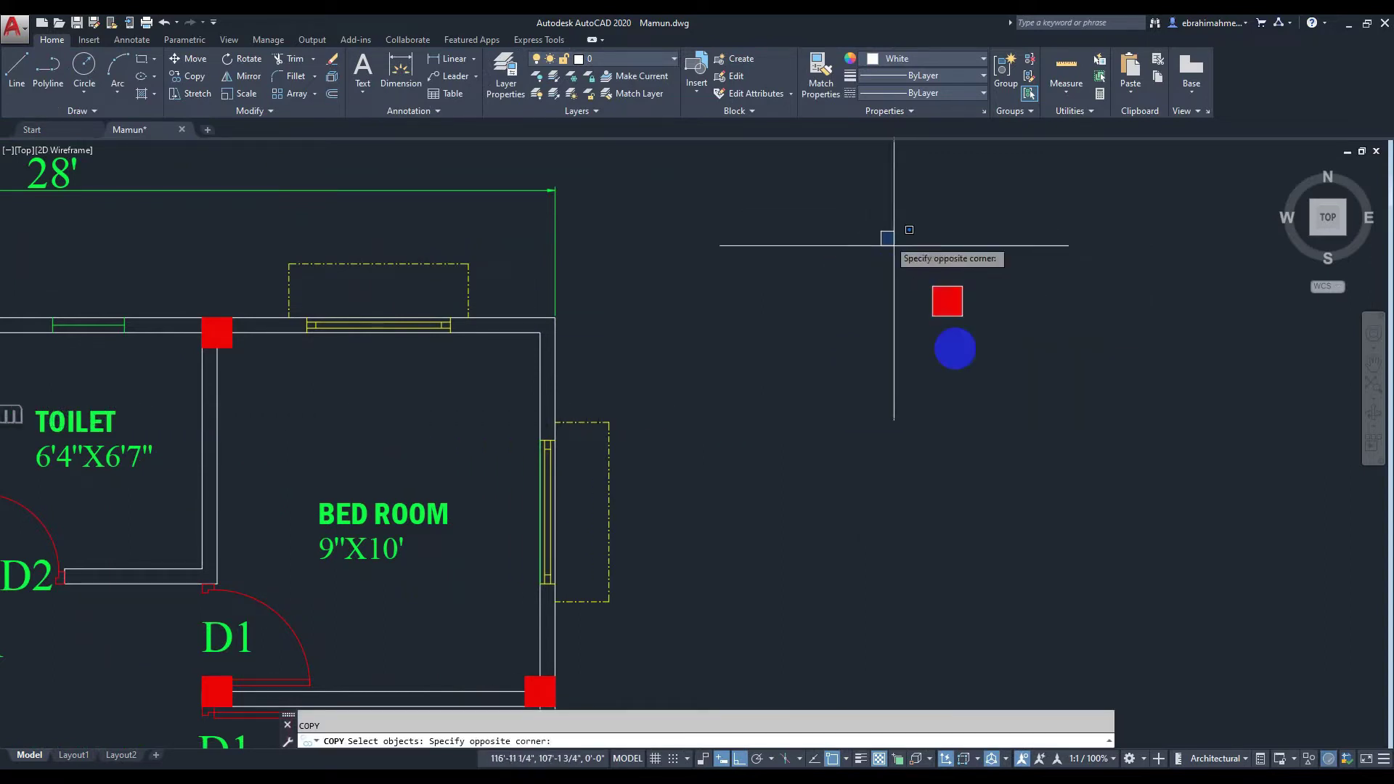
drag(887, 242, 1005, 355)
key(Return)
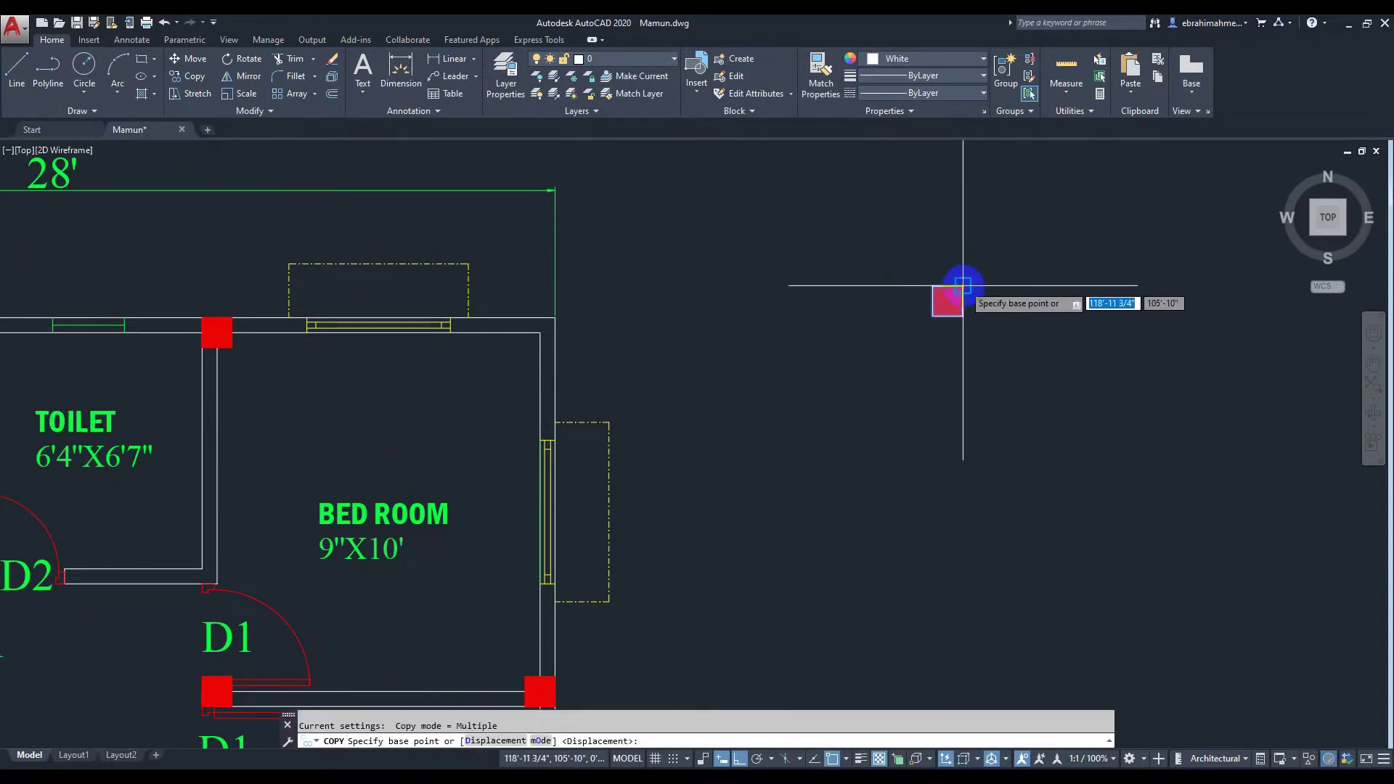
click(963, 285)
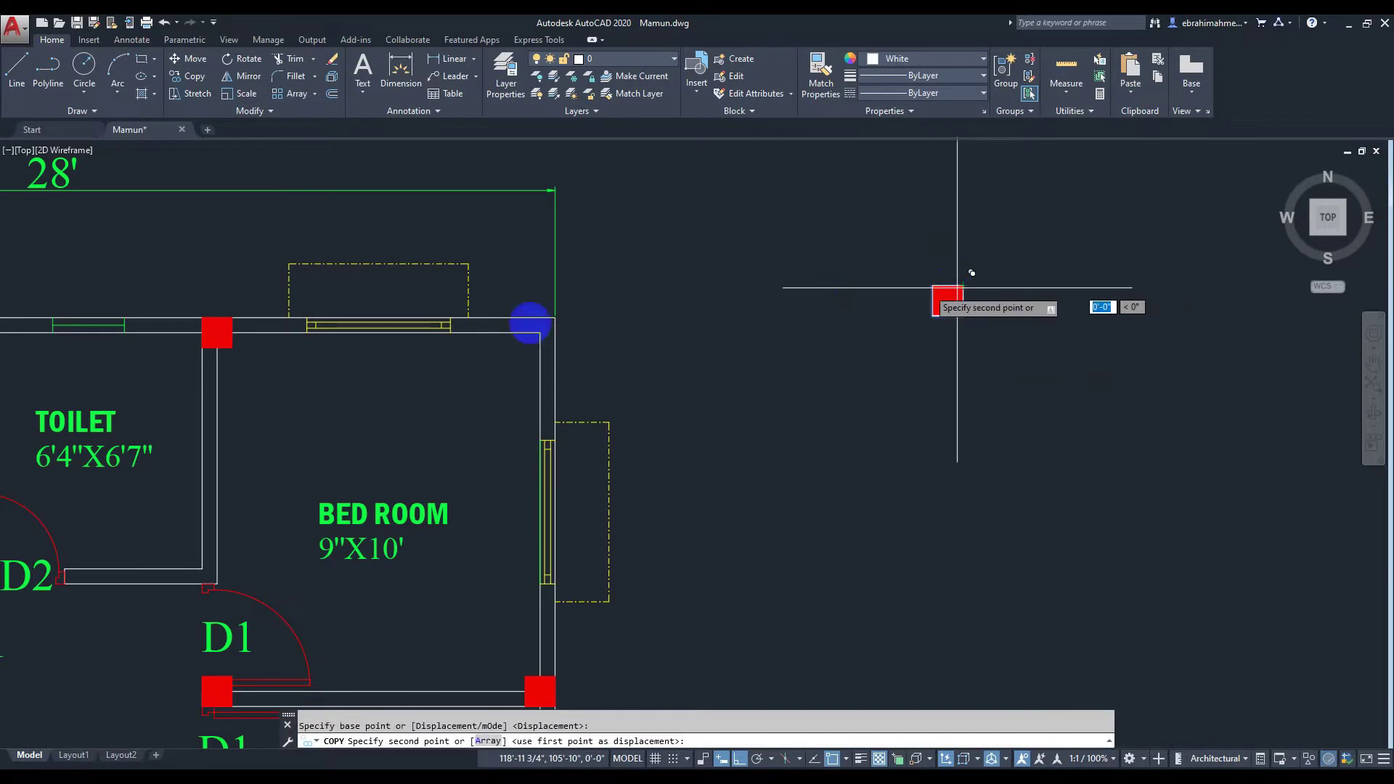
scroll(523, 317, up, 2)
scroll(613, 323, up, 2)
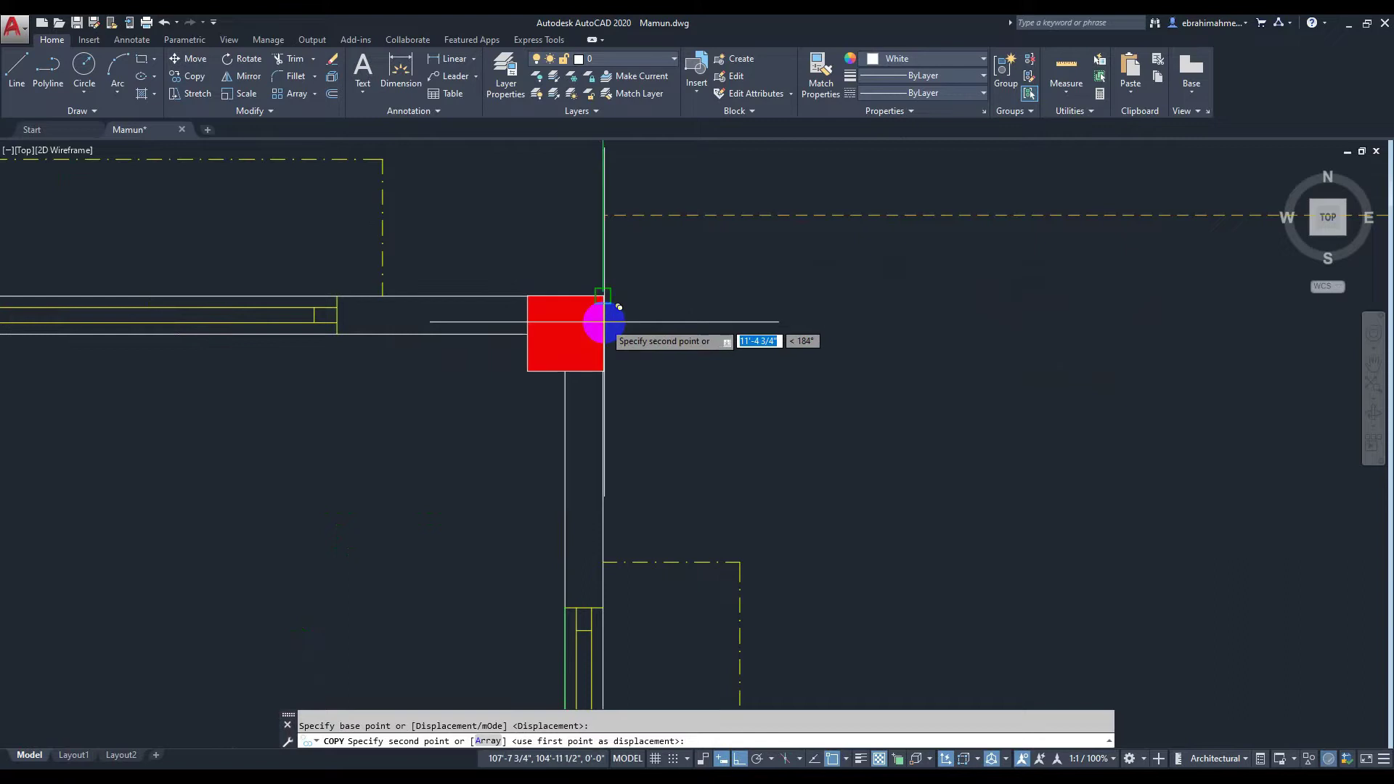
click(601, 298)
key(Escape)
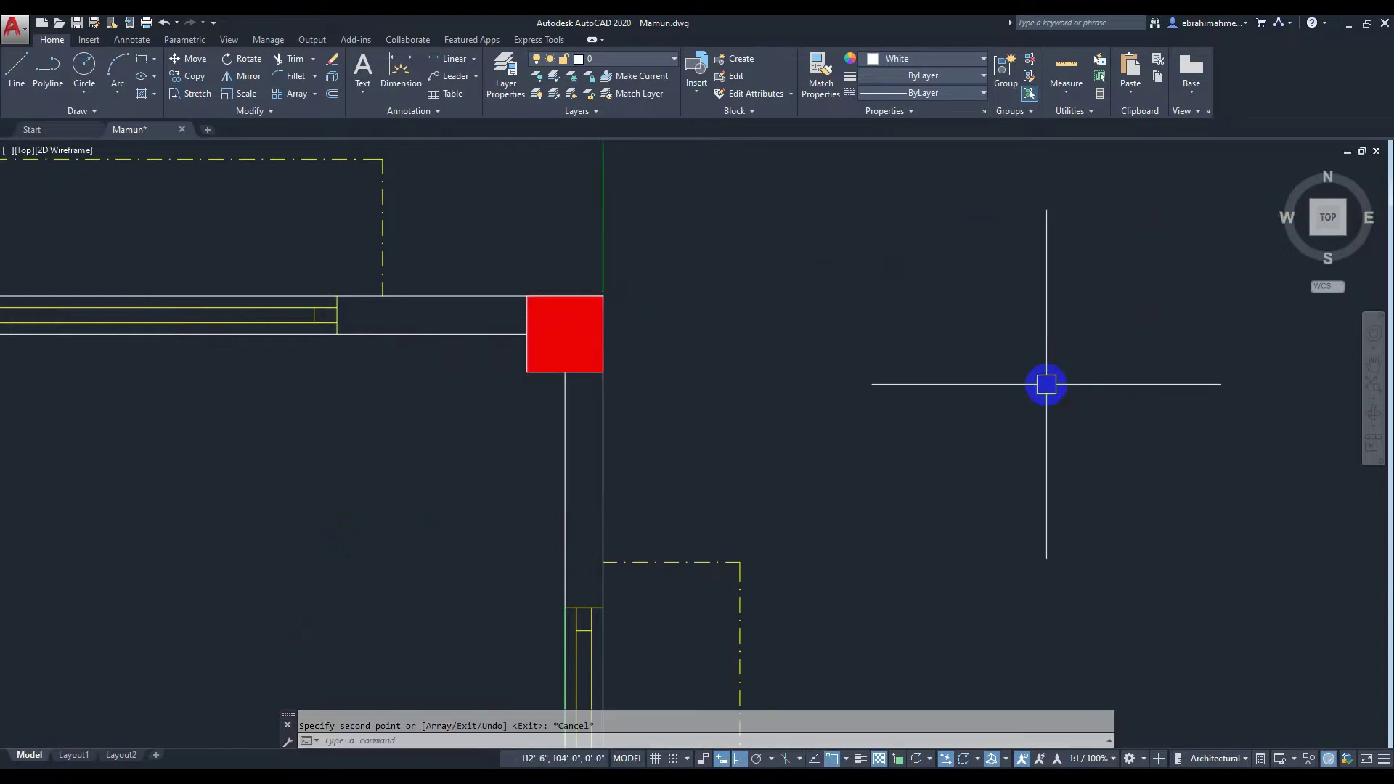
scroll(818, 385, down, 2)
scroll(793, 330, down, 2)
middle_drag(793, 330, 768, 317)
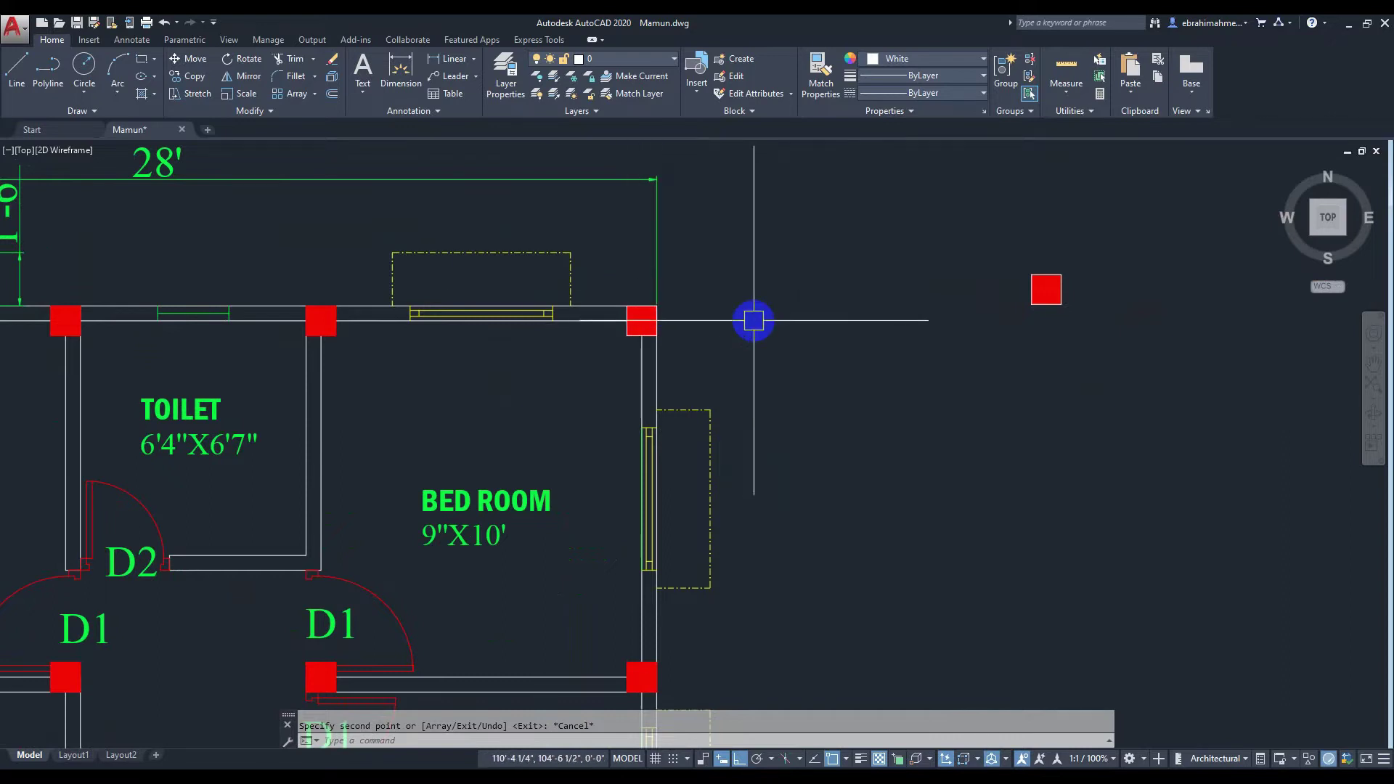
Place another copy of the corner column outside the plan
text(co)
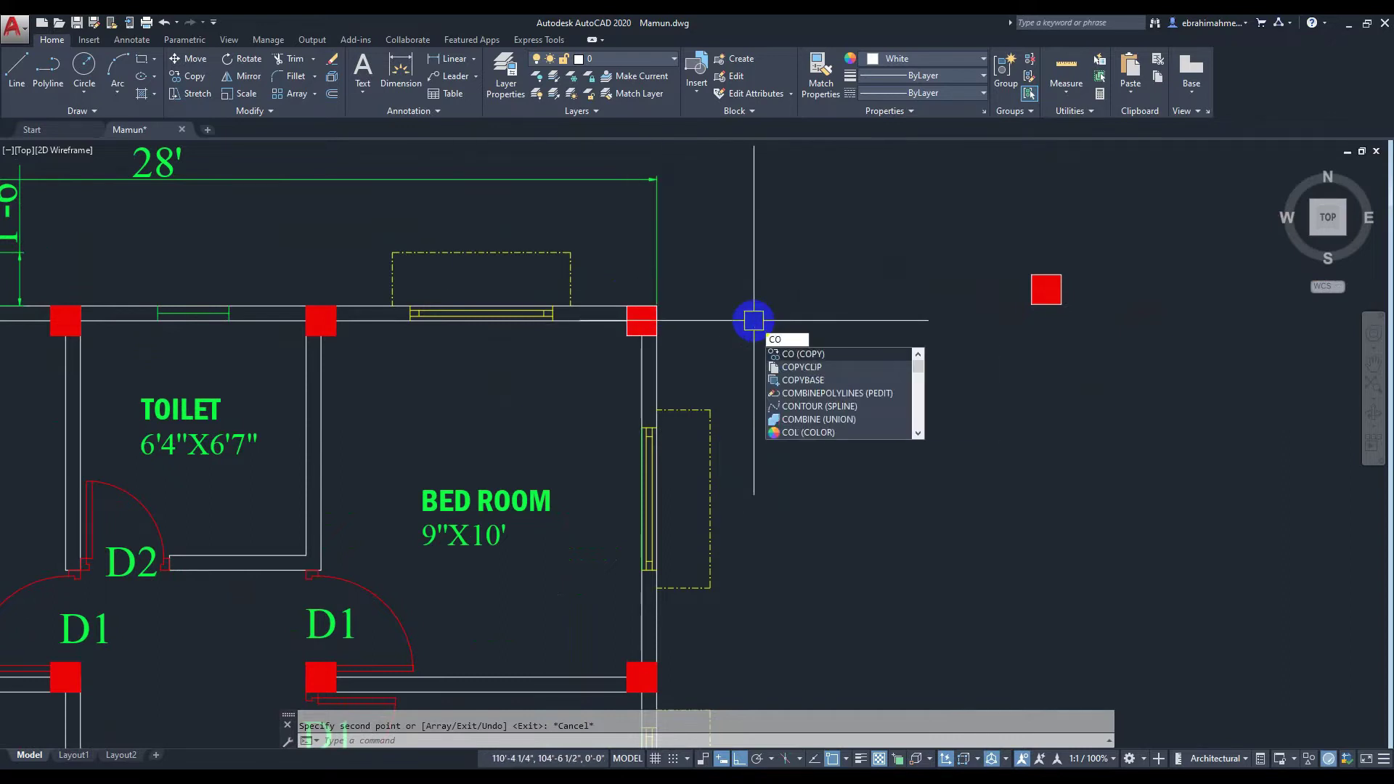
key(Return)
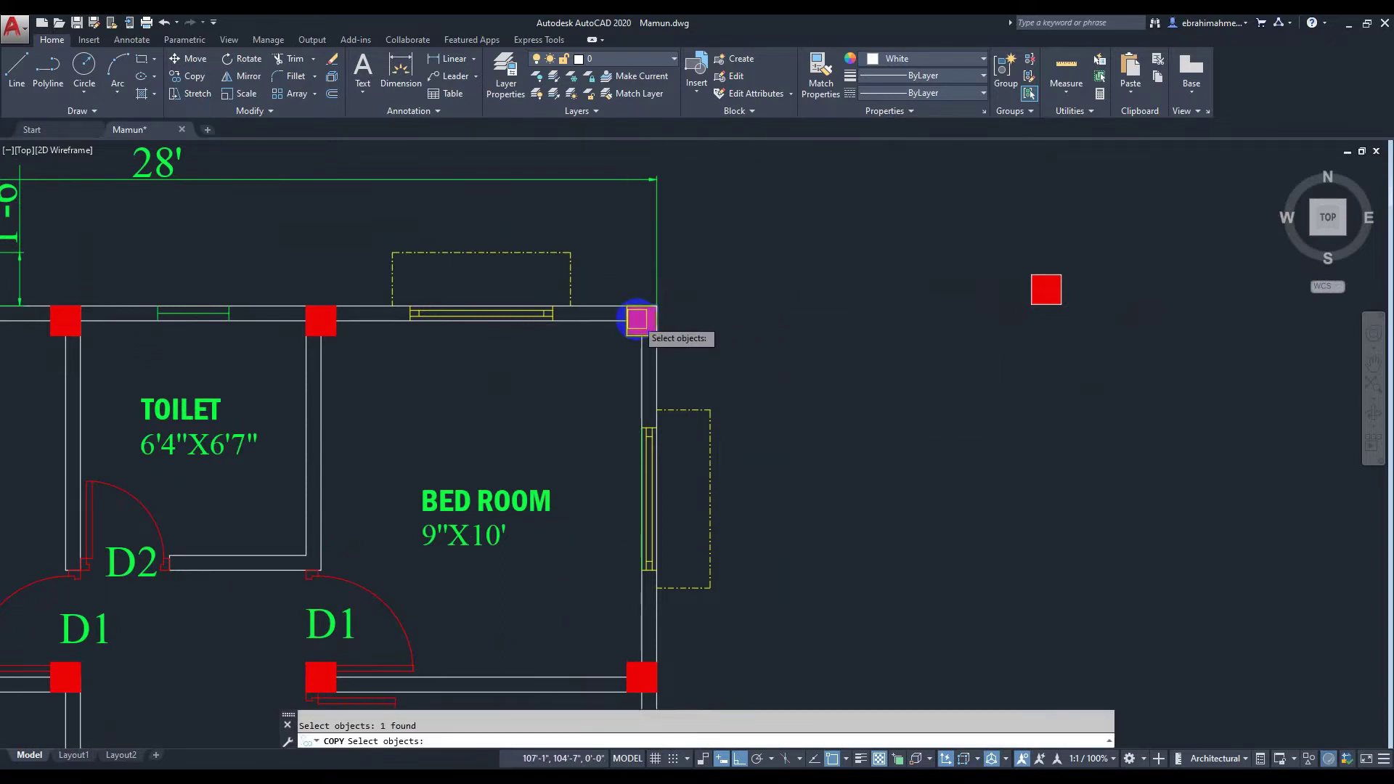
key(Return)
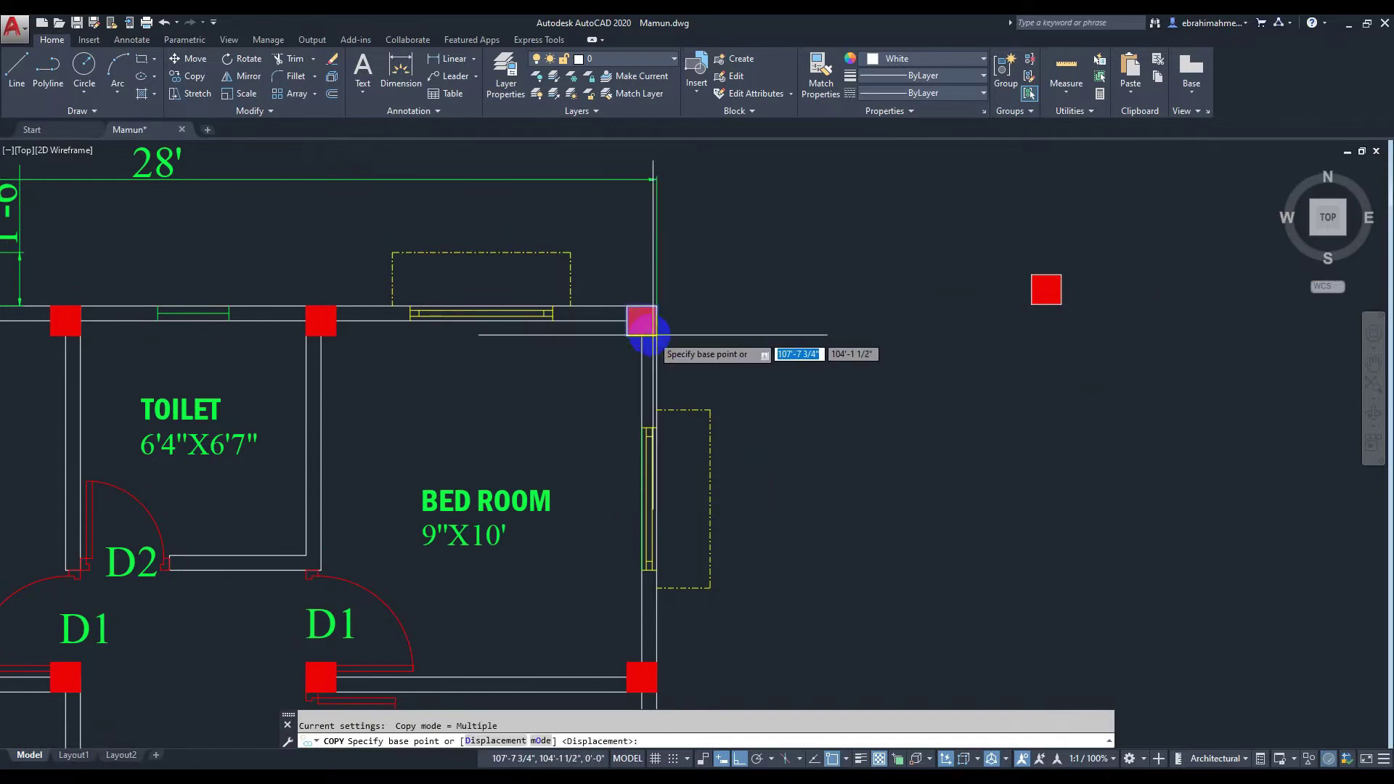
click(910, 349)
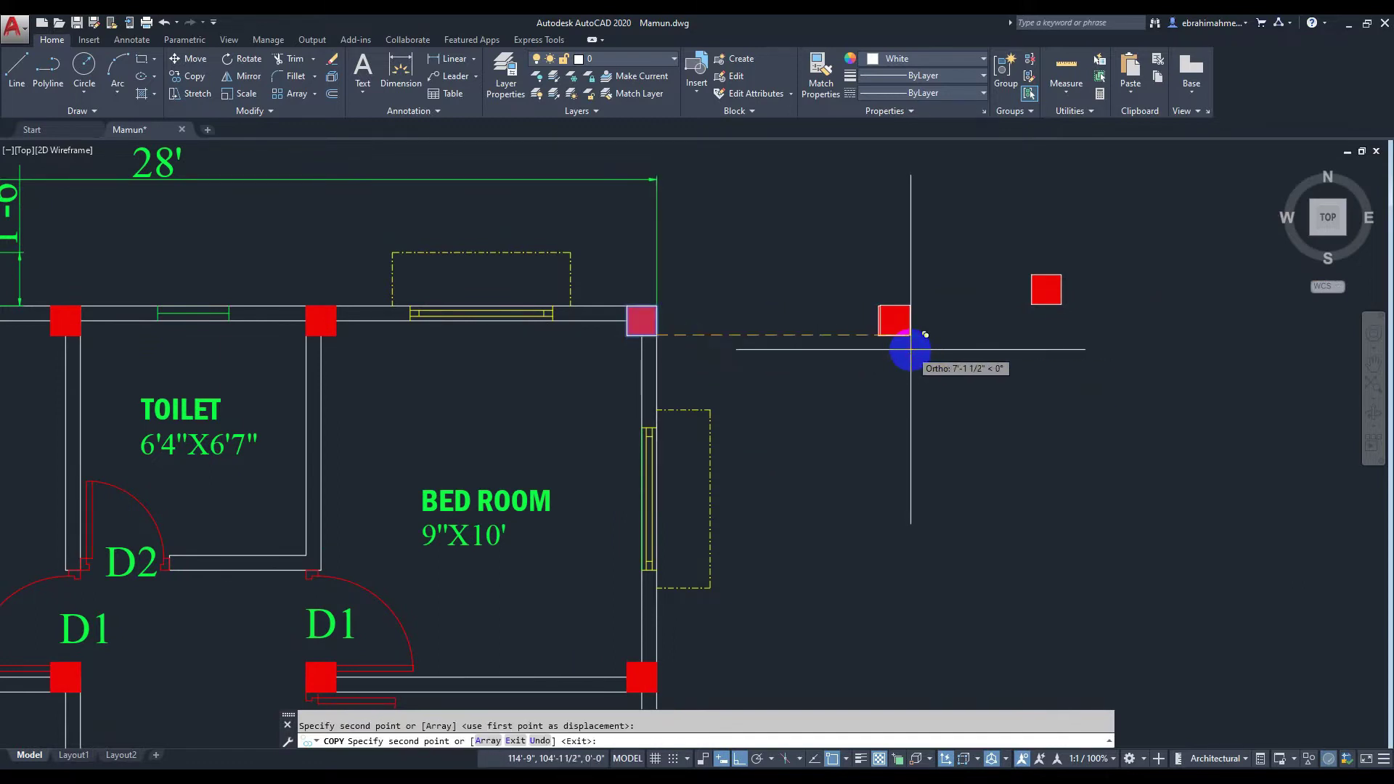
key(Escape)
Window-select the two spare squares beside the plan
scroll(1051, 330, down, 2)
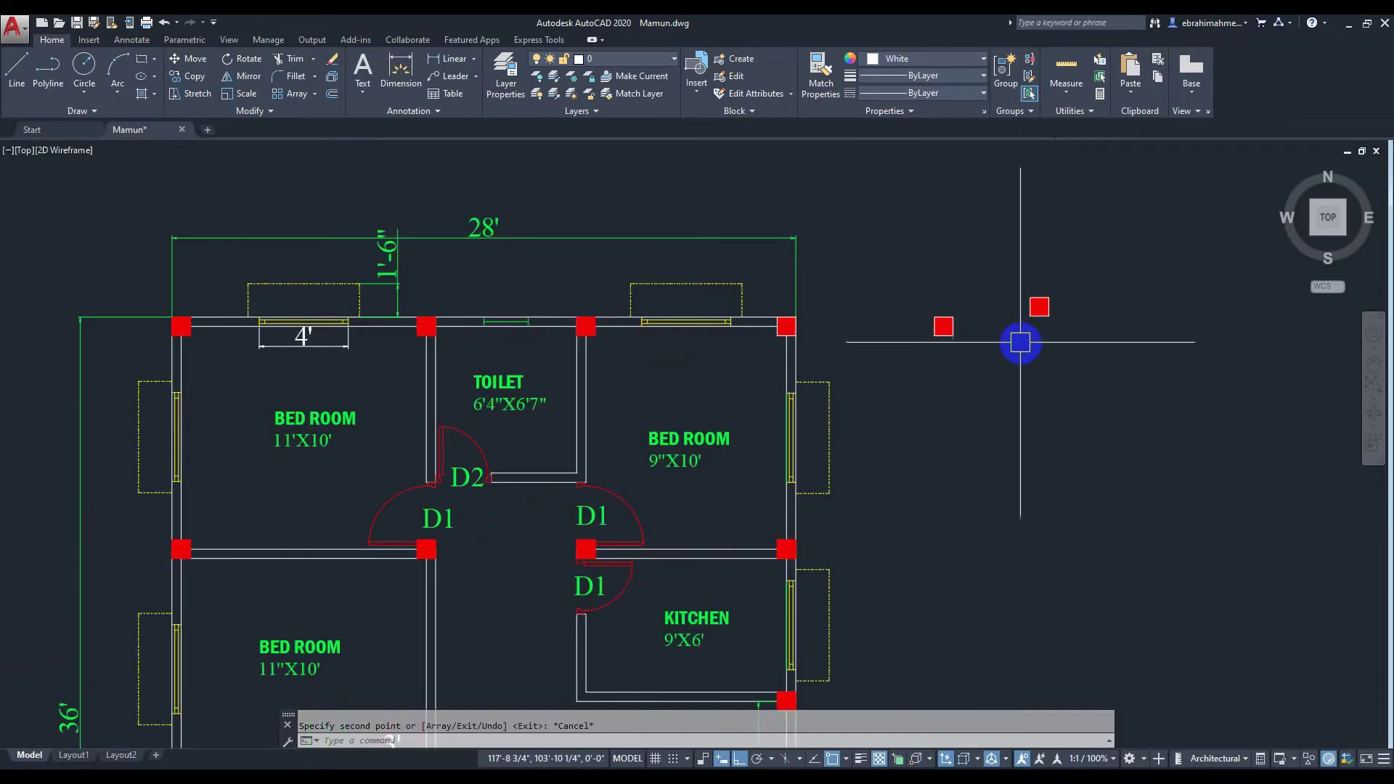
click(868, 285)
click(1101, 378)
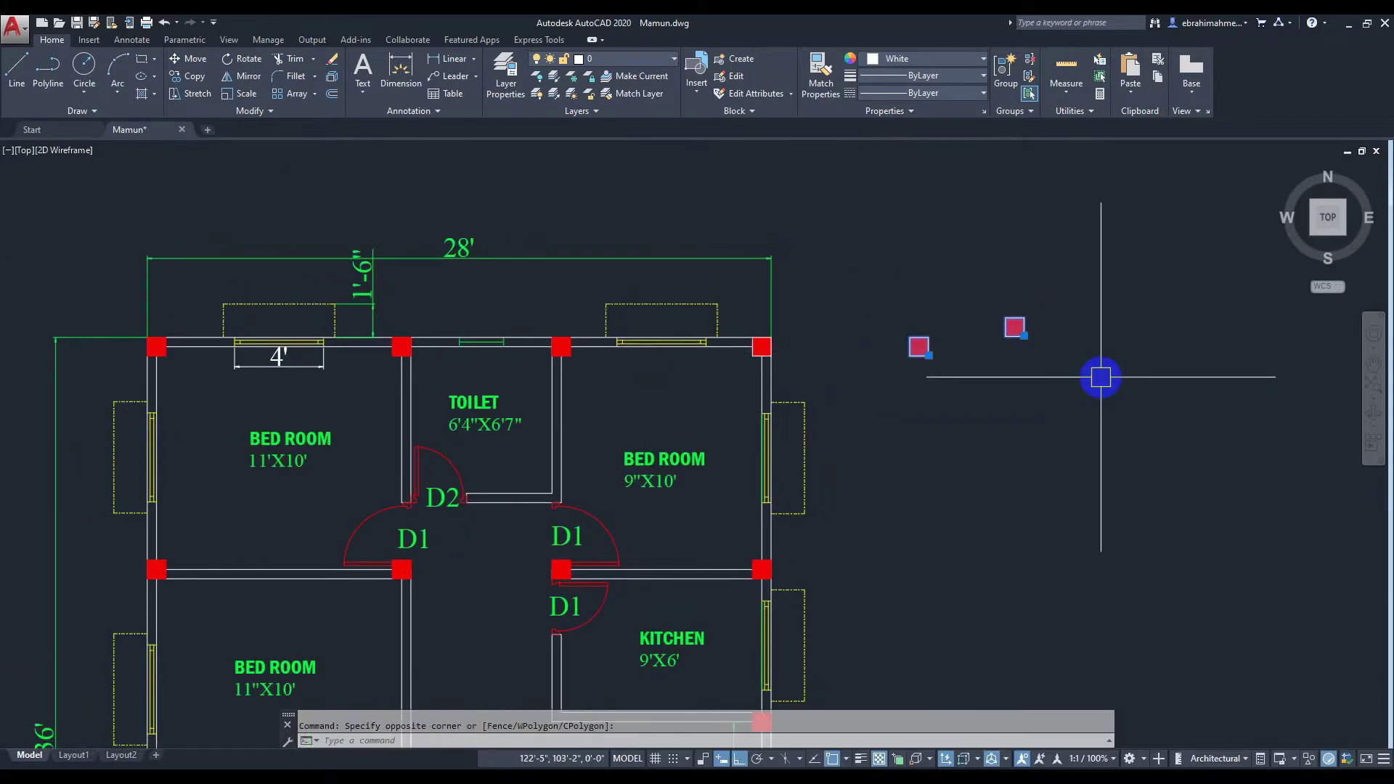
scroll(1132, 392, down, 2)
Zoom out over the elevations and frame the two upper-floor plans
scroll(1101, 395, down, 2)
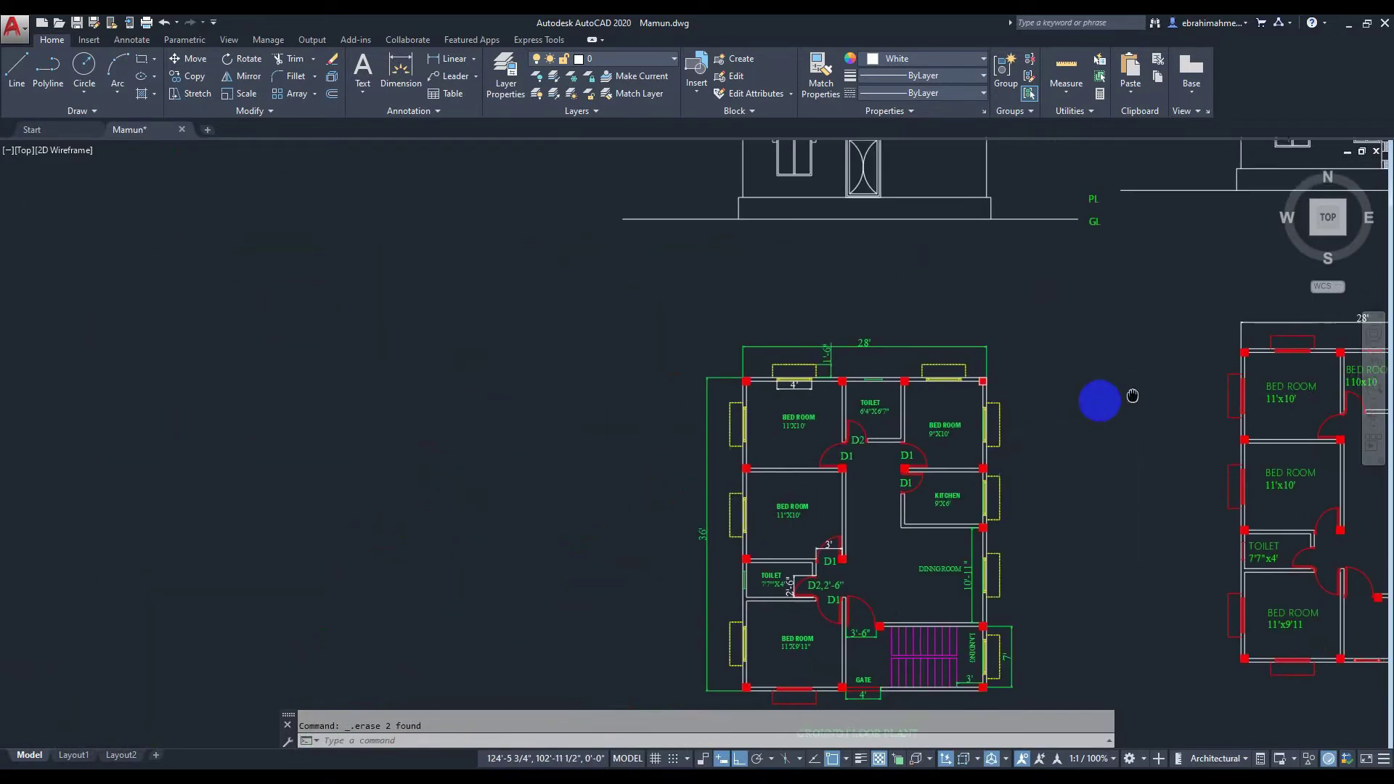
middle_drag(1101, 395, 855, 399)
scroll(1168, 379, down, 1)
middle_drag(1166, 373, 656, 355)
scroll(726, 352, down, 1)
middle_drag(898, 324, 965, 334)
scroll(747, 395, up, 4)
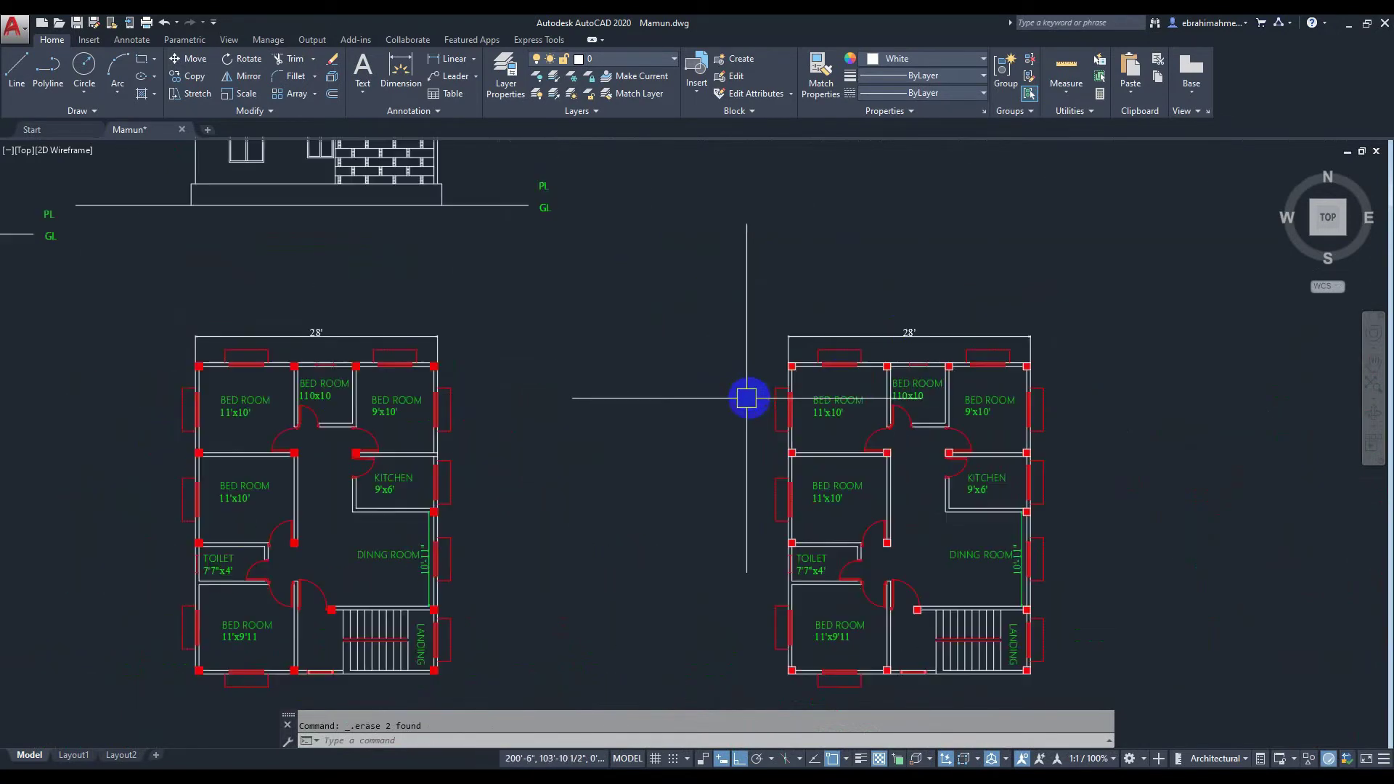
mouse_move(700, 351)
middle_down()
mouse_move(519, 274)
mouse_move(467, 289)
middle_up()
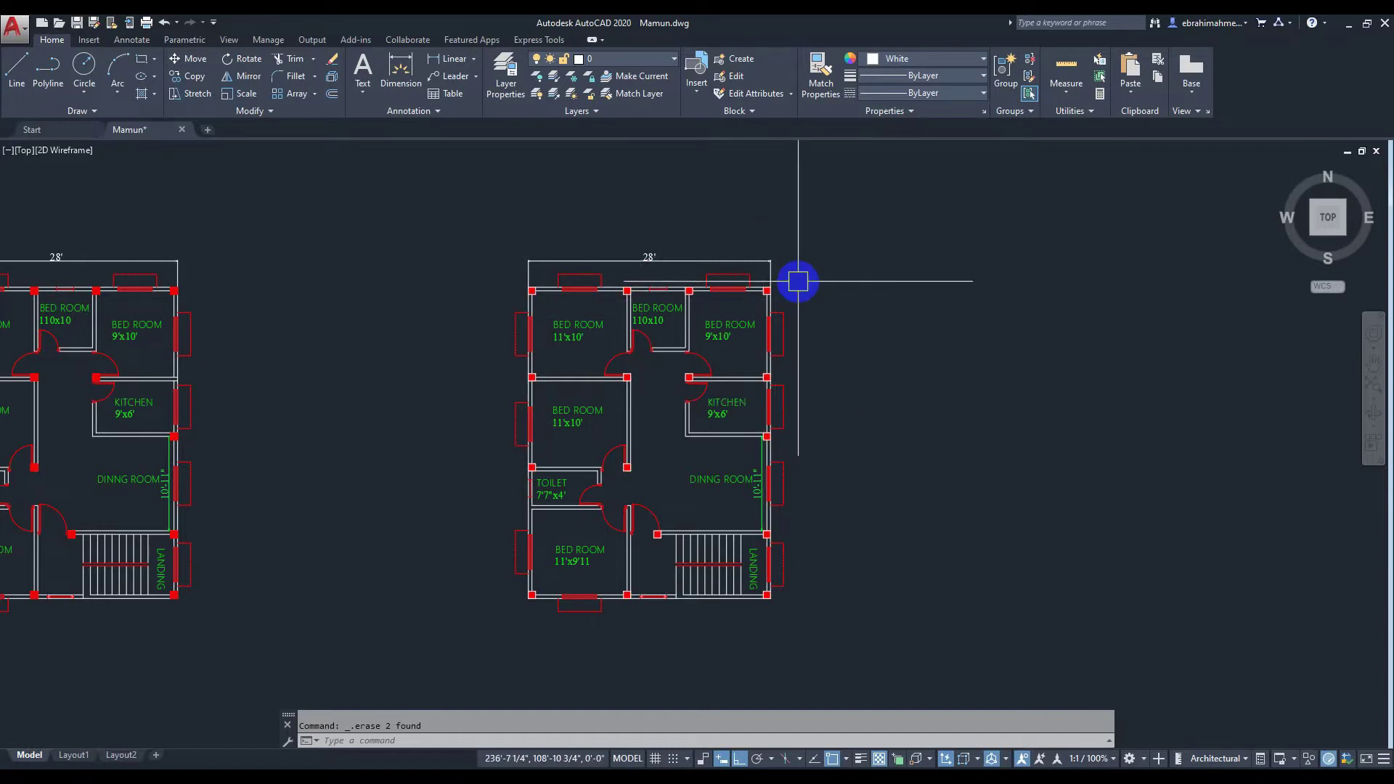
scroll(530, 288, up, 2)
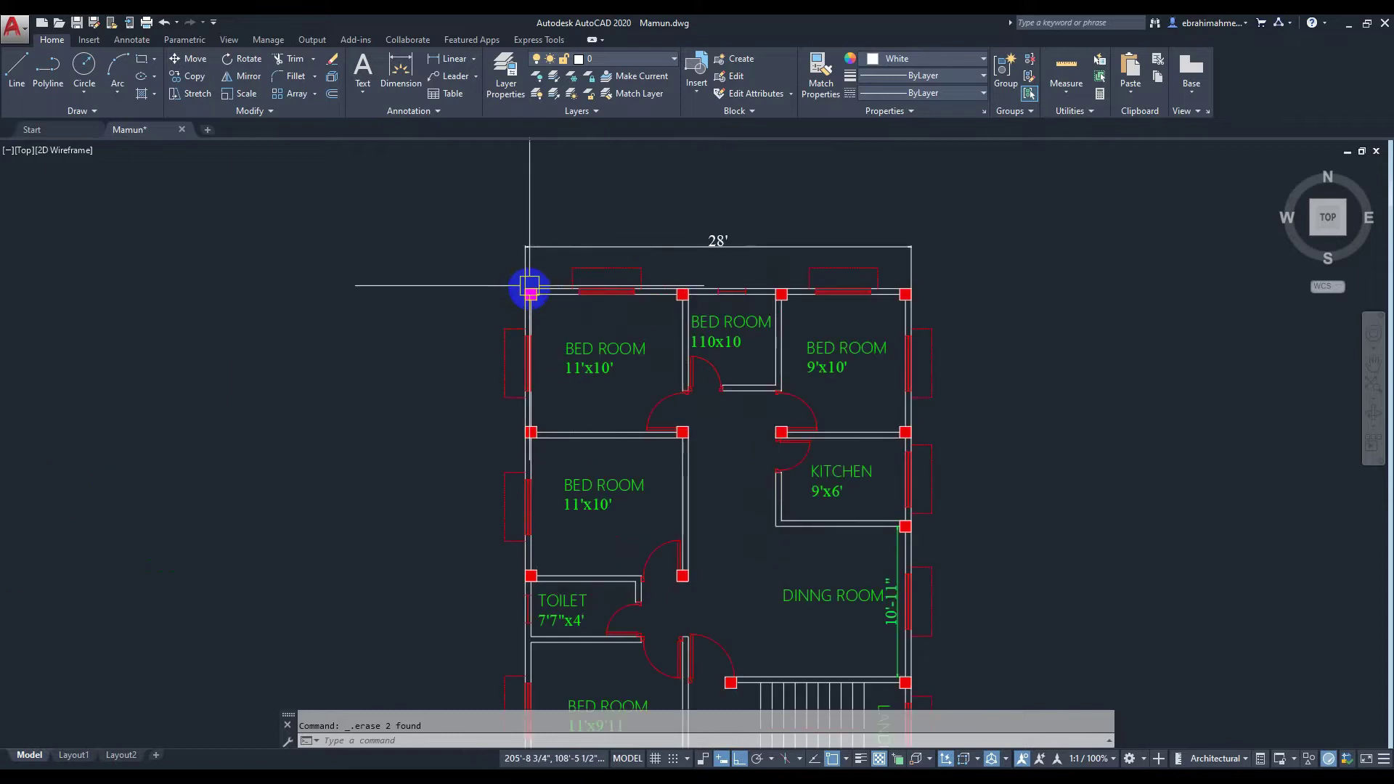
Select the top-wall, top-right corner, left-wall, interior, kitchen-corner and right-wall columns
shift+click(682, 293)
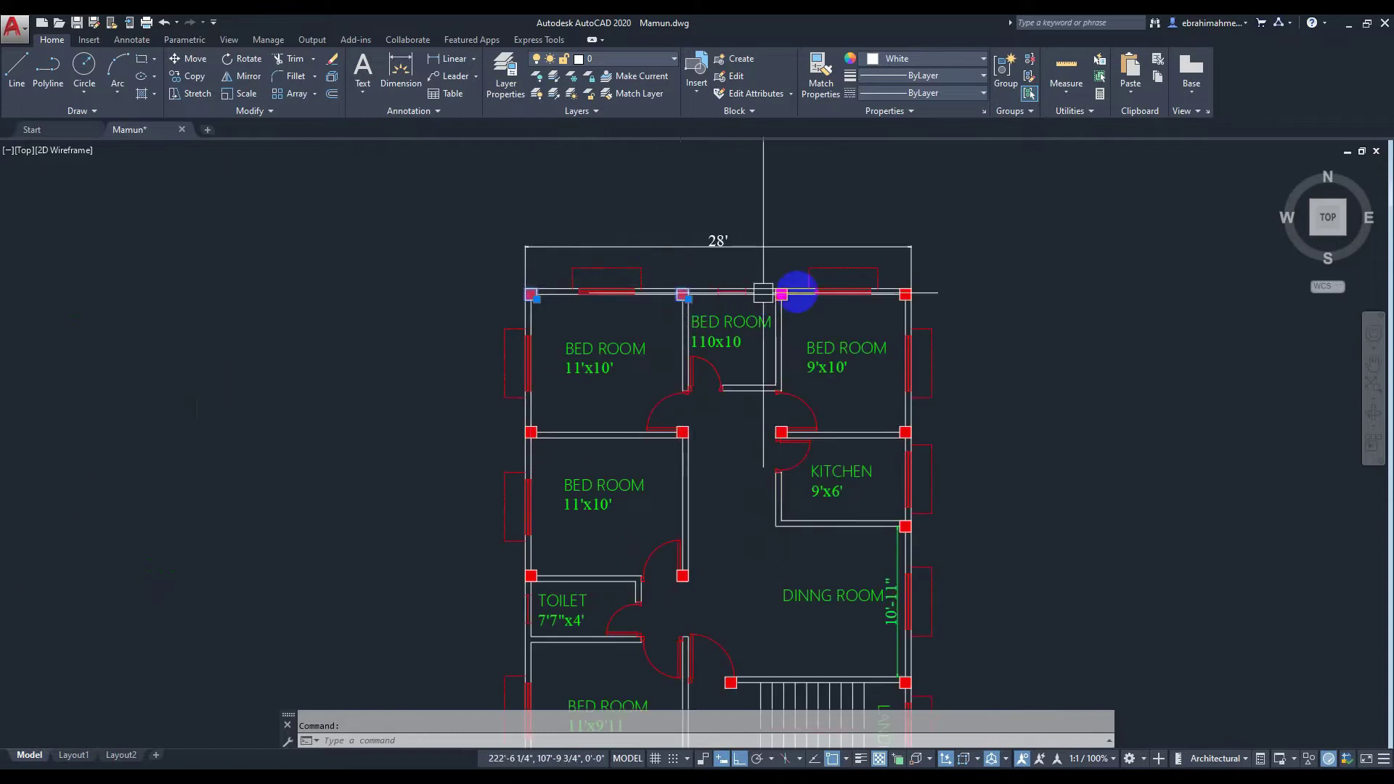
shift+click(908, 293)
scroll(784, 342, down, 1)
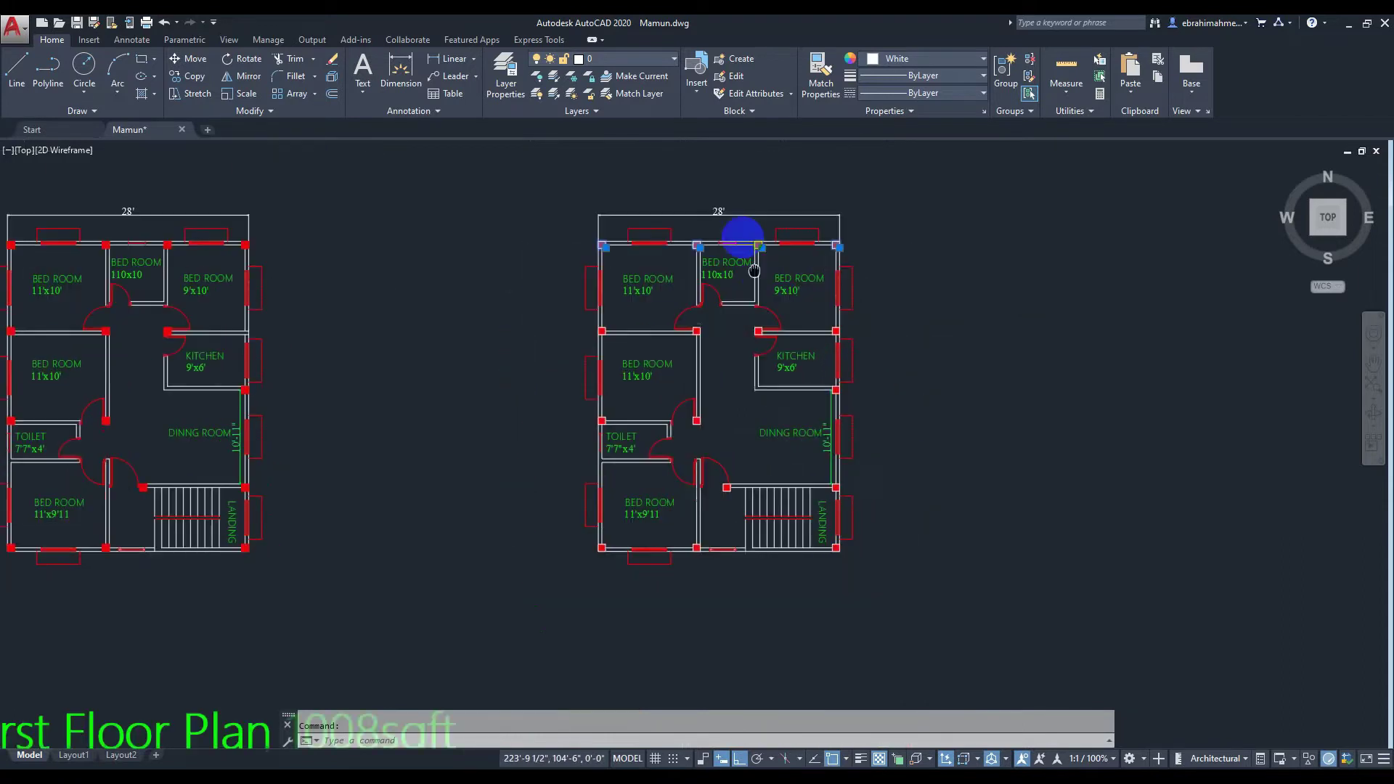
scroll(691, 291, up, 1)
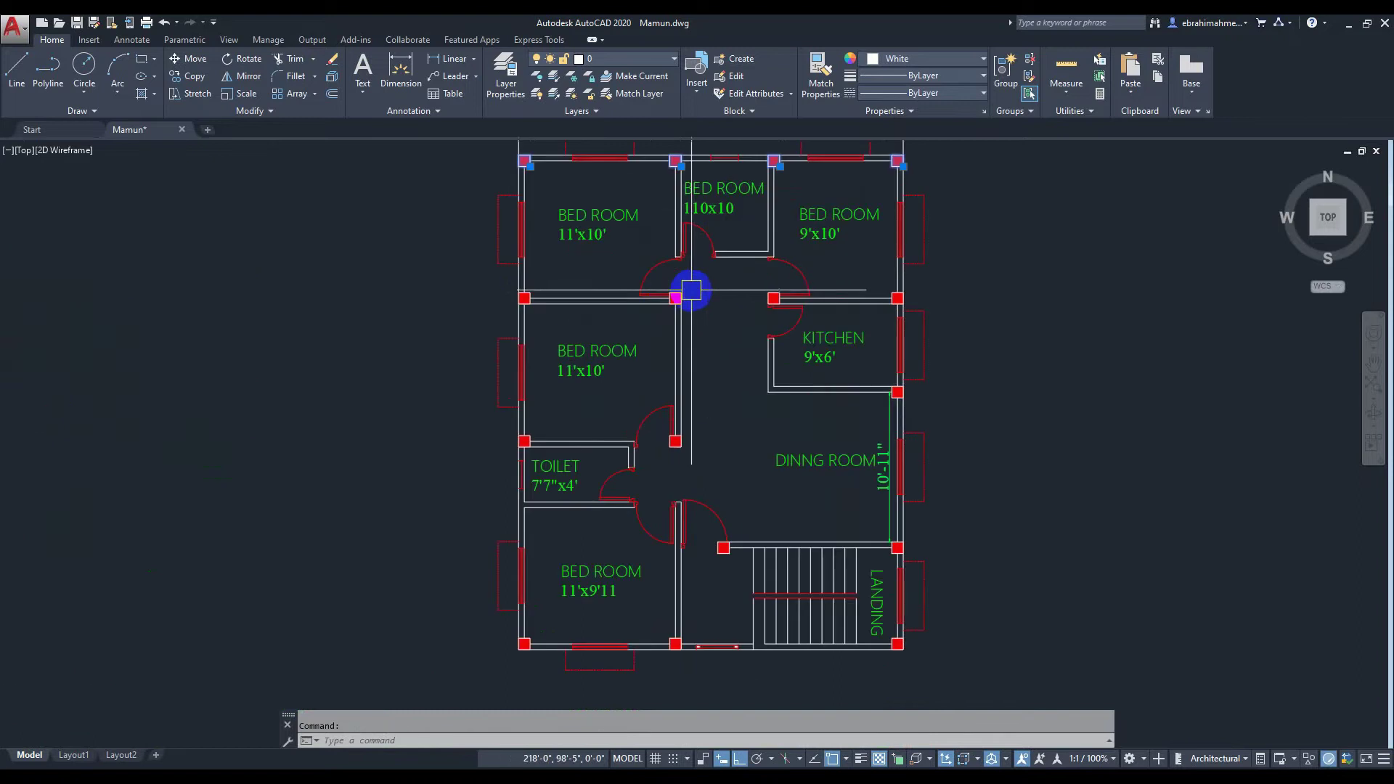
shift+click(524, 297)
shift+click(675, 297)
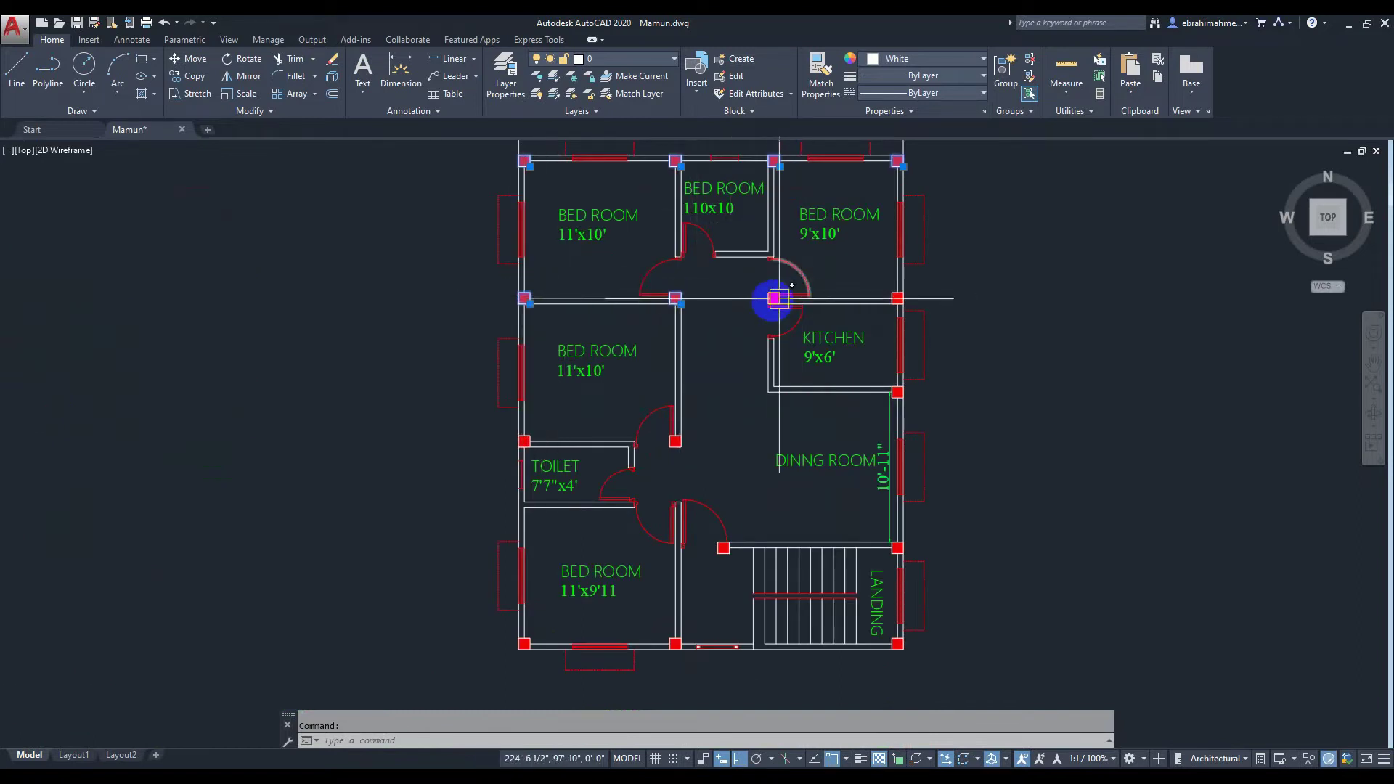
shift+click(773, 298)
shift+click(898, 298)
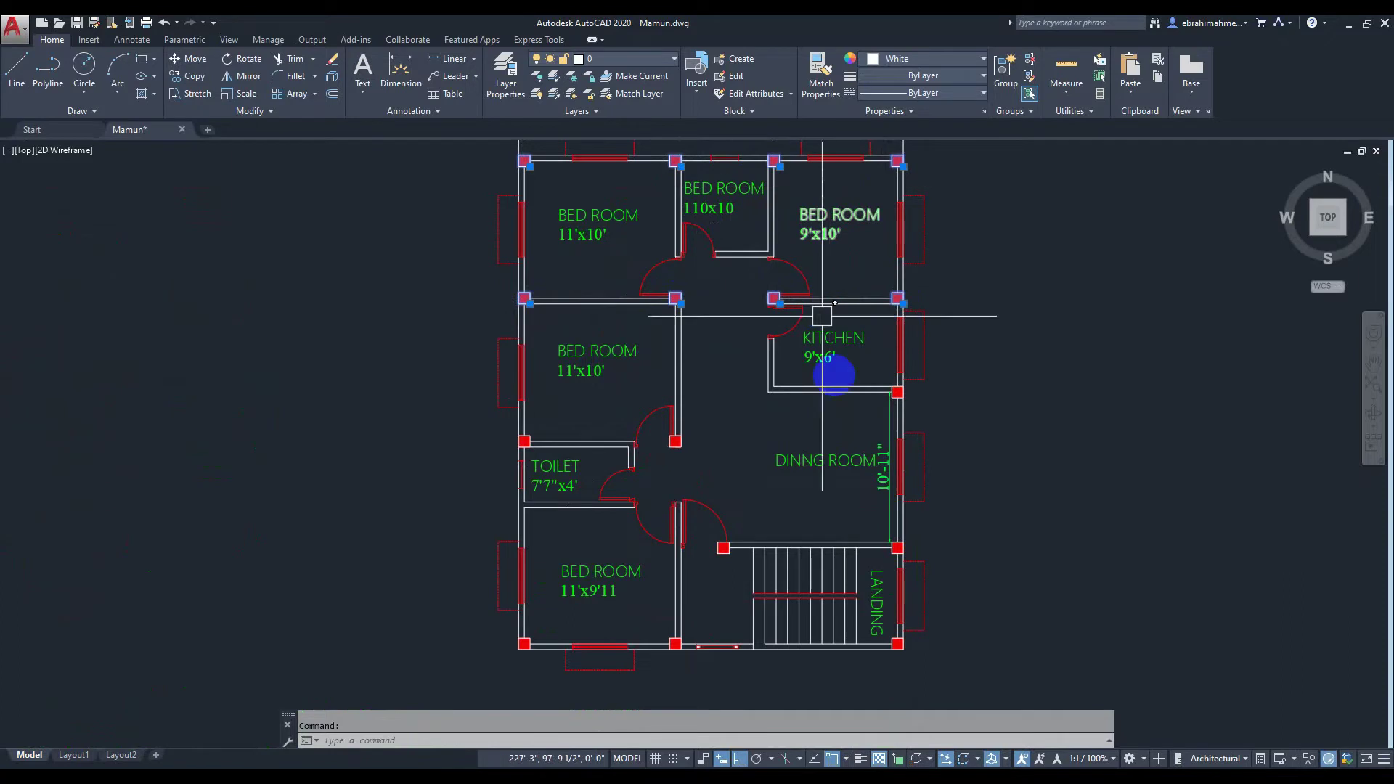
scroll(833, 365, up, 2)
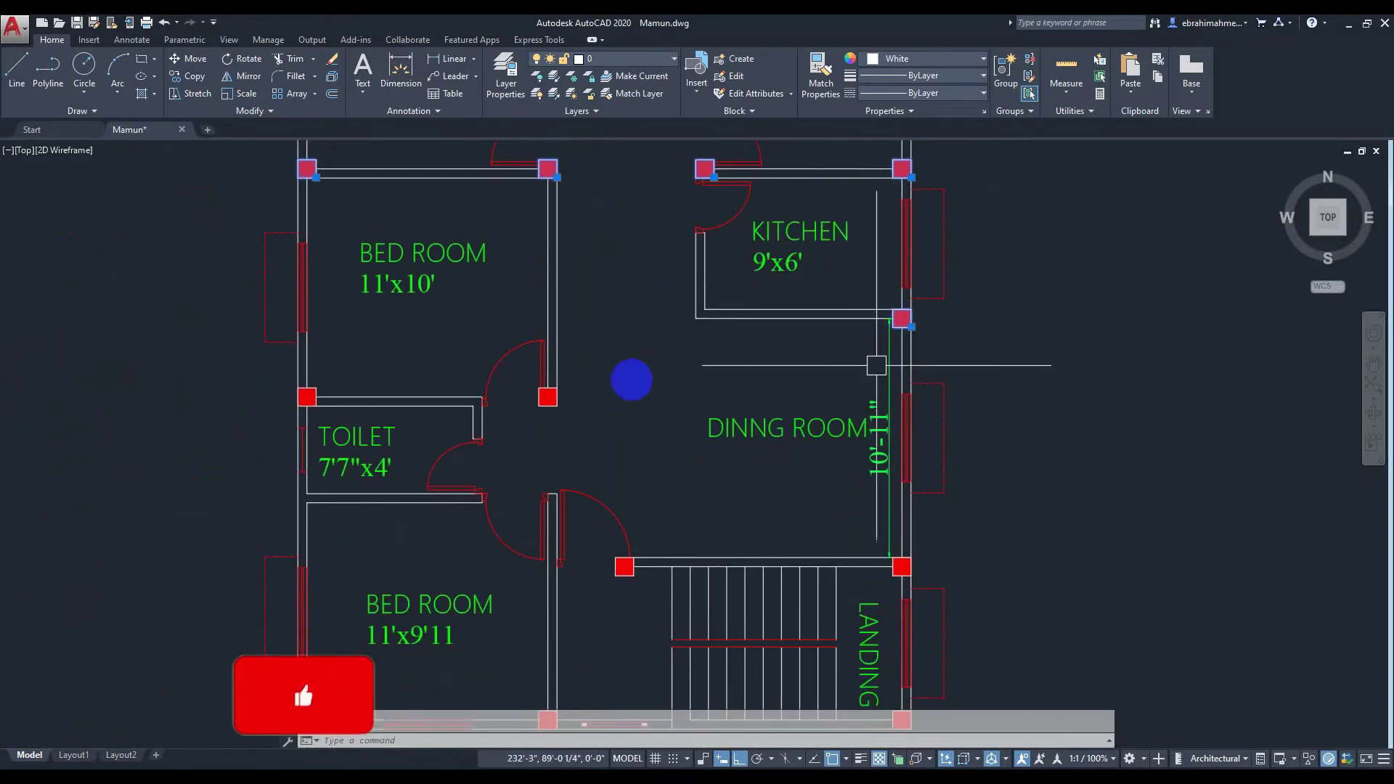
Add the toilet, stair, bottom-wall and bottom corner columns to the selection
shift+click(547, 397)
shift+click(306, 397)
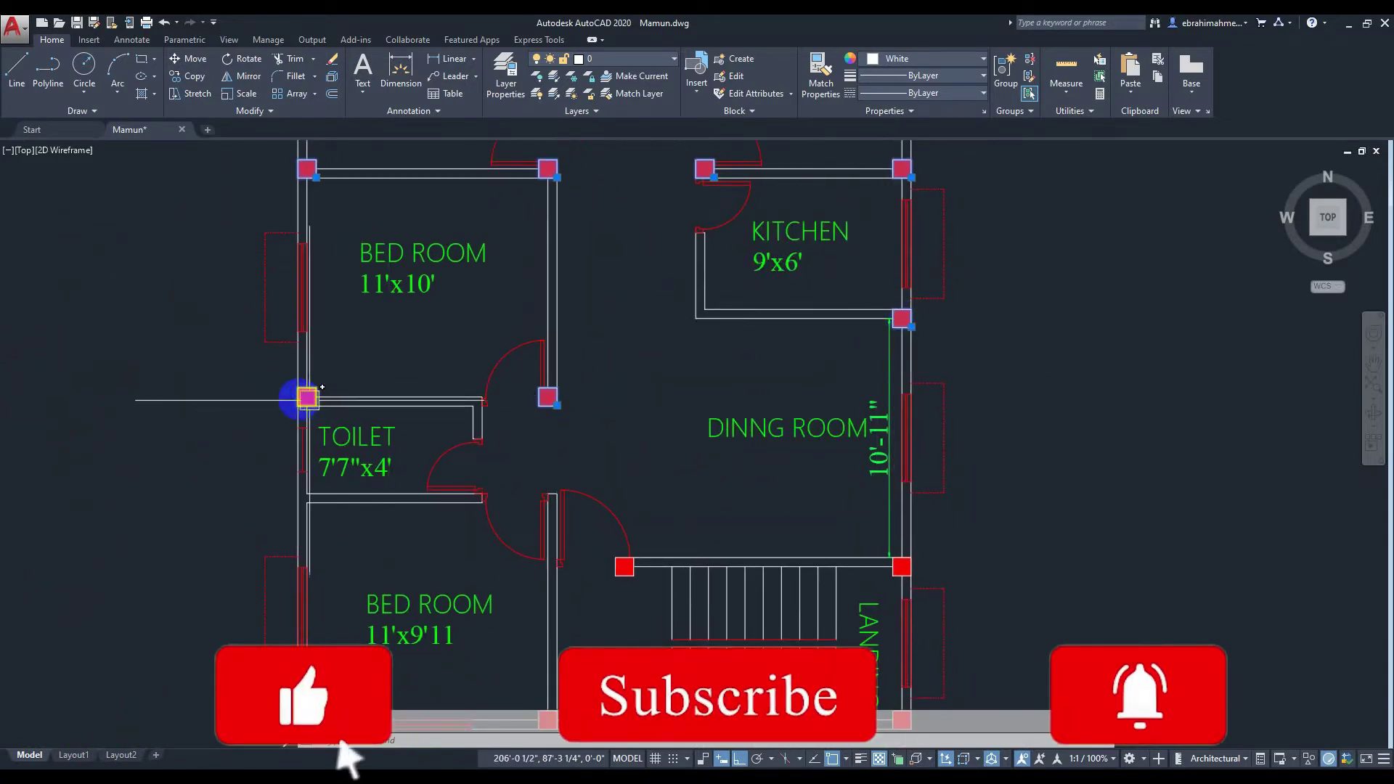
scroll(653, 385, down, 3)
middle_drag(654, 381, 667, 285)
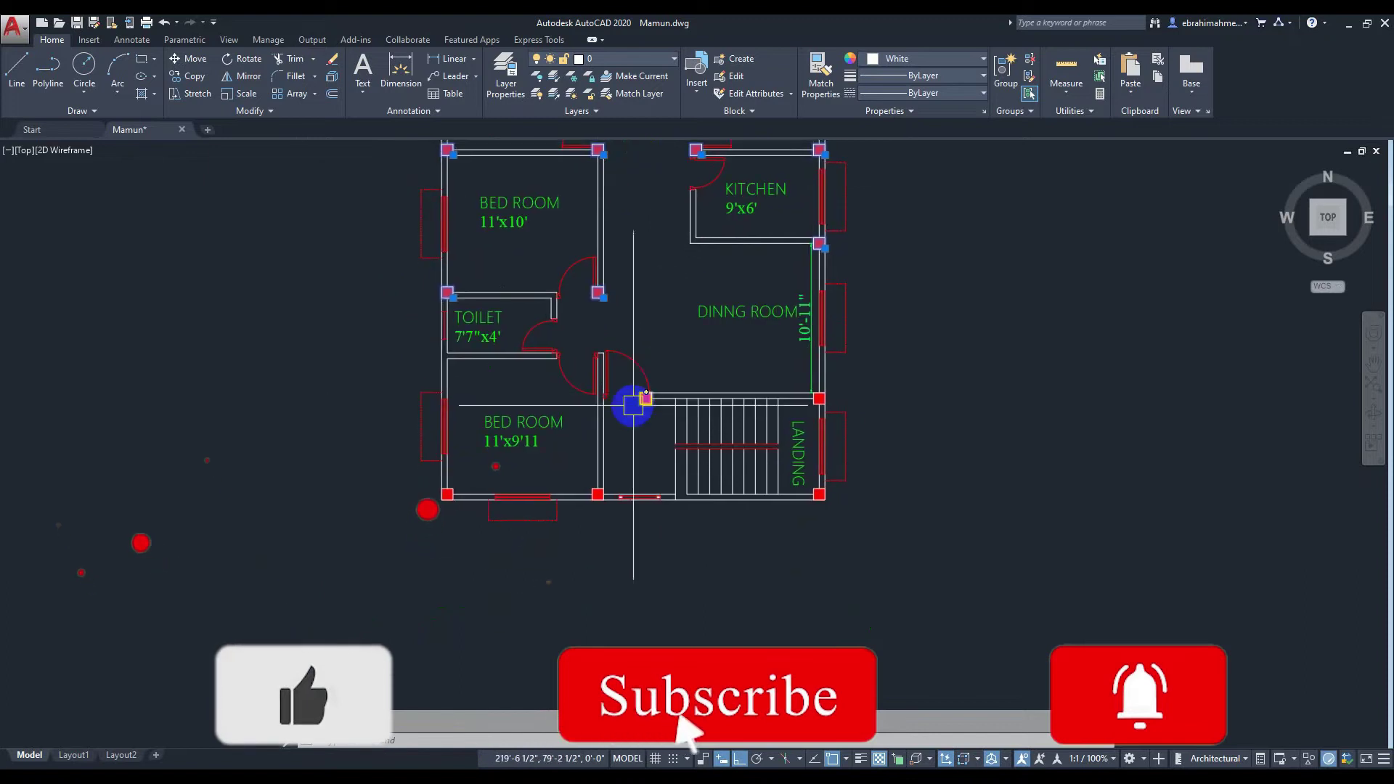
shift+click(645, 398)
shift+click(818, 398)
shift+click(818, 494)
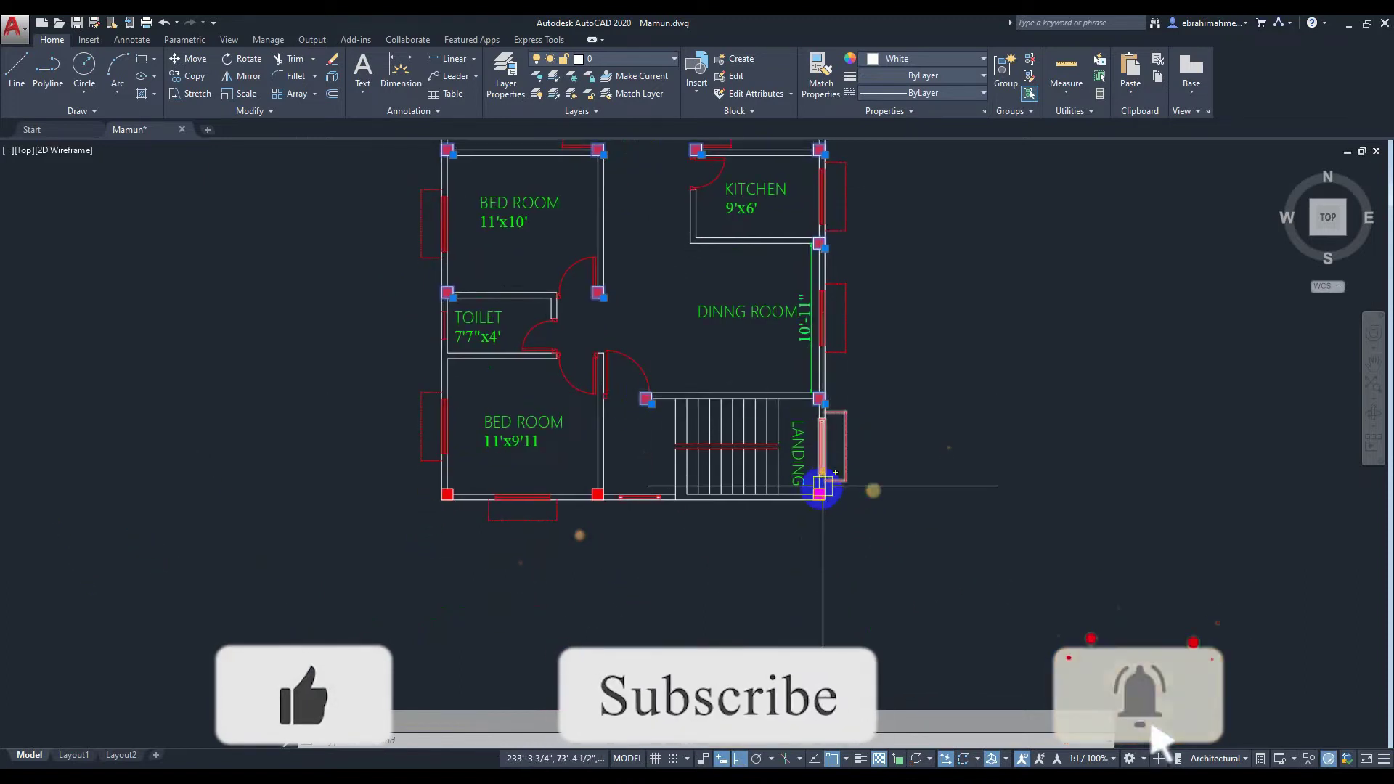
shift+click(597, 494)
shift+click(447, 495)
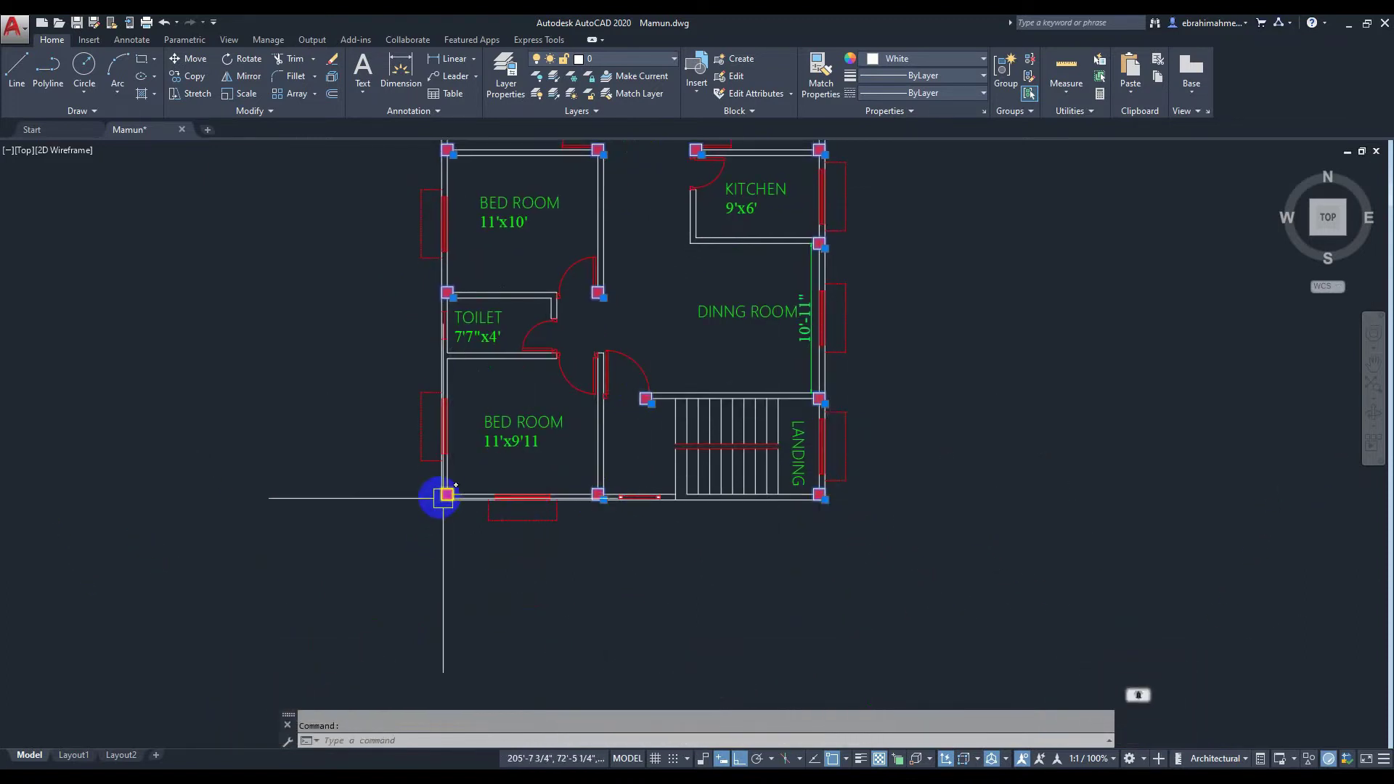
scroll(668, 290, down, 3)
mouse_move(669, 284)
middle_down()
mouse_move(651, 432)
mouse_move(653, 328)
middle_up()
Copy the selected columns, based at the bottom-right column, to open space right of the plans
text(c)
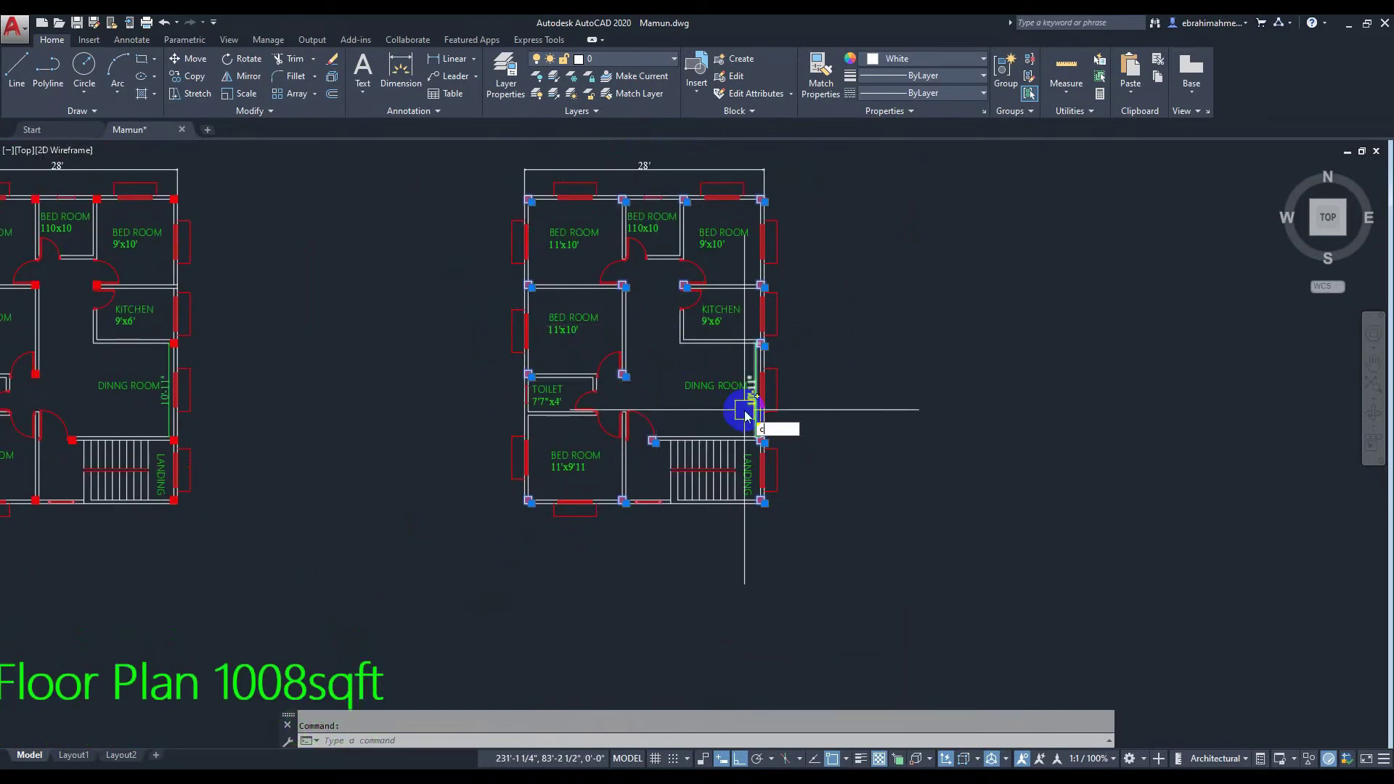
text(o)
key(Return)
scroll(759, 509, up, 2)
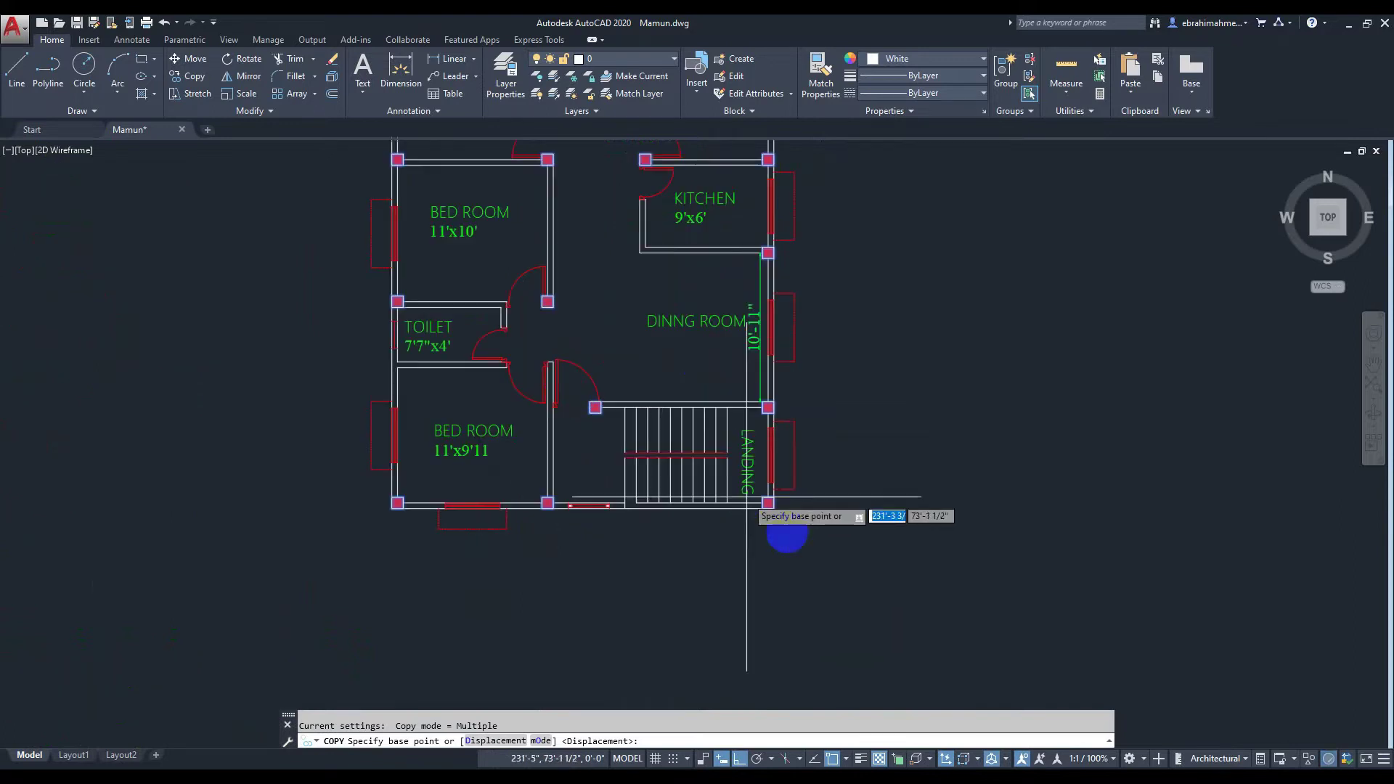
scroll(740, 508, up, 4)
click(738, 508)
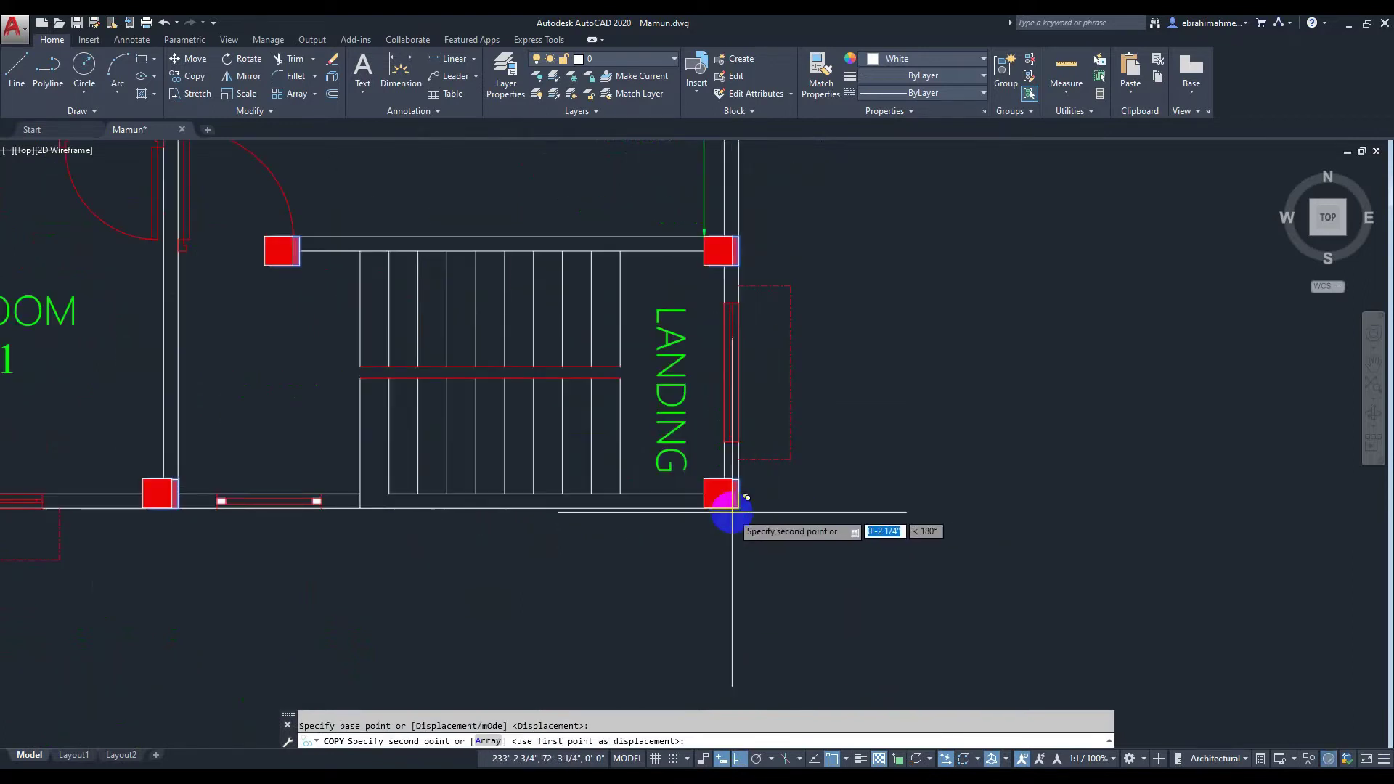
scroll(1060, 486, down, 5)
middle_drag(1067, 482, 686, 480)
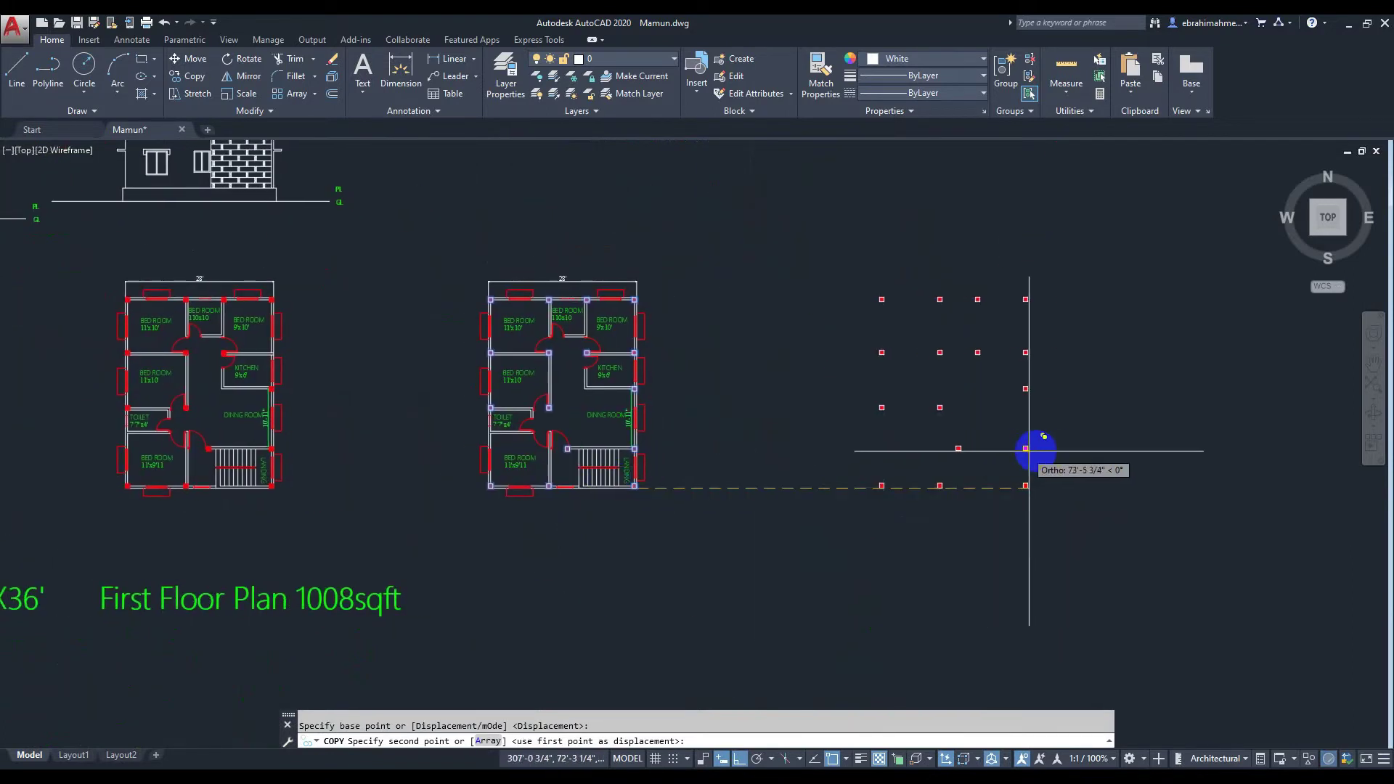
click(1022, 457)
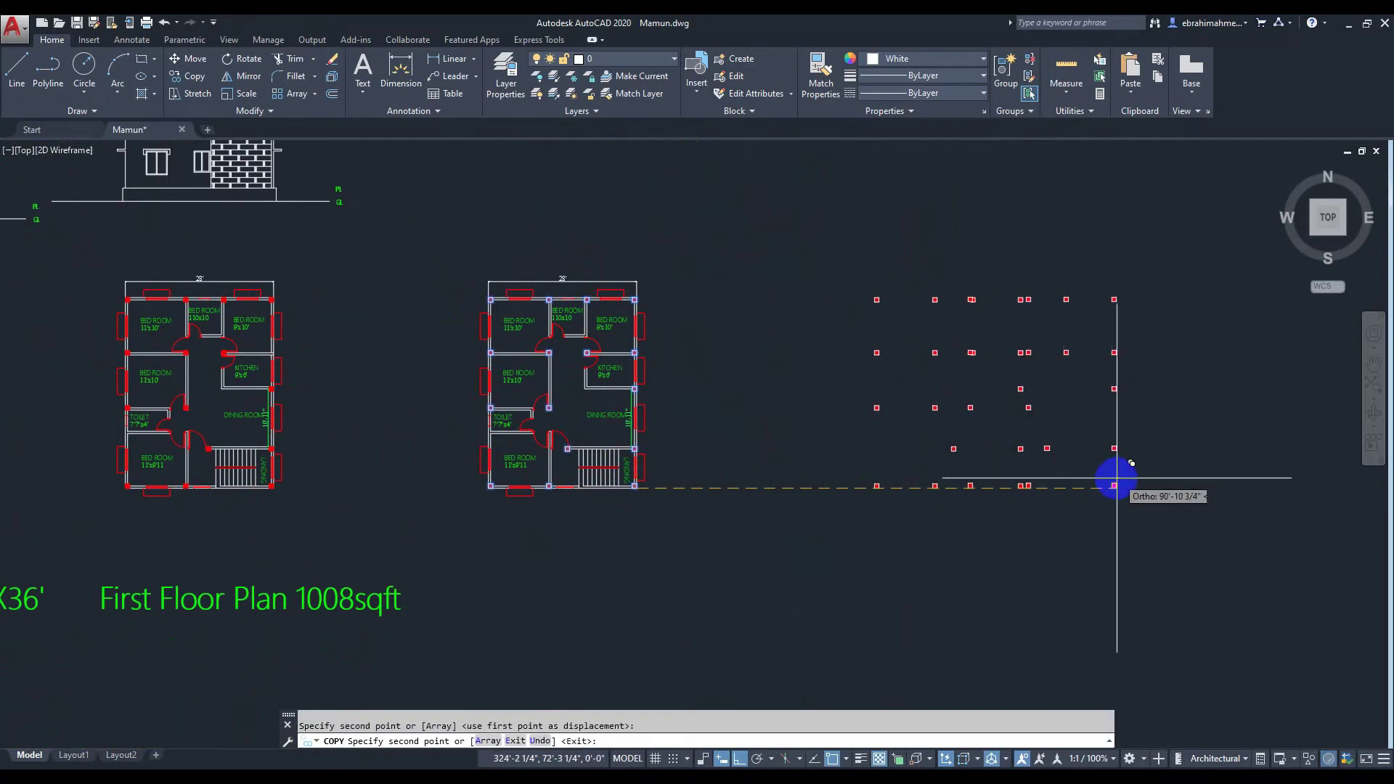
key(Escape)
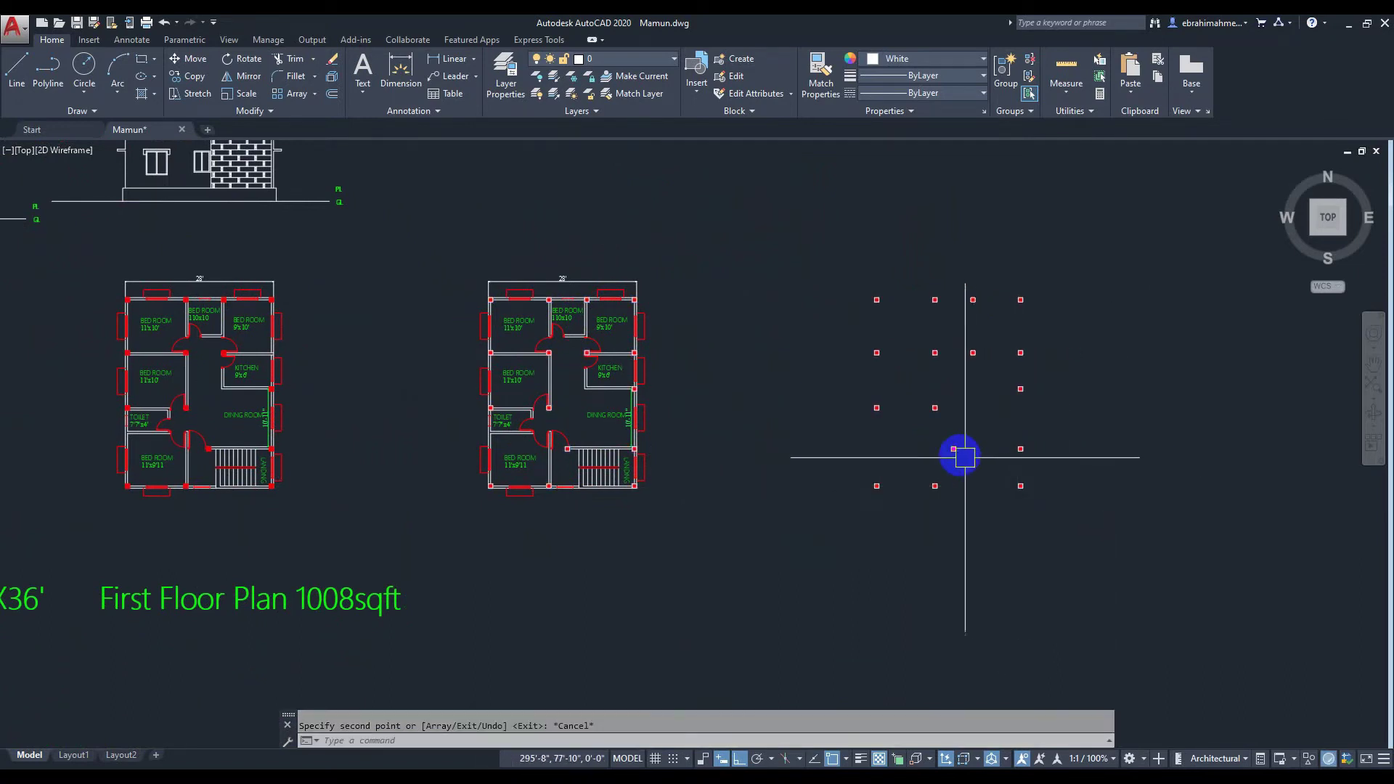
Pan and zoom to inspect the copied column set
scroll(1023, 345, up, 4)
scroll(1023, 341, down, 2)
mouse_move(1012, 342)
middle_down()
mouse_move(916, 401)
mouse_move(837, 390)
middle_up()
scroll(890, 401, down, 2)
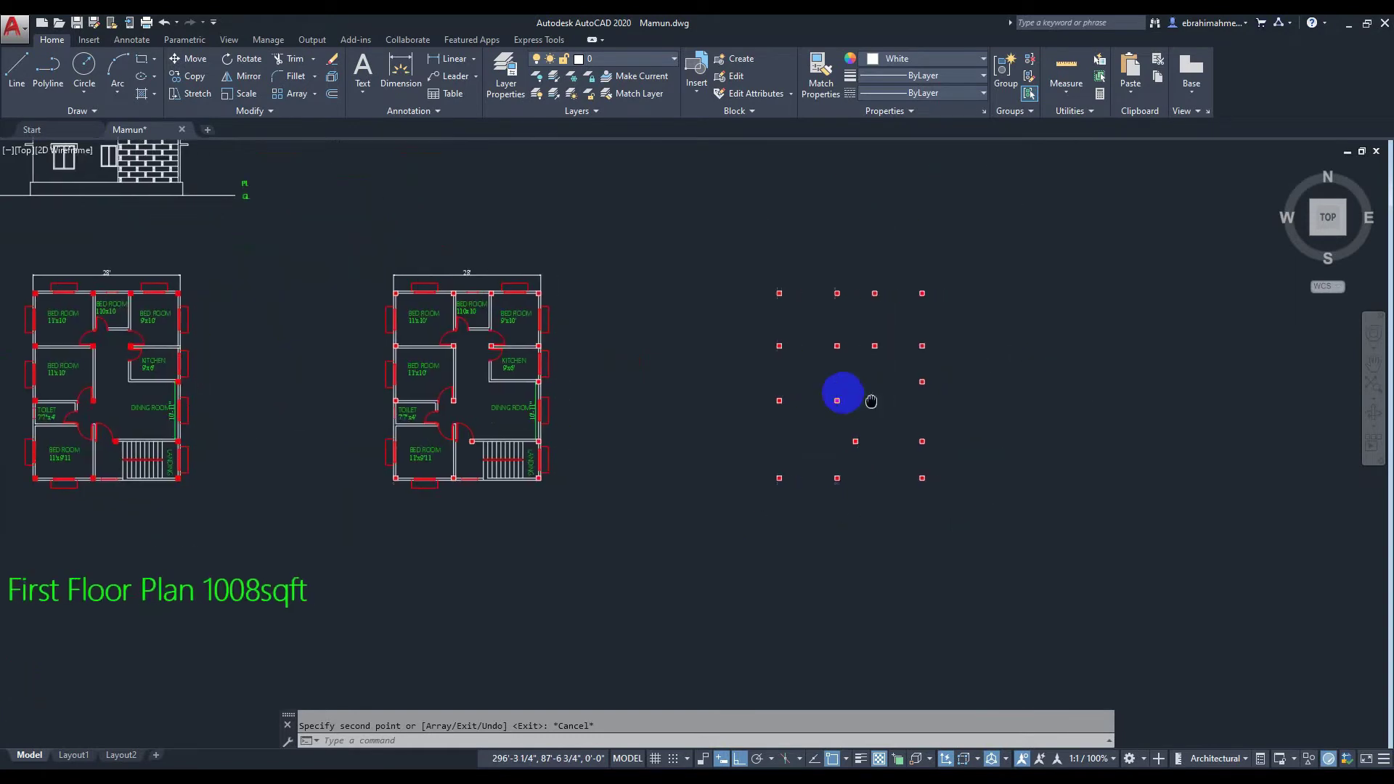
scroll(837, 391, up, 2)
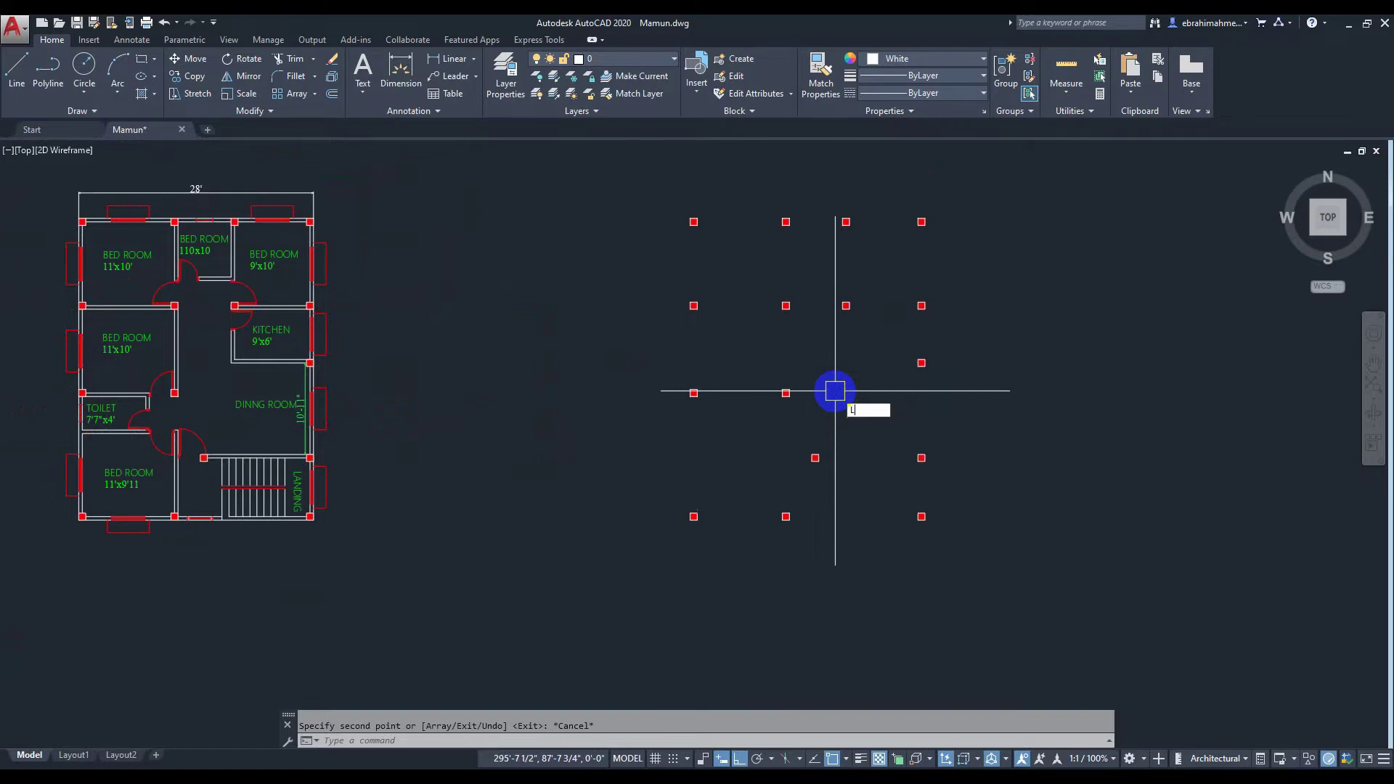
Draw the top edge line from the top-left to the top-right copied column
text(l)
key(Return)
middle_drag(714, 202, 709, 265)
scroll(709, 268, up, 3)
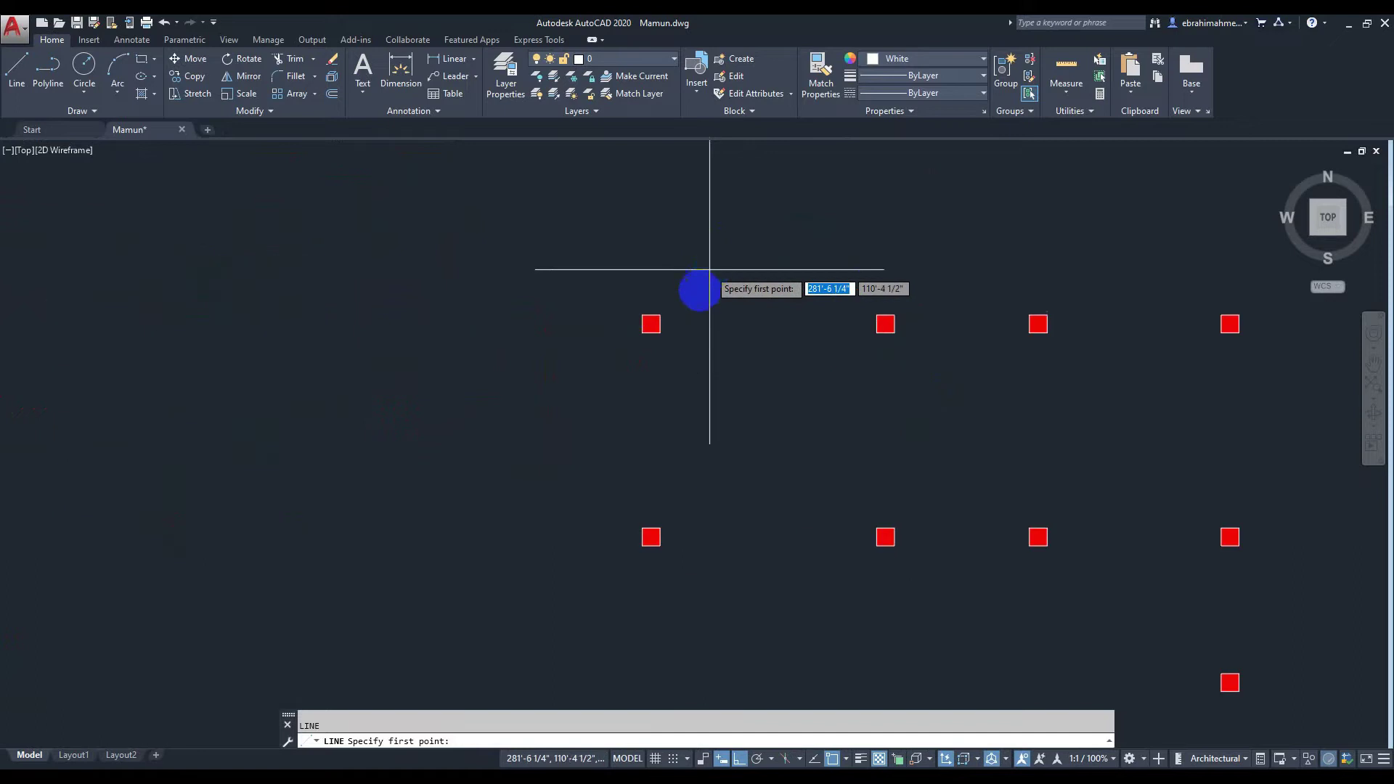
click(643, 314)
scroll(1220, 299, down, 3)
middle_drag(1220, 298, 942, 301)
scroll(942, 302, up, 2)
click(928, 327)
scroll(967, 467, down, 2)
Continue the line to the bottom-right and bottom-left columns, closing the rectangle
middle_drag(940, 280, 938, 245)
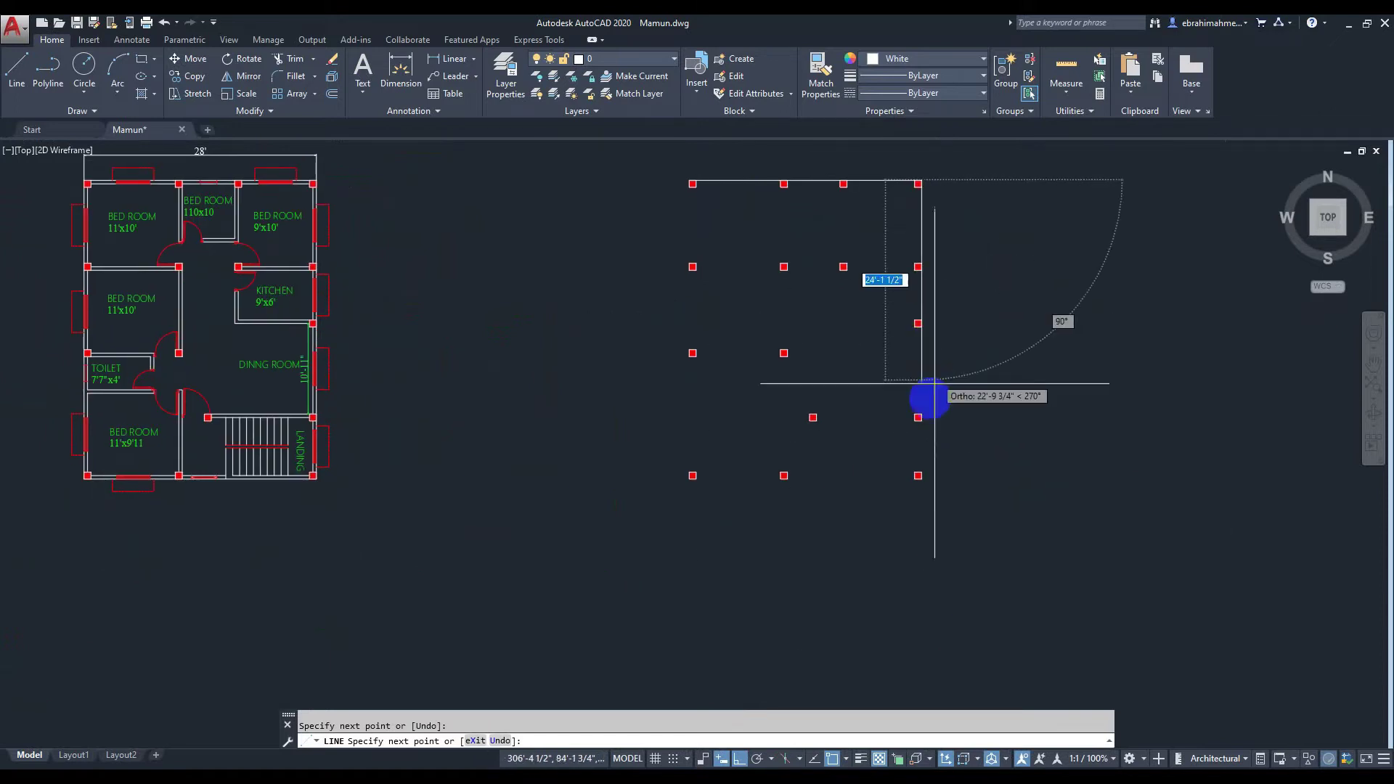
scroll(919, 476, up, 3)
click(920, 476)
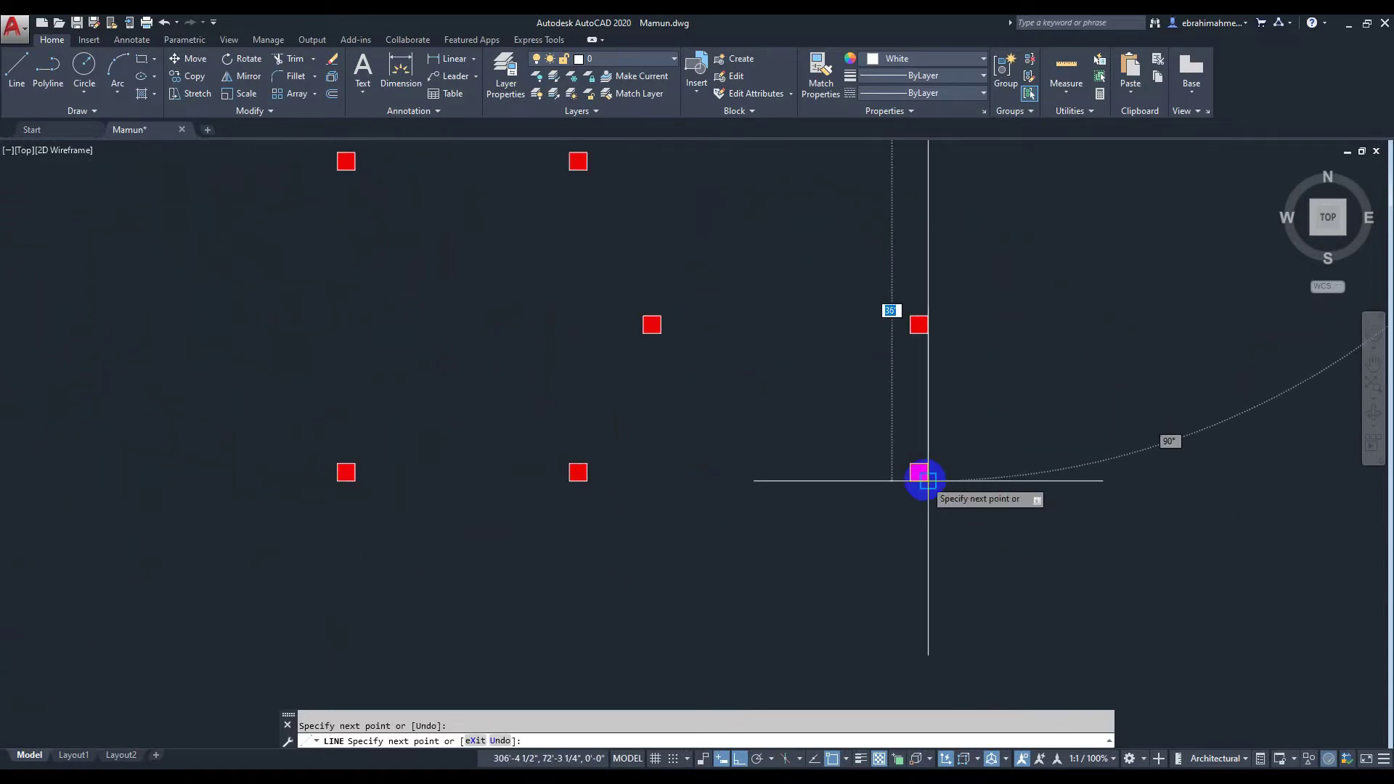
click(332, 478)
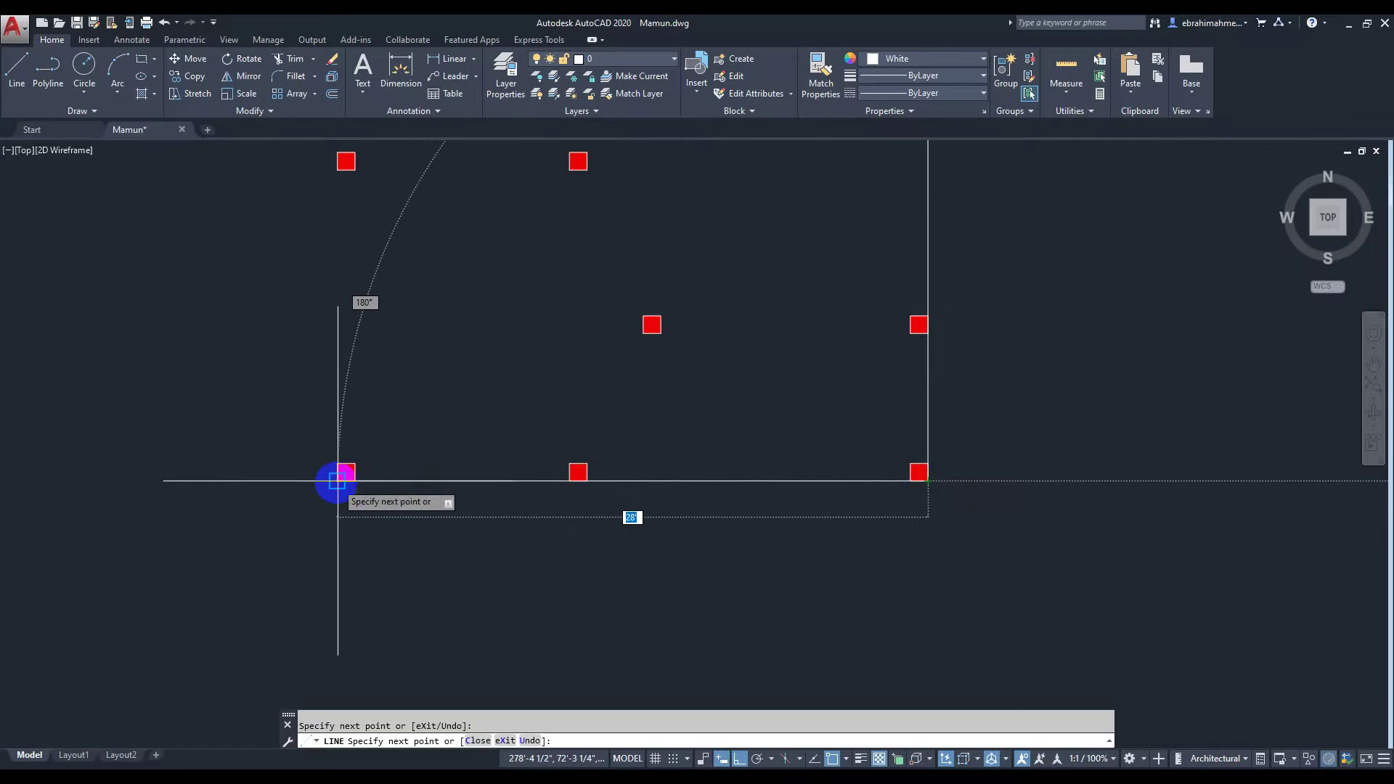
scroll(399, 445, down, 2)
middle_drag(668, 551, 715, 484)
scroll(715, 485, up, 3)
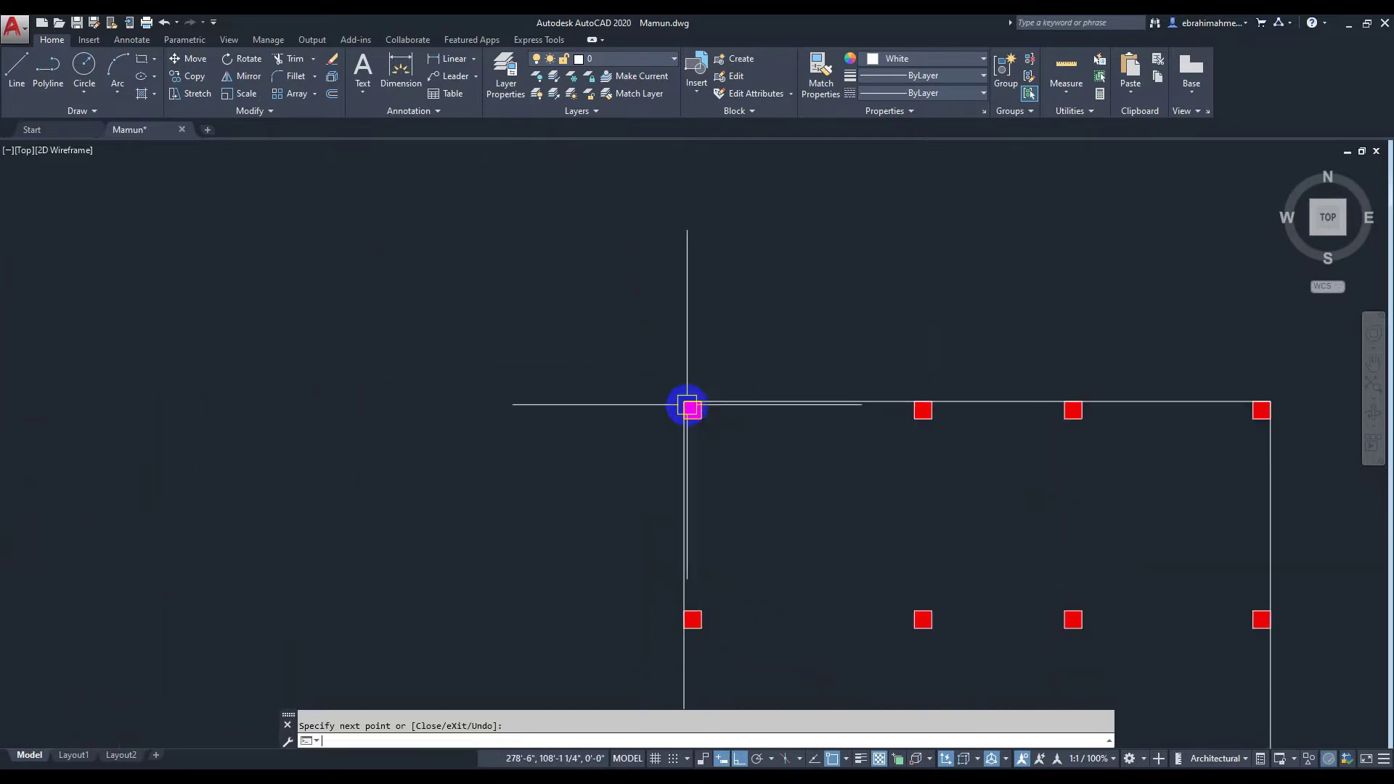
key(Return)
scroll(817, 454, down, 3)
middle_drag(813, 454, 679, 243)
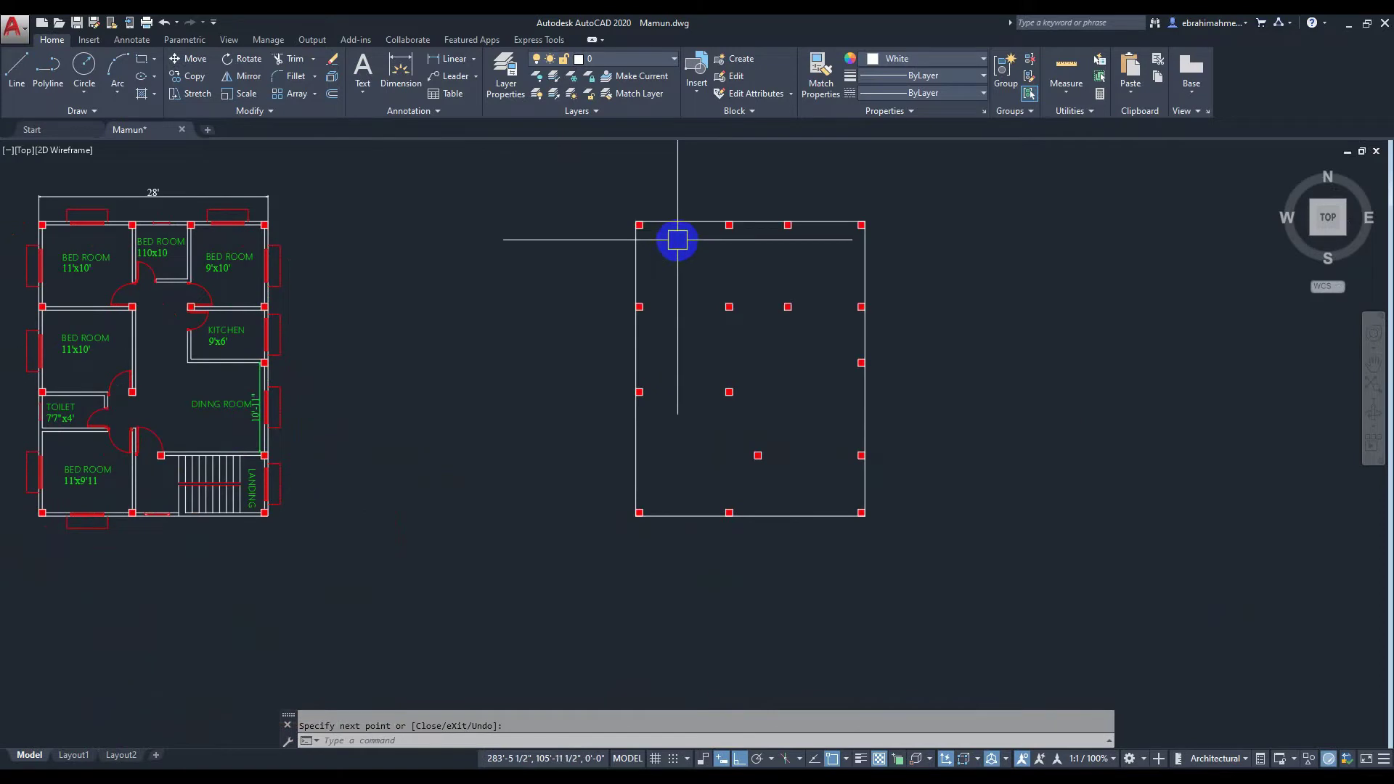
scroll(683, 264, up, 2)
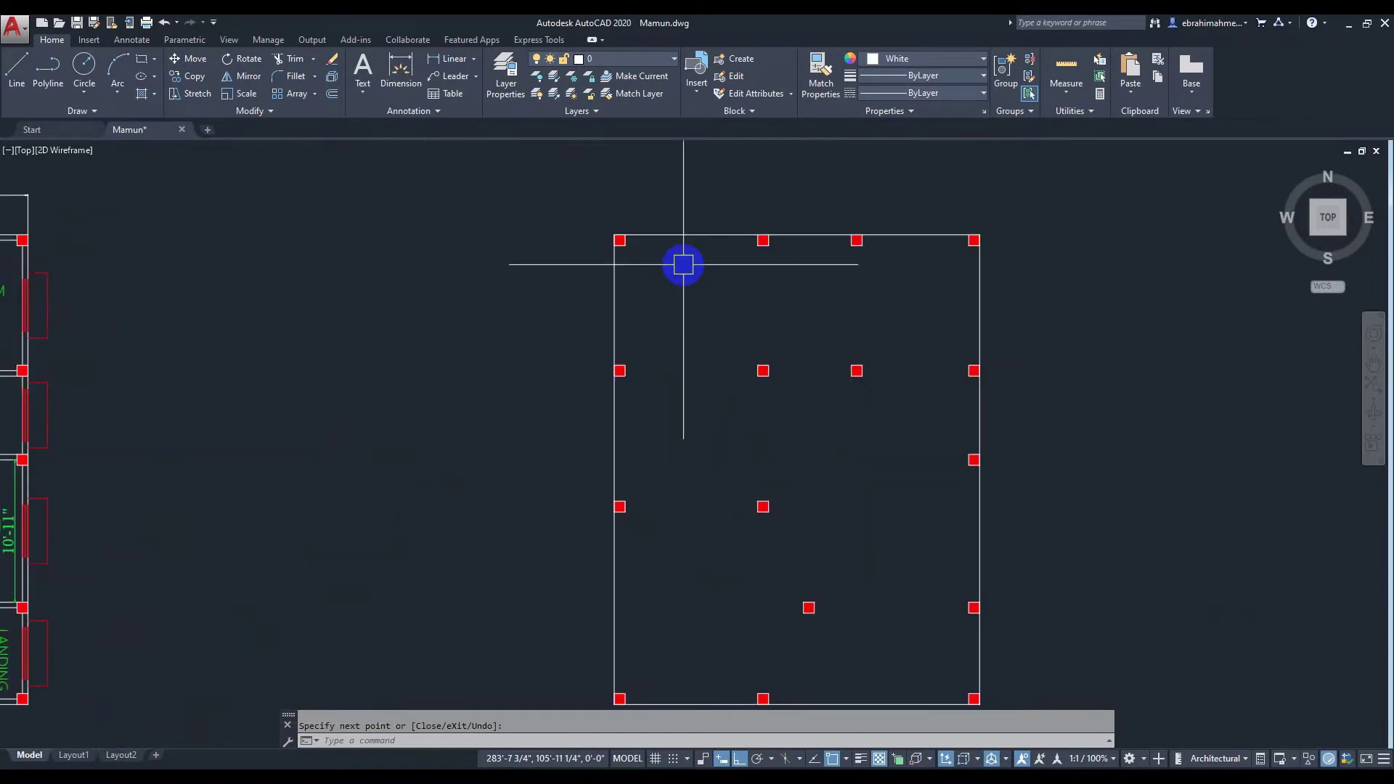
text(c)
Offset the top and left edges of the rectangle 5' outward
key(Return)
text(5')
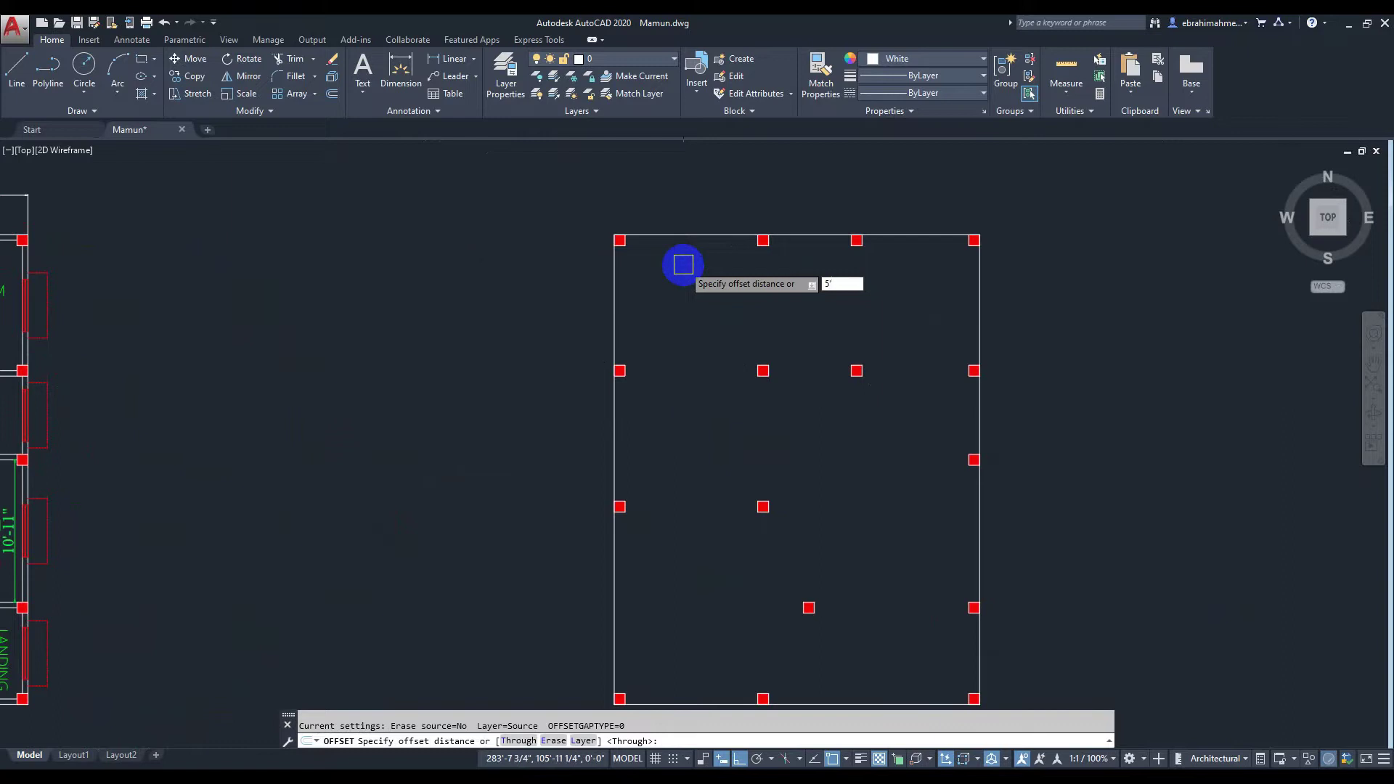
key(Return)
click(667, 233)
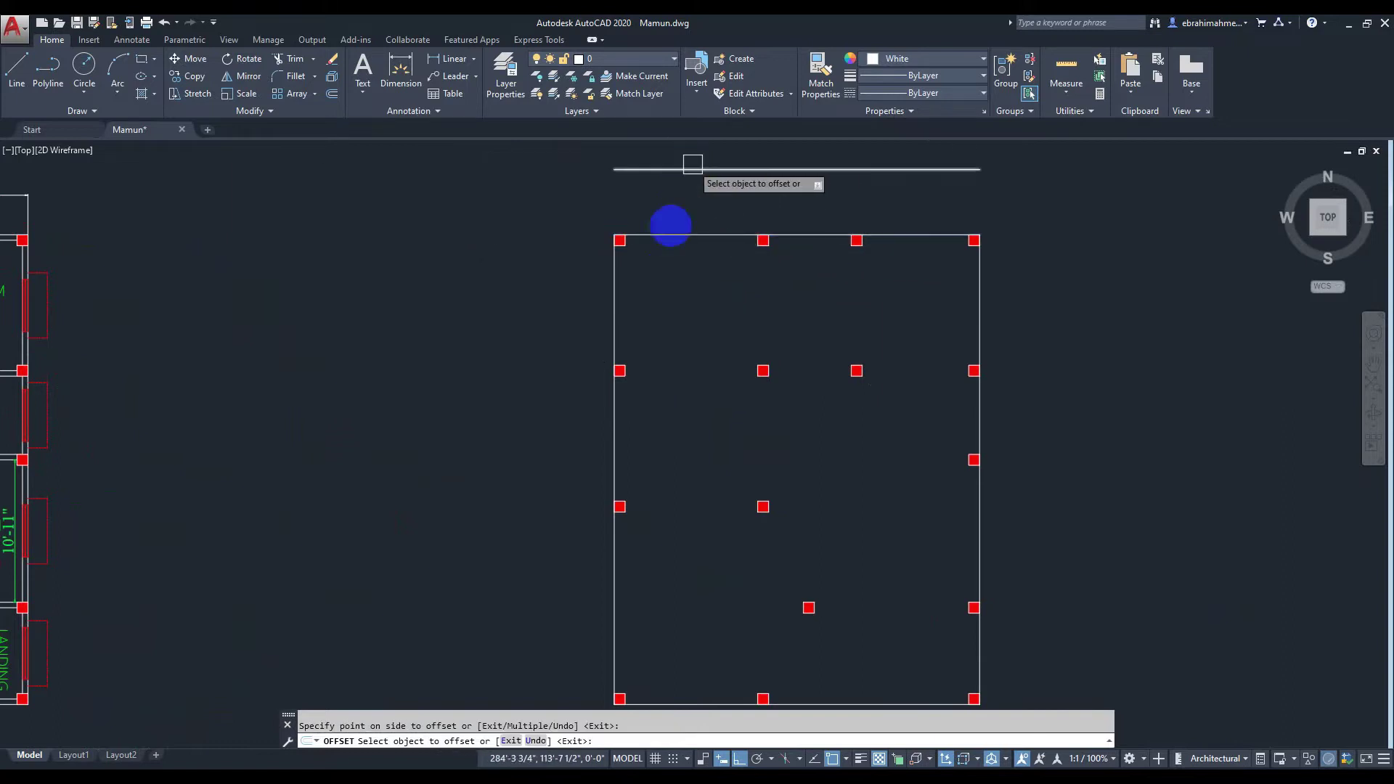
click(614, 295)
click(516, 290)
Offset the right and bottom edges 5' outward to complete the outer lines
click(979, 316)
scroll(802, 377, down, 3)
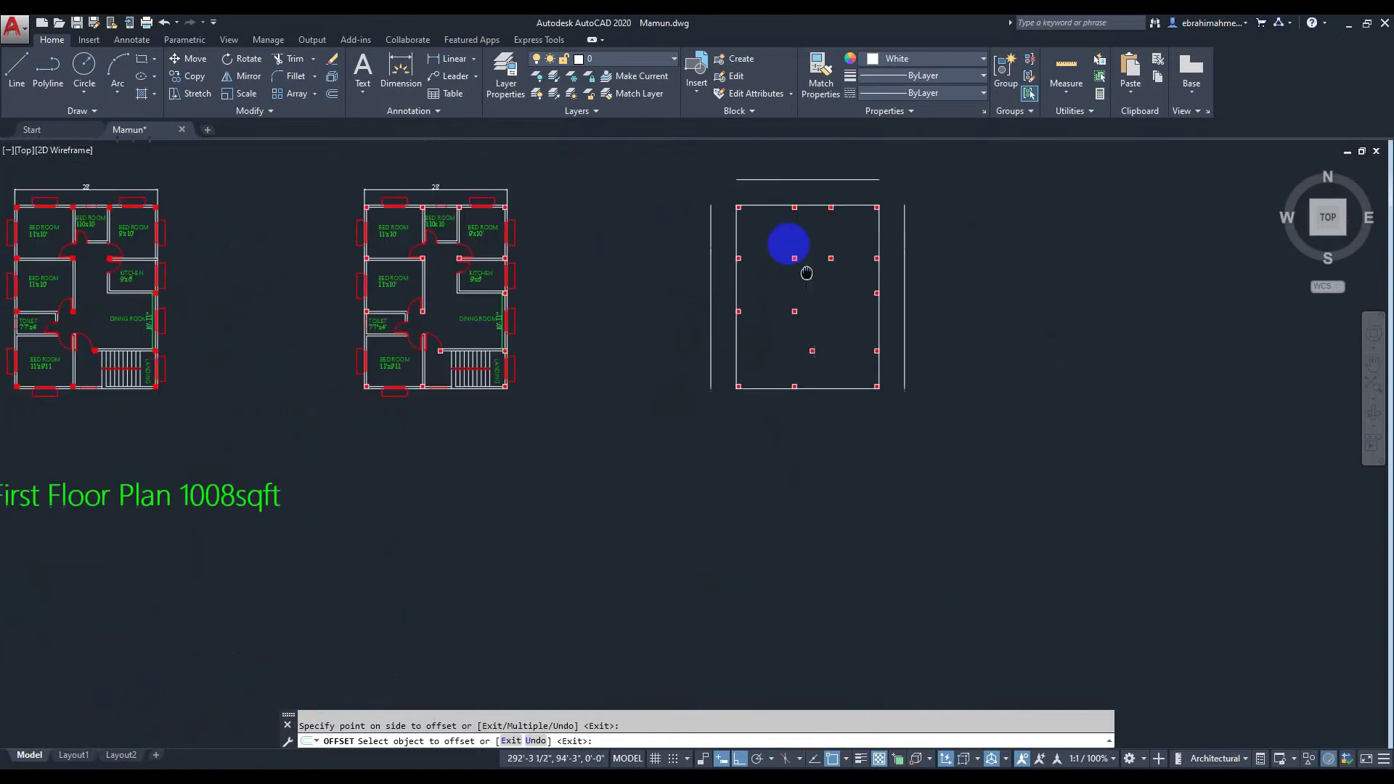
click(808, 363)
click(827, 446)
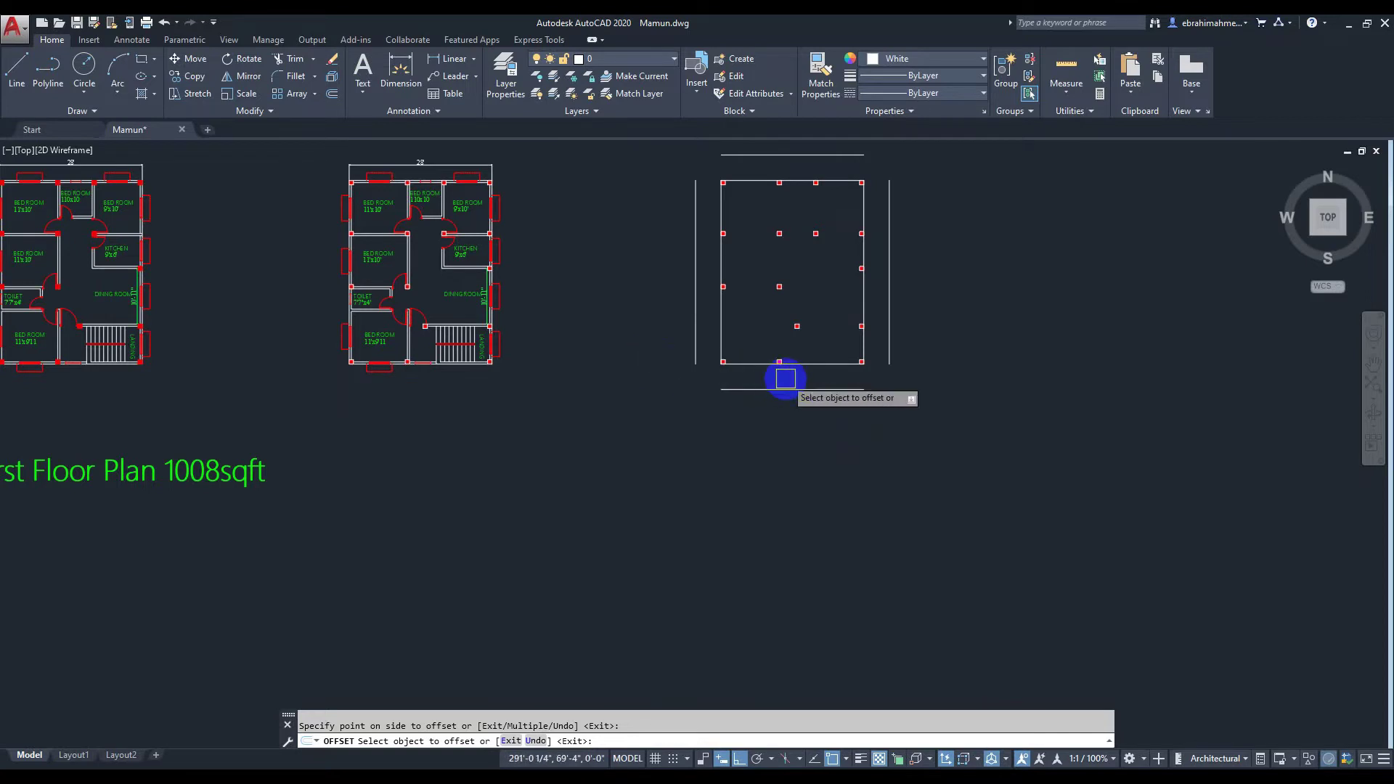
scroll(785, 378, down, 2)
middle_drag(778, 389, 760, 443)
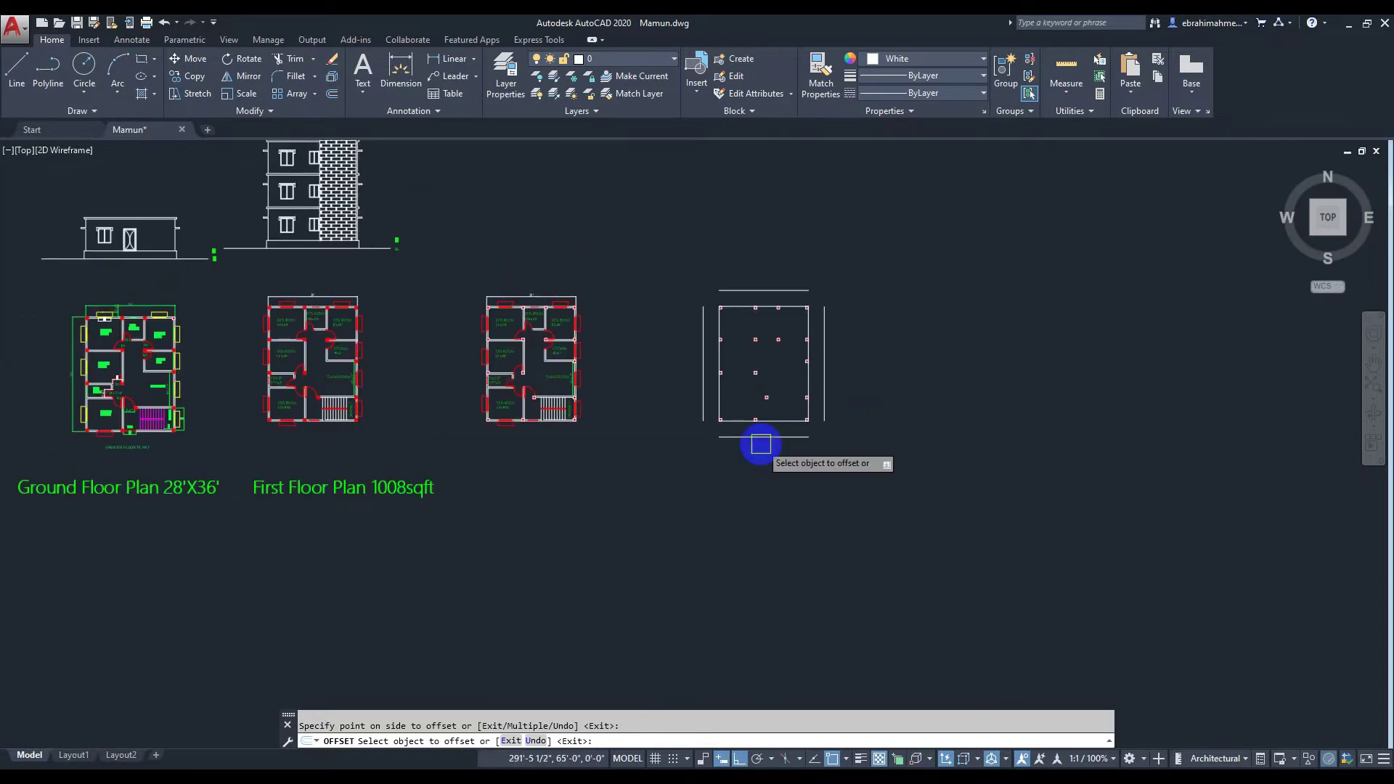
key(Escape)
scroll(955, 417, up, 2)
middle_drag(861, 326, 904, 353)
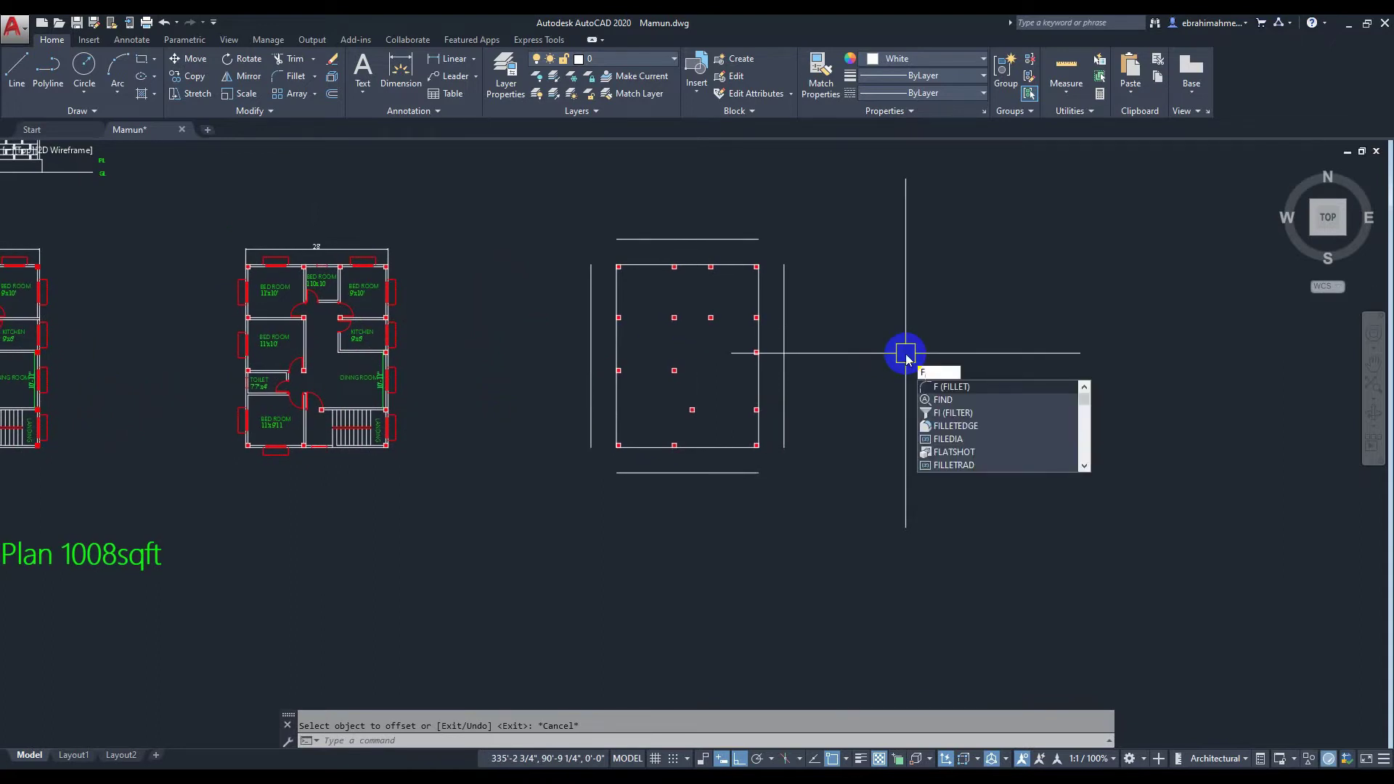
Fillet the offset lines at zero radius so their corners meet, including the bottom-left corner
key(Return)
click(783, 287)
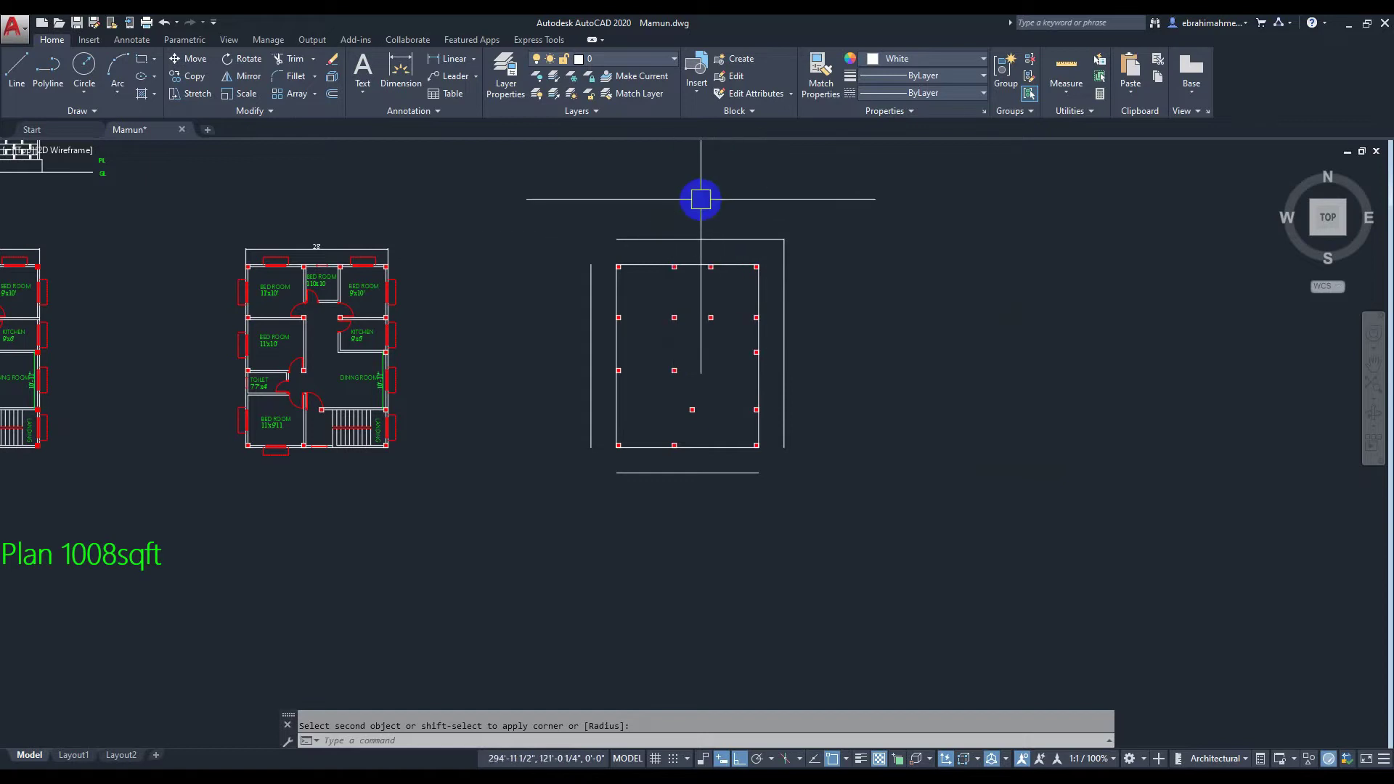
key(Escape)
key(Return)
click(642, 239)
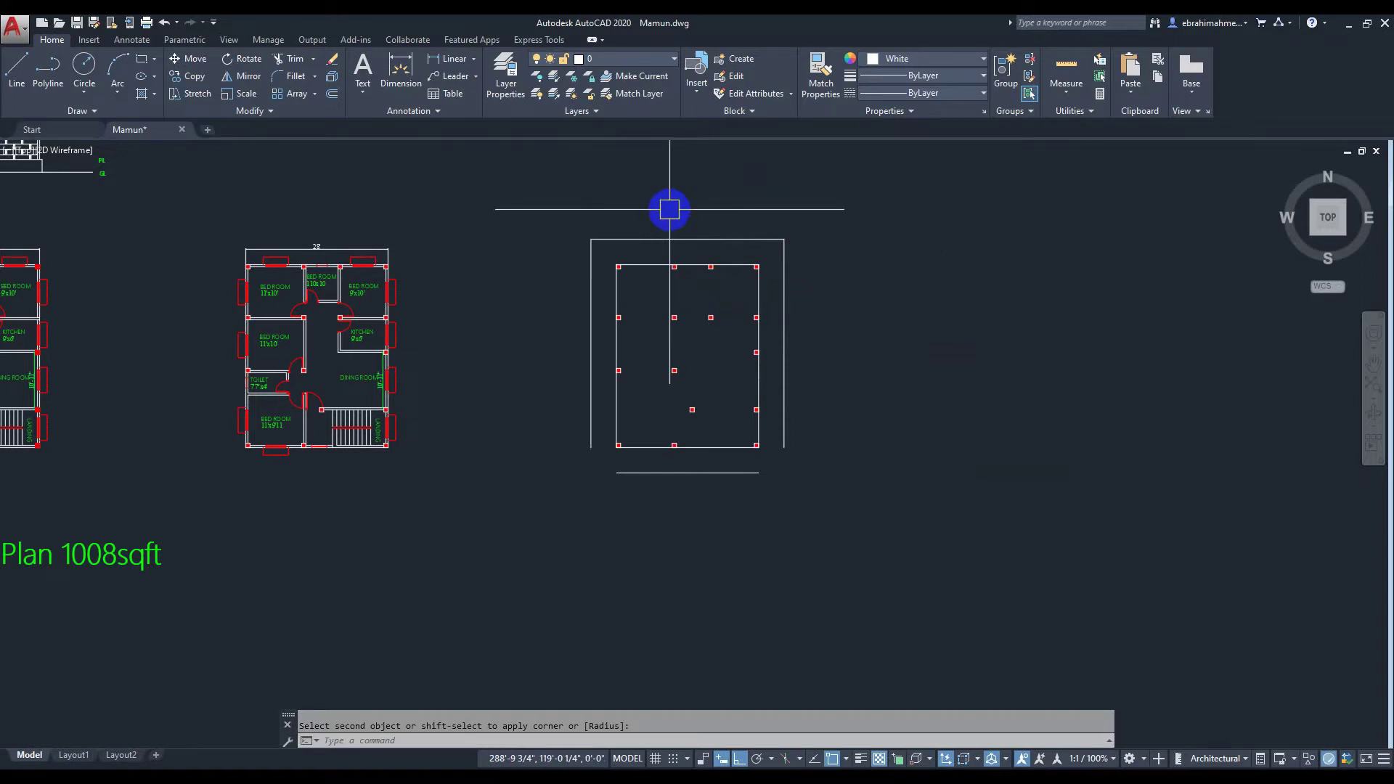
key(Escape)
key(Return)
click(588, 413)
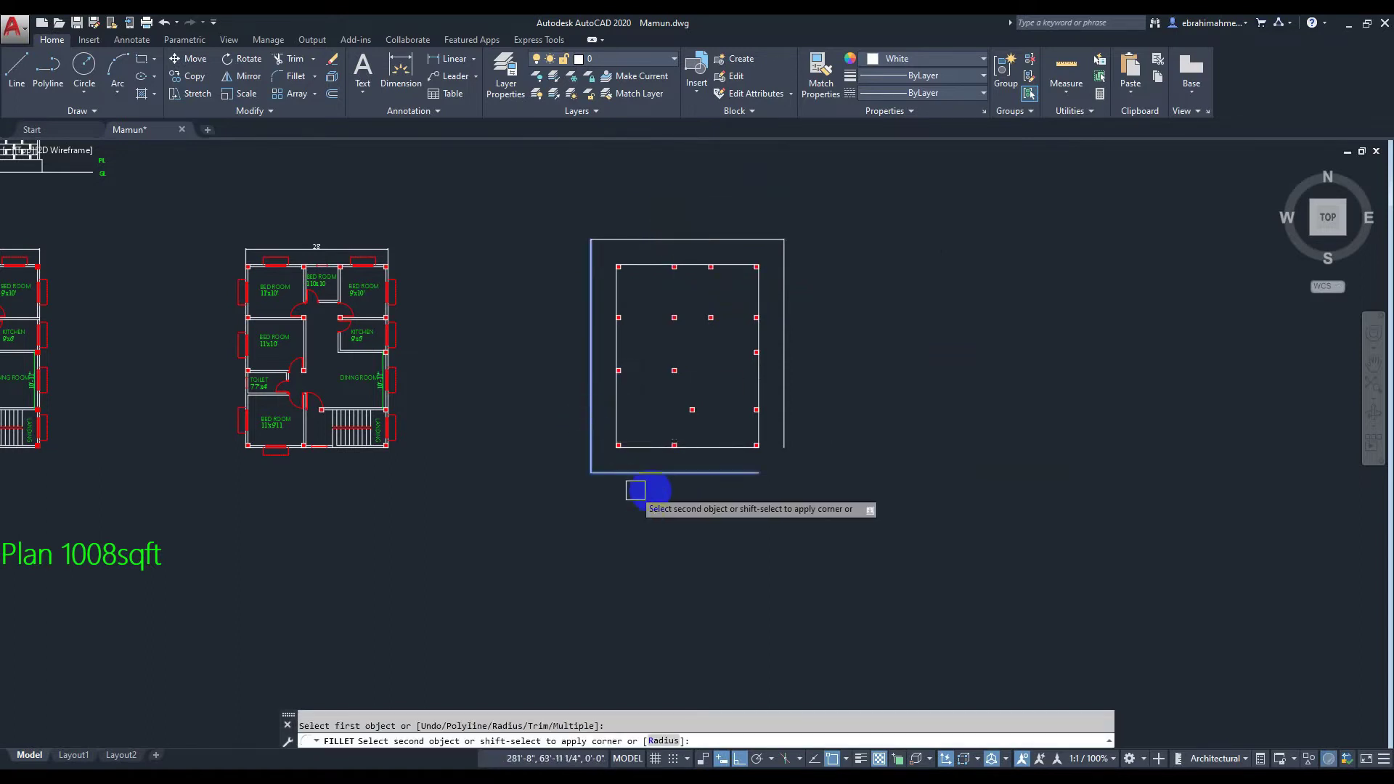
click(662, 472)
key(Return)
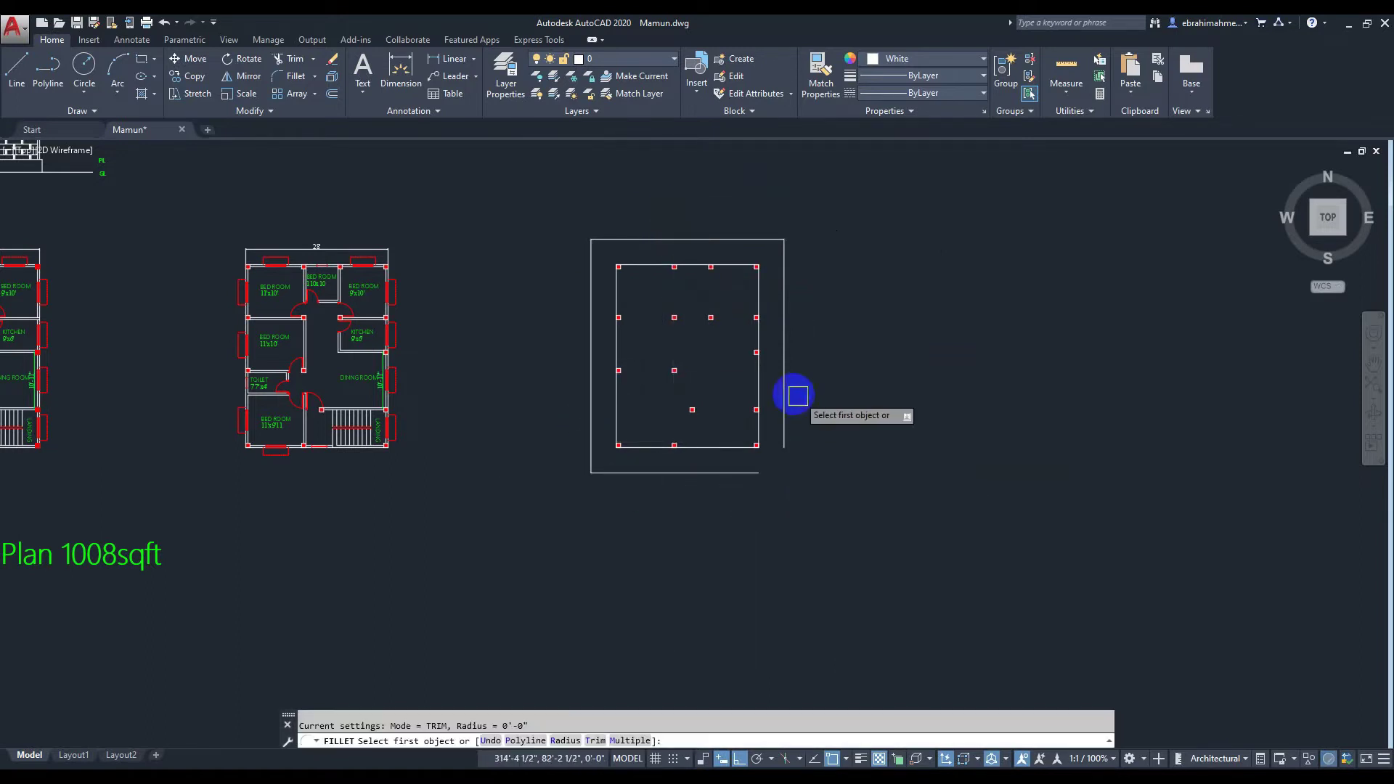
click(784, 407)
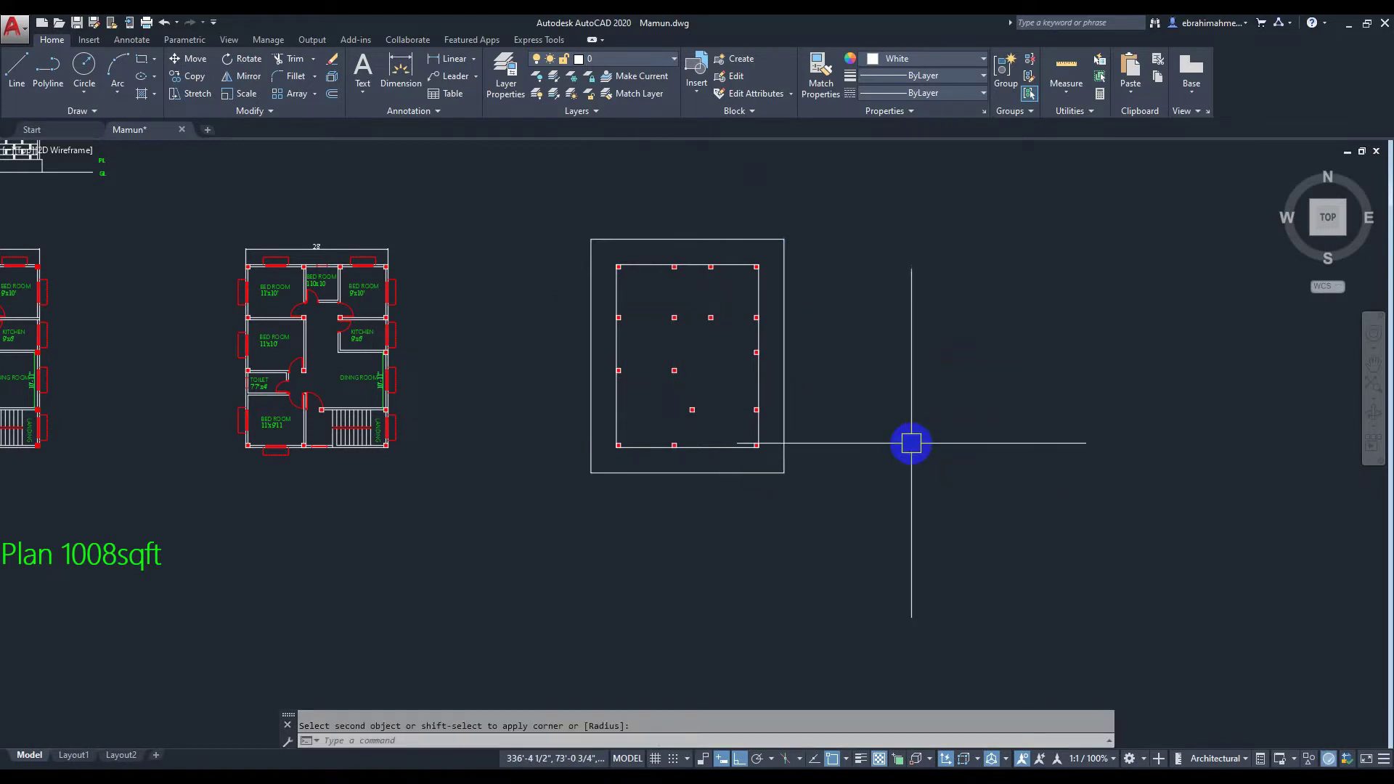
key(Escape)
scroll(810, 349, up, 4)
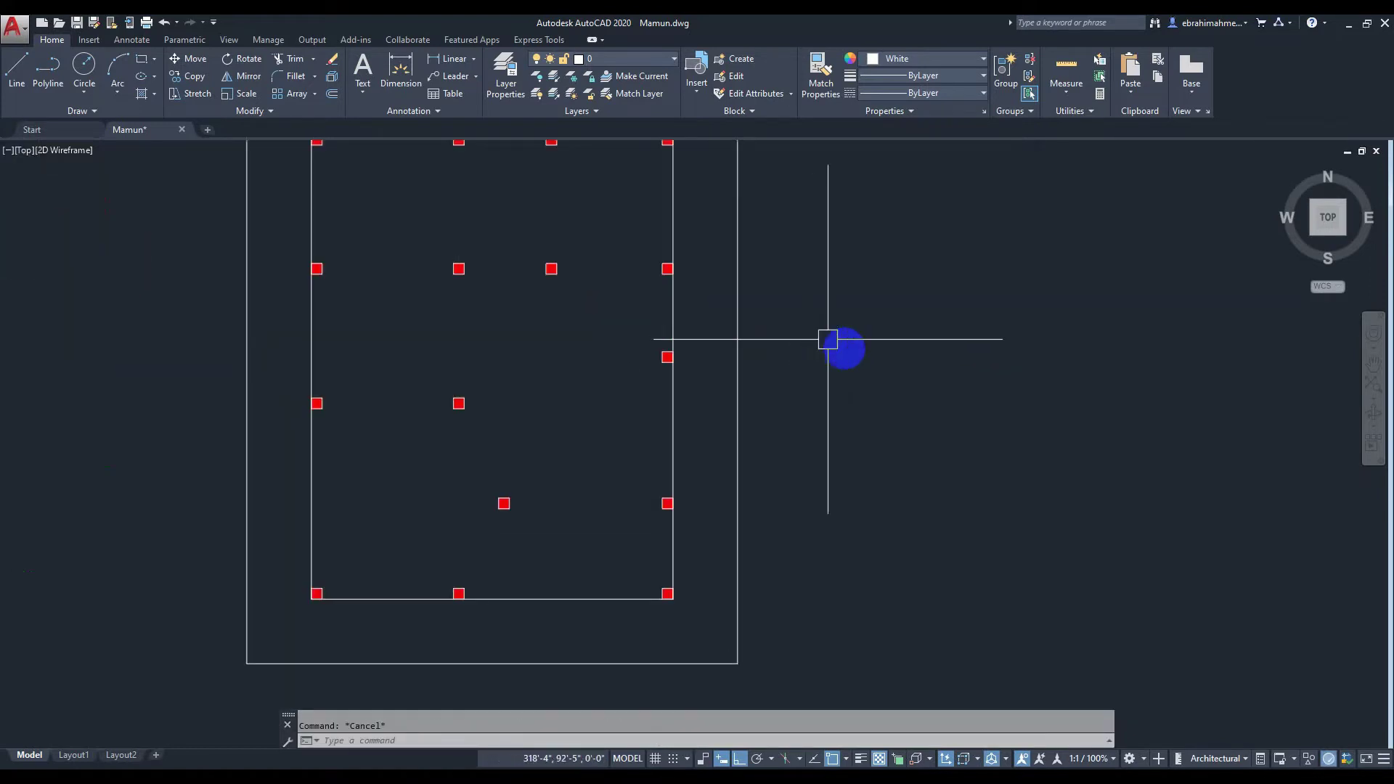
Select and erase the inner rectangle lines running through the column squares
middle_drag(770, 334, 849, 324)
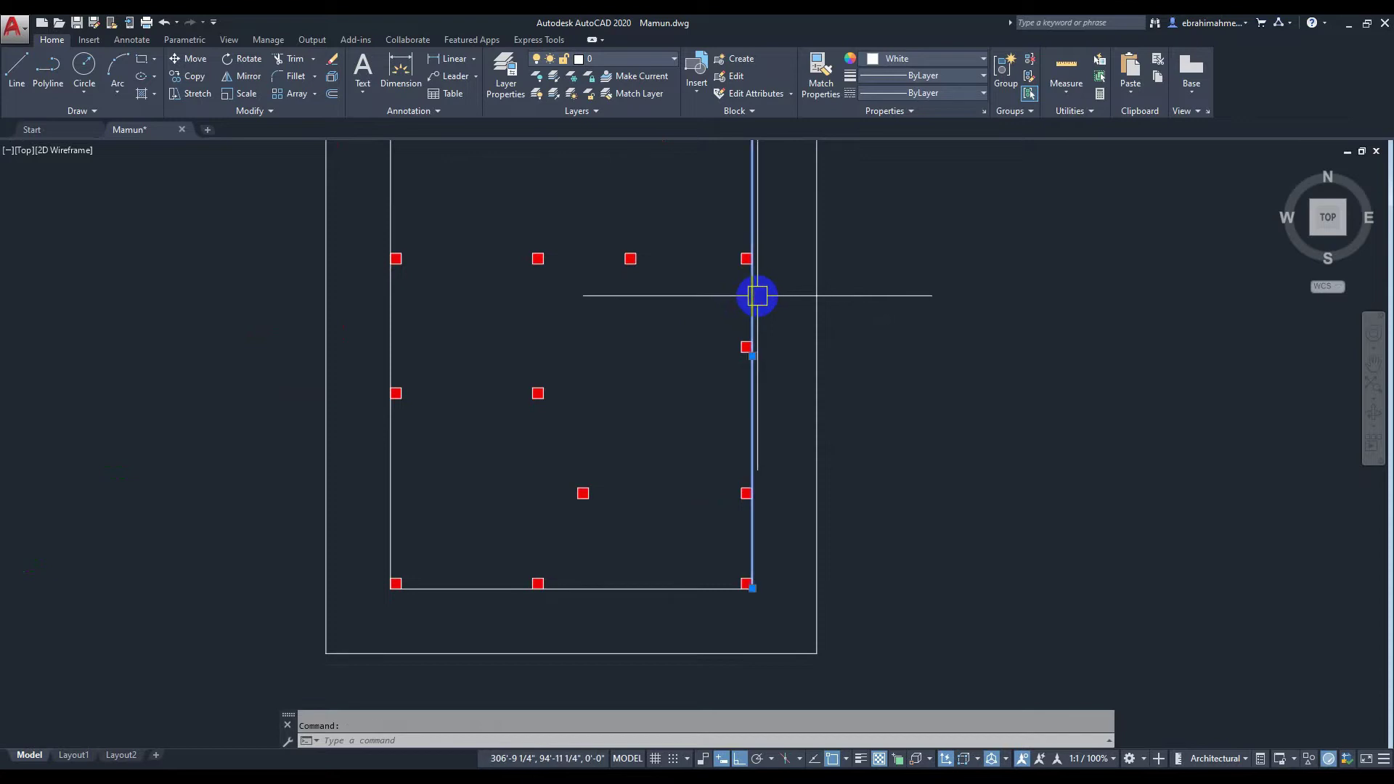
mouse_move(757, 295)
mouse_down()
mouse_move(392, 318)
mouse_move(644, 588)
mouse_up()
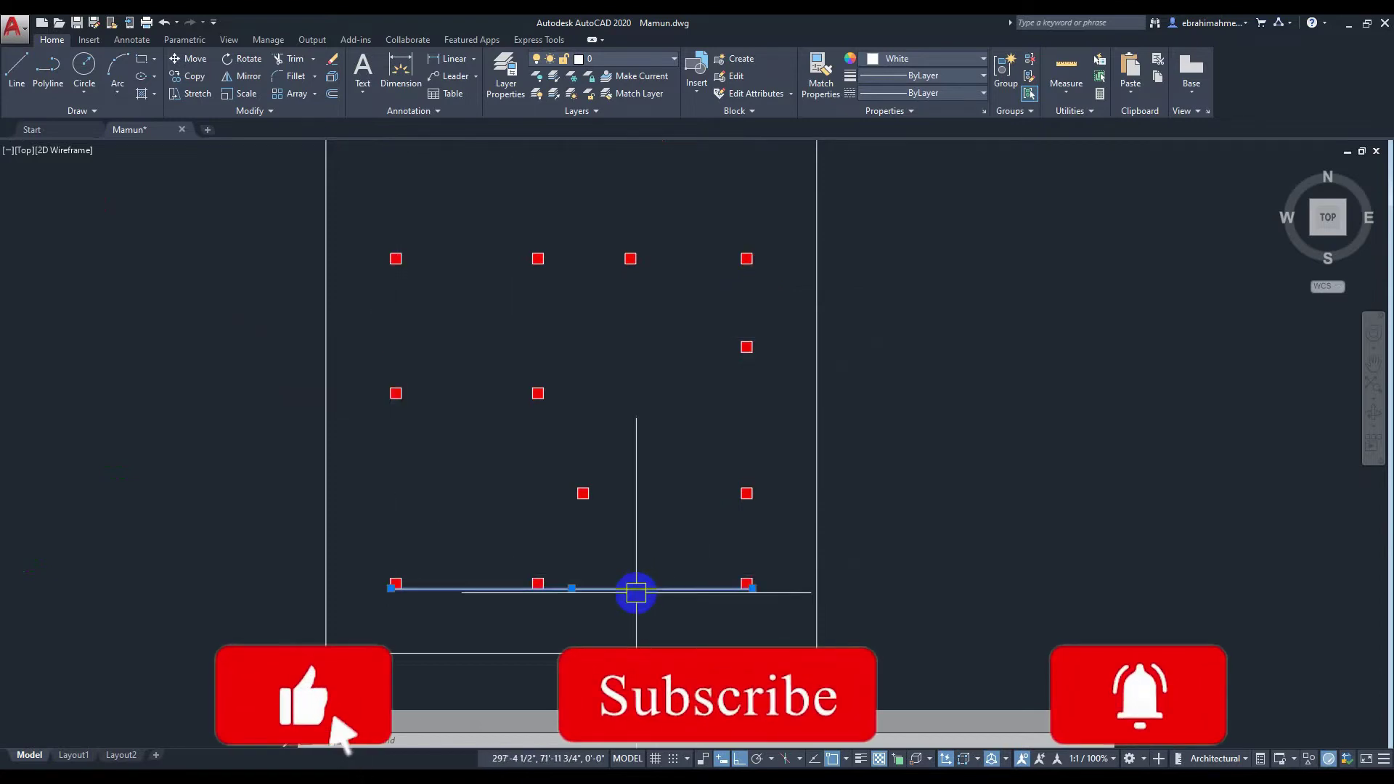
scroll(645, 588, down, 4)
scroll(663, 392, up, 6)
scroll(686, 516, up, 2)
scroll(682, 512, down, 2)
scroll(676, 508, down, 2)
middle_drag(676, 508, 703, 331)
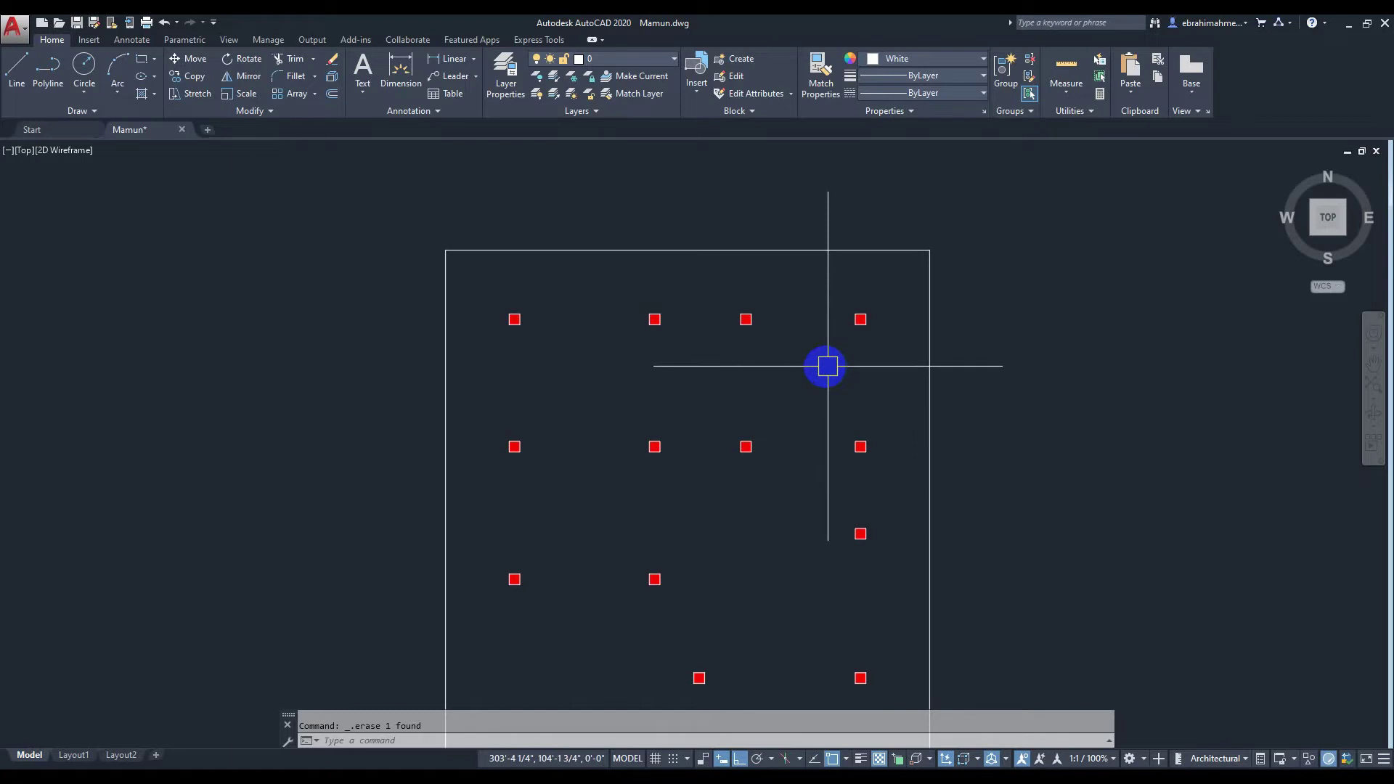
text(Xl)
key(Return)
text(v)
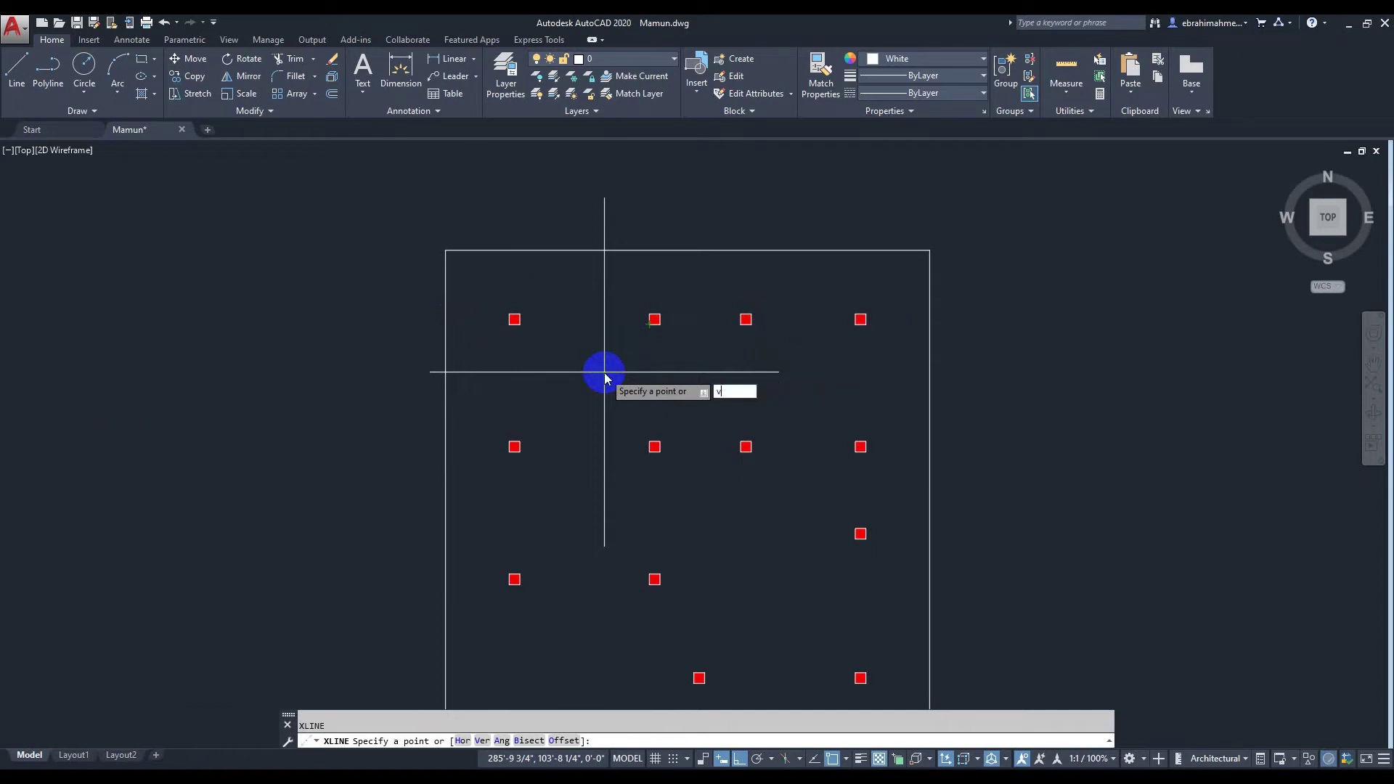
Place vertical construction lines through the first two column lines
key(Return)
scroll(508, 312, up, 5)
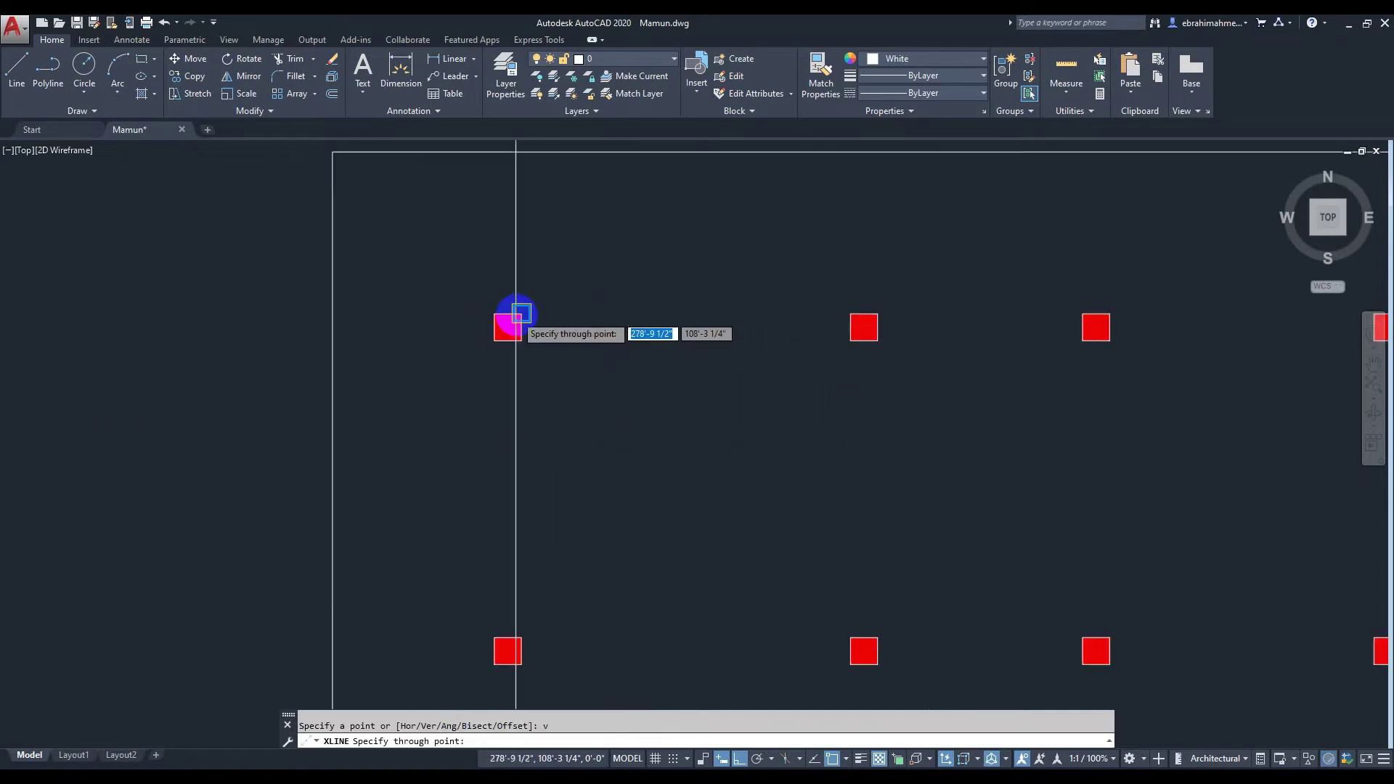
scroll(498, 306, up, 2)
click(498, 306)
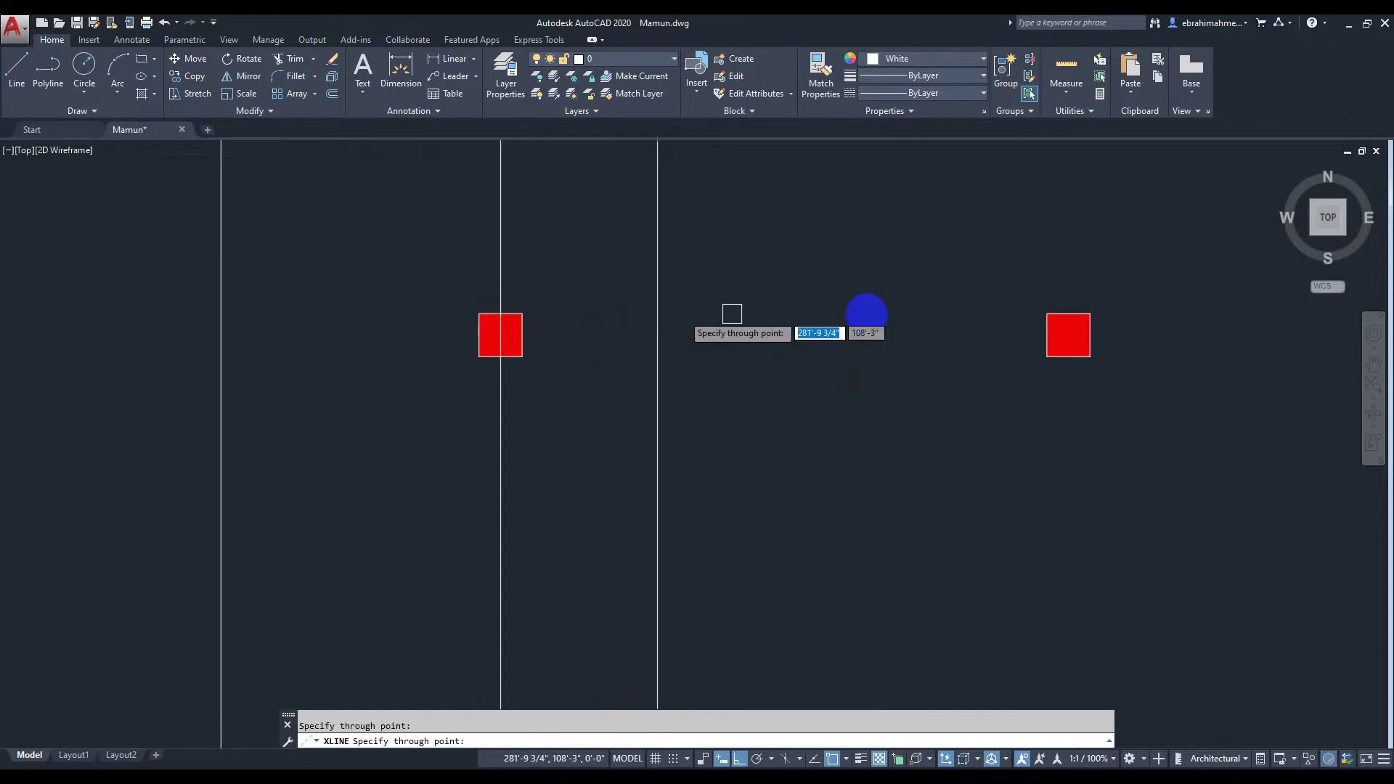
scroll(872, 314, down, 2)
middle_drag(872, 313, 697, 301)
scroll(821, 279, up, 4)
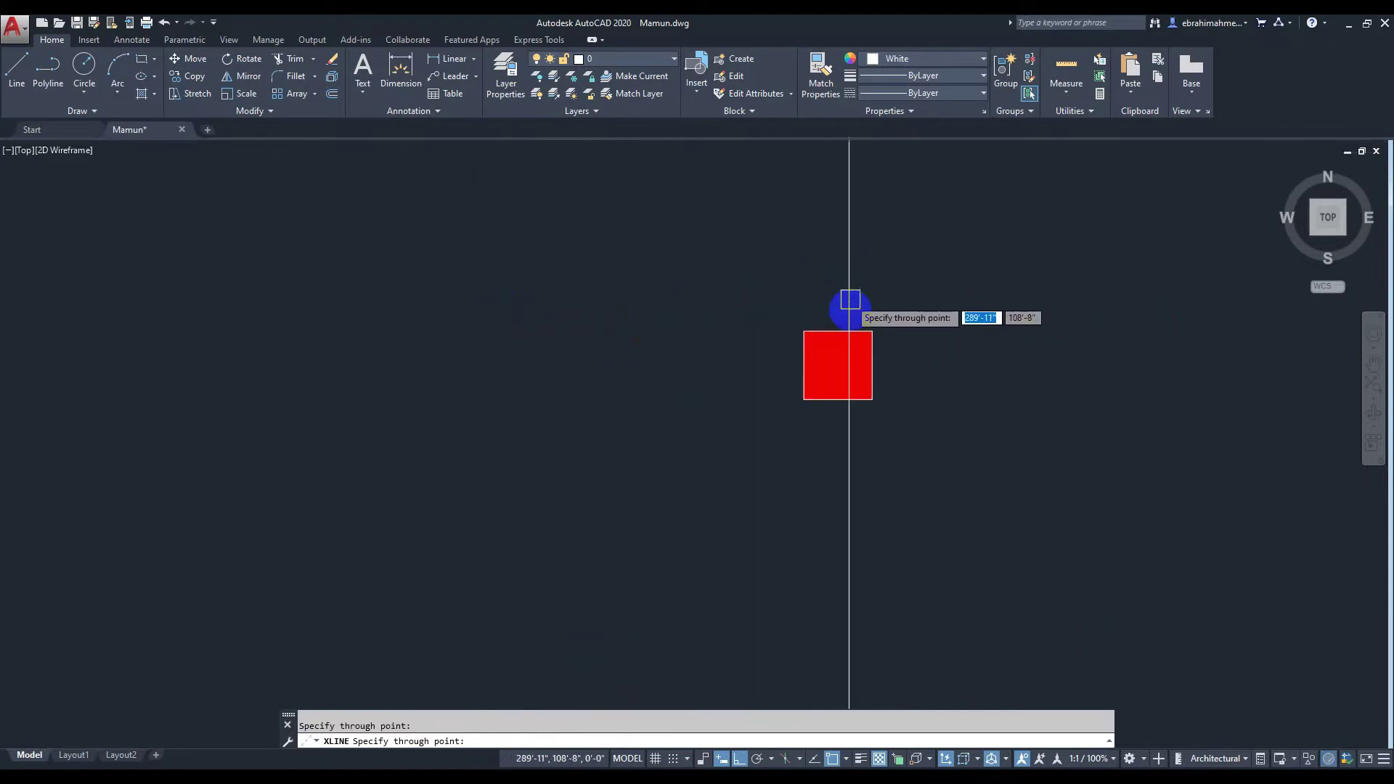
click(838, 330)
Place vertical construction lines through the third and fourth column lines
scroll(1053, 358, down, 3)
scroll(1053, 358, down, 2)
middle_drag(1052, 358, 794, 348)
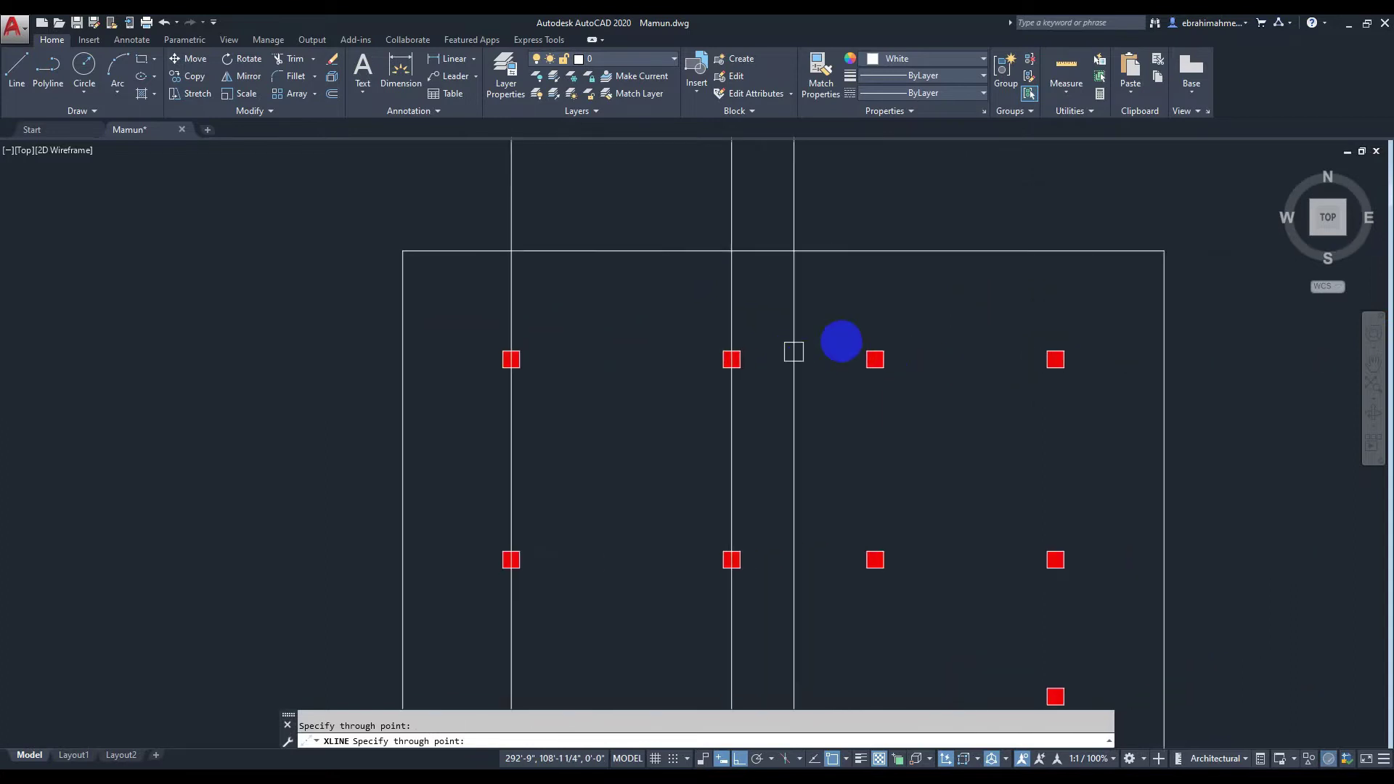
scroll(877, 345, up, 4)
click(863, 368)
scroll(1000, 389, down, 5)
middle_drag(999, 389, 953, 377)
scroll(943, 382, up, 4)
click(944, 382)
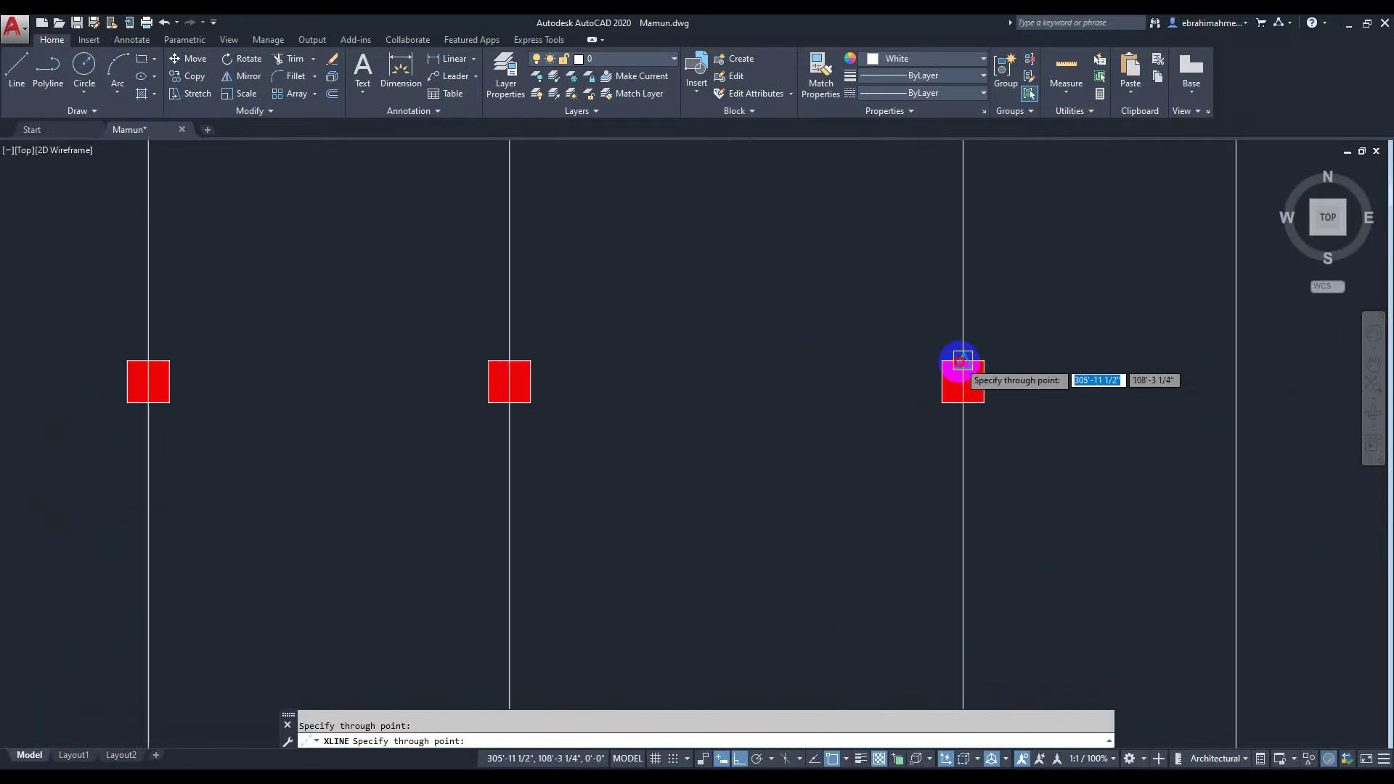
scroll(816, 420, down, 2)
scroll(799, 428, down, 4)
middle_drag(800, 429, 813, 271)
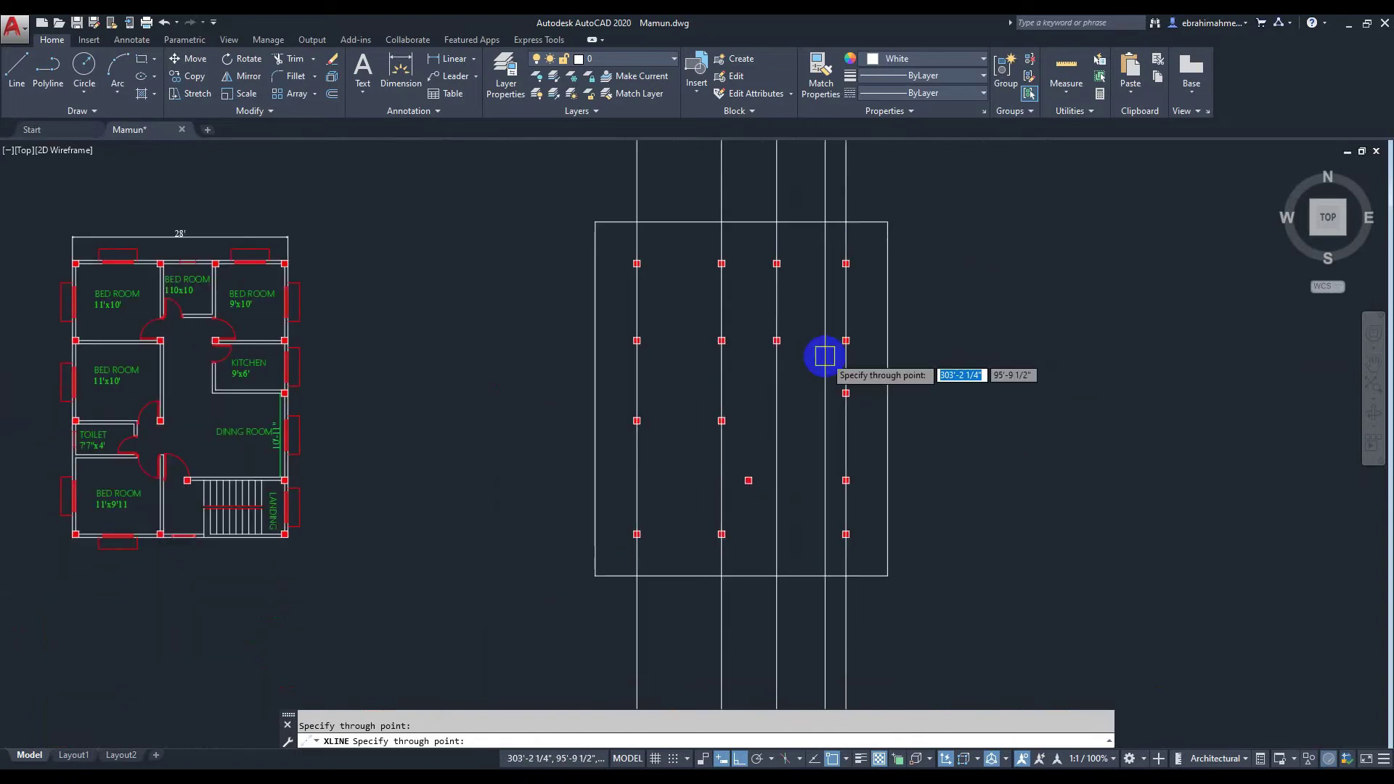
key(Escape)
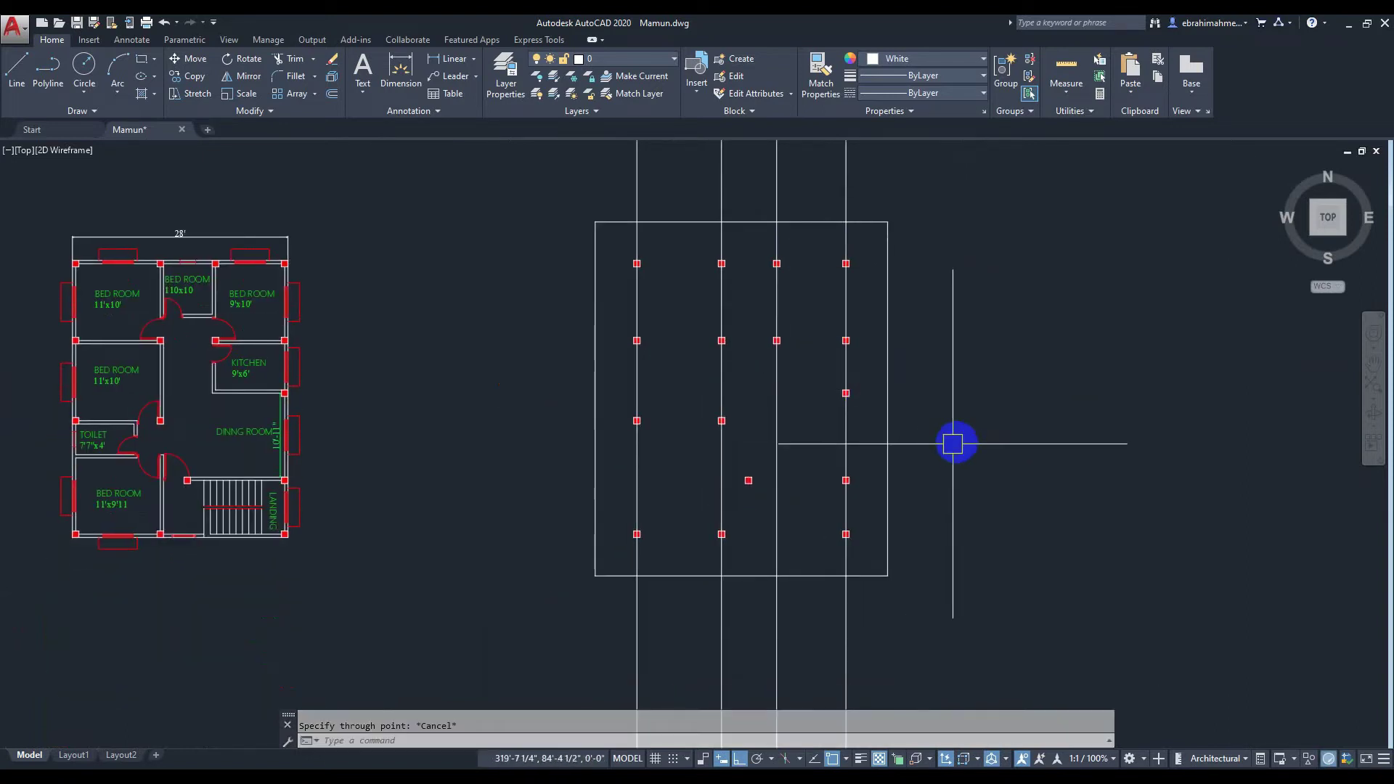
right_click(957, 442)
key(Return)
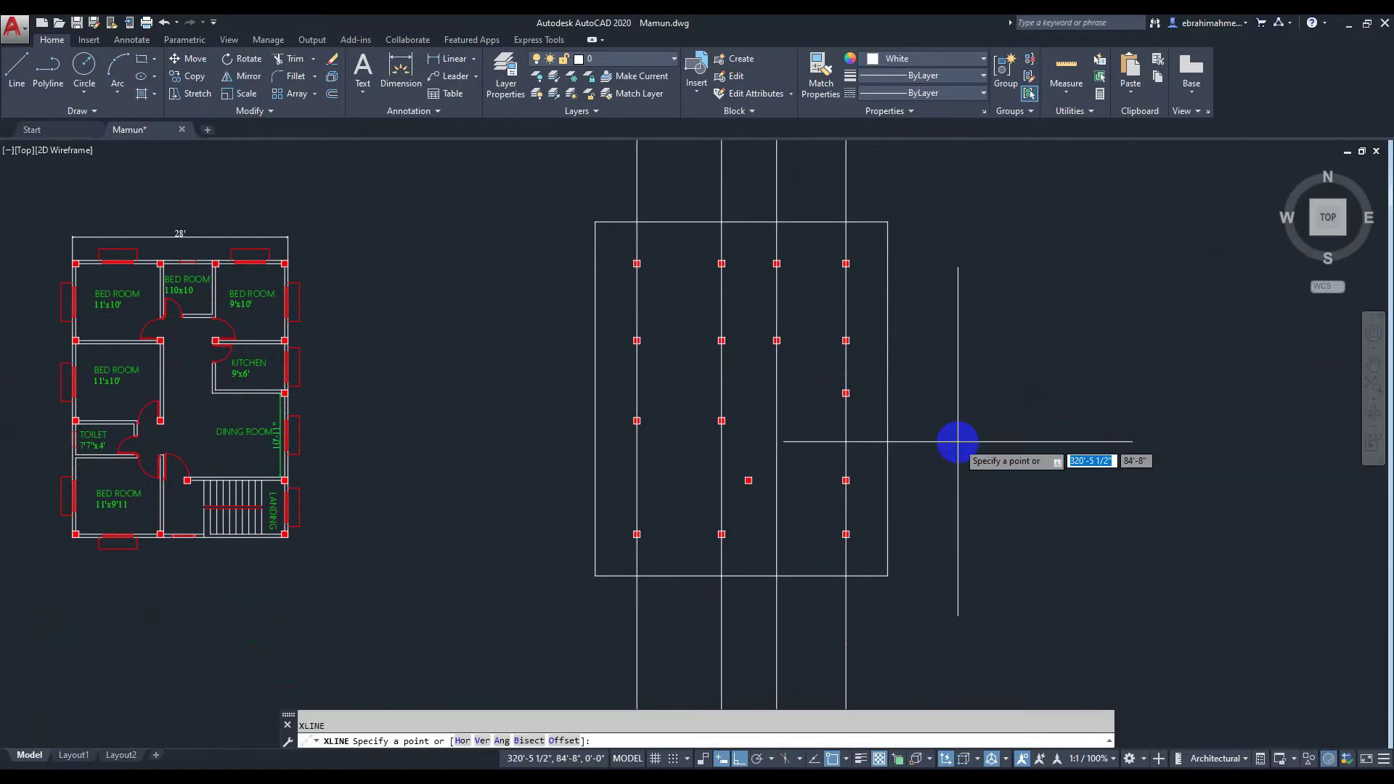
Place a horizontal construction line through a row of columns
key(Return)
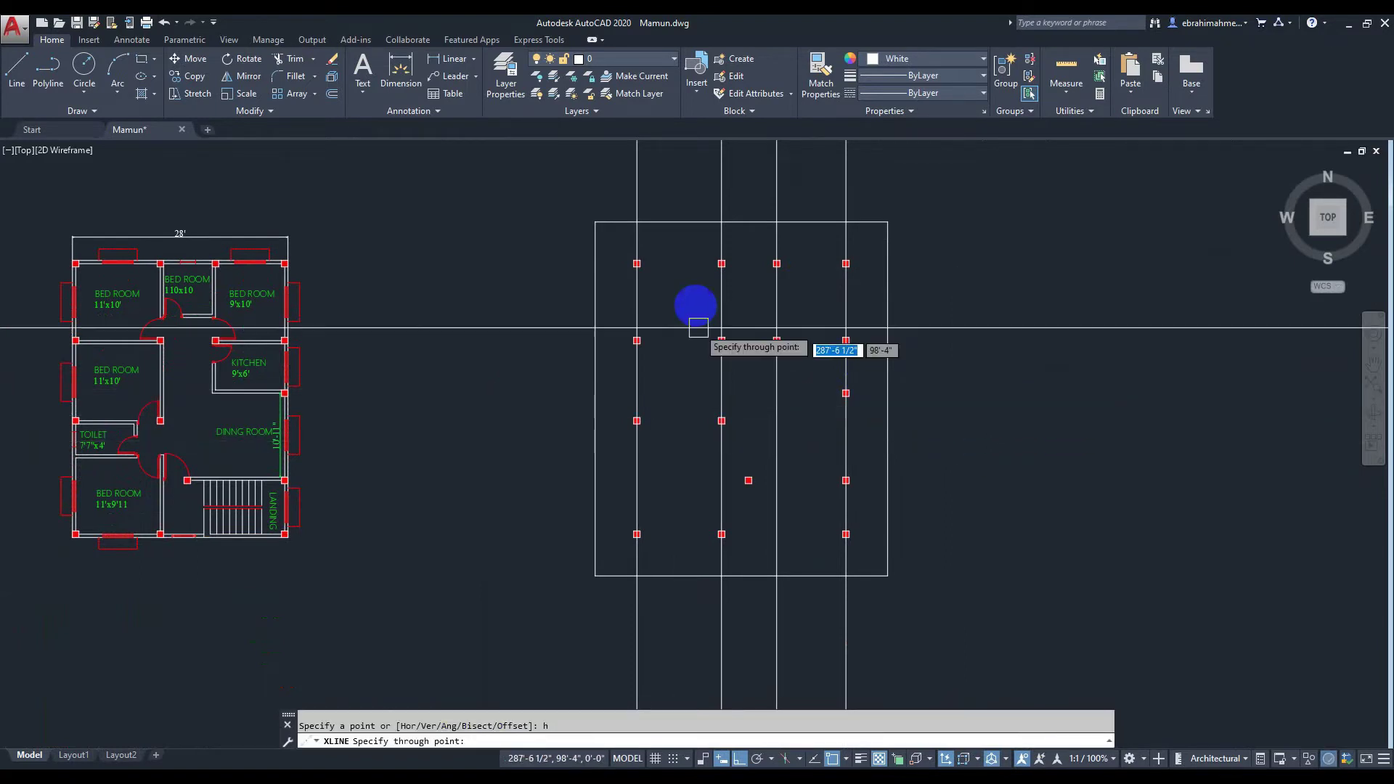
scroll(690, 389, up, 2)
scroll(670, 370, up, 3)
scroll(573, 336, up, 4)
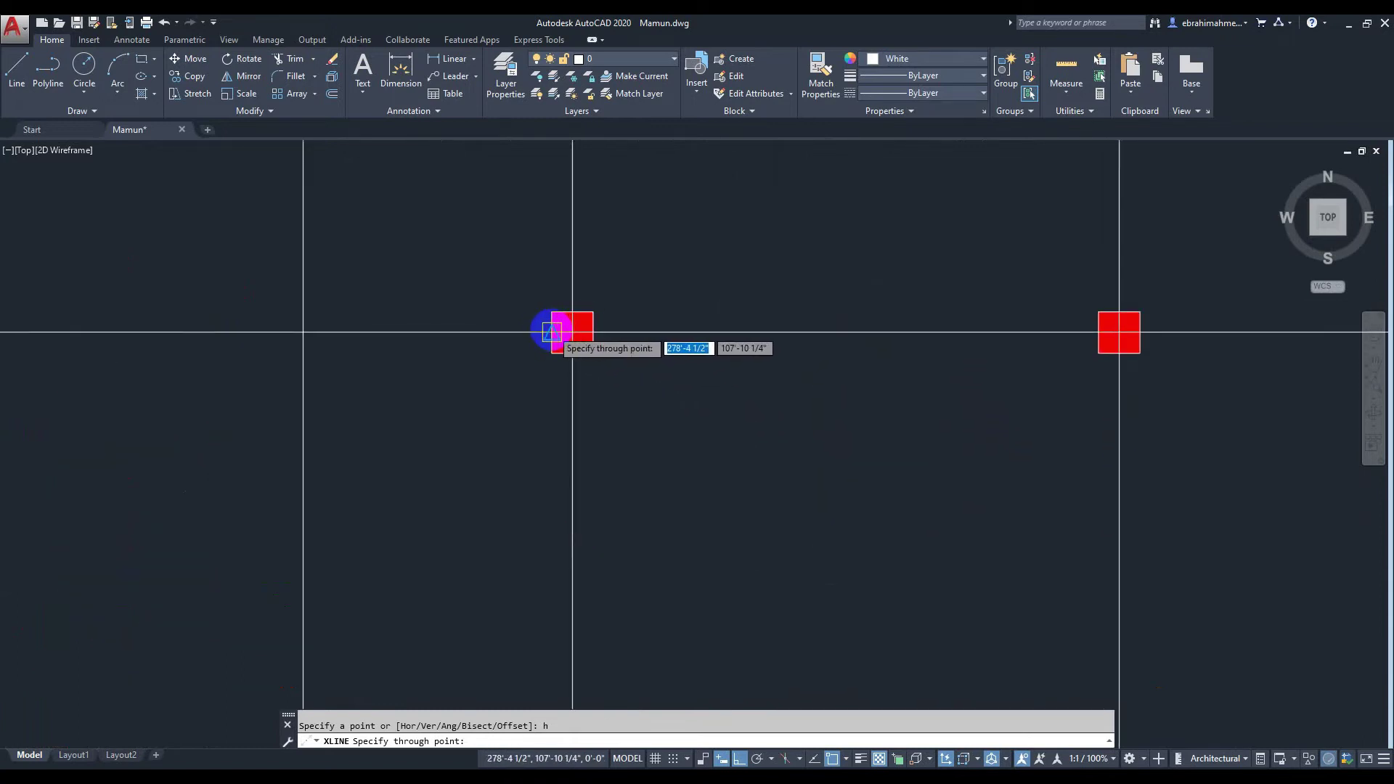
scroll(549, 327, down, 3)
scroll(644, 429, down, 4)
middle_drag(746, 502, 743, 326)
scroll(646, 334, up, 4)
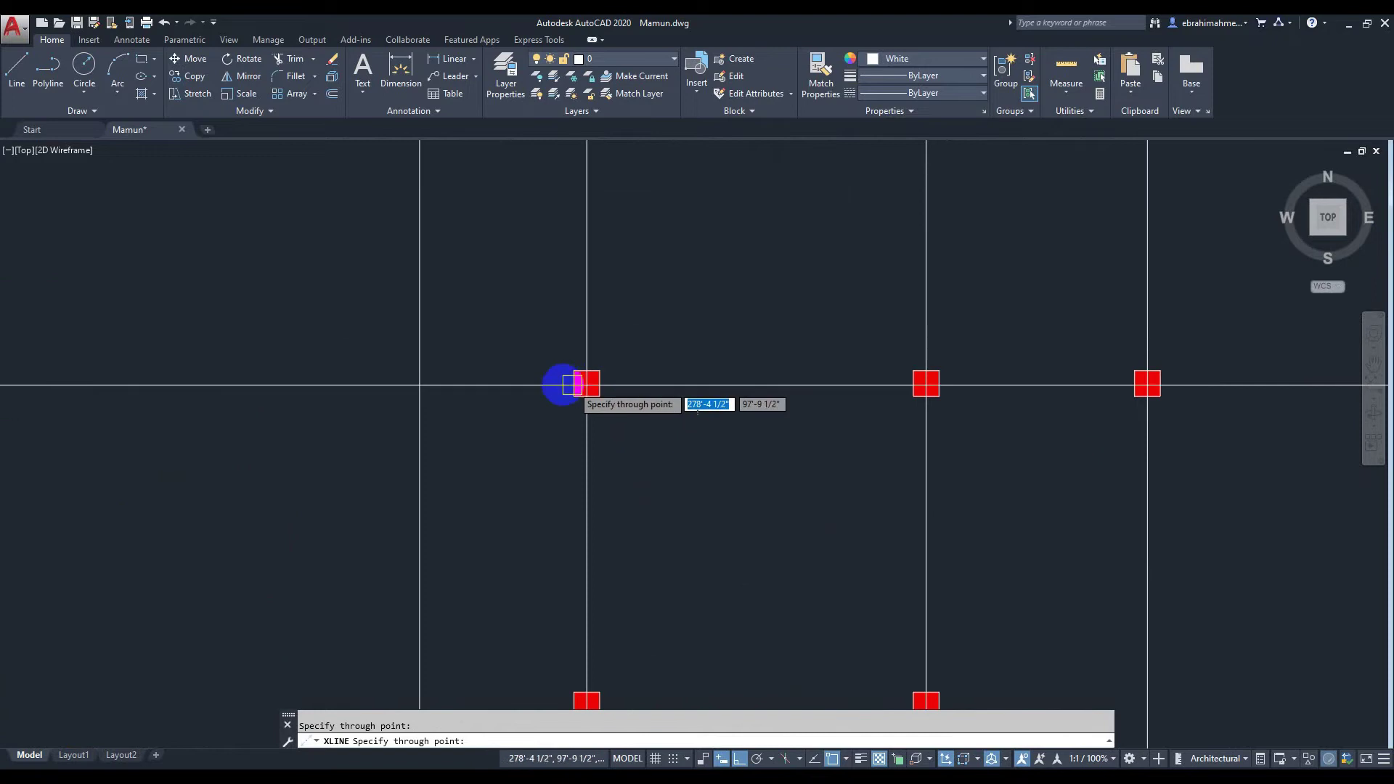
scroll(574, 384, down, 4)
scroll(678, 476, up, 1)
scroll(678, 476, up, 2)
scroll(690, 379, up, 3)
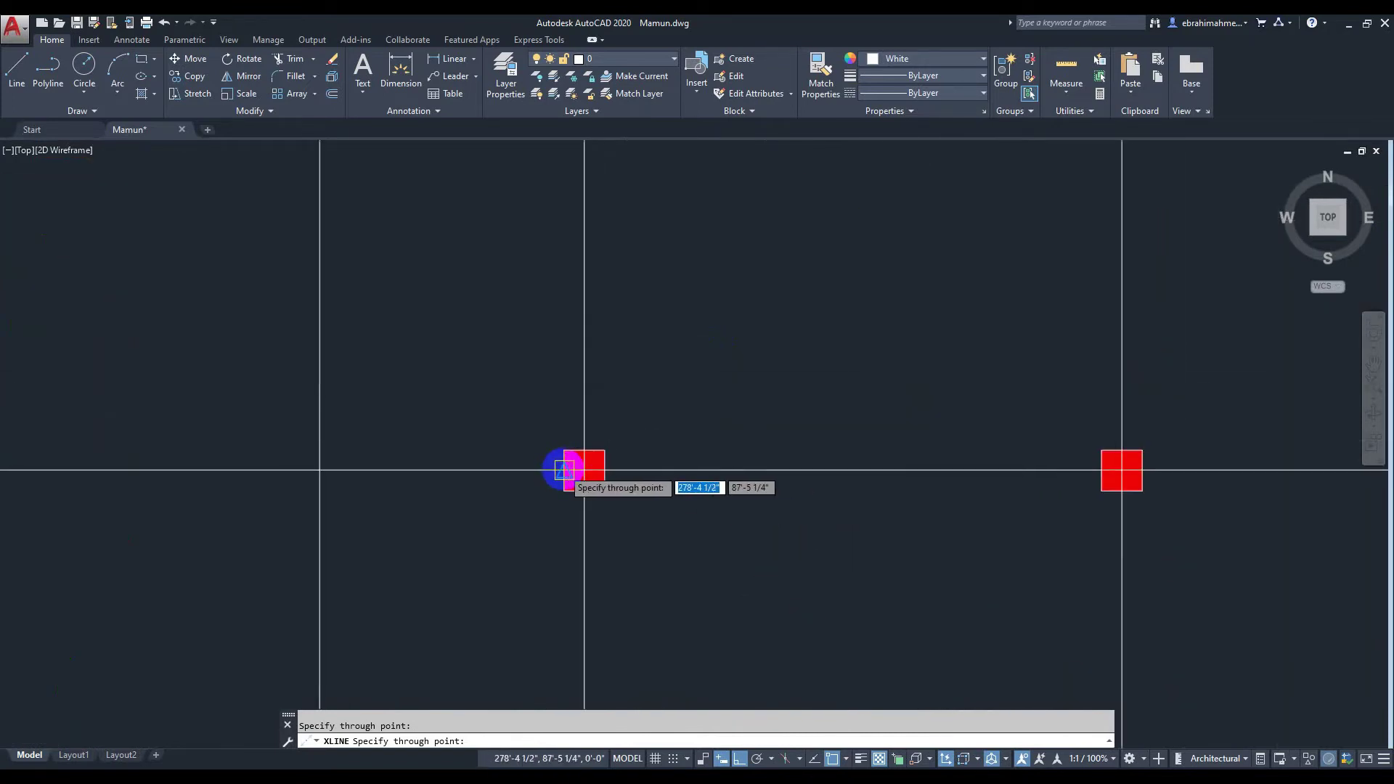
scroll(678, 488, down, 5)
middle_drag(708, 453, 704, 536)
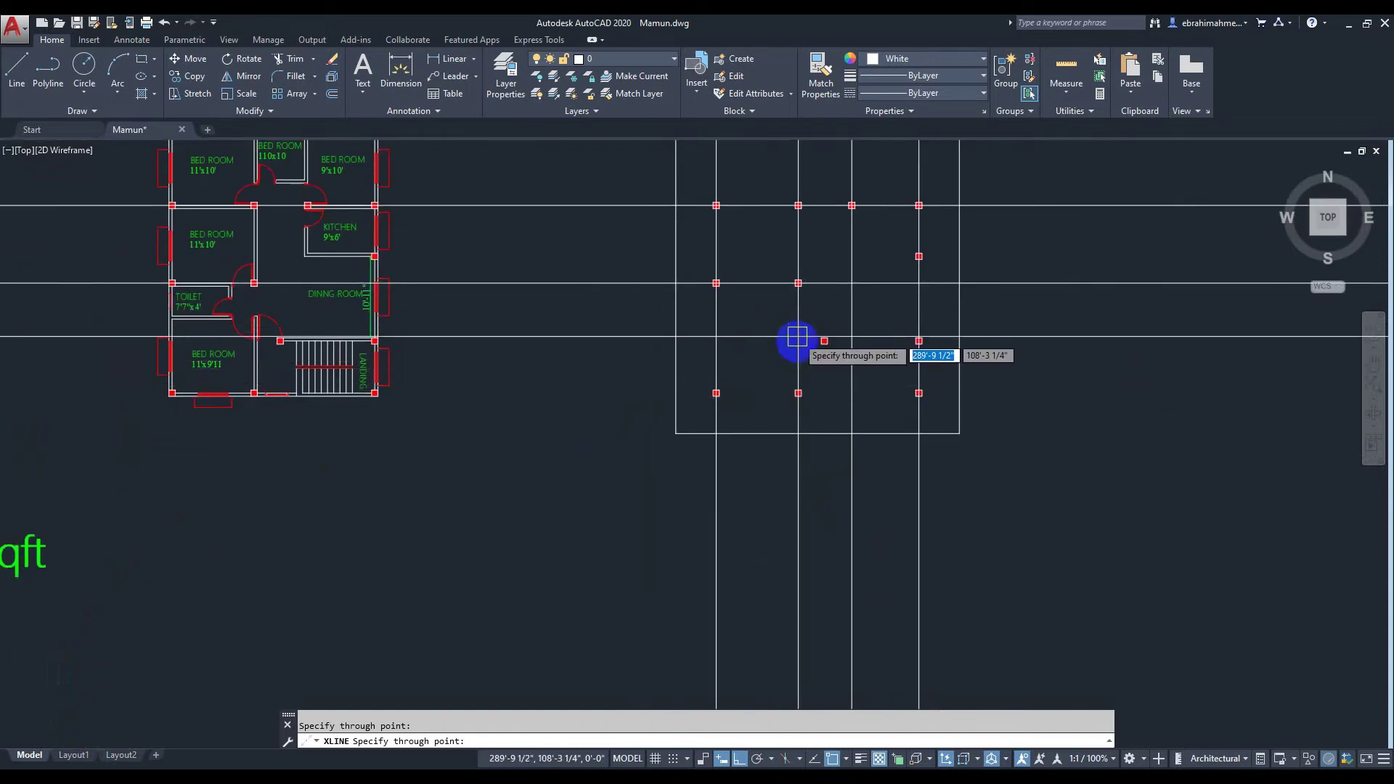
scroll(961, 364, up, 5)
click(791, 273)
Pan and zoom across the column grid and floor plans to check the construction lines
scroll(711, 413, down, 3)
middle_drag(685, 432, 712, 380)
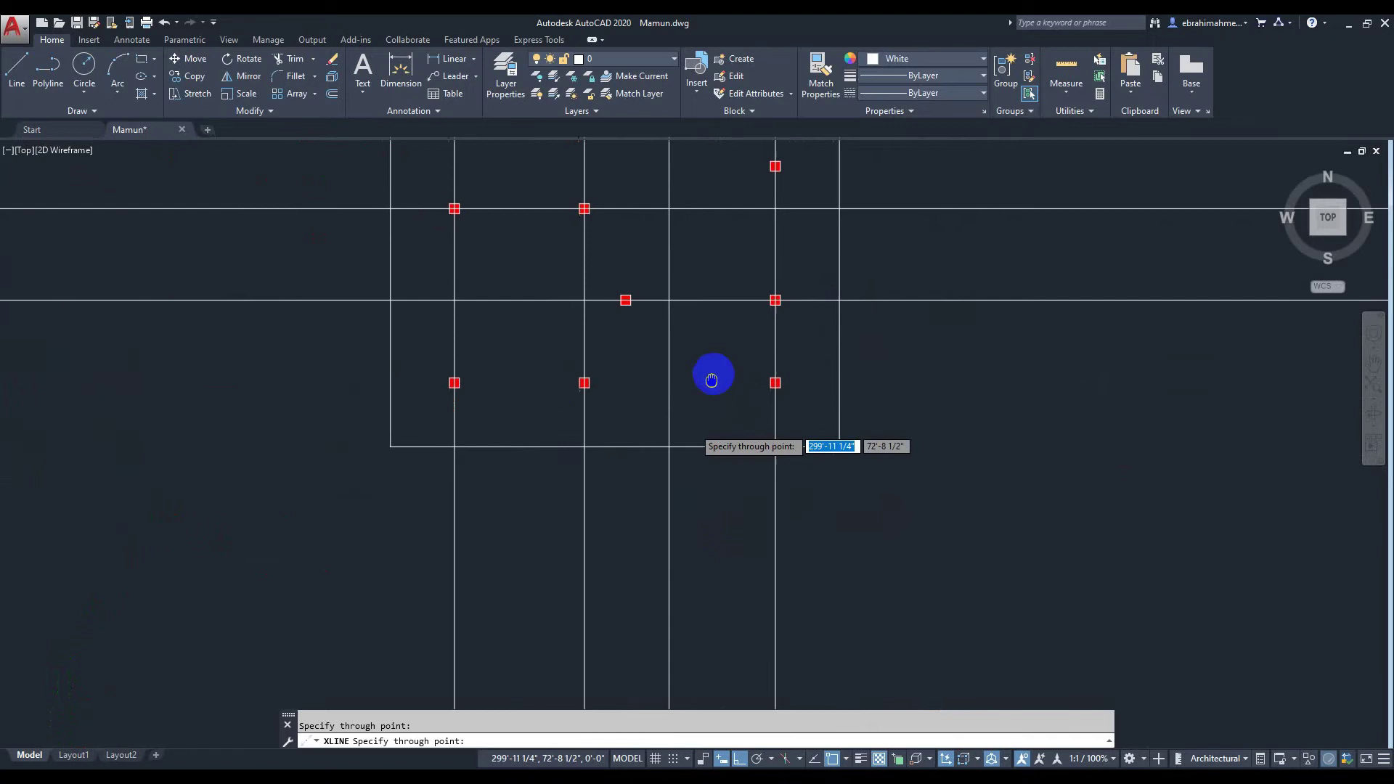
scroll(446, 380, up, 4)
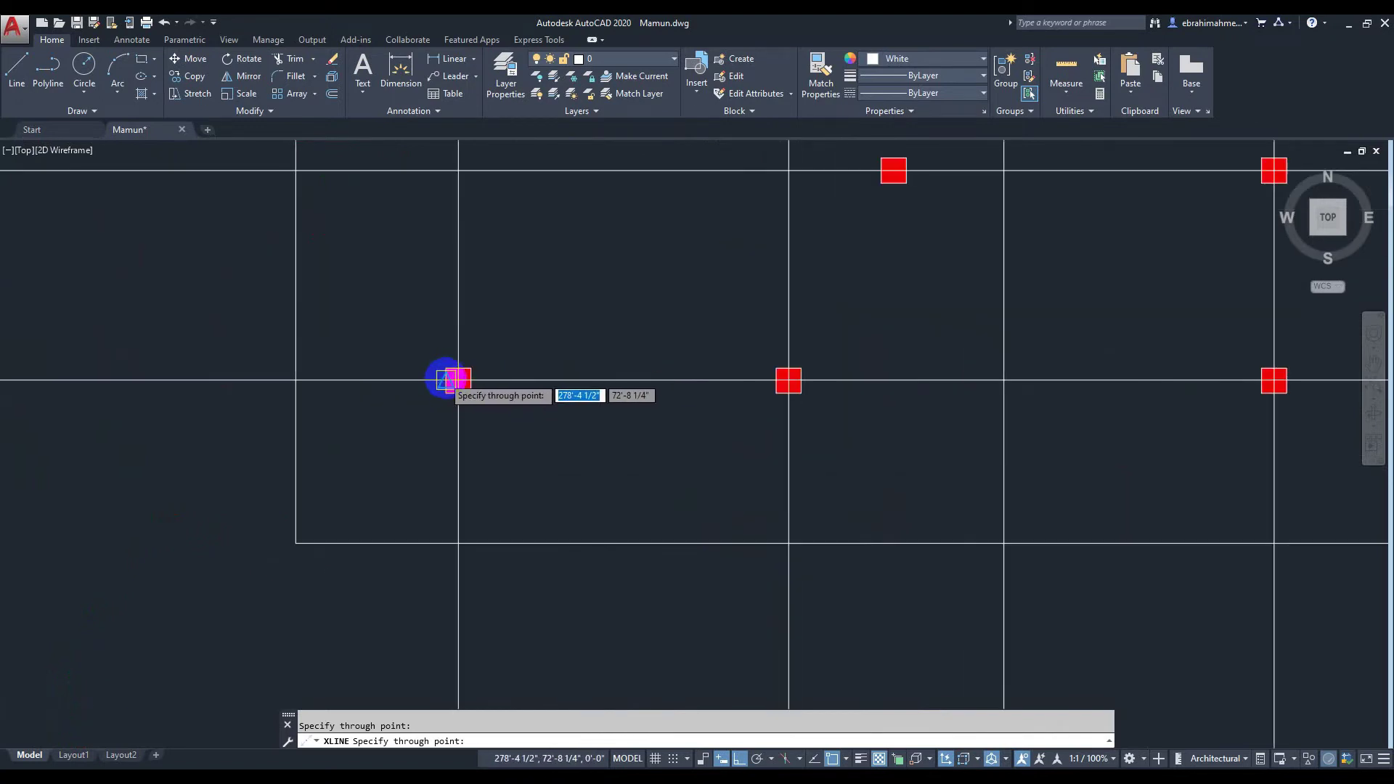
scroll(444, 381, up, 2)
scroll(439, 382, up, 2)
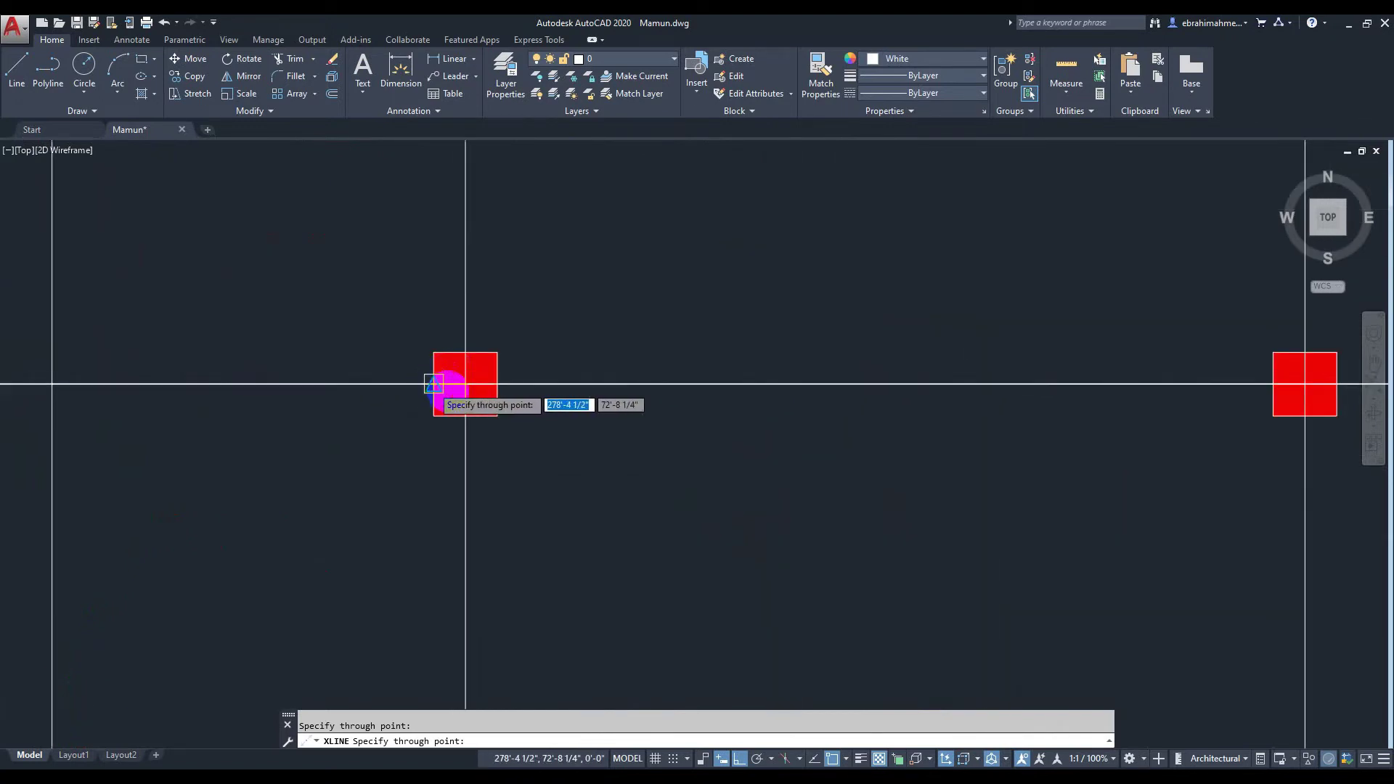
scroll(768, 507, down, 4)
scroll(763, 507, down, 2)
middle_drag(762, 507, 613, 507)
scroll(653, 512, down, 3)
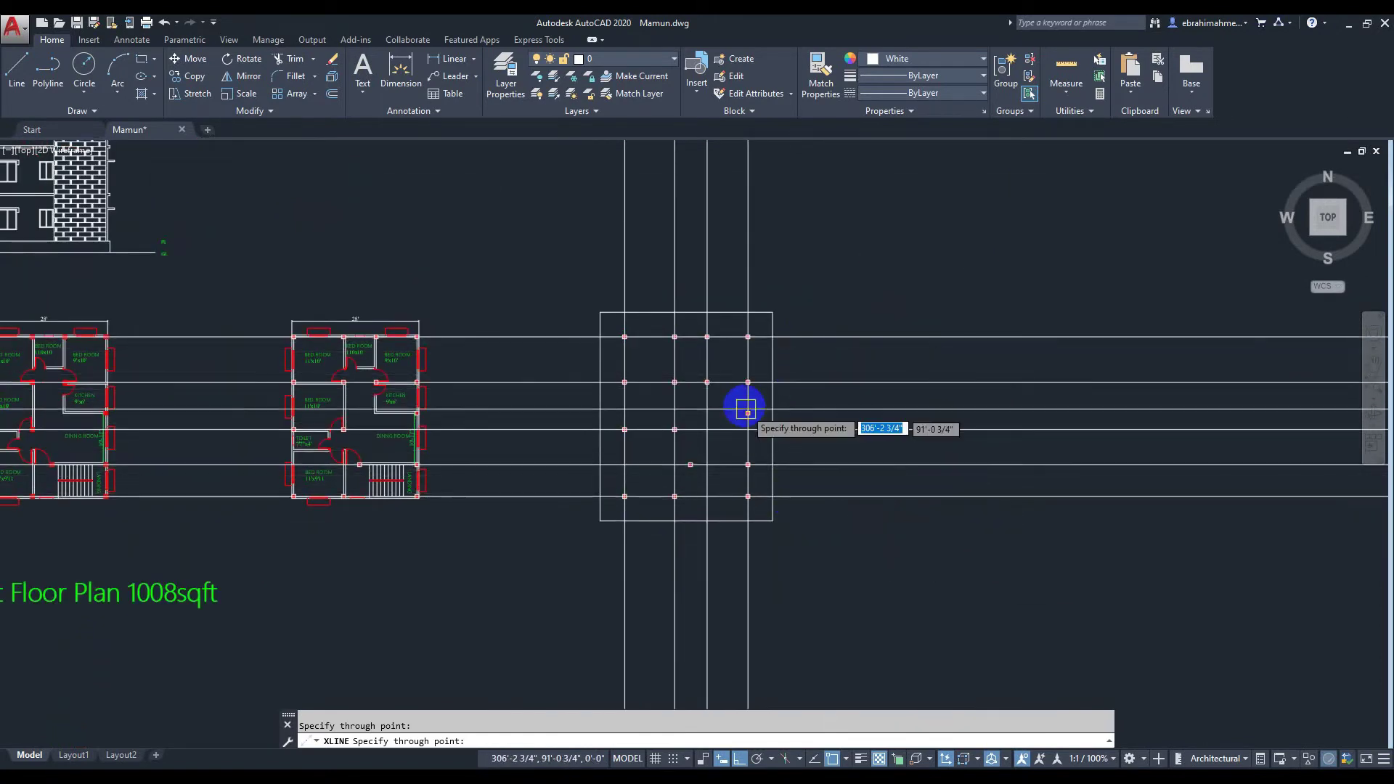
scroll(745, 411, up, 4)
scroll(751, 419, up, 6)
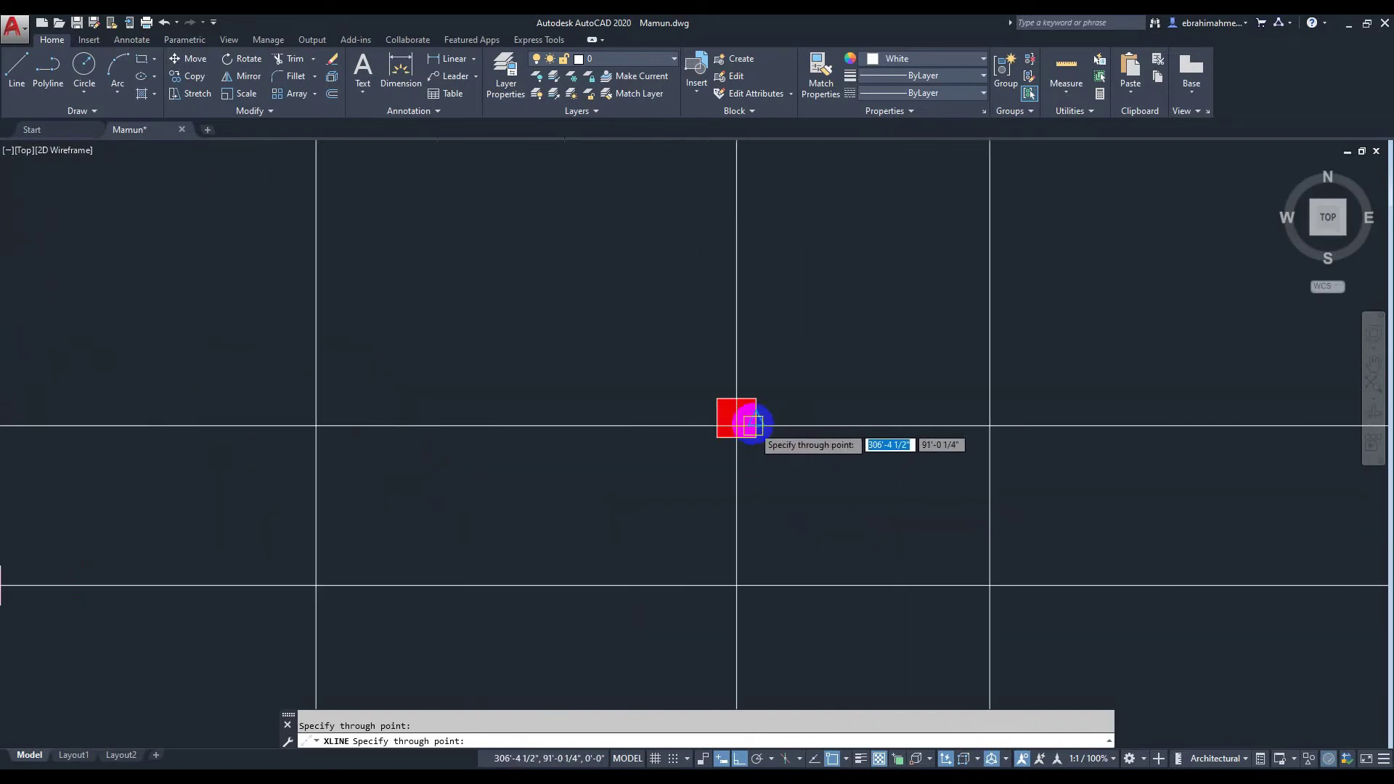
scroll(751, 417, down, 4)
scroll(726, 486, down, 3)
scroll(764, 476, down, 5)
scroll(794, 436, up, 3)
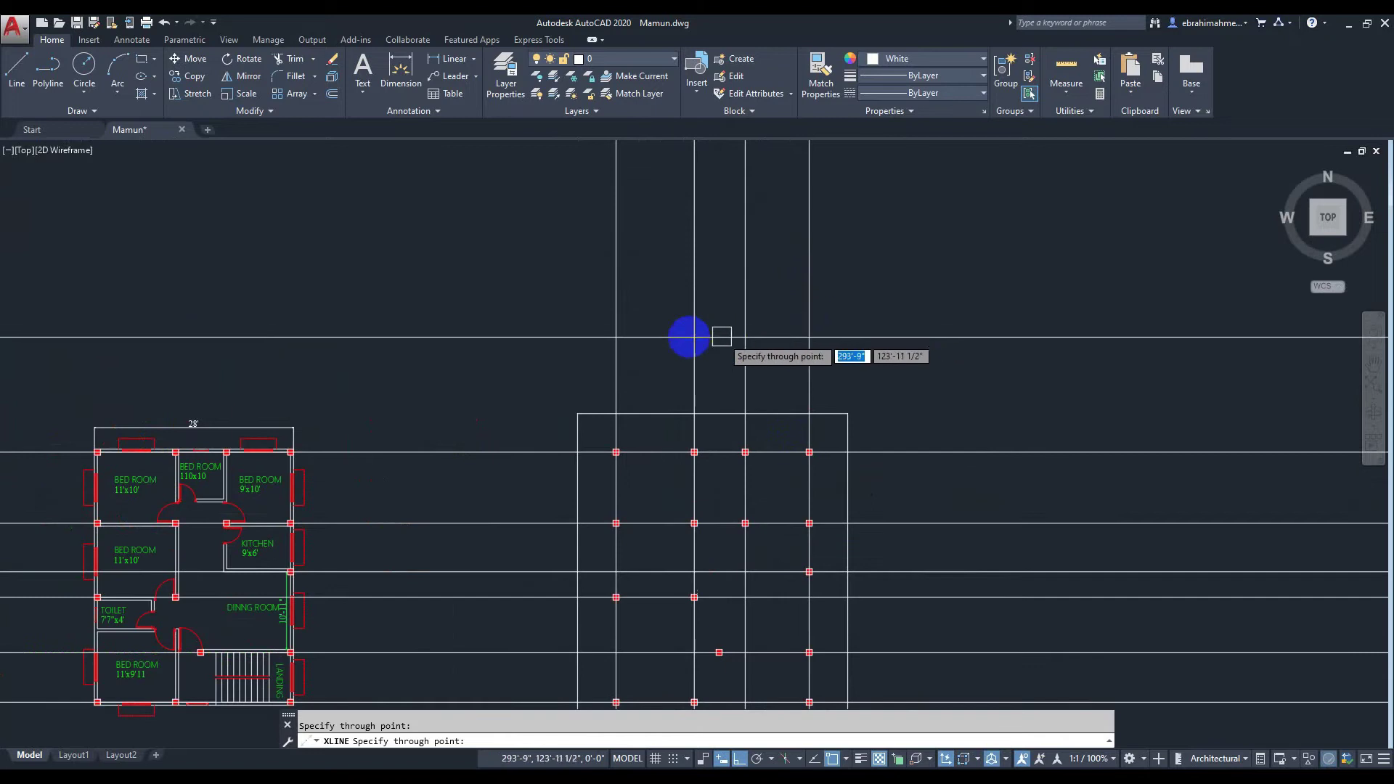
middle_drag(689, 341, 693, 255)
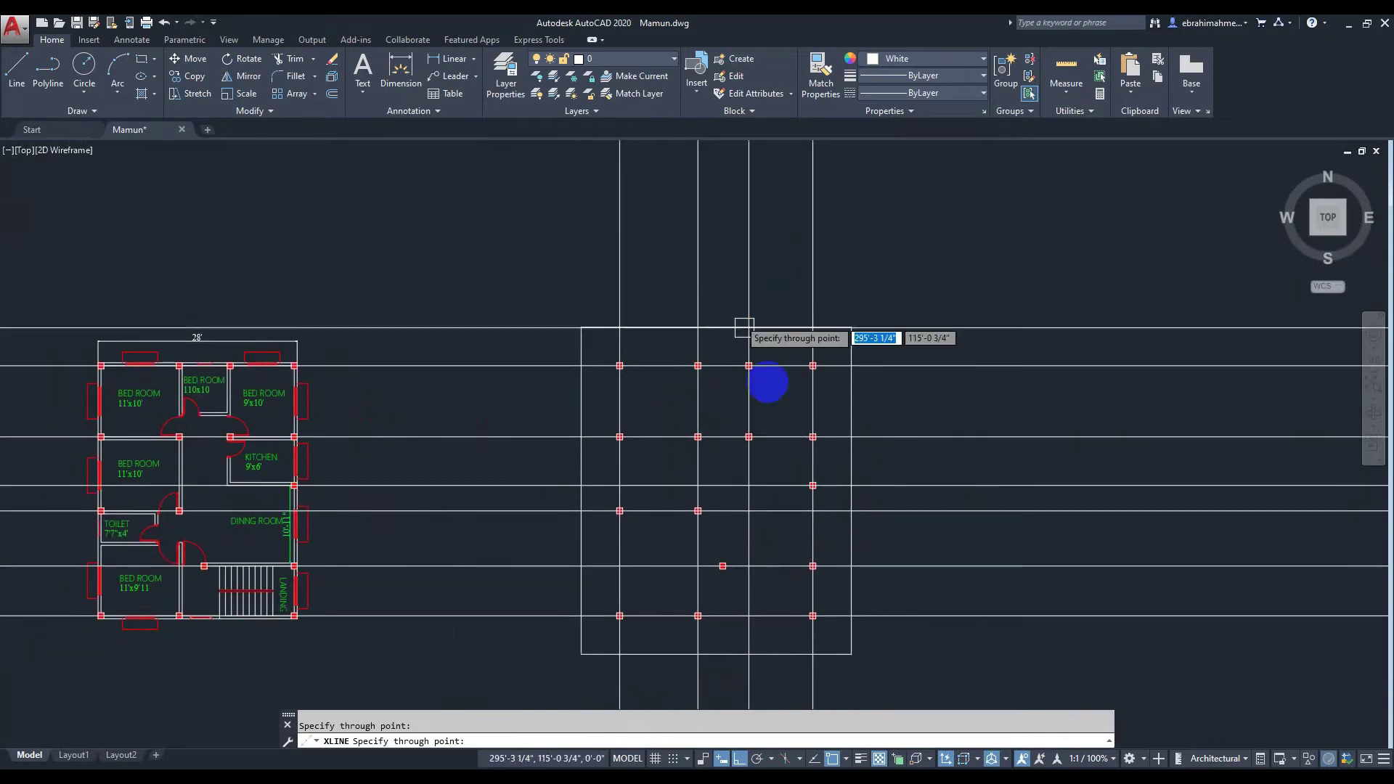
Rerun XLINE with the Vertical option over the offset lower column, then end it
key(Escape)
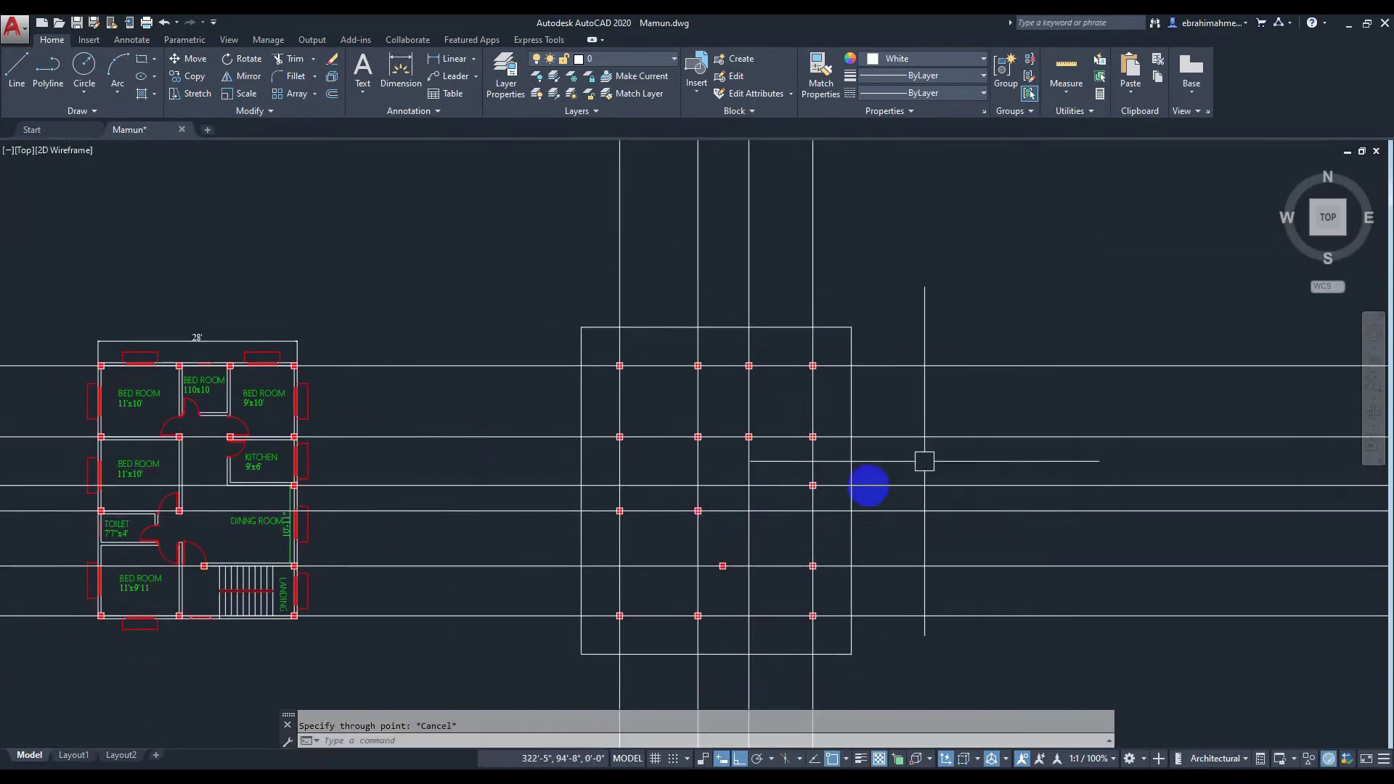
text(xl)
key(Return)
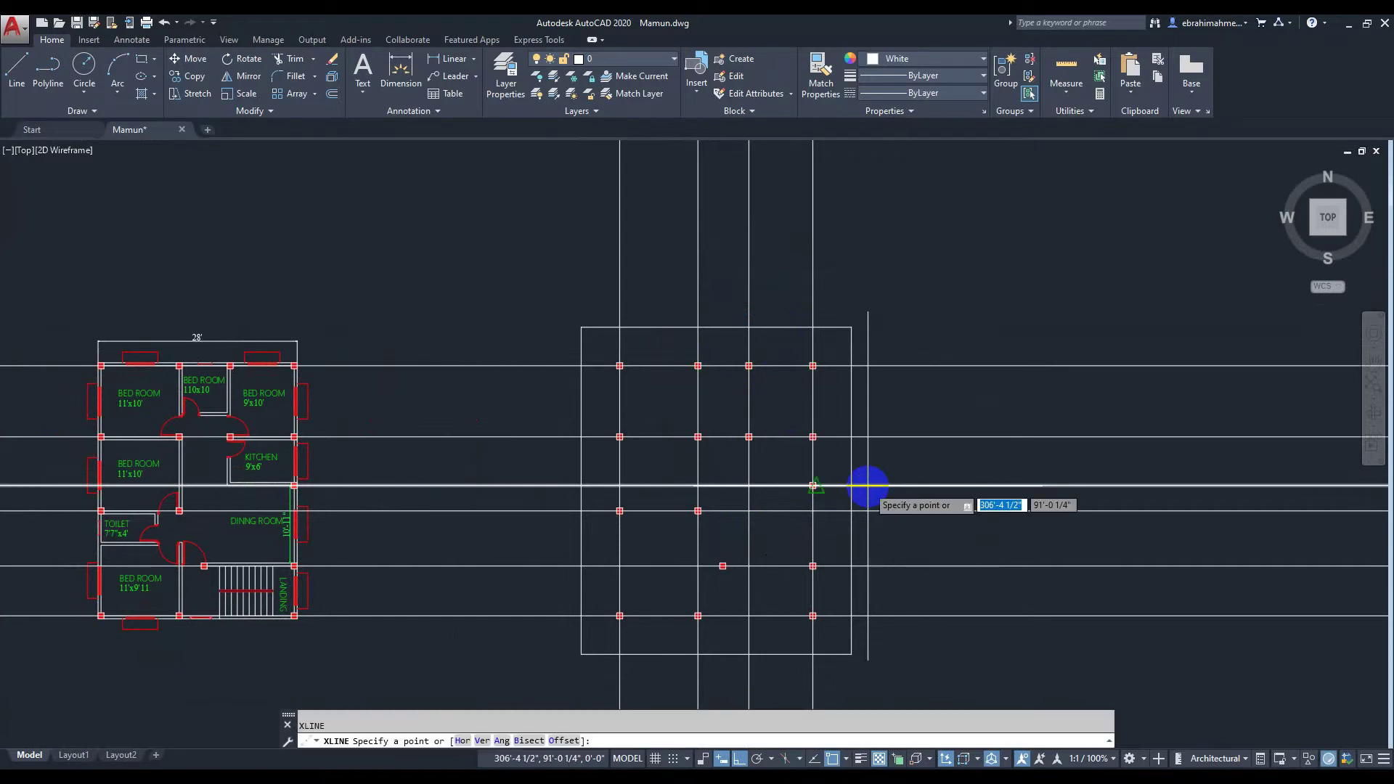
key(Return)
scroll(740, 351, up, 3)
scroll(747, 398, up, 3)
scroll(744, 438, up, 5)
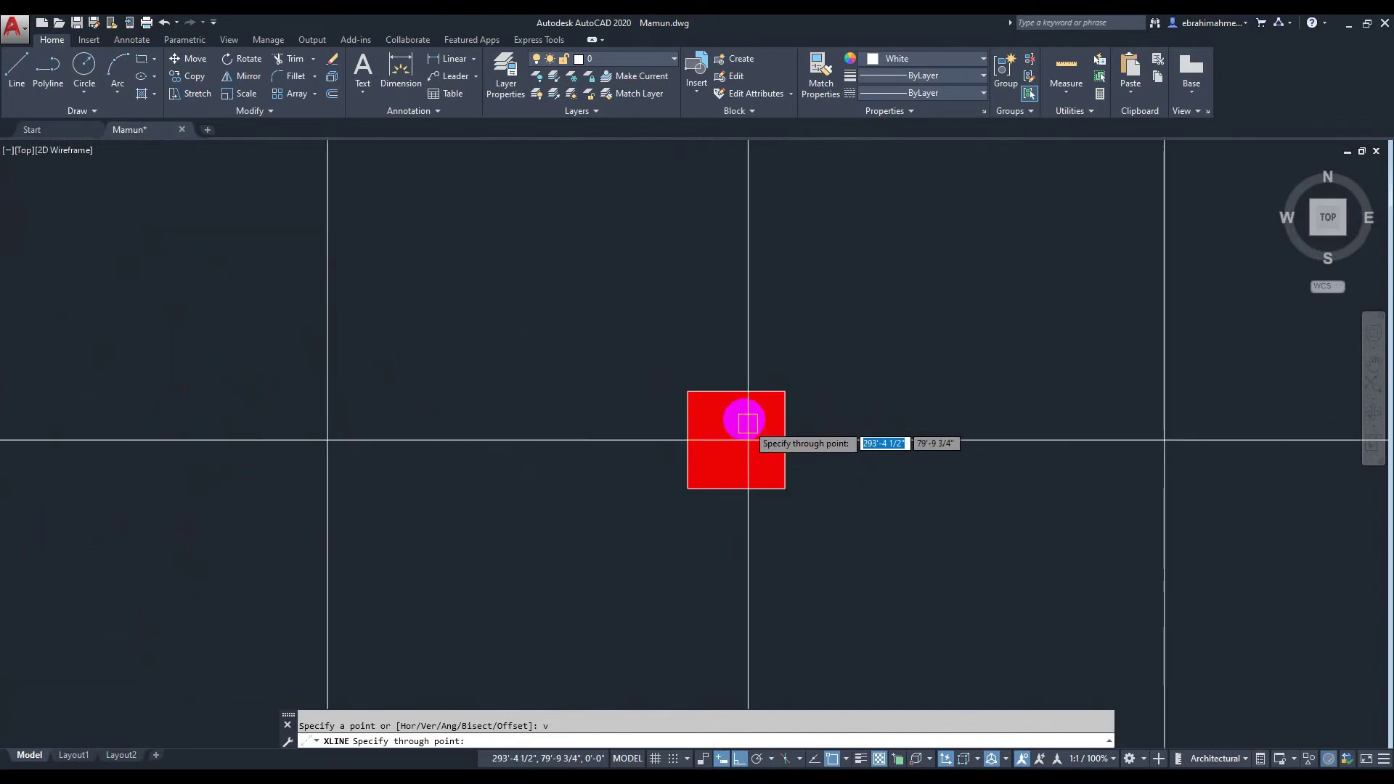
scroll(741, 407, down, 5)
scroll(835, 485, down, 3)
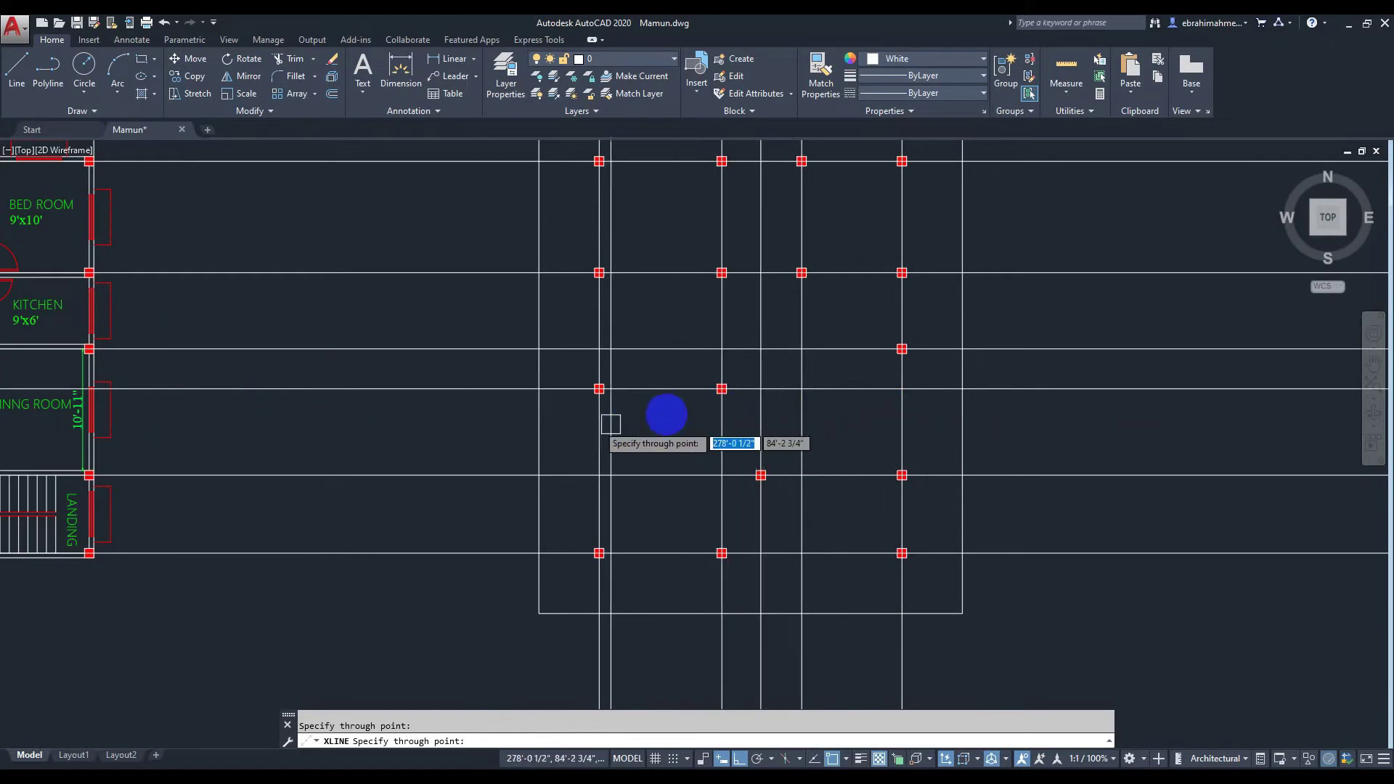
scroll(700, 407, down, 3)
scroll(828, 407, down, 1)
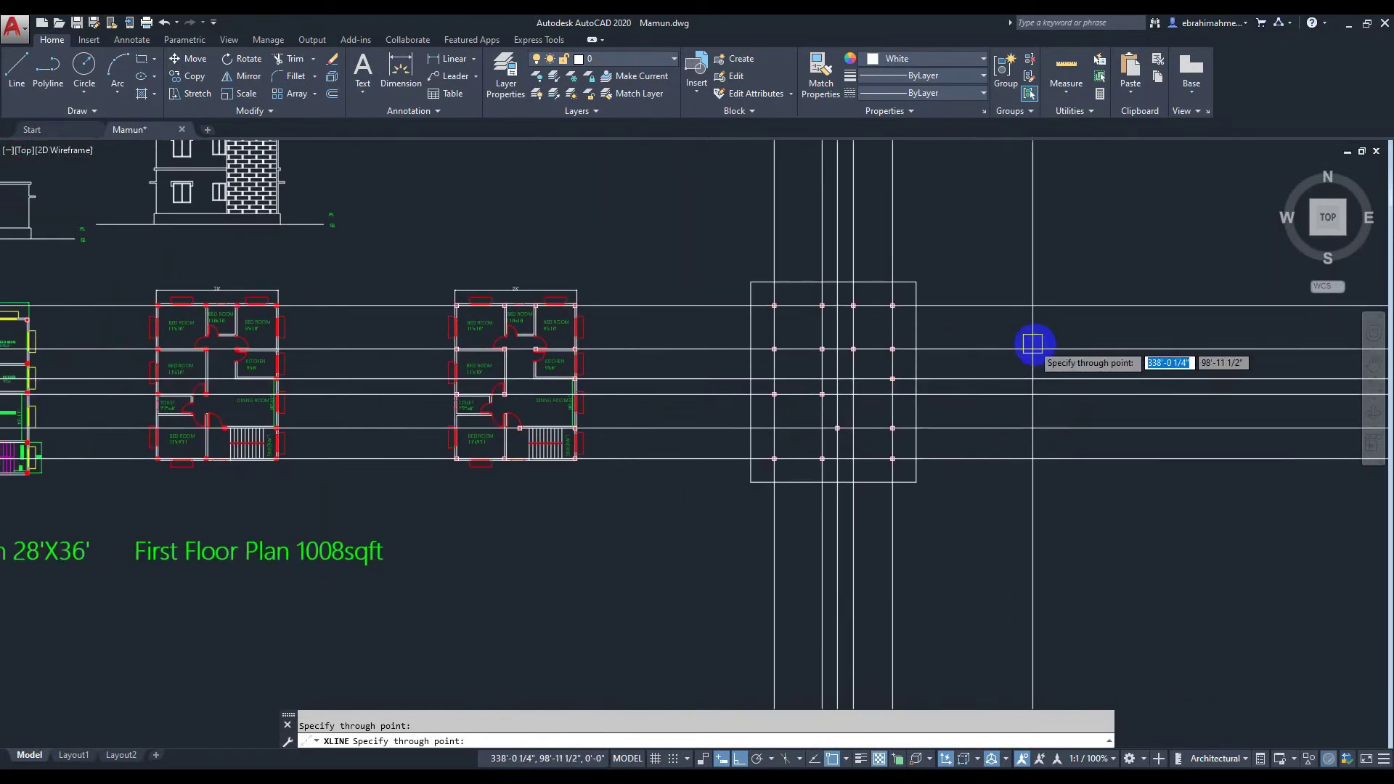
key(Escape)
middle_drag(998, 531, 957, 495)
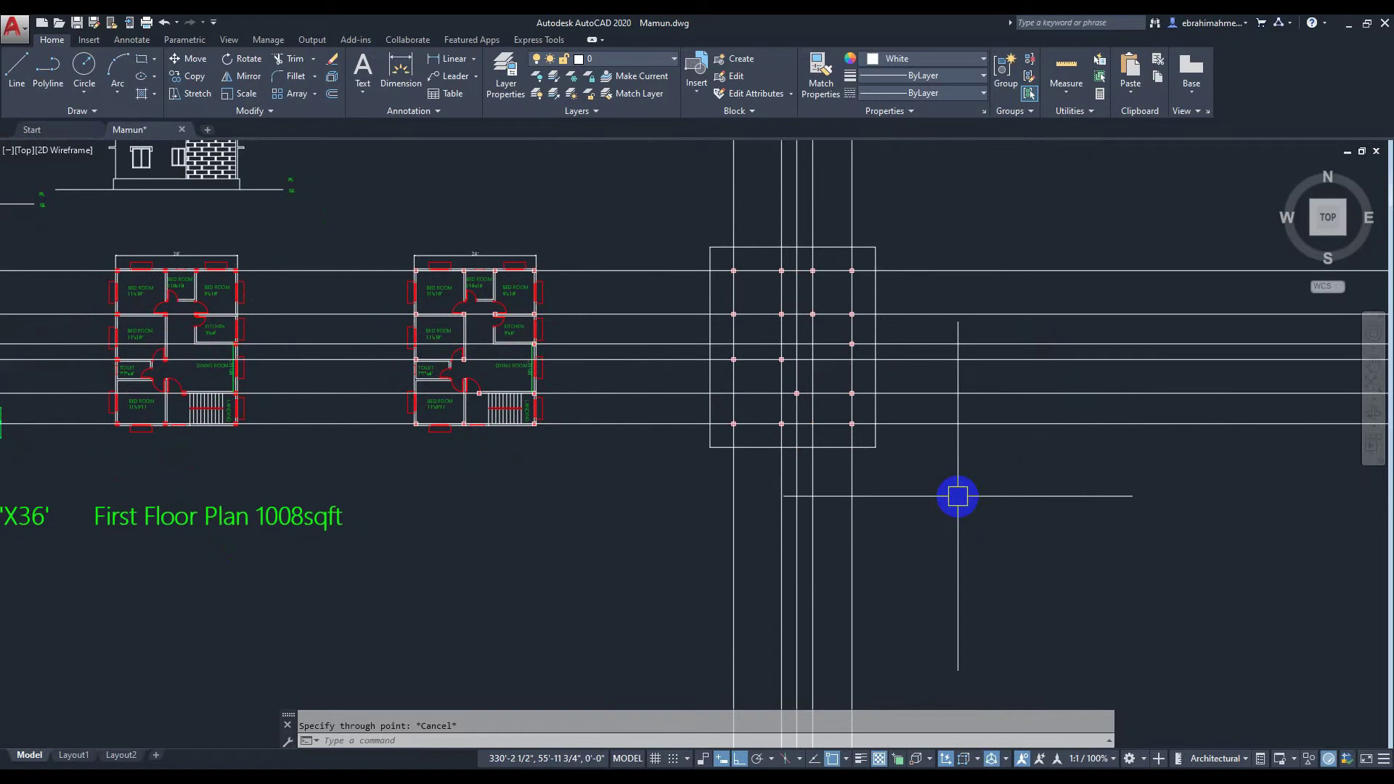
text(TR)
Trim the construction lines below the rectangle and between the plan and grid
key(Return)
key(Return)
click(935, 494)
click(662, 501)
click(628, 468)
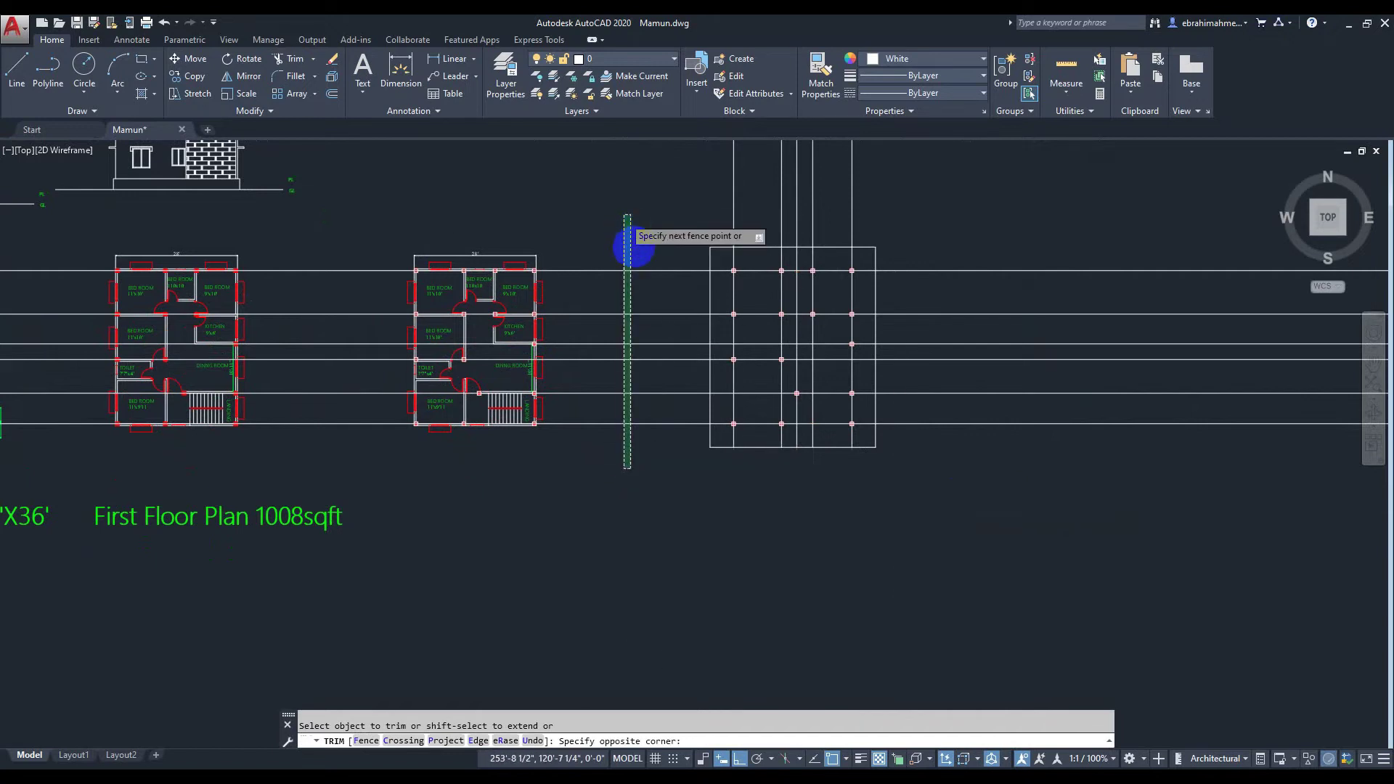
click(628, 217)
Trim the vertical lines above the rectangle and the horizontal lines right of it
middle_drag(636, 223, 583, 377)
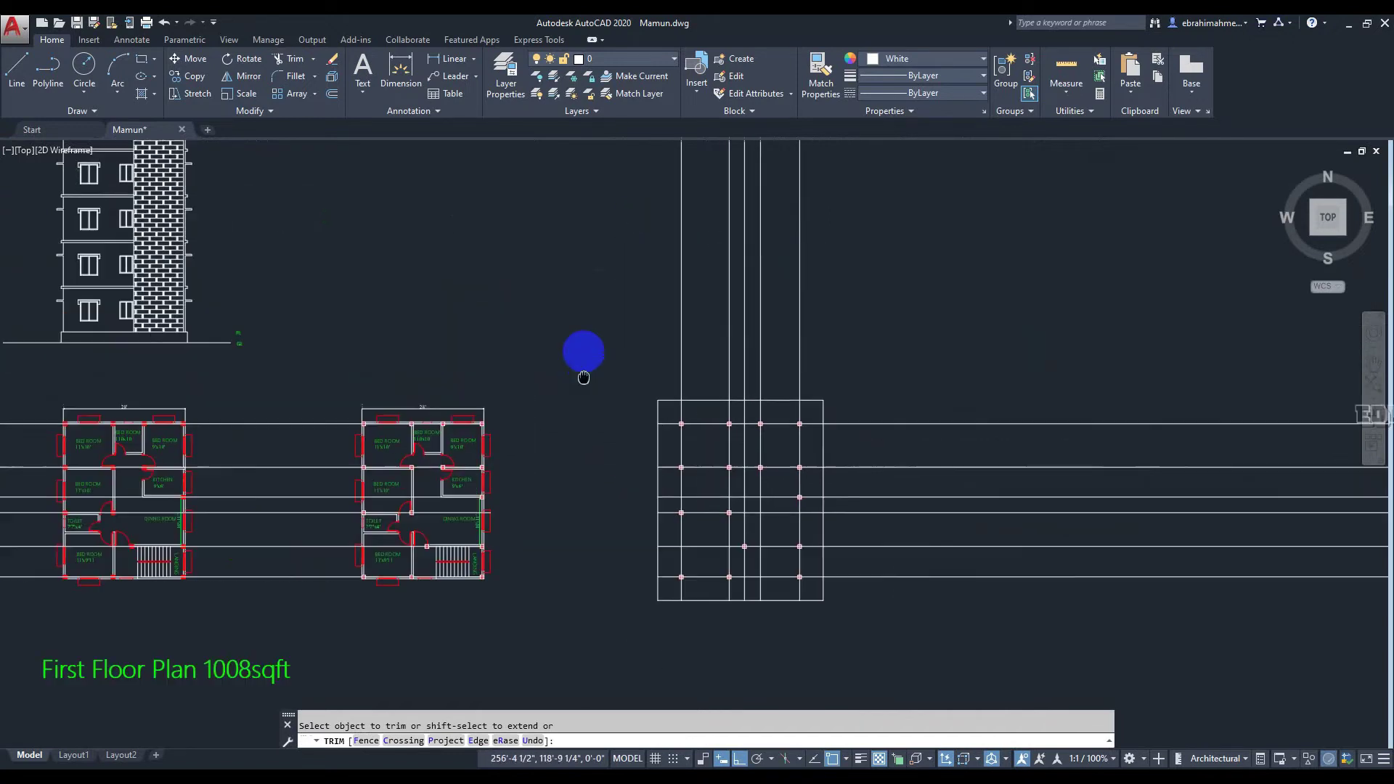
click(594, 254)
click(1067, 342)
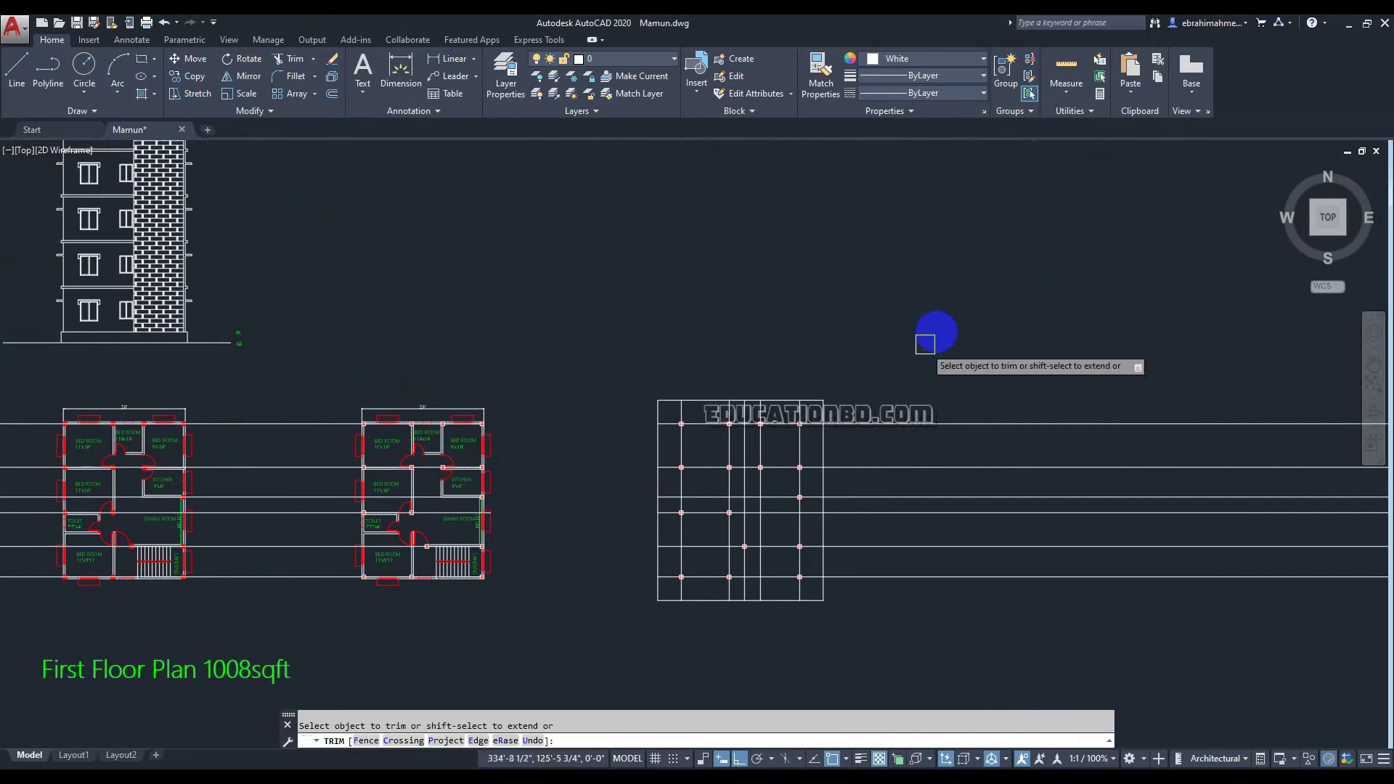
click(933, 312)
click(1002, 655)
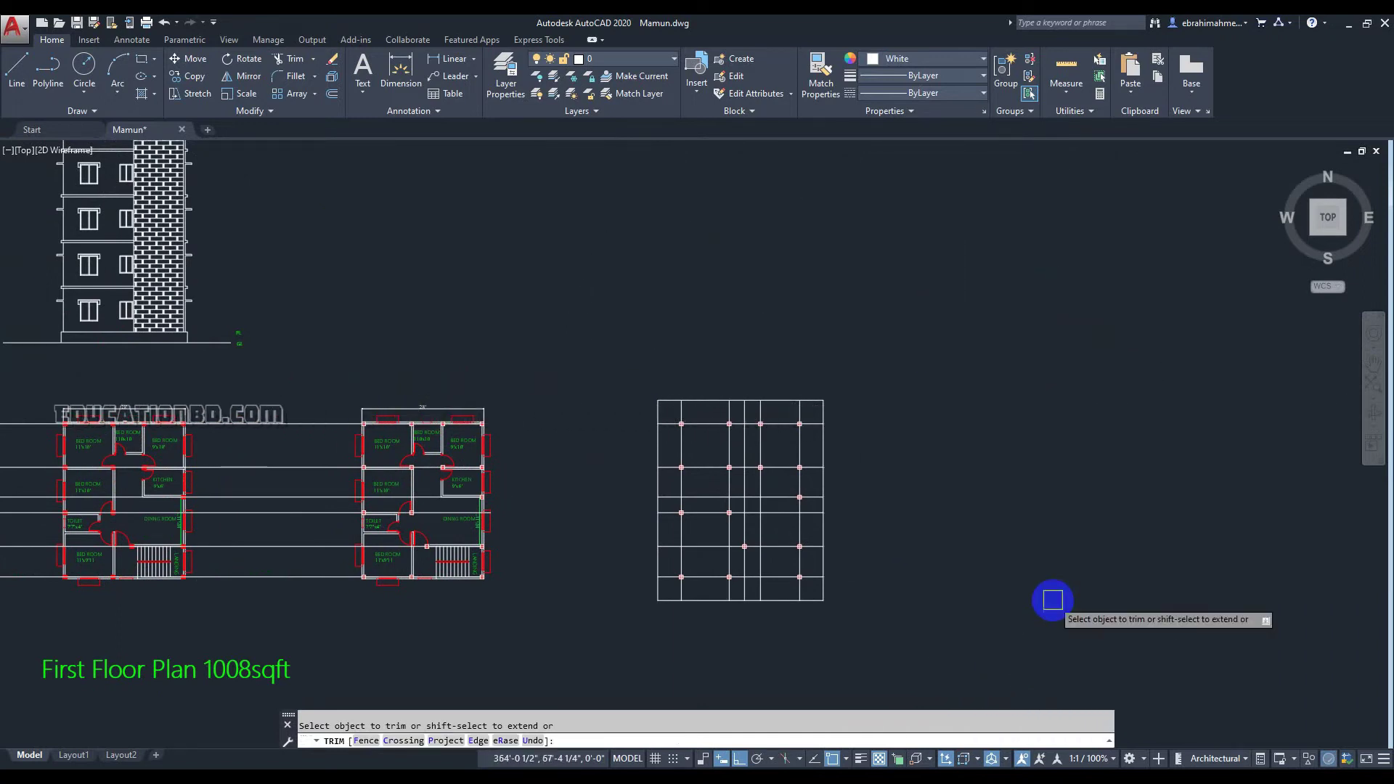
scroll(1038, 552, down, 2)
scroll(1038, 487, up, 1)
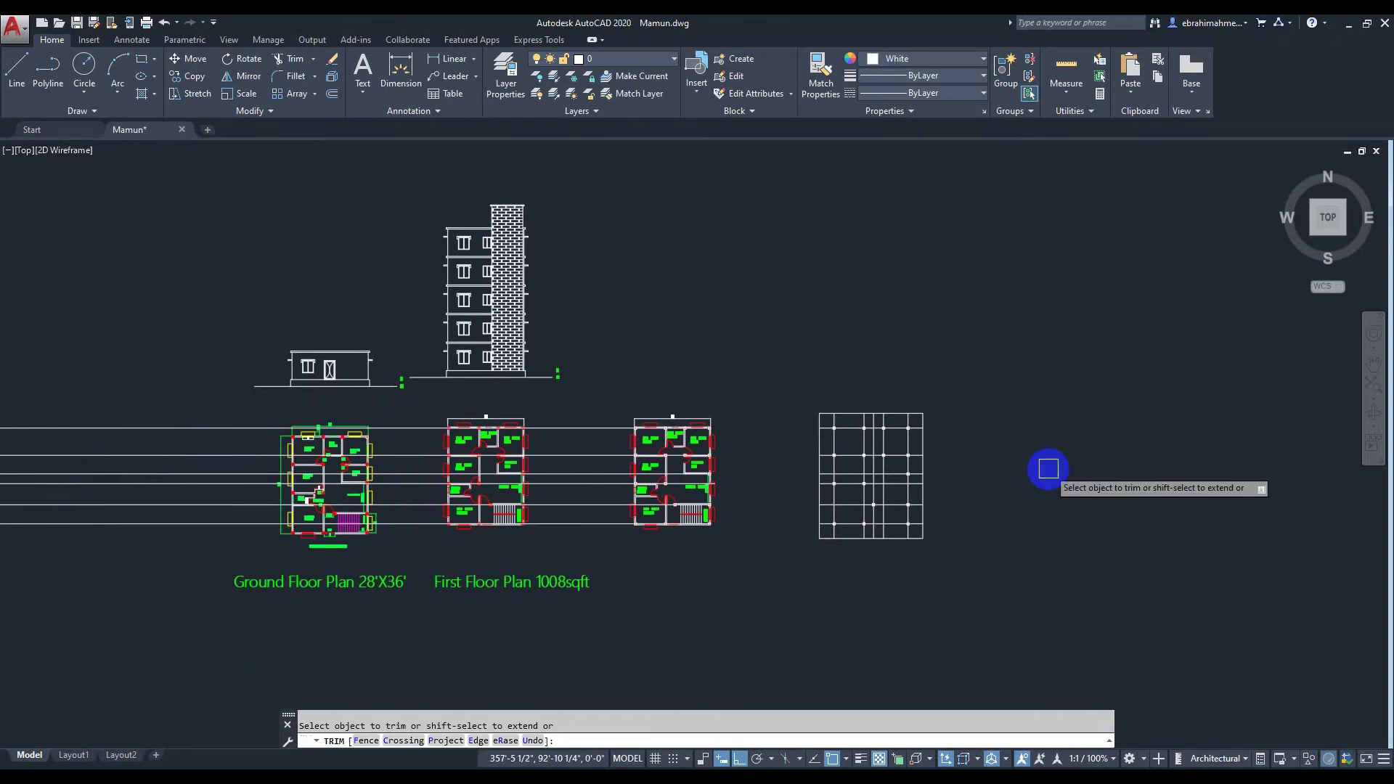
key(Escape)
Erase the six long leftover horizontal lines
scroll(581, 559, up, 2)
scroll(581, 544, up, 2)
click(569, 532)
click(460, 148)
key(Delete)
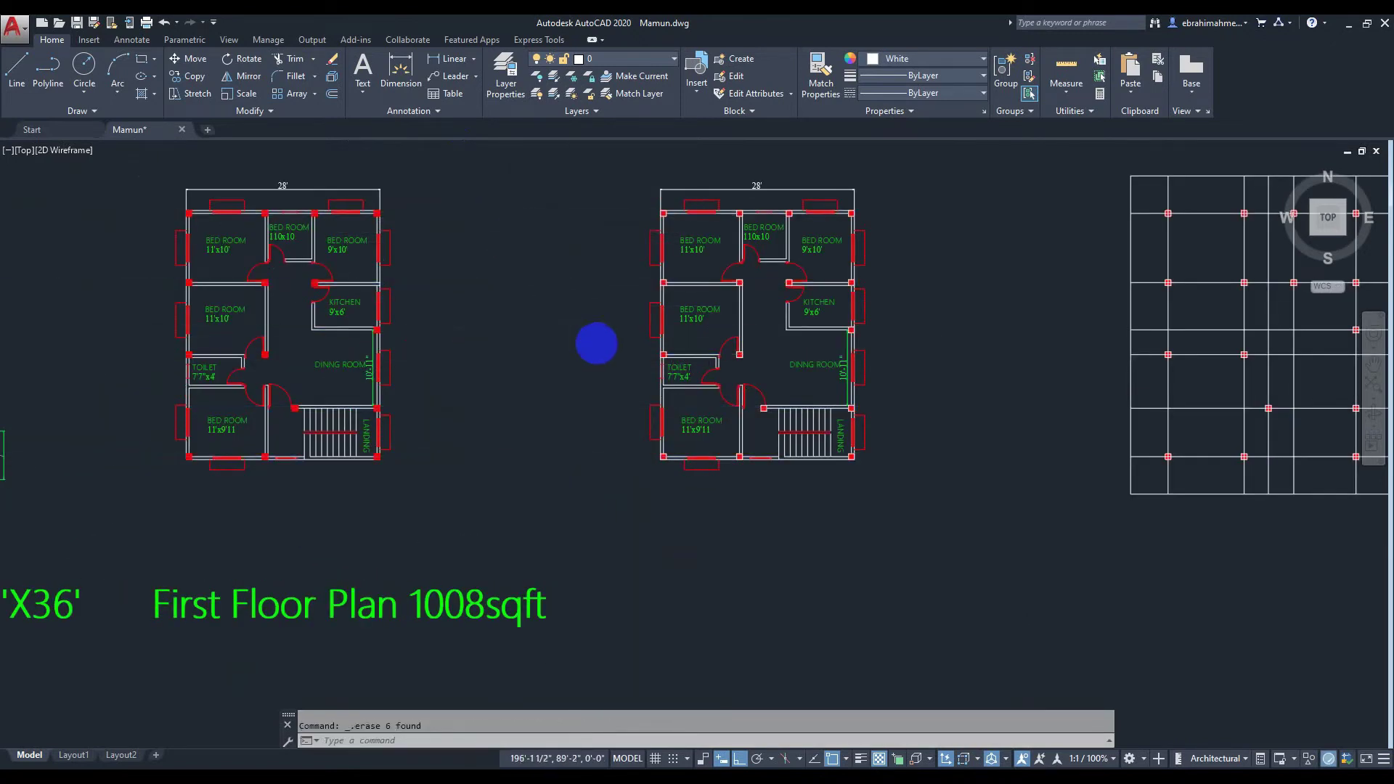
Delete the right and left edges of the boundary rectangle
scroll(596, 344, down, 4)
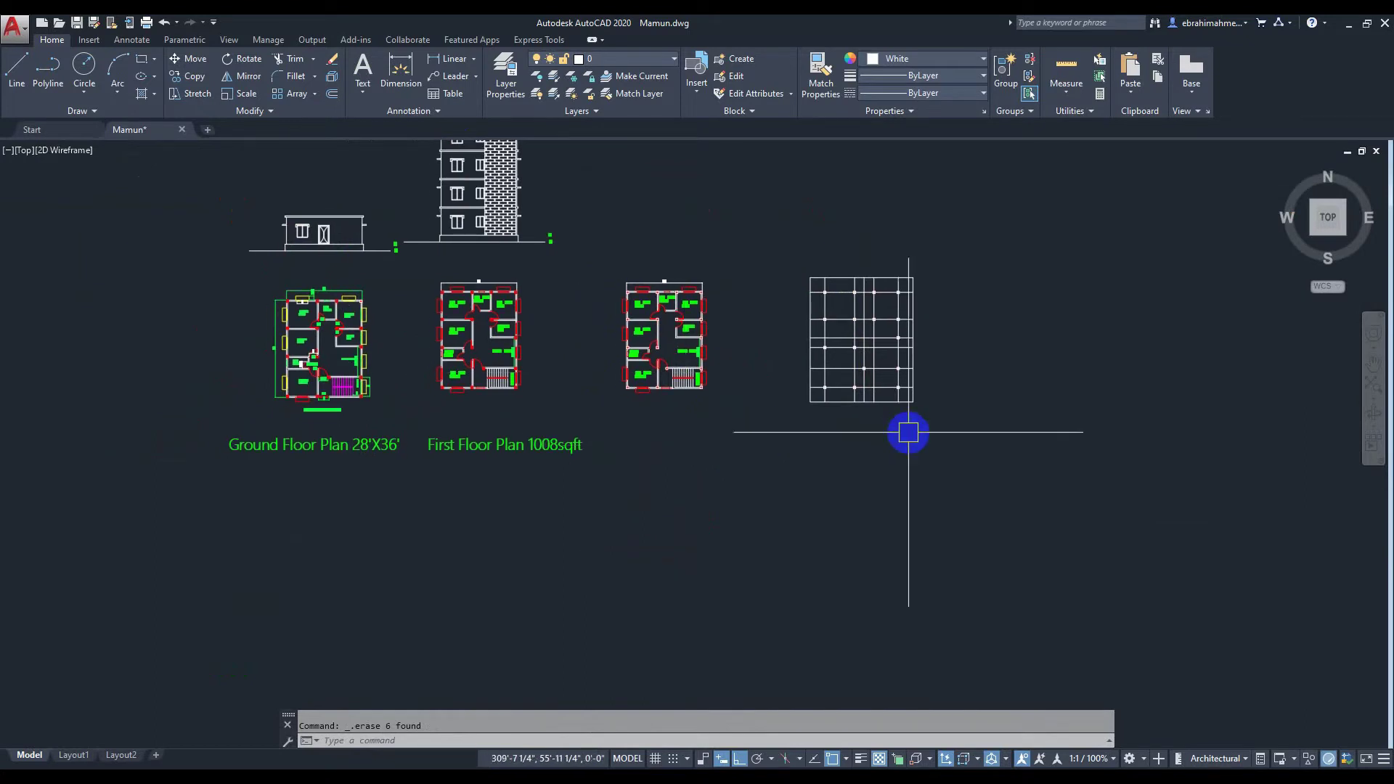
scroll(908, 464, up, 2)
scroll(918, 463, up, 2)
middle_drag(996, 383, 1010, 427)
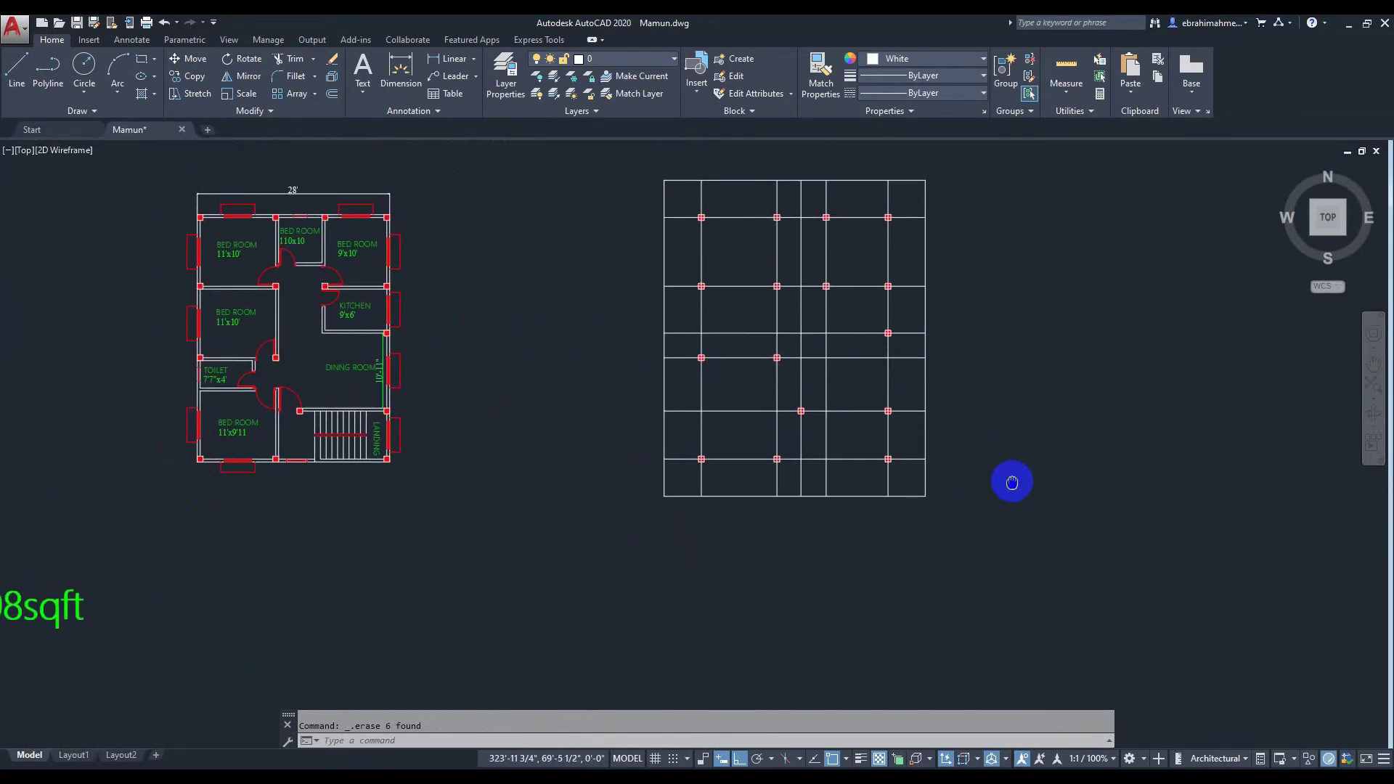
scroll(984, 421, up, 2)
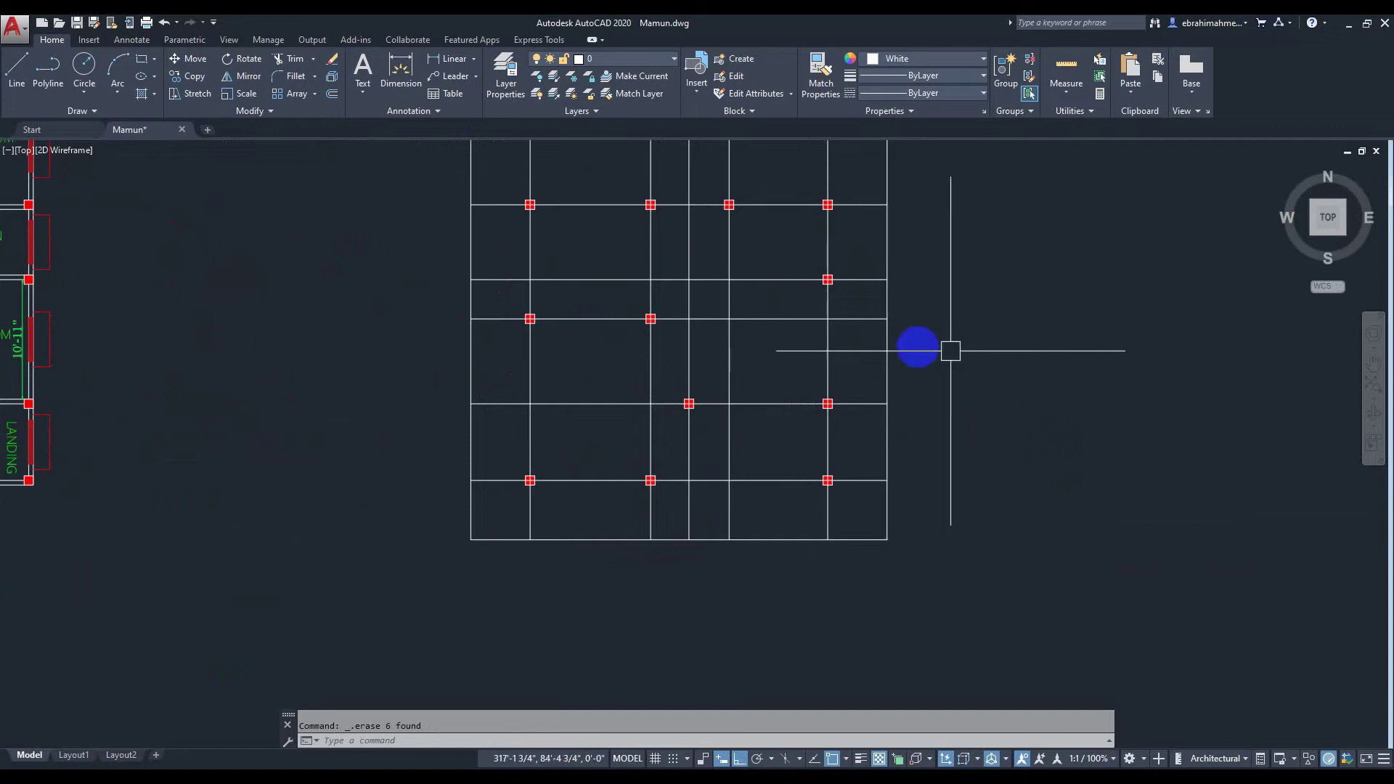
key(Delete)
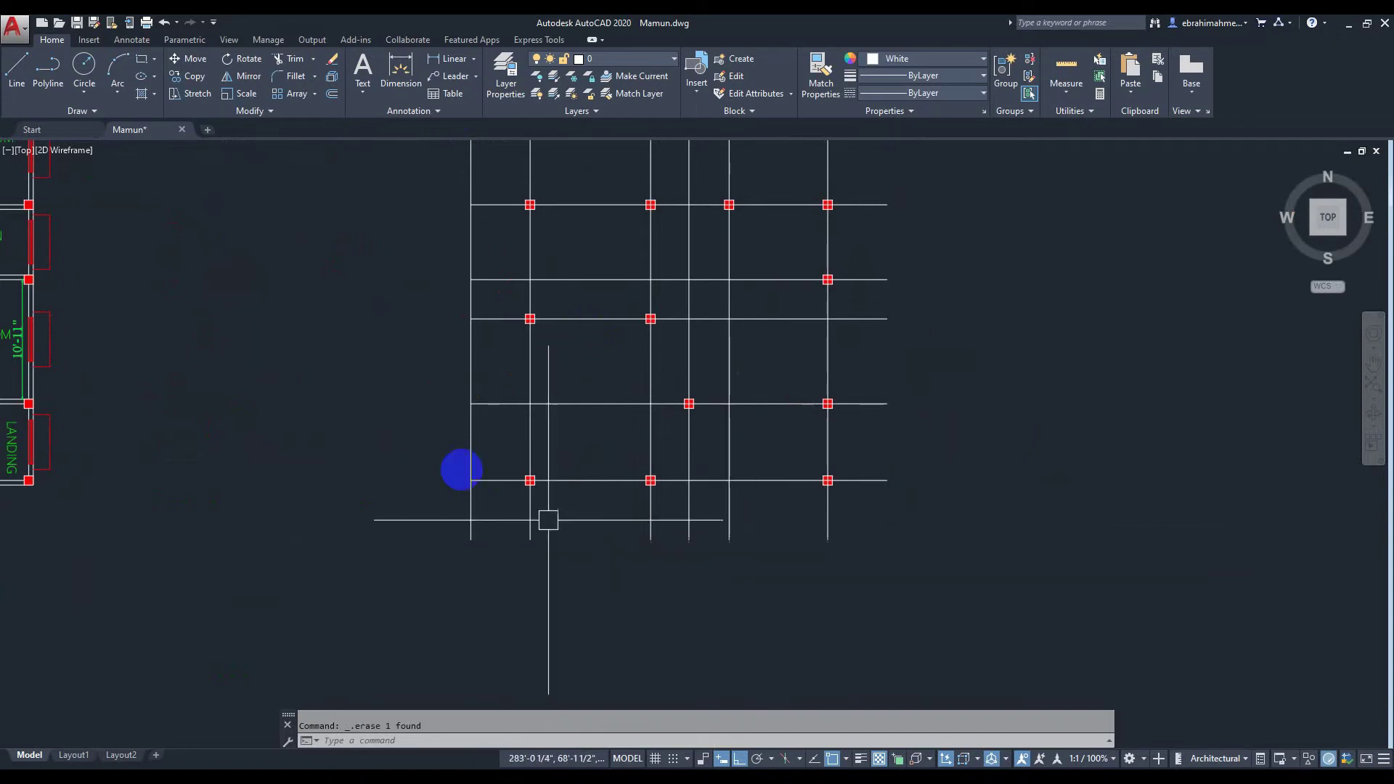
click(471, 381)
key(Delete)
Pan around to review the top of the trimmed grid, then enter C for CIRCLE
scroll(473, 366, down, 2)
middle_drag(471, 358, 498, 399)
scroll(498, 399, up, 4)
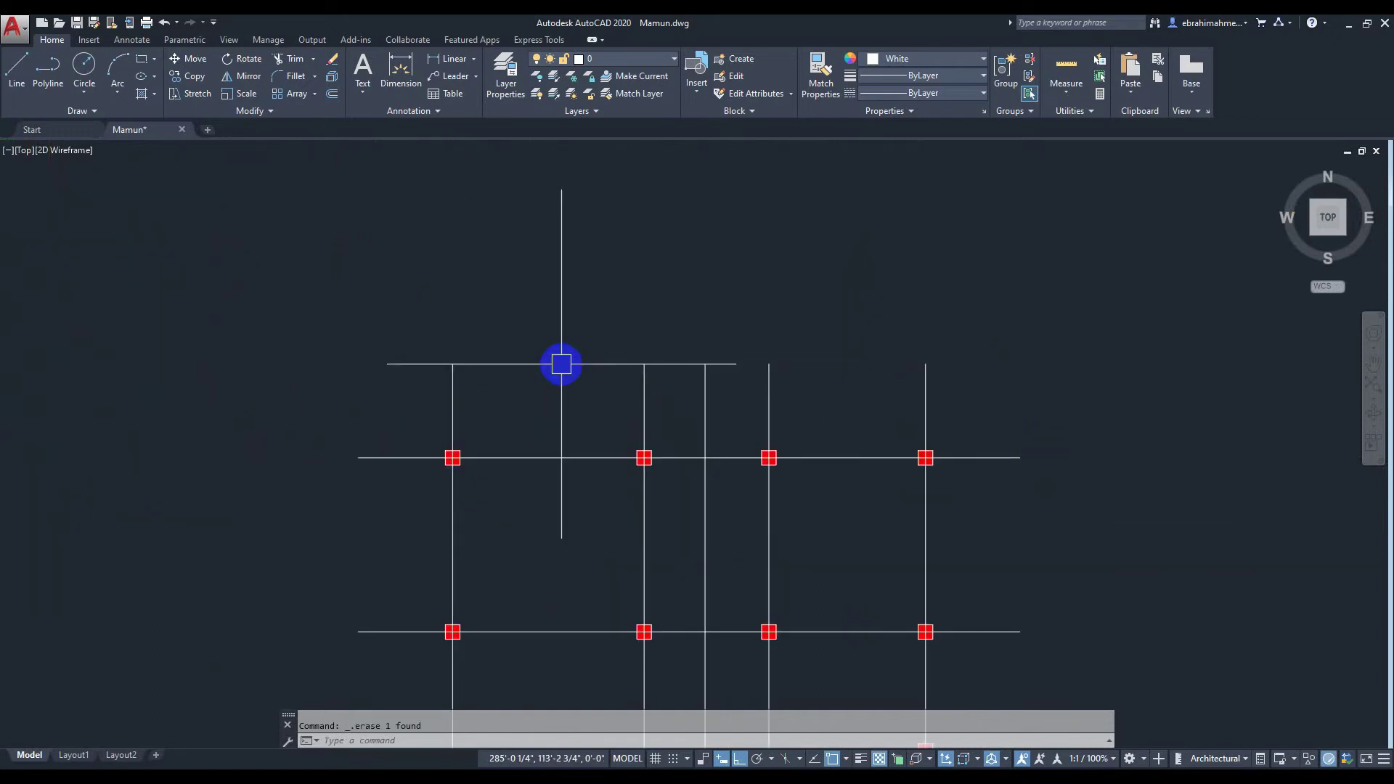
scroll(827, 373, down, 2)
middle_drag(852, 292, 832, 221)
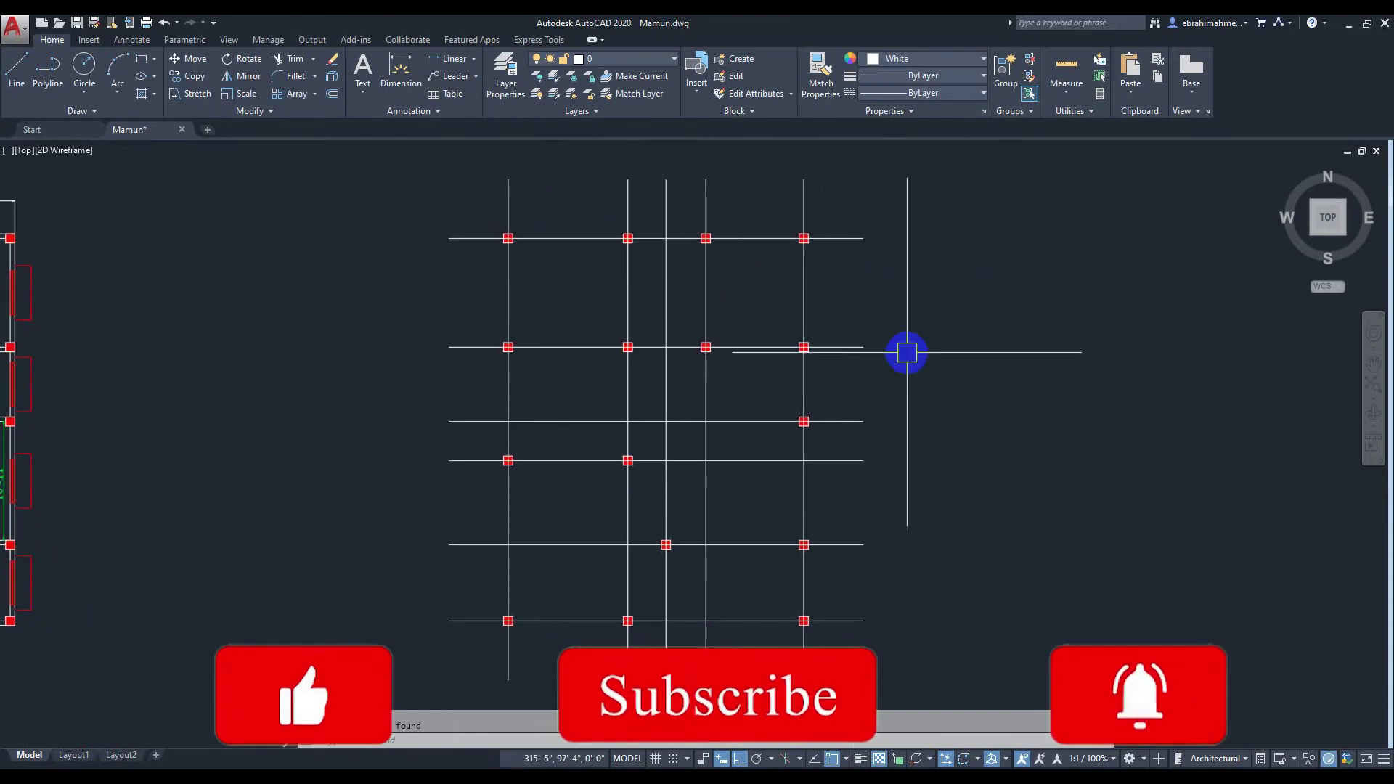
scroll(906, 352, down, 2)
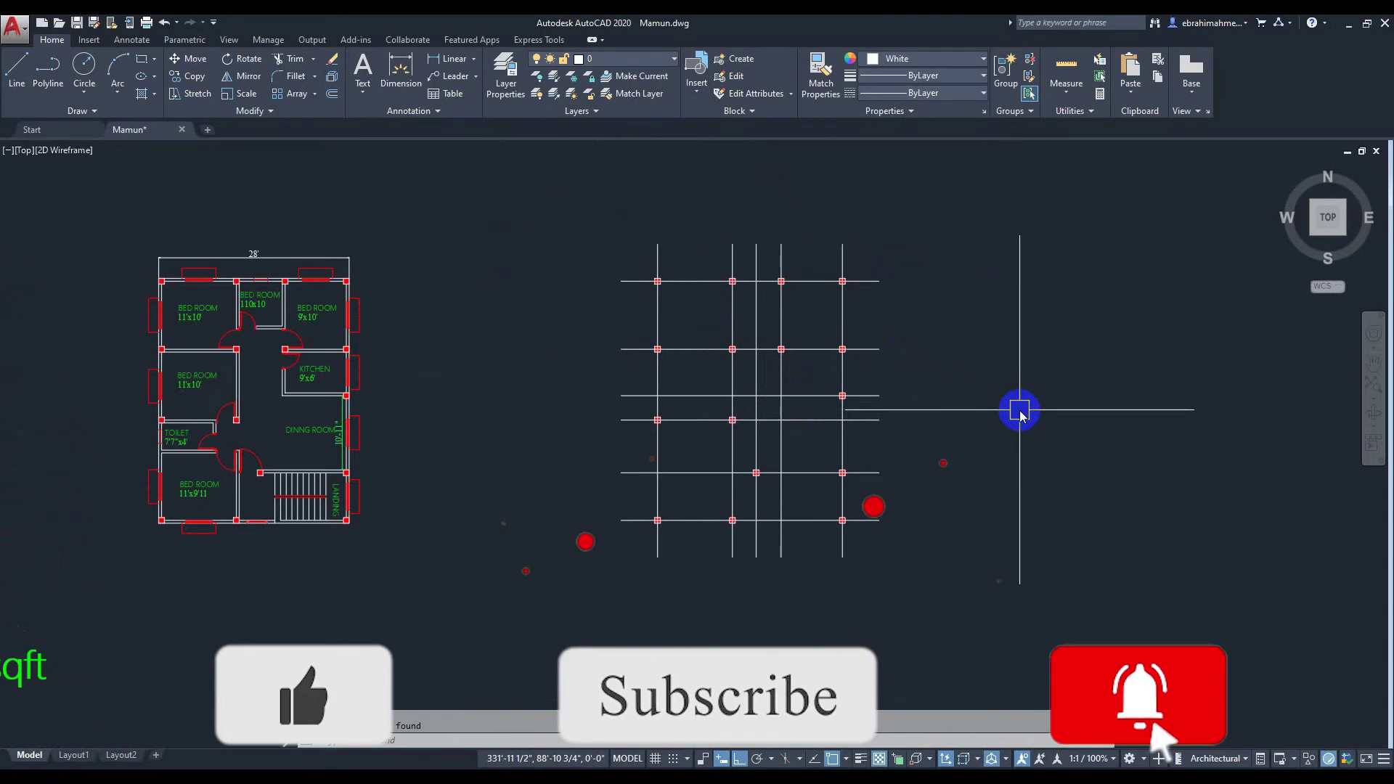
text(c)
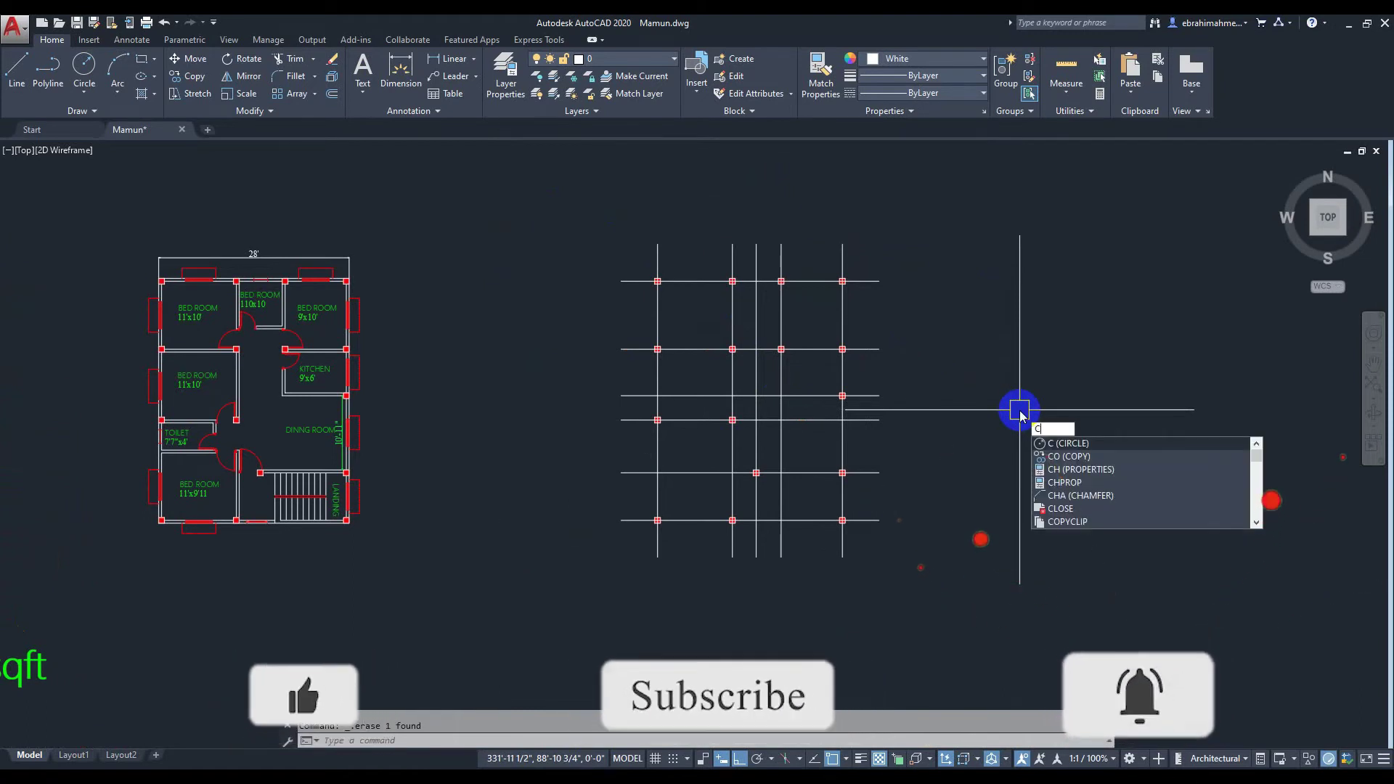
Draw a 1' radius circle in open space right of the trimmed column grid
key(Return)
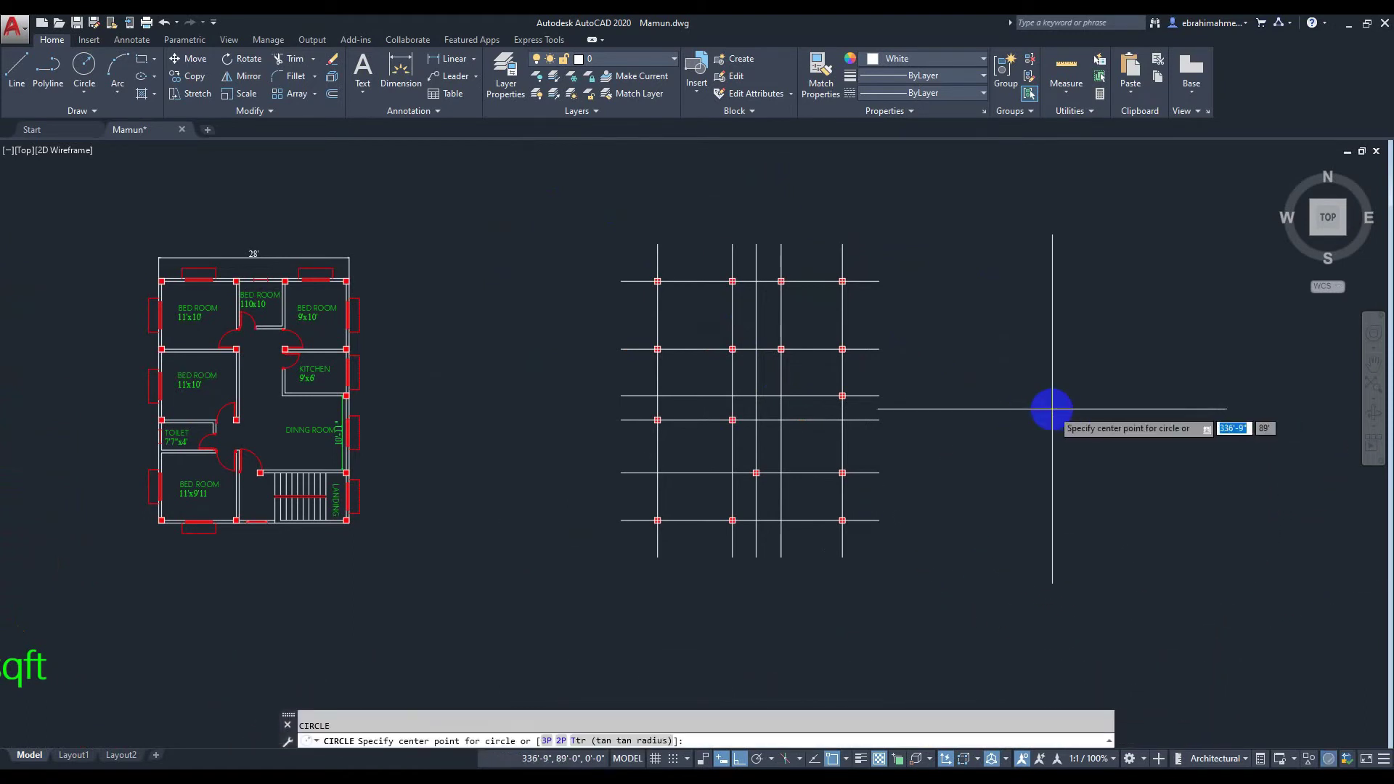
middle_drag(1052, 408, 930, 396)
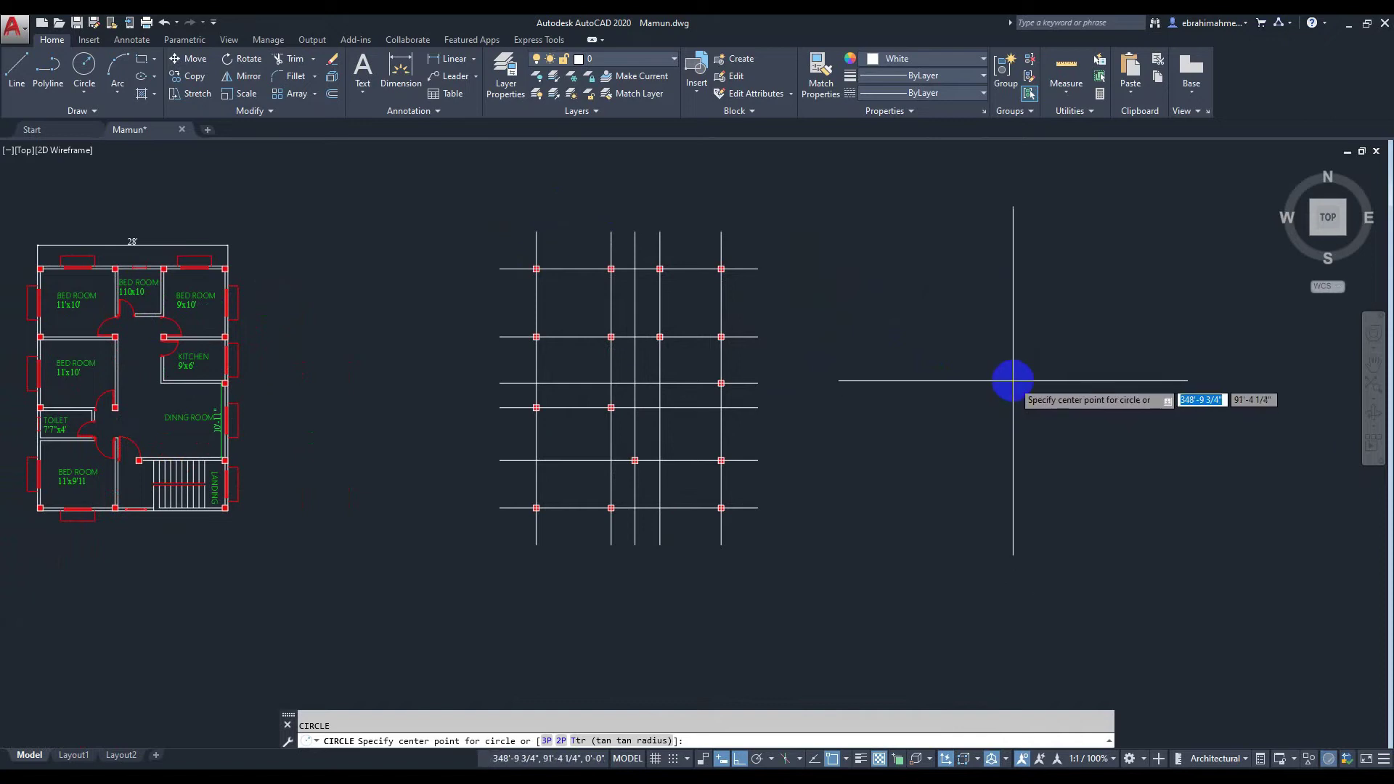
click(1013, 379)
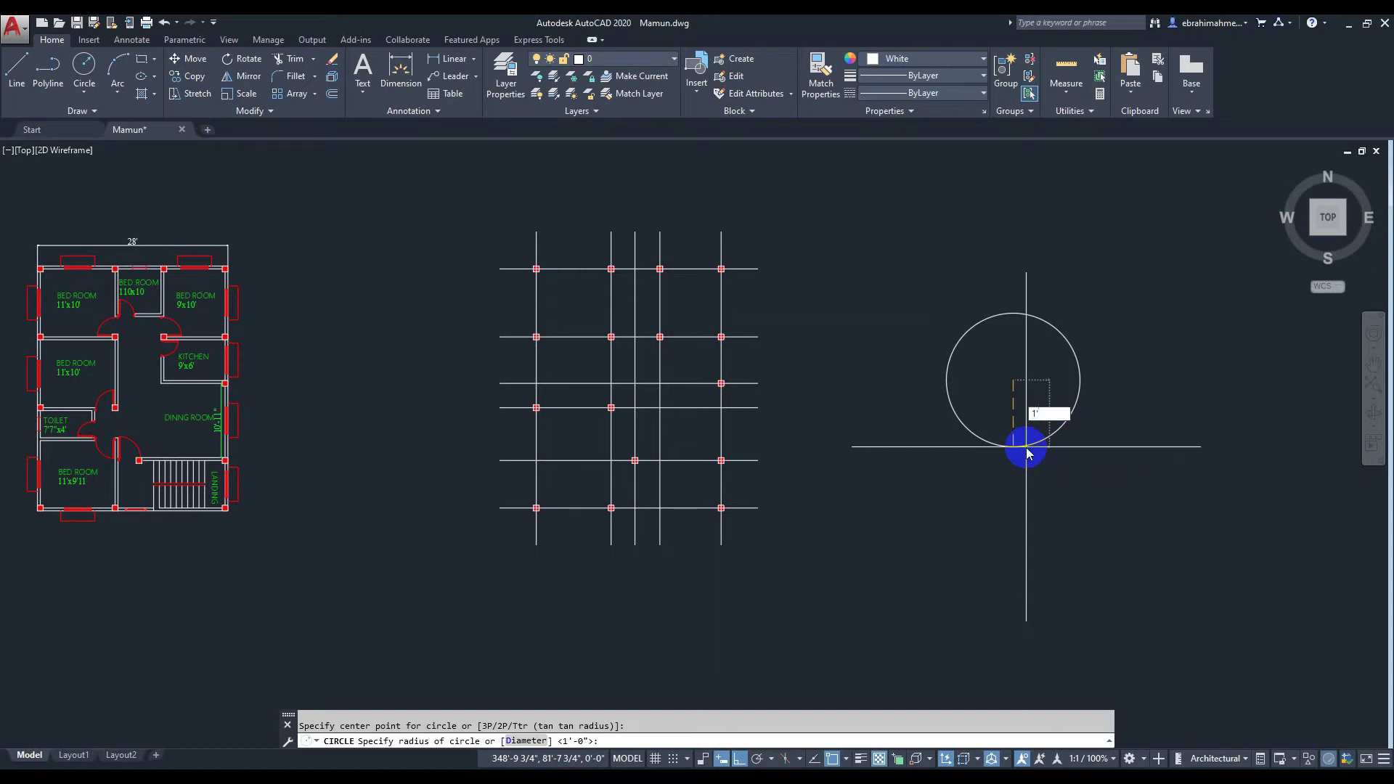
key(Return)
scroll(1030, 375, up, 2)
scroll(1055, 352, up, 1)
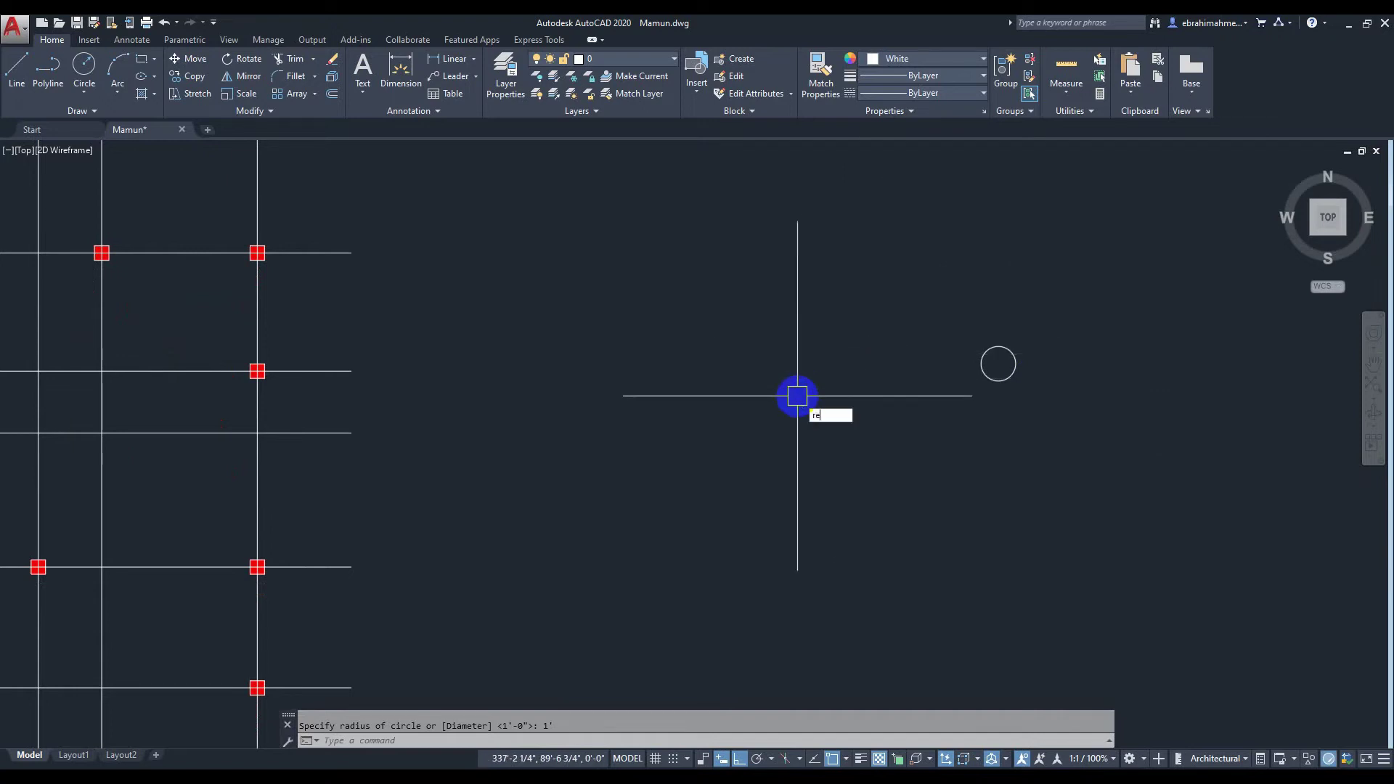
Add a middle-justified capital A, 1' high at 0 rotation, at the circle's centre
key(Return)
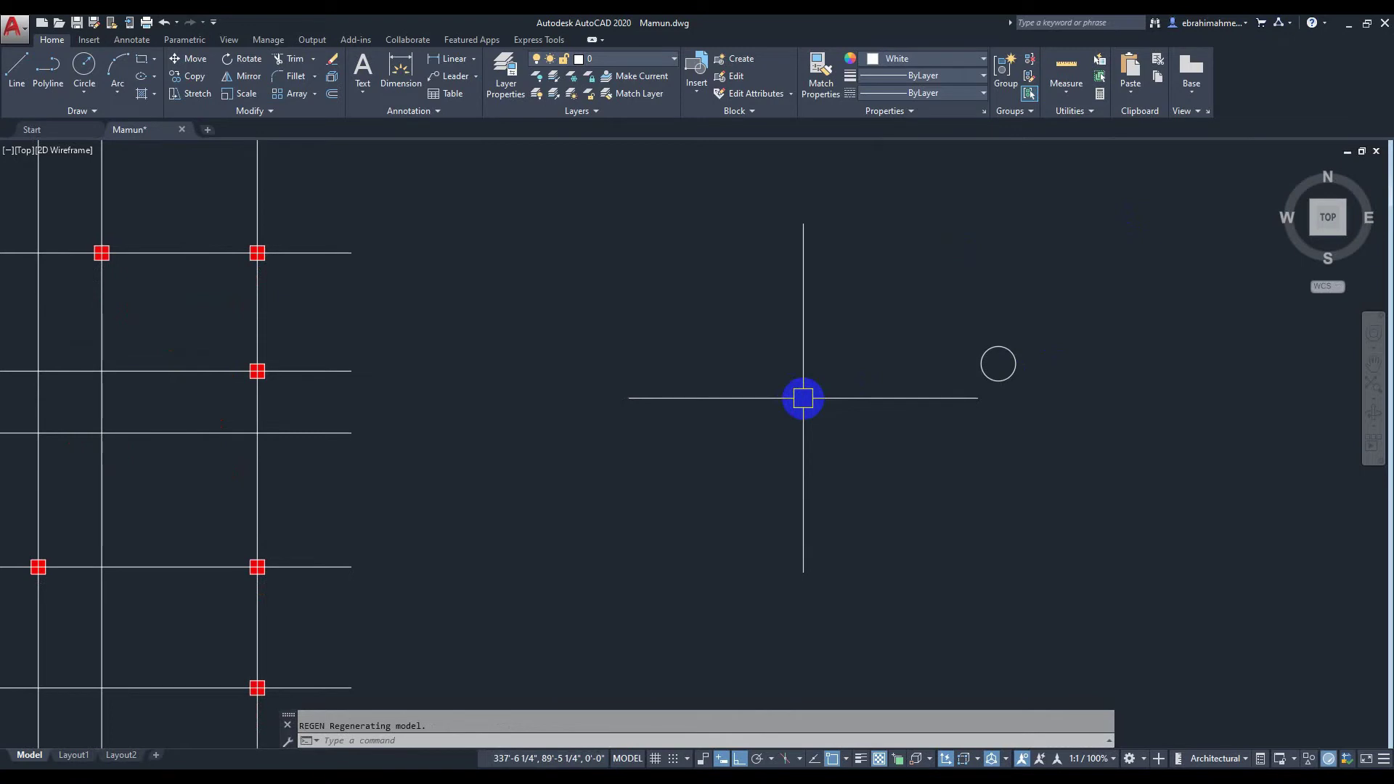
text(dr)
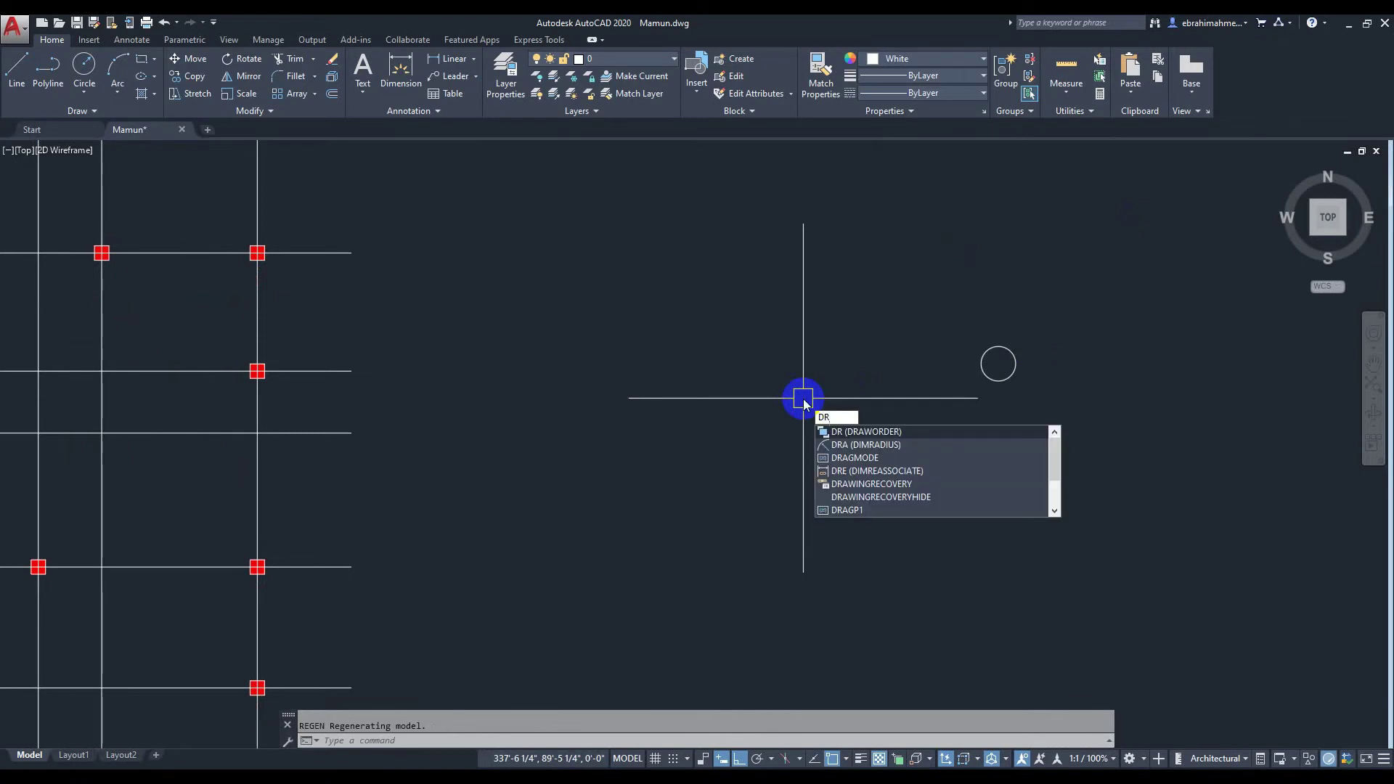
text(t)
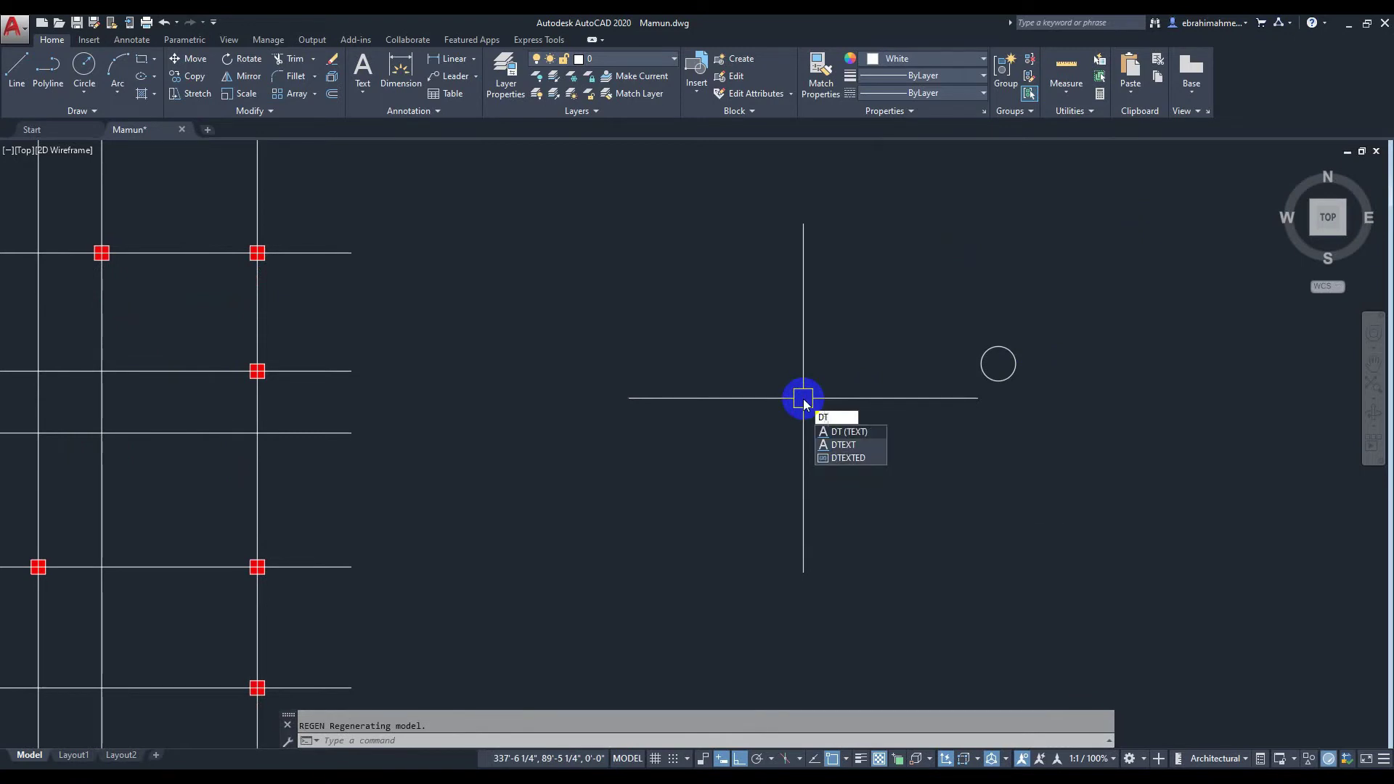
key(Return)
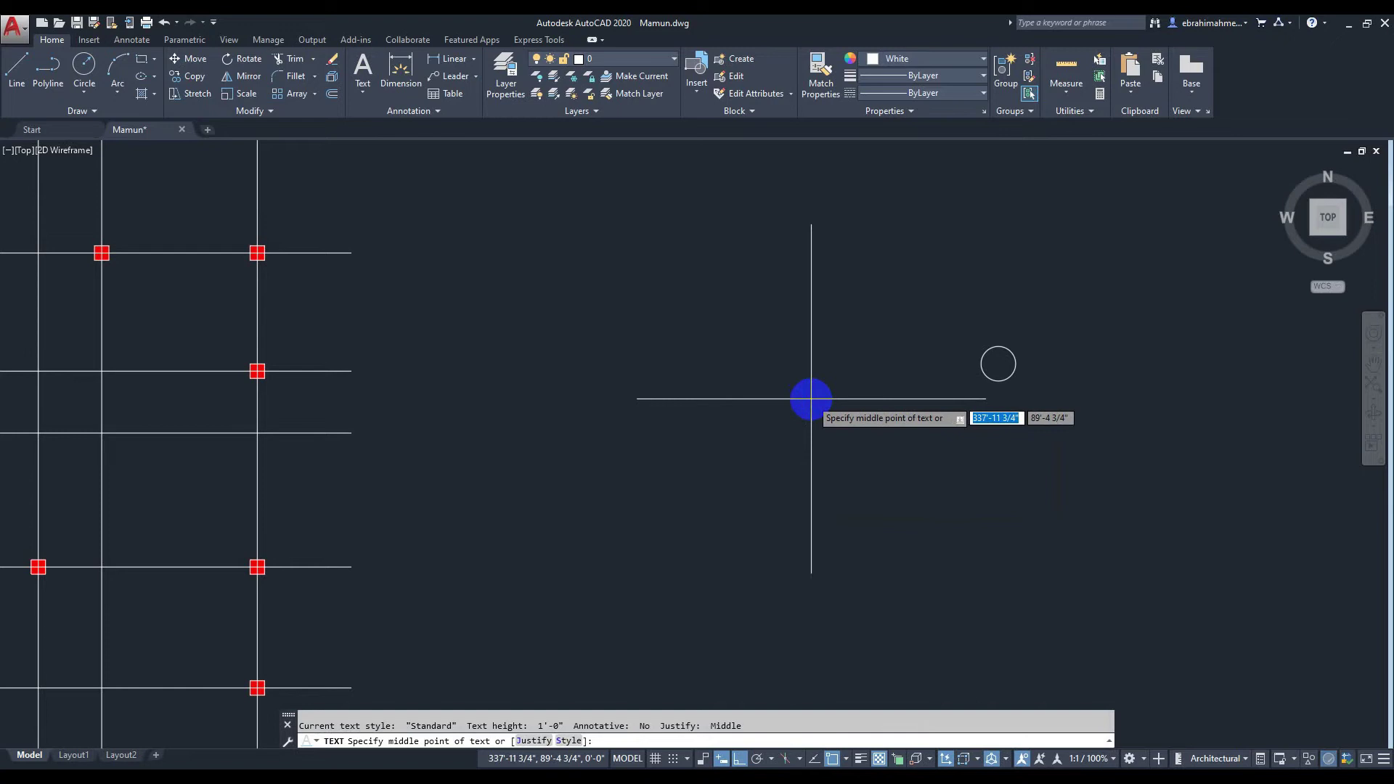
key(Return)
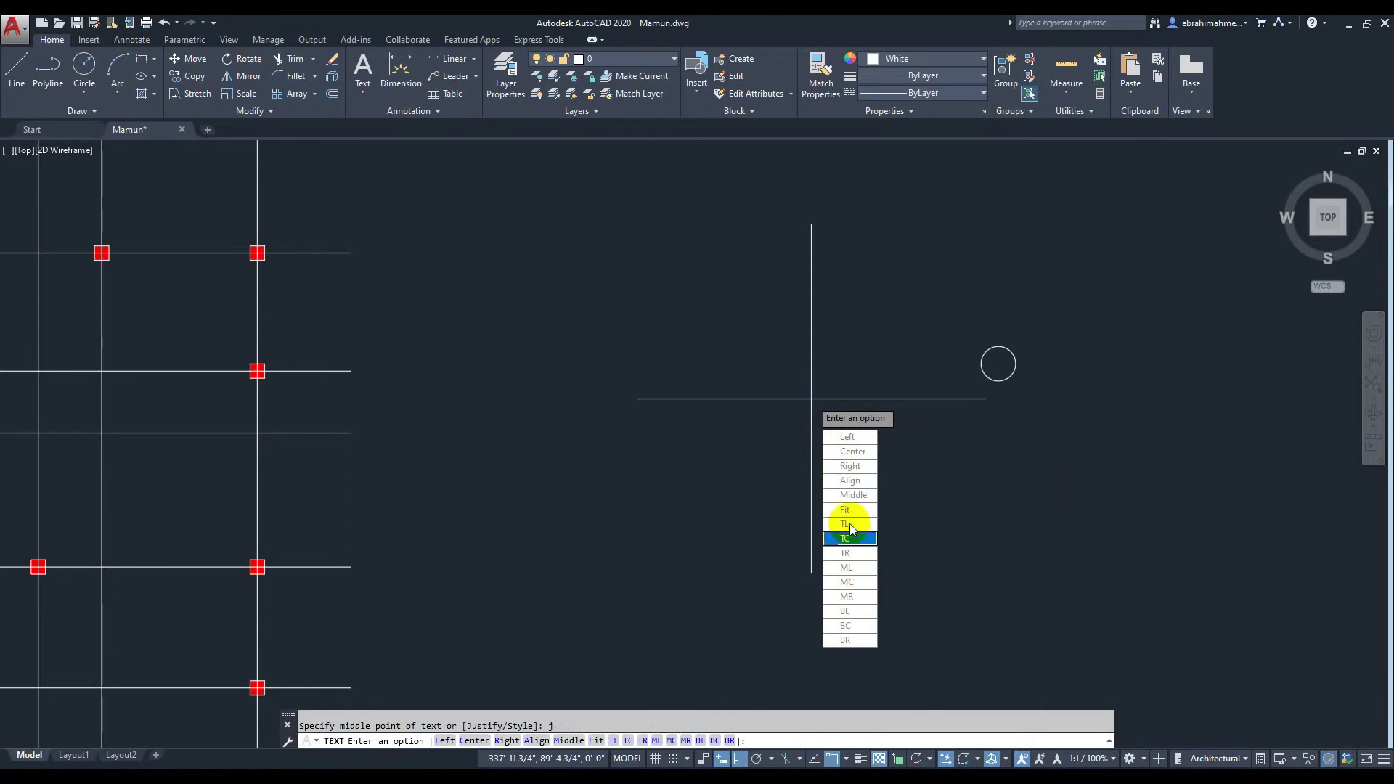
key(Return)
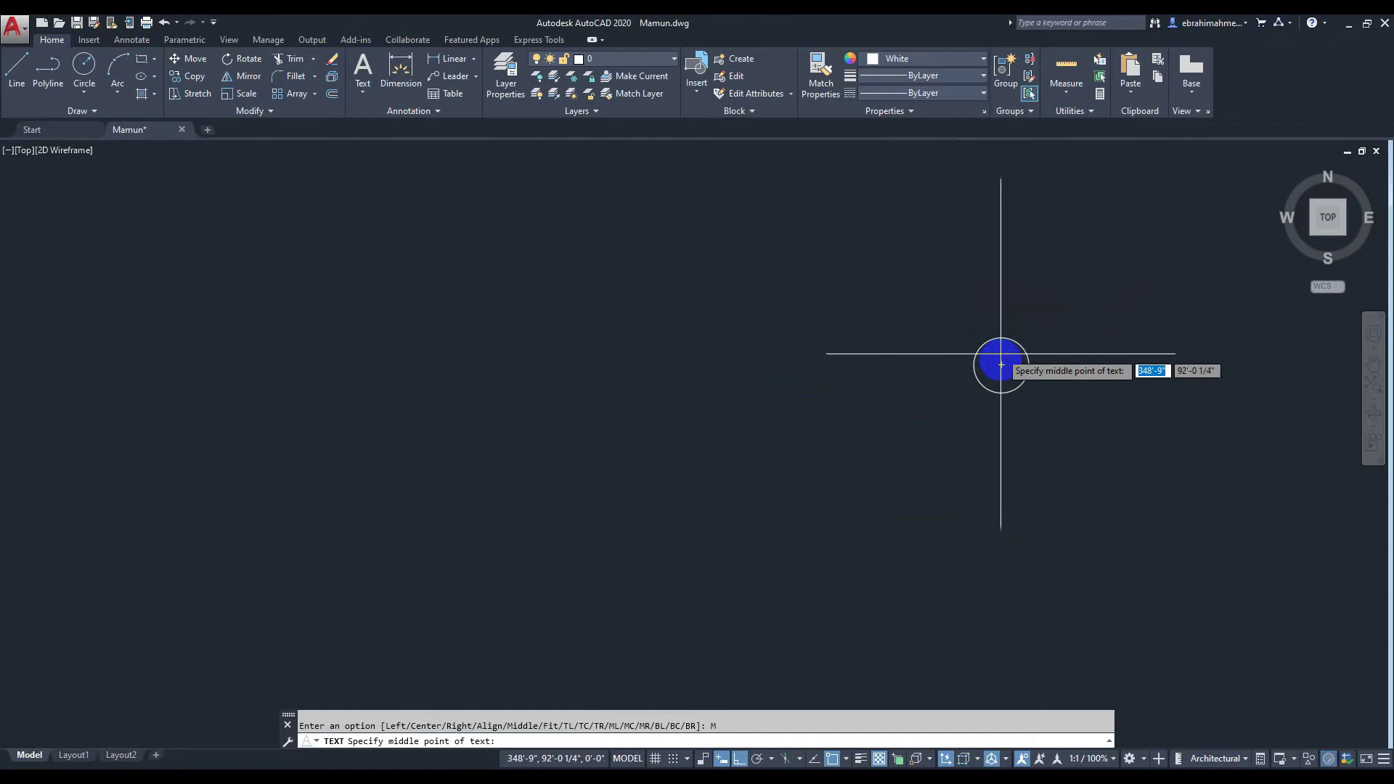
click(1001, 364)
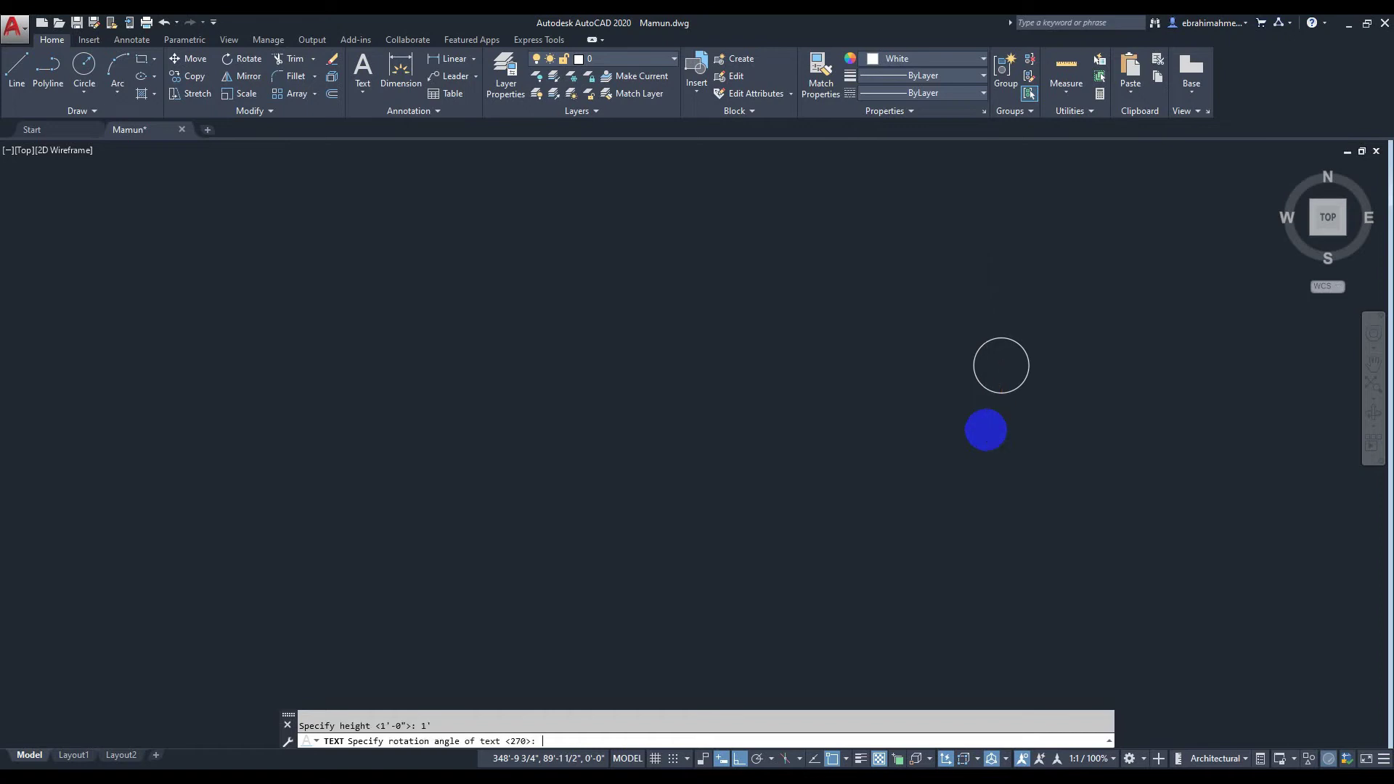
key(Return)
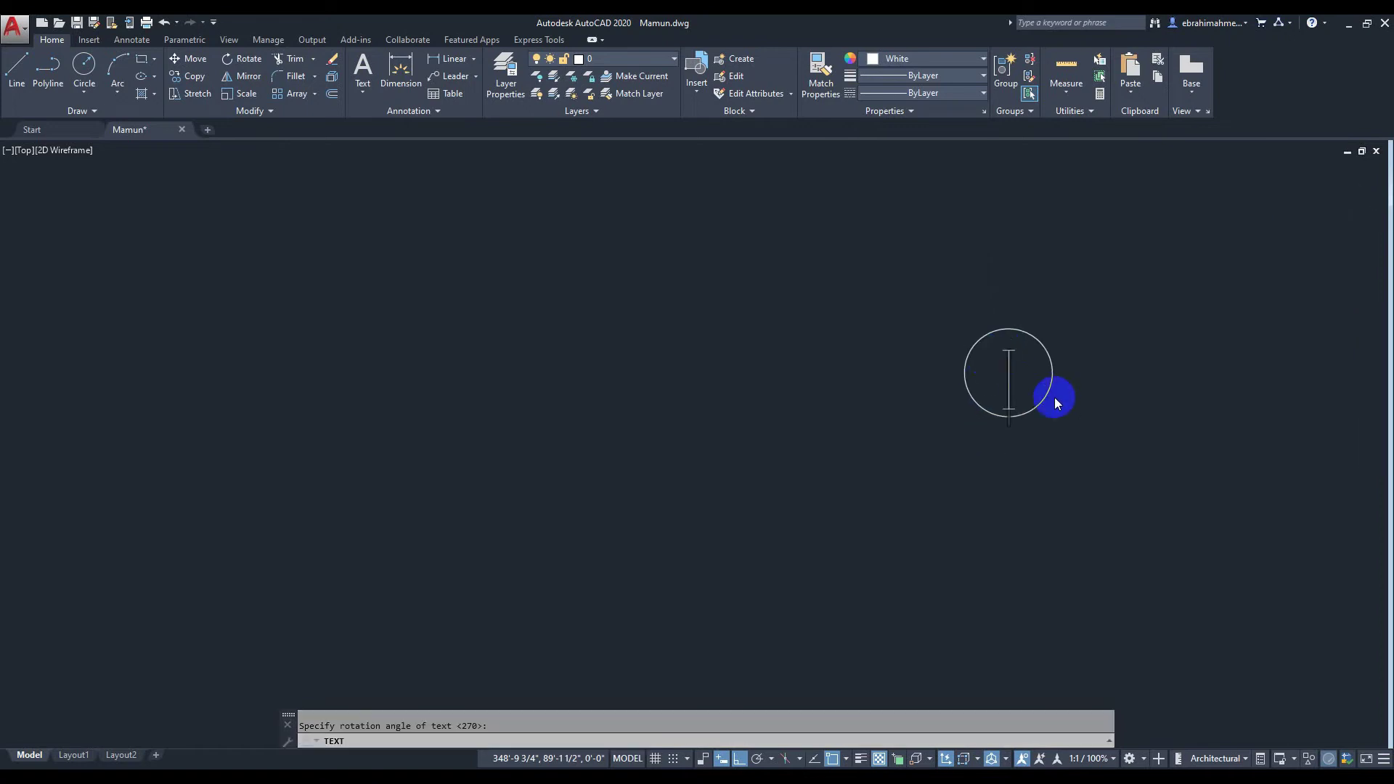
text(A)
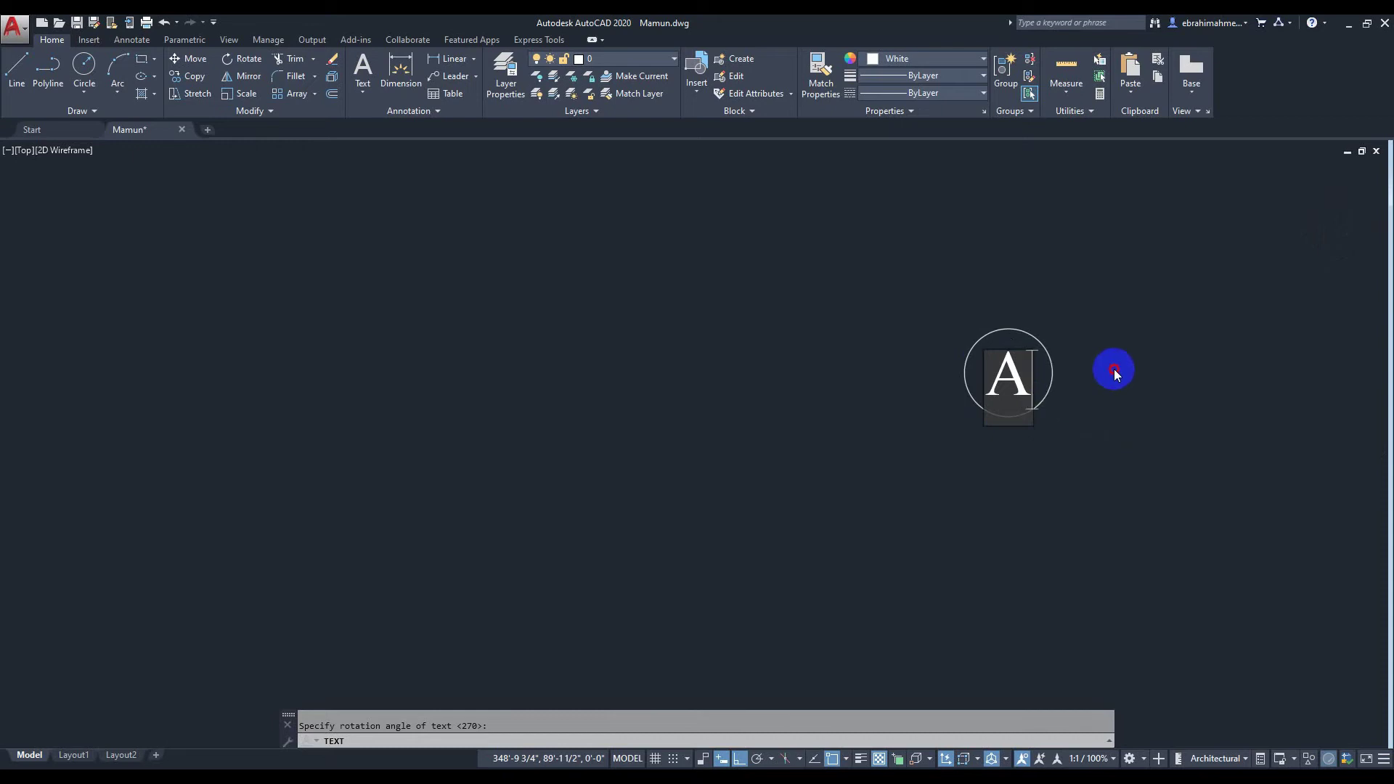
scroll(1103, 399, down, 1)
scroll(1088, 447, down, 2)
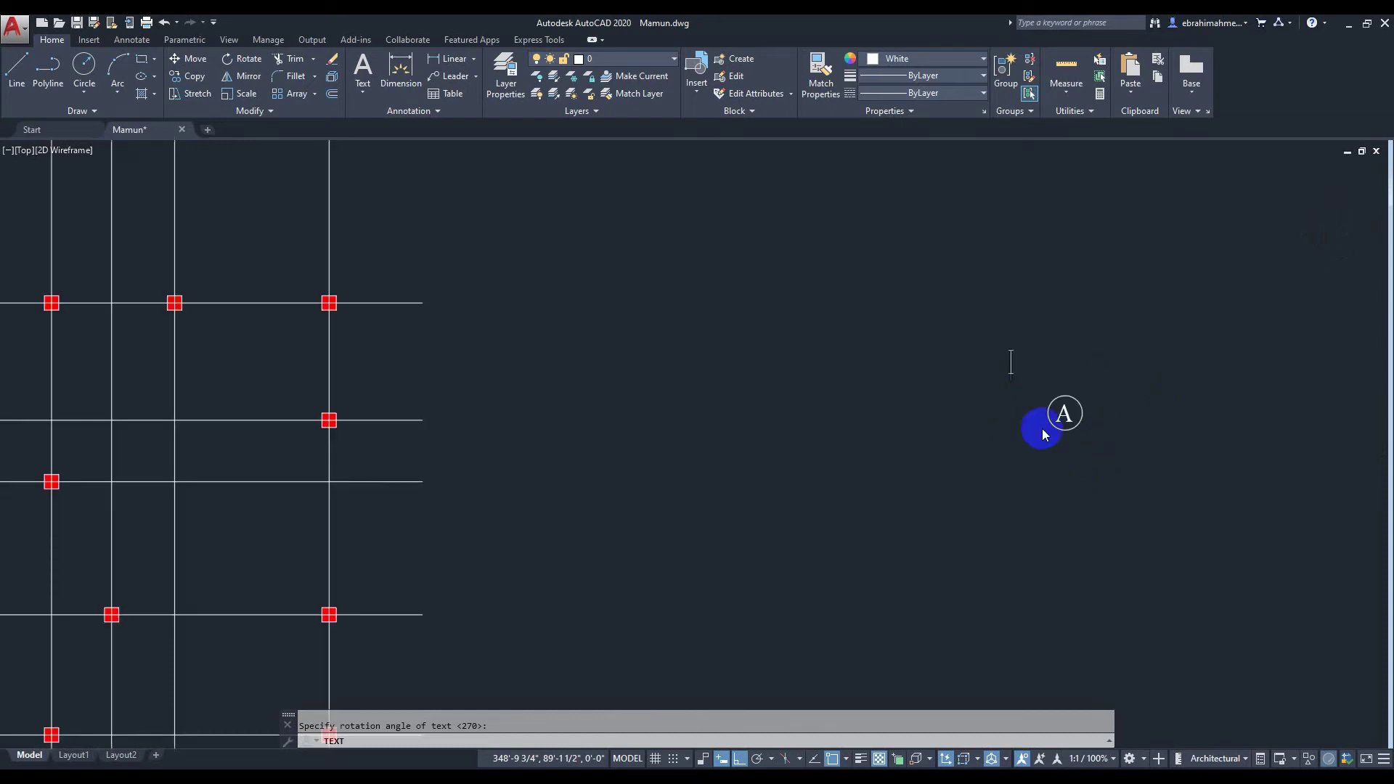
key(Return)
Select the circled A bubble after starting a rotation and cancelling it
click(992, 334)
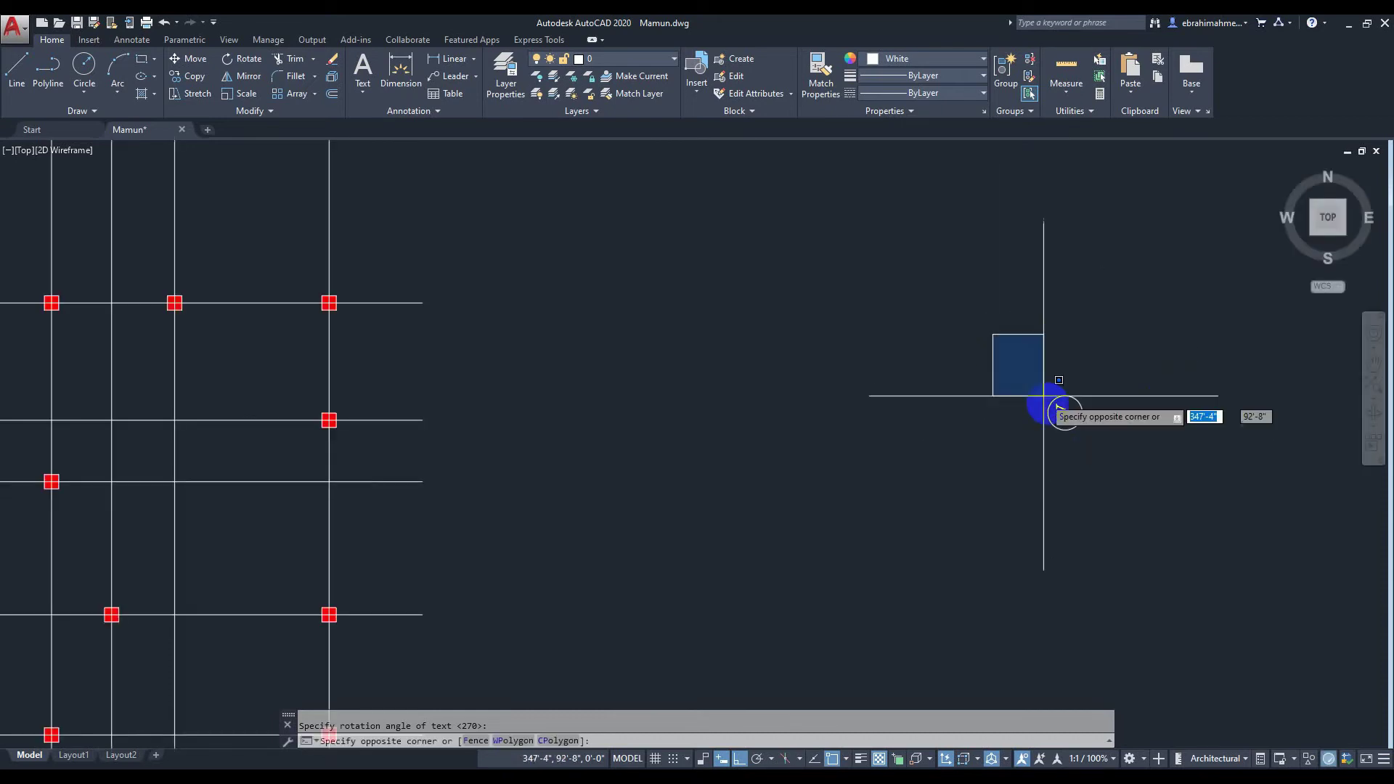
click(1097, 452)
text(c)
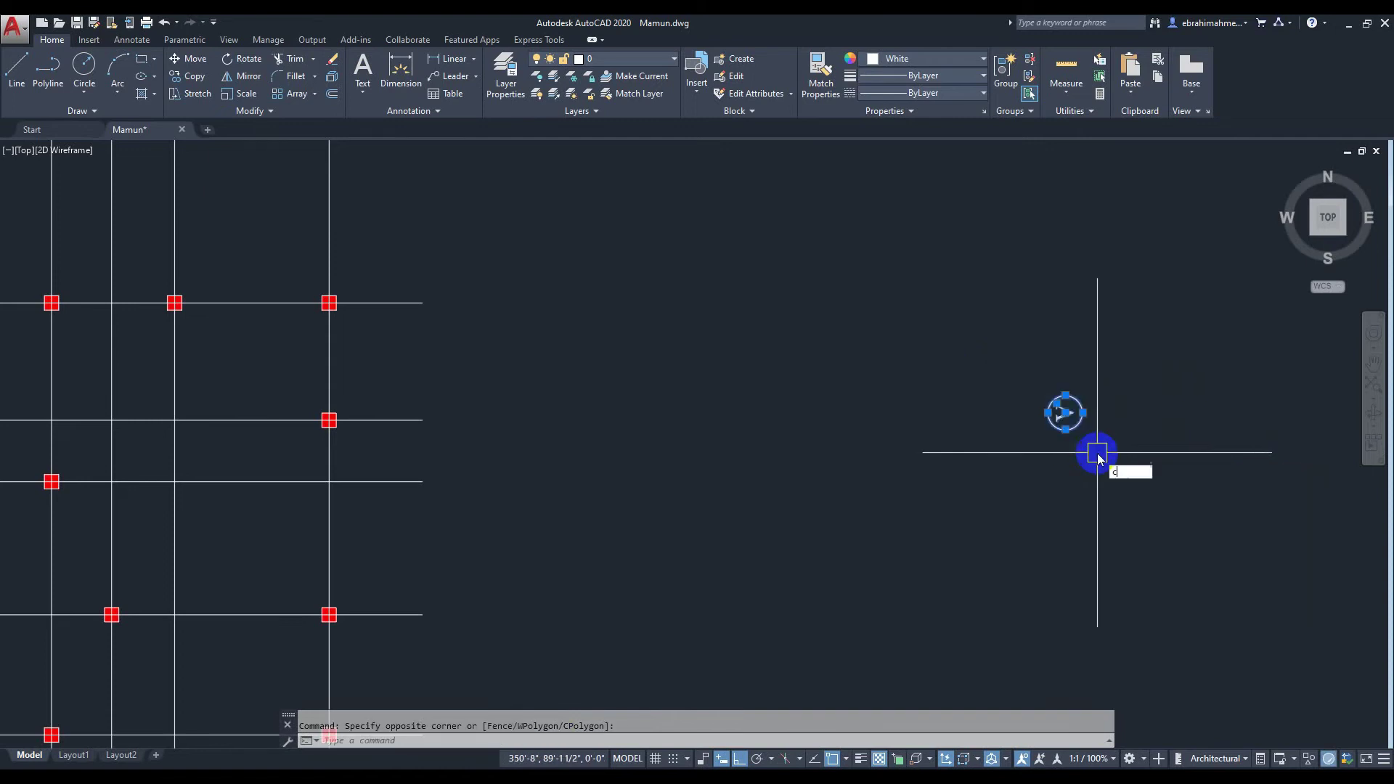
key(BackSpace)
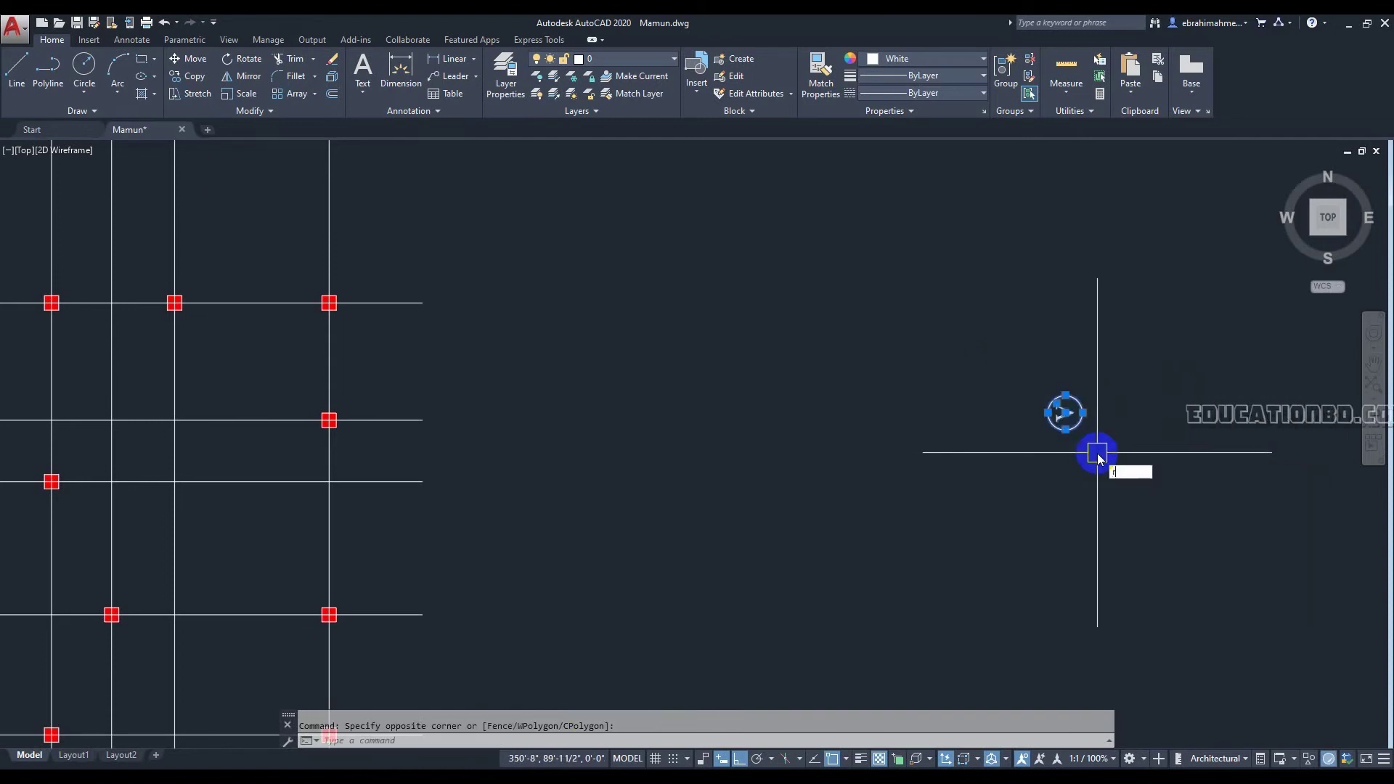
text(o)
key(Return)
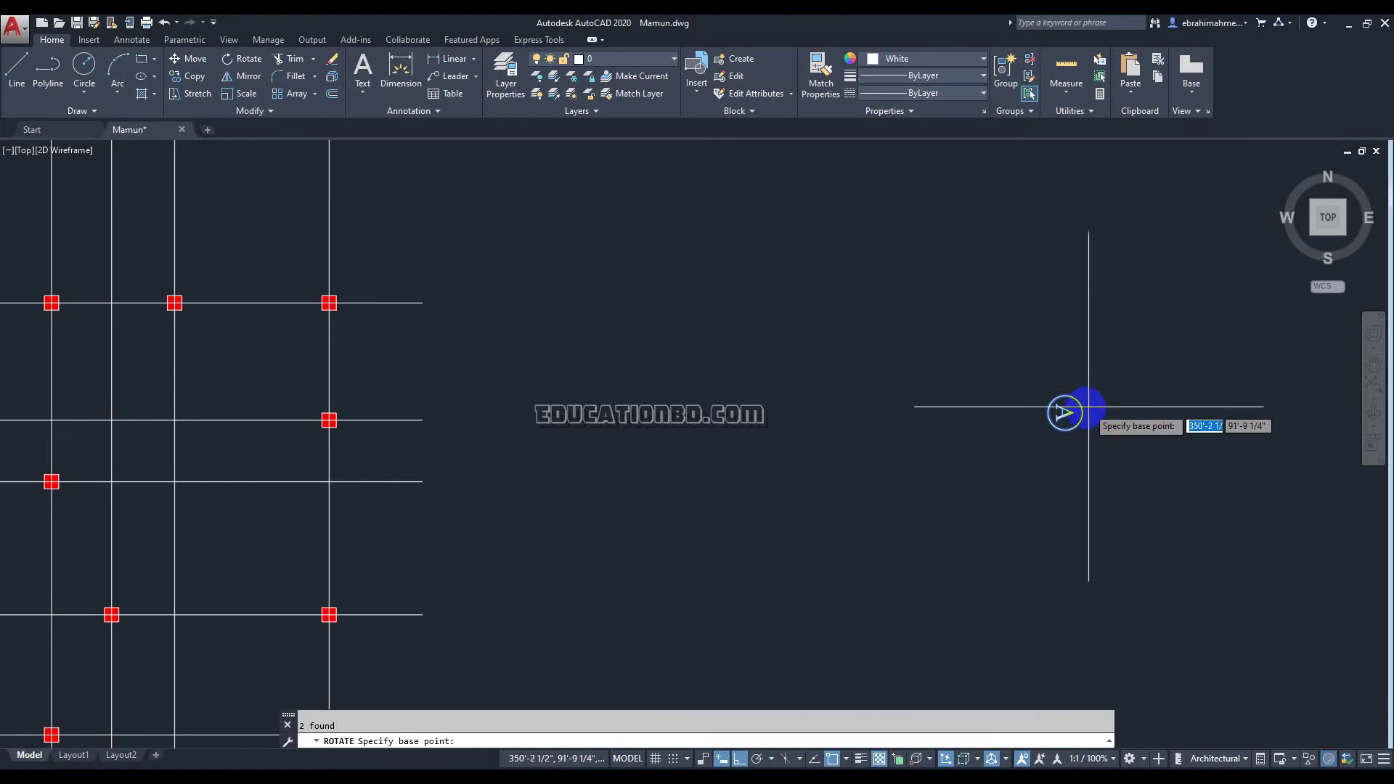
click(1064, 412)
key(Escape)
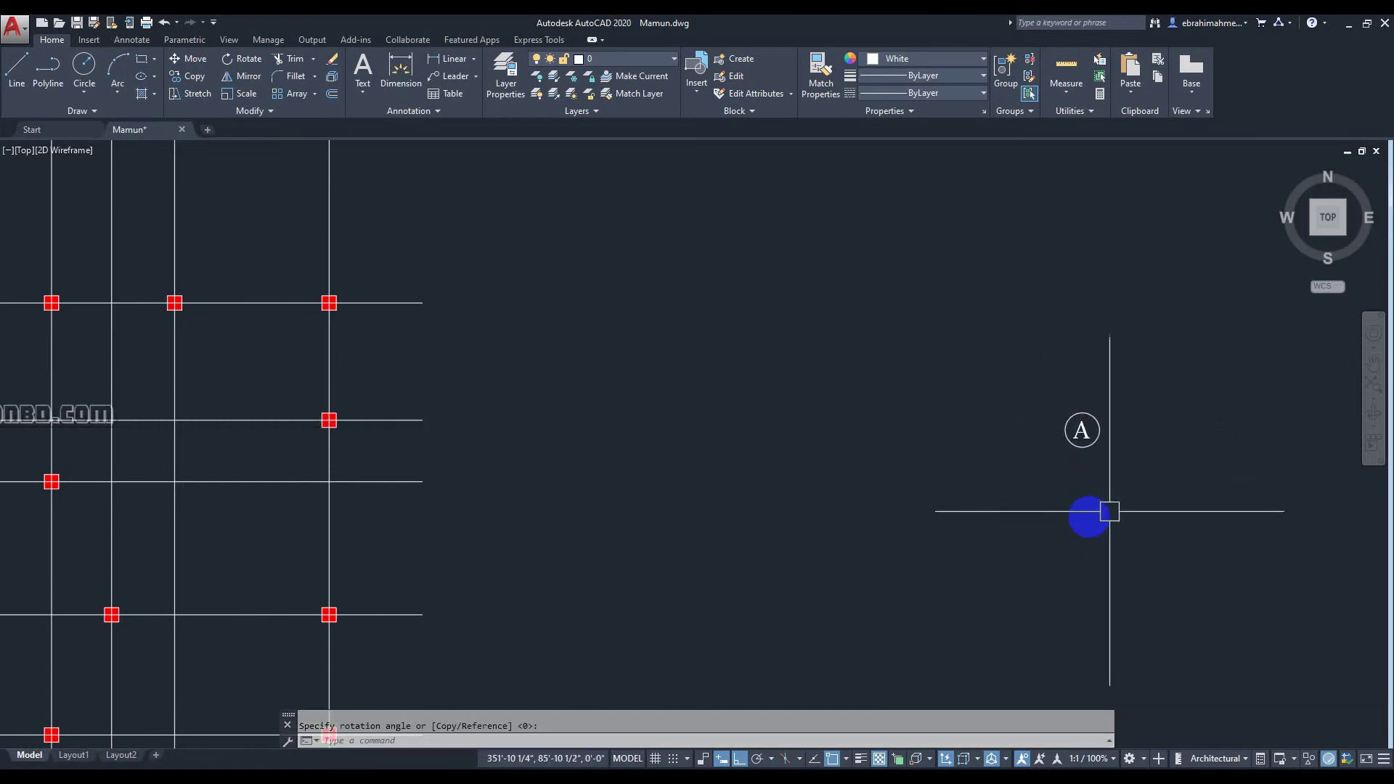
scroll(1089, 512, down, 2)
click(1042, 404)
click(1151, 529)
click(1143, 532)
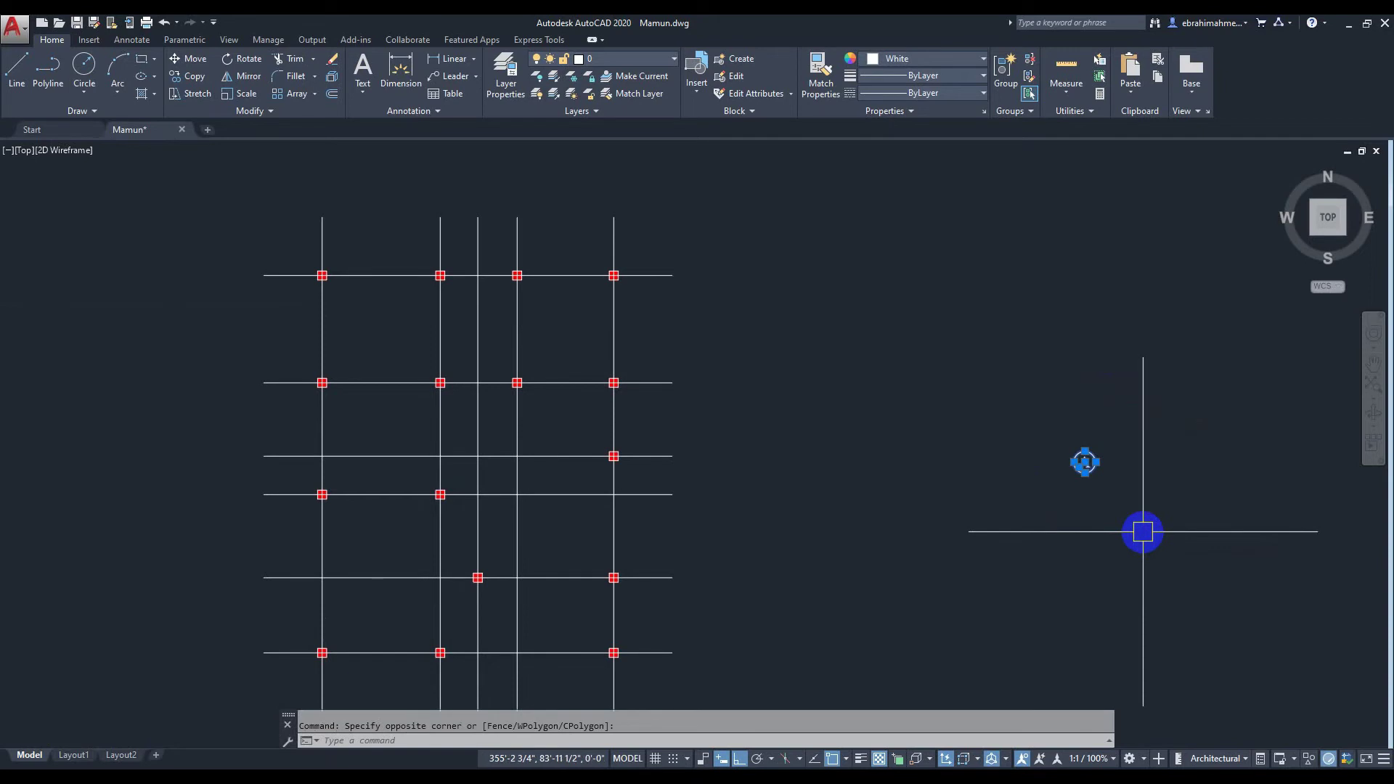
Make a trial copy of the A bubble, then reselect the original bubble
text(CO)
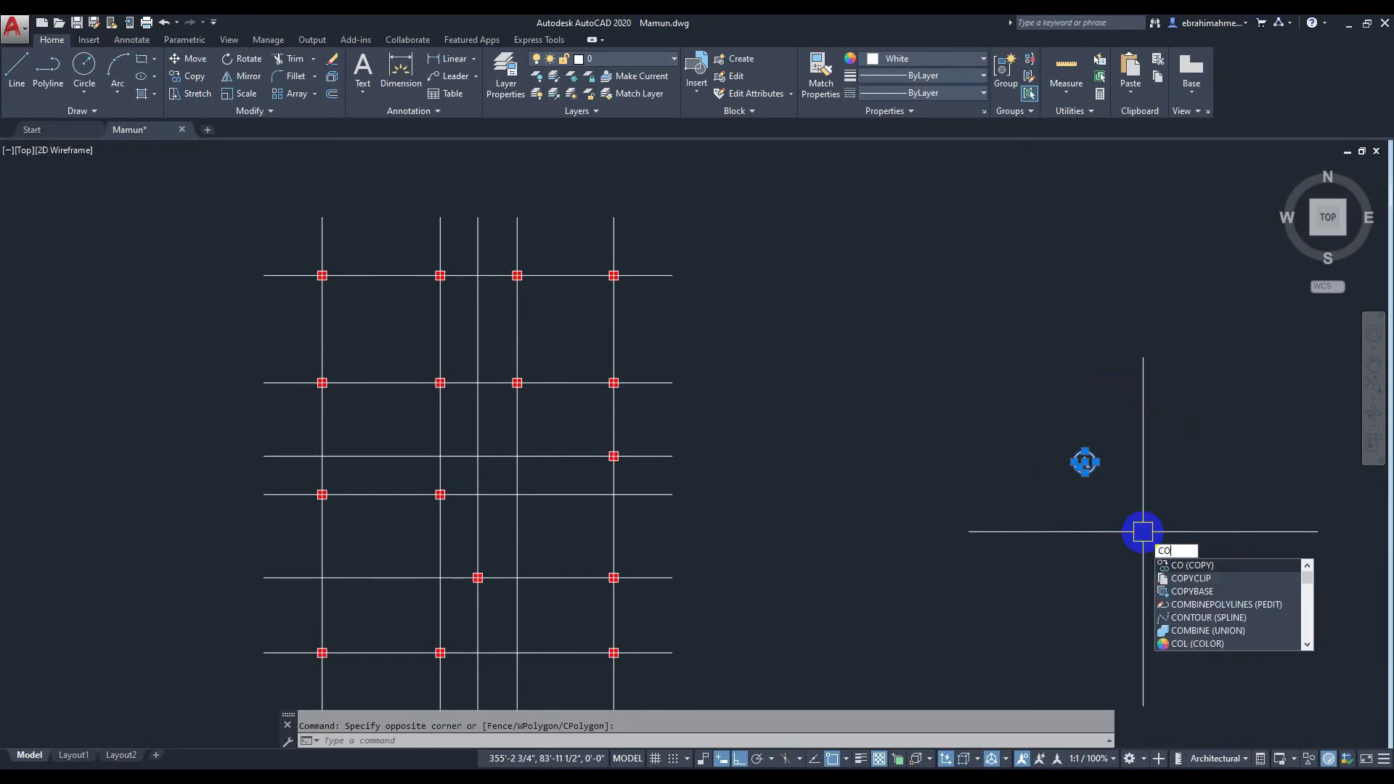
key(Return)
click(1084, 463)
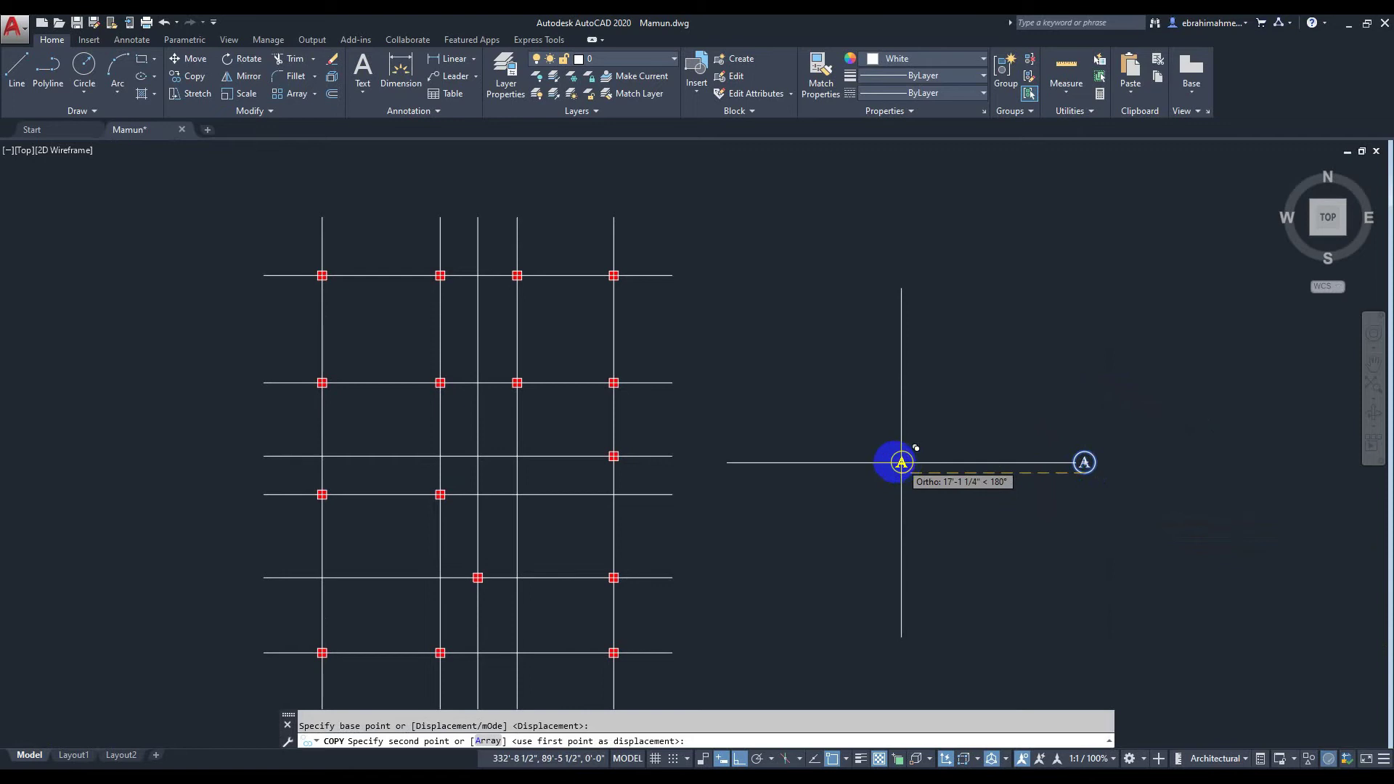
middle_drag(760, 348, 975, 398)
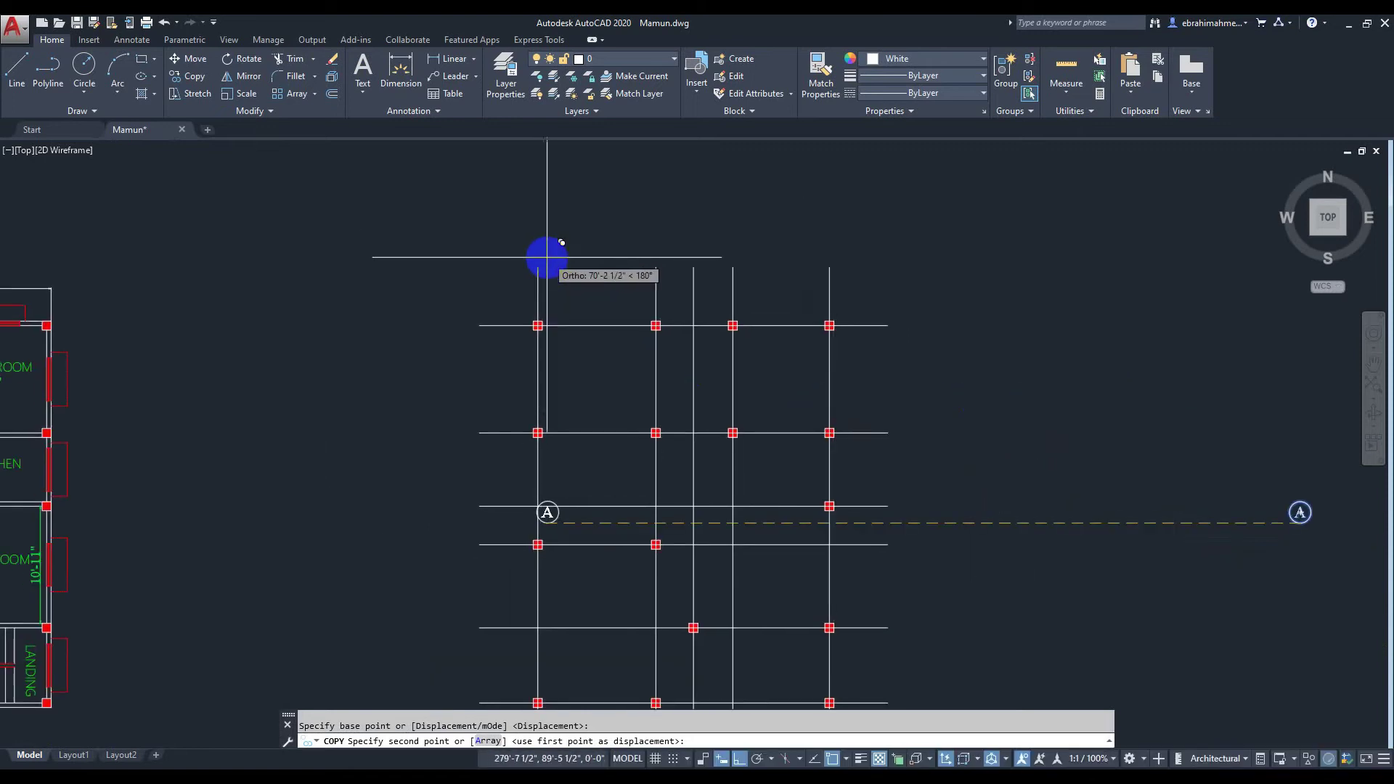
click(334, 392)
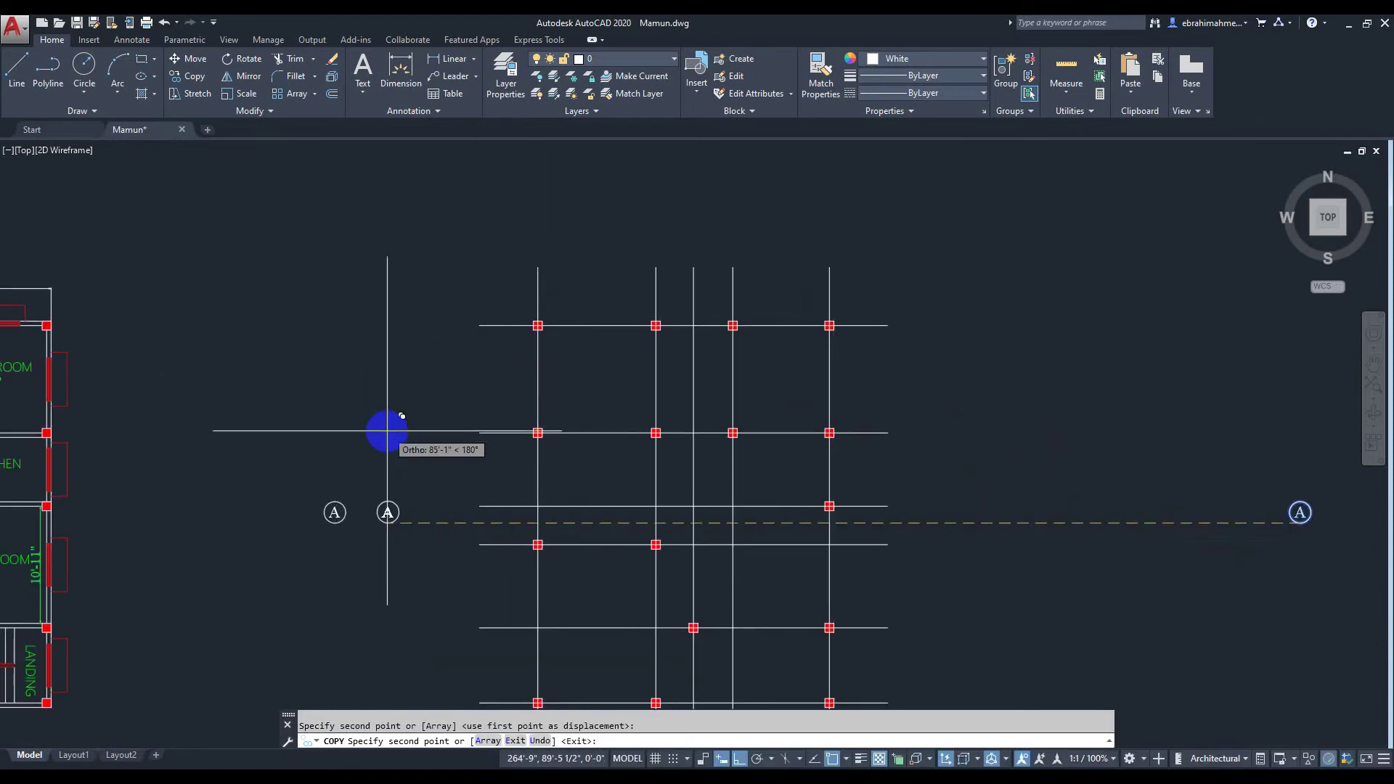
key(Escape)
scroll(387, 431, down, 2)
middle_drag(380, 435, 709, 436)
scroll(619, 406, up, 2)
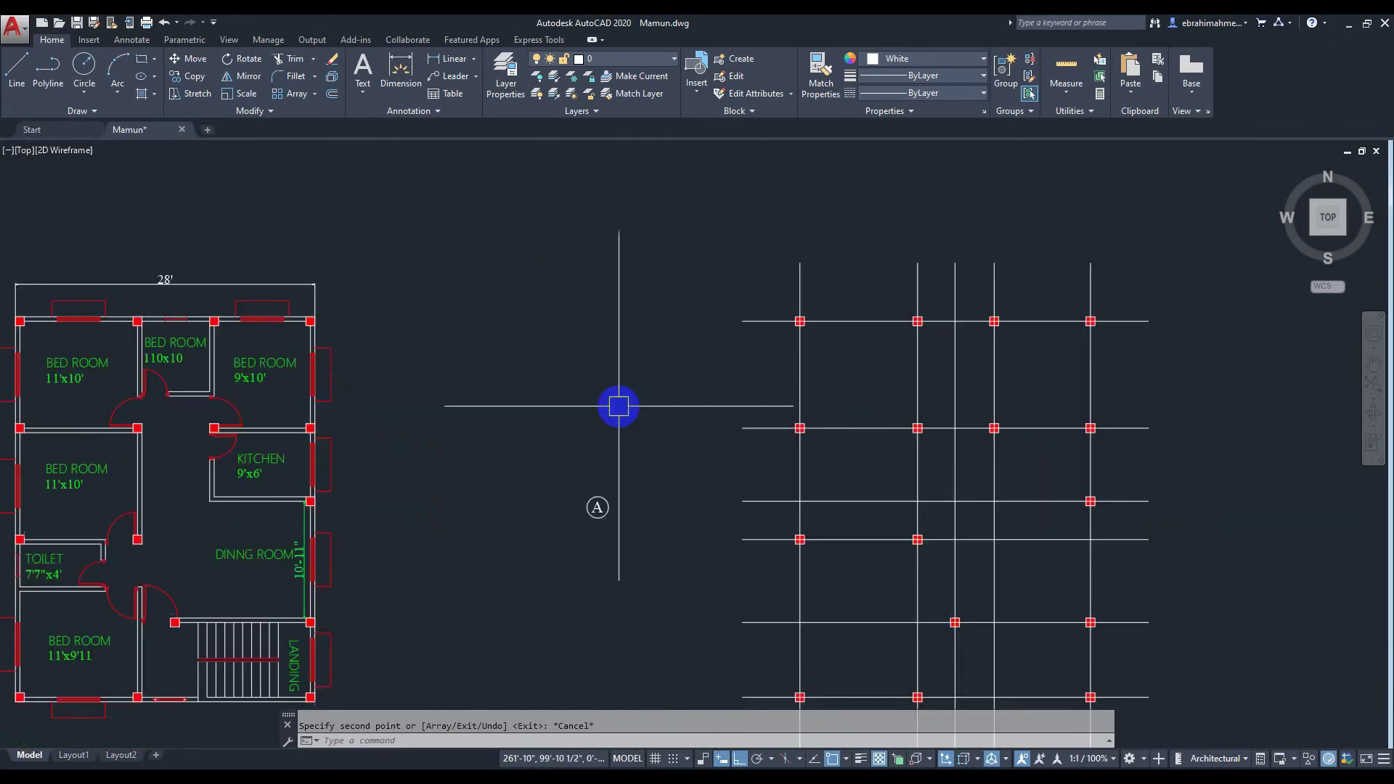
middle_drag(619, 405, 632, 350)
click(713, 545)
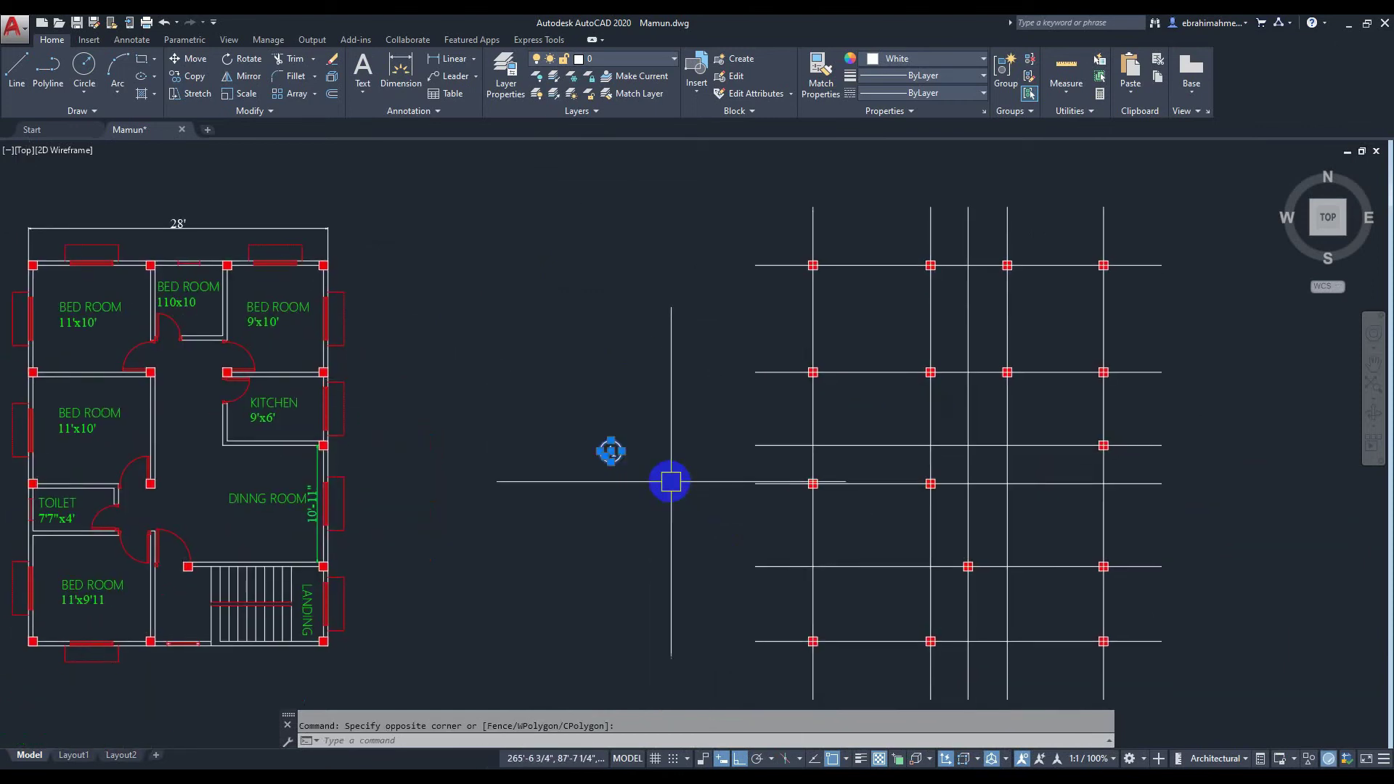
text(Co)
Copy the A bubble above the top ends of the five vertical grid lines
key(Return)
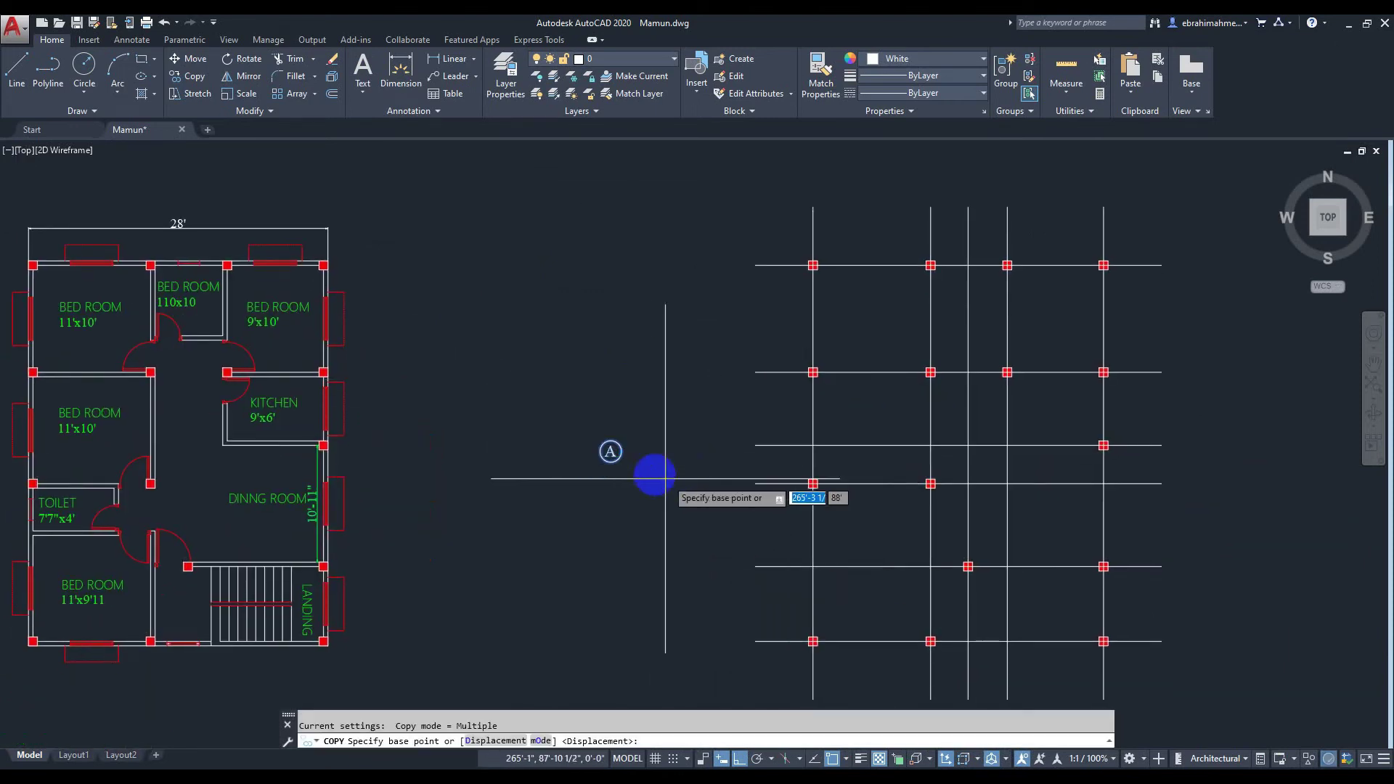
scroll(611, 461, up, 3)
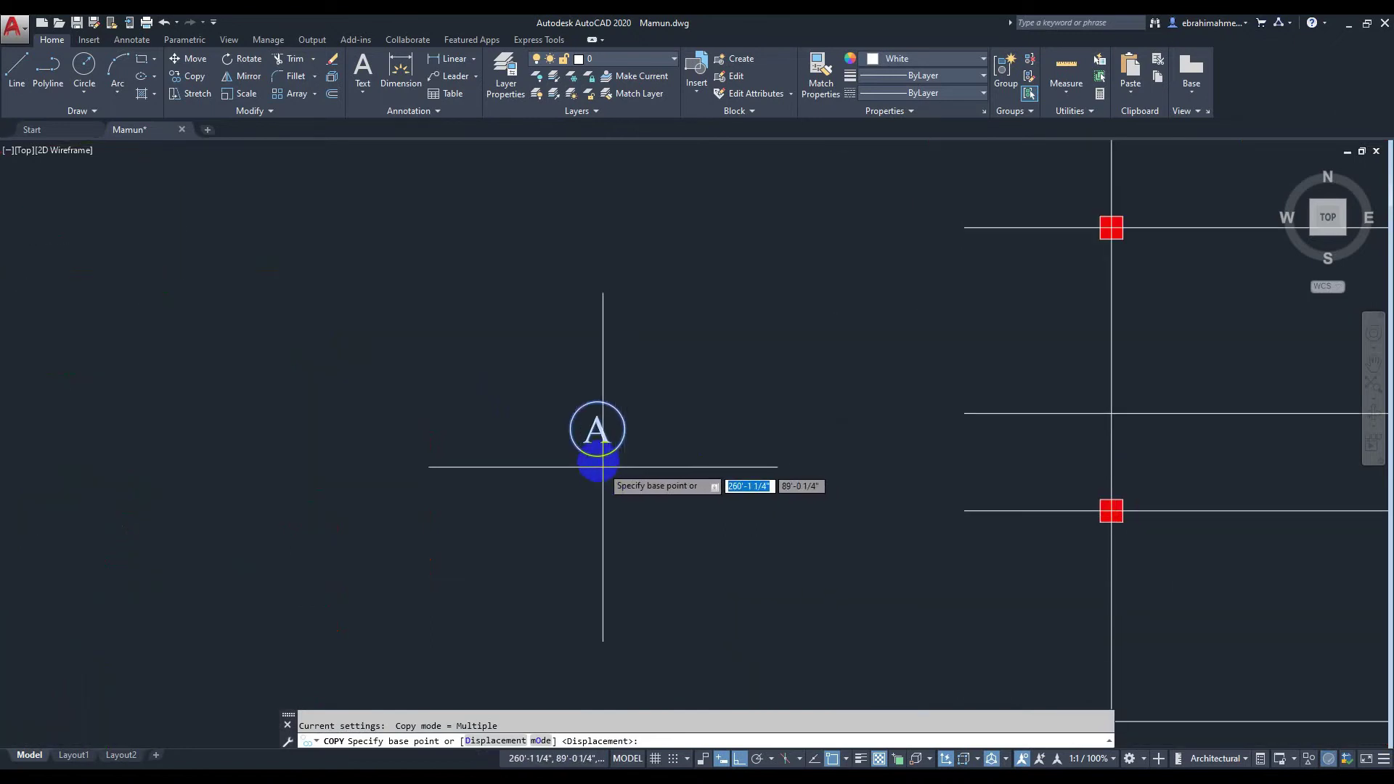
click(596, 456)
scroll(734, 390, down, 2)
mouse_move(853, 201)
middle_down()
mouse_move(611, 313)
mouse_move(571, 432)
middle_up()
scroll(573, 505, down, 2)
scroll(610, 436, up, 2)
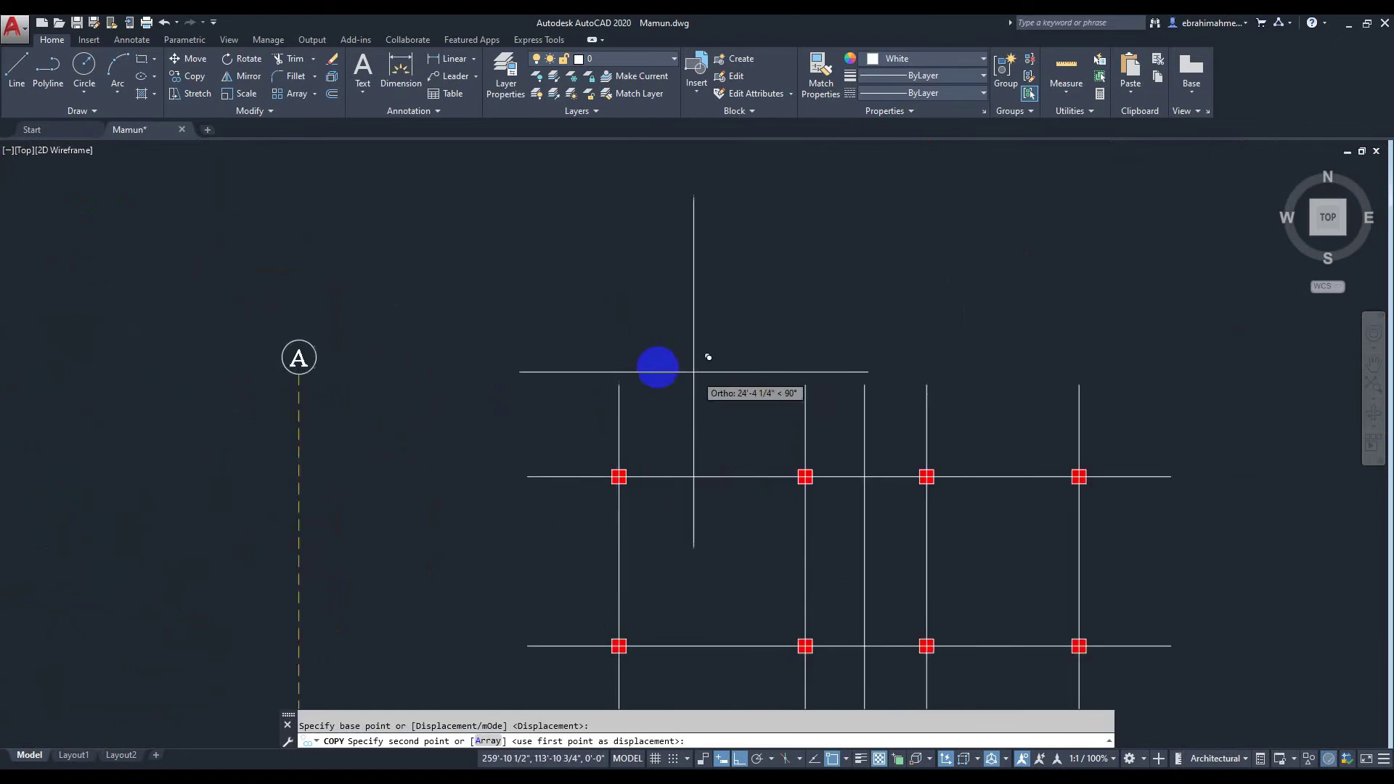
click(619, 385)
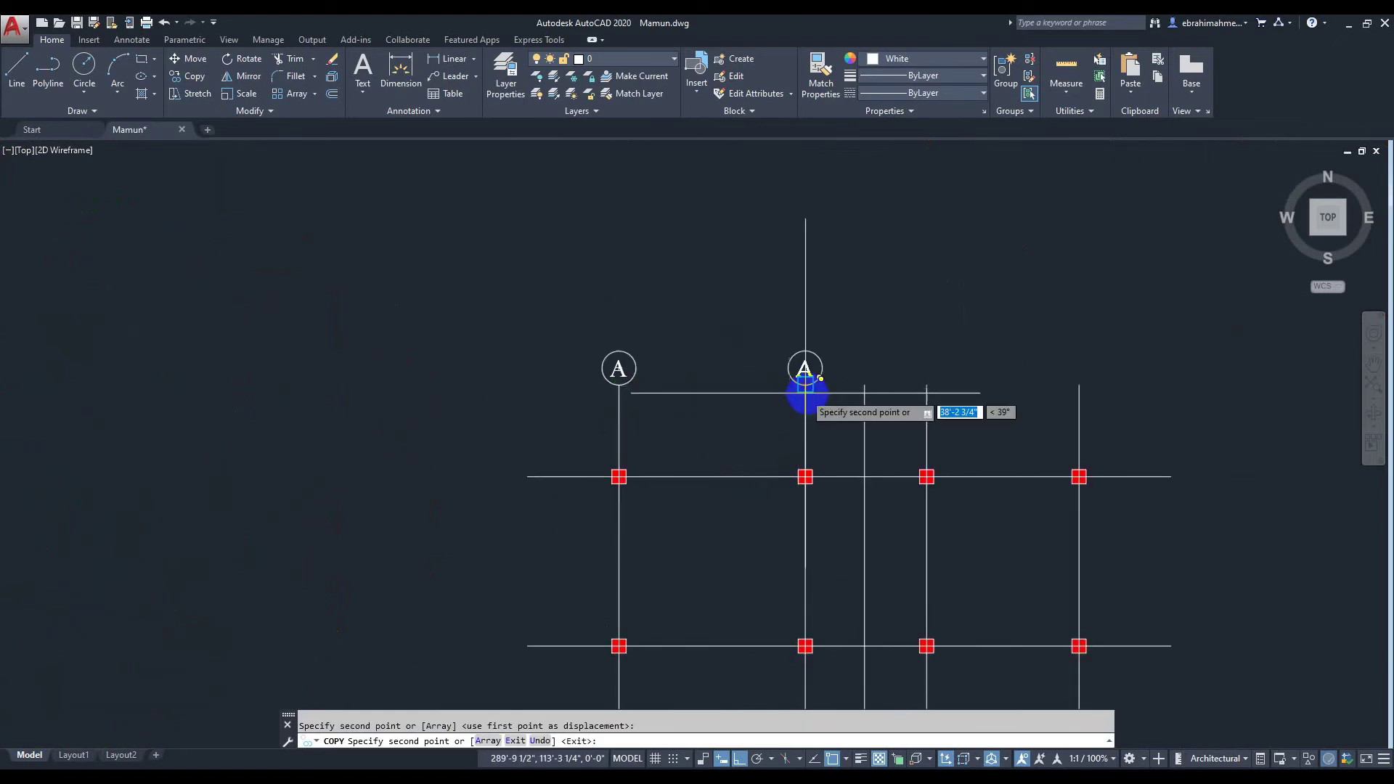
click(804, 385)
click(863, 385)
click(926, 385)
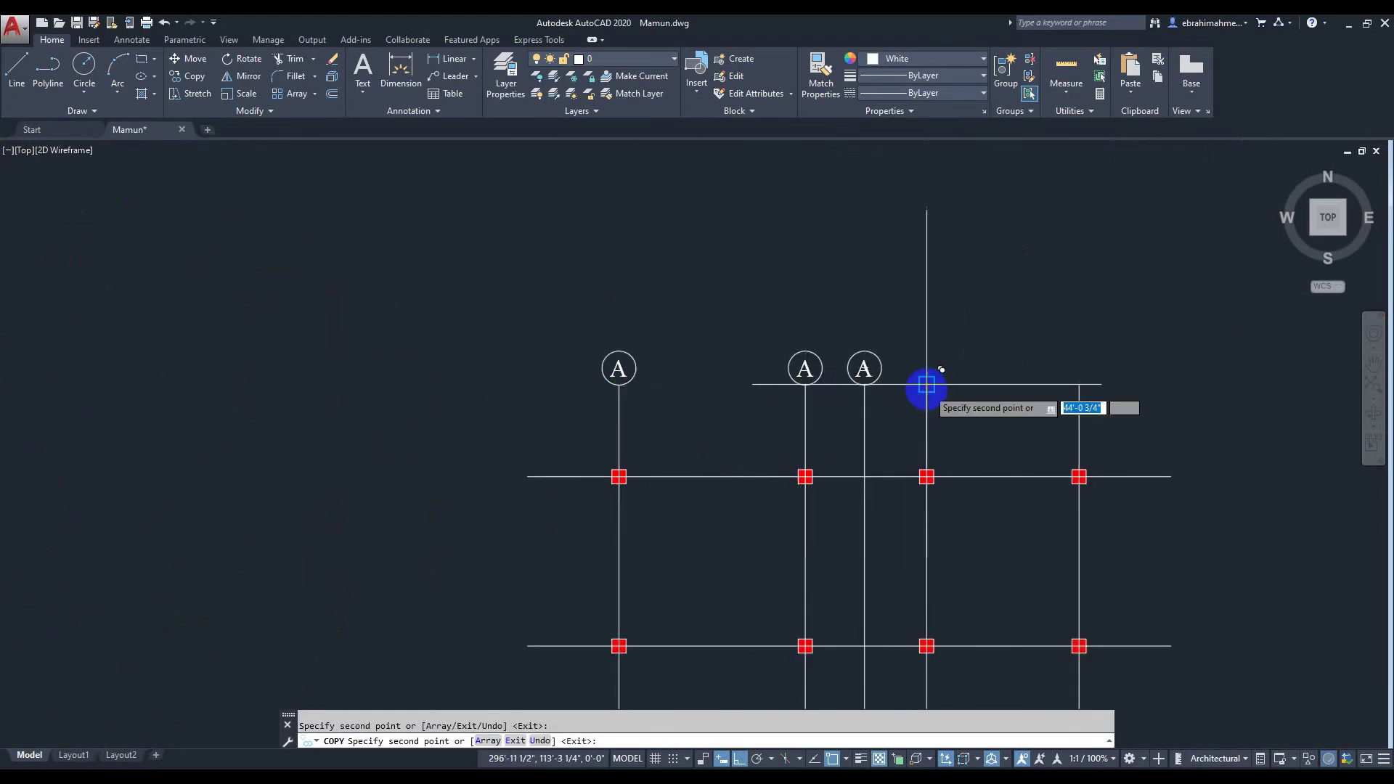
click(1079, 390)
scroll(857, 385, down, 2)
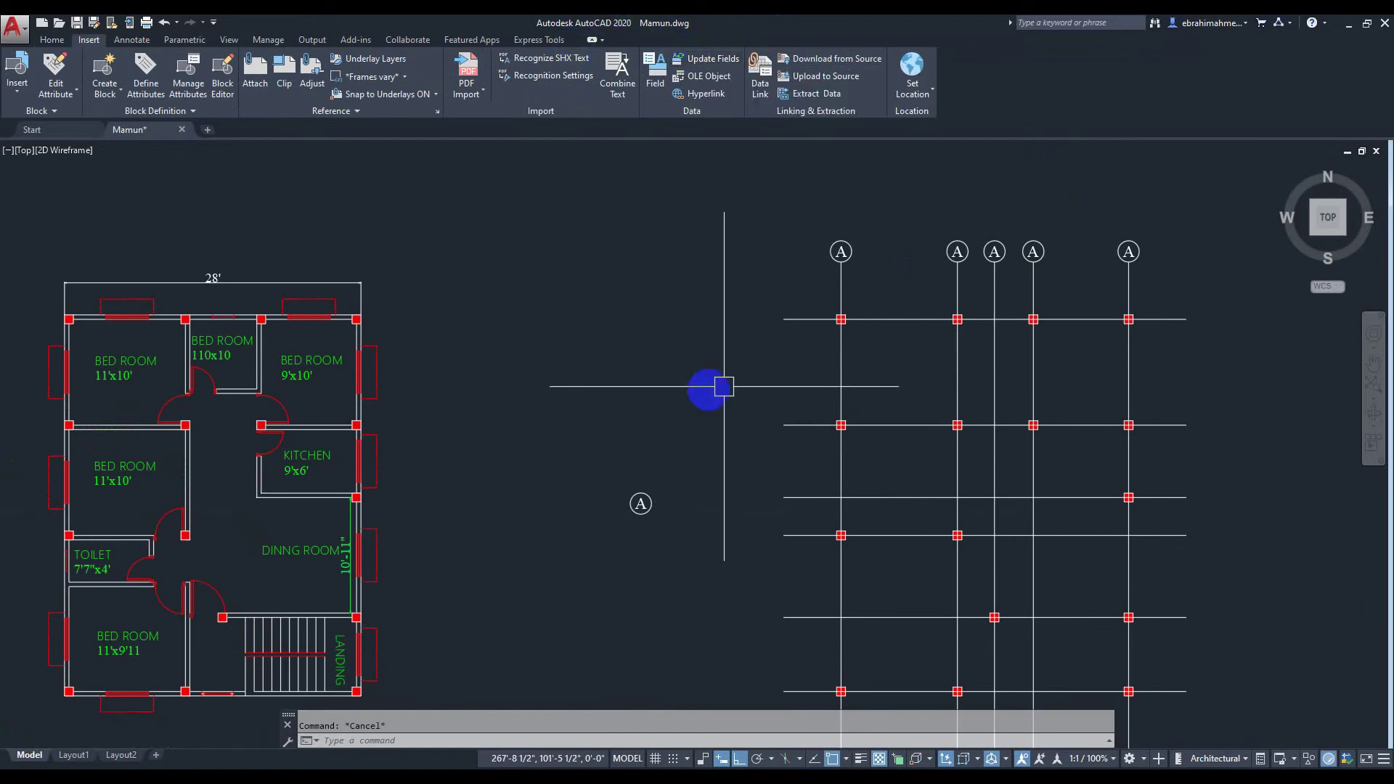
Select the loose A bubble and set its copy base point
middle_drag(741, 391, 719, 290)
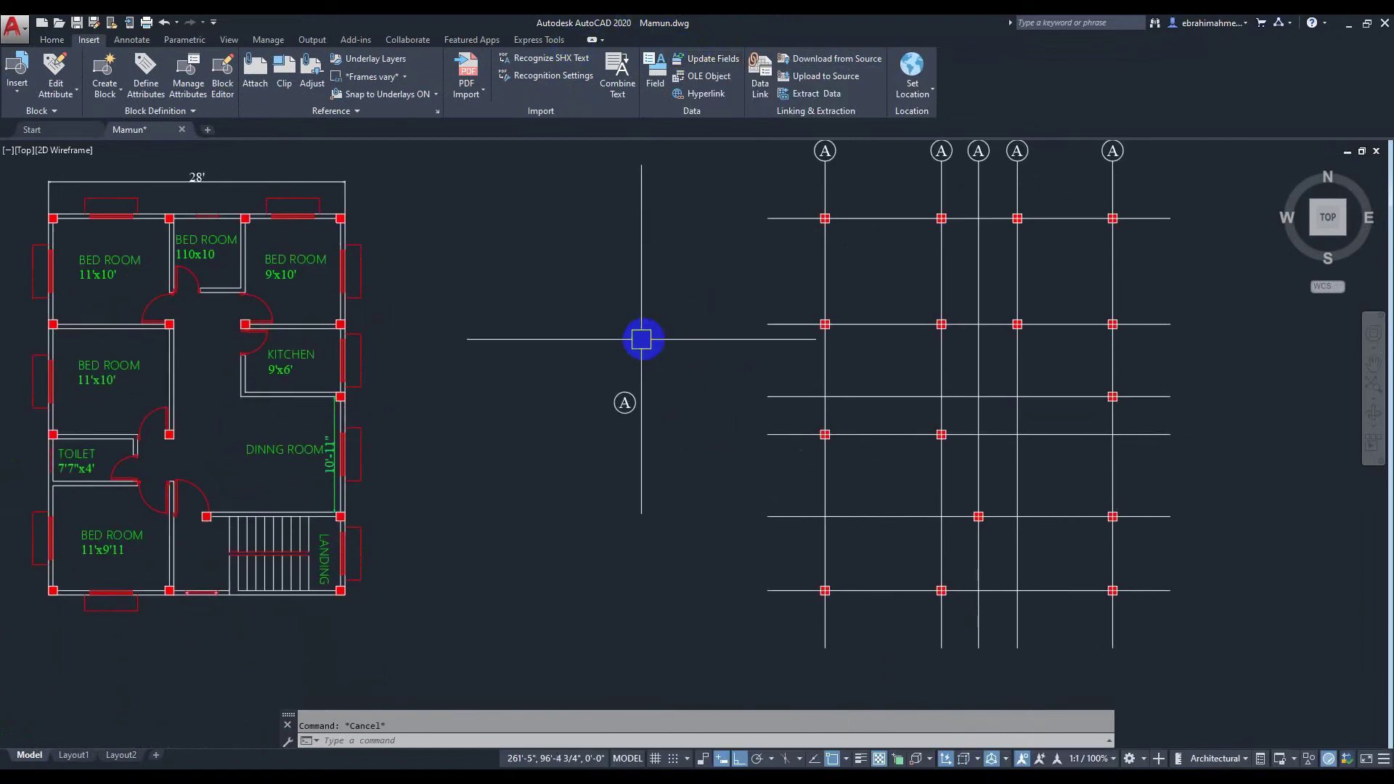
click(581, 349)
click(634, 466)
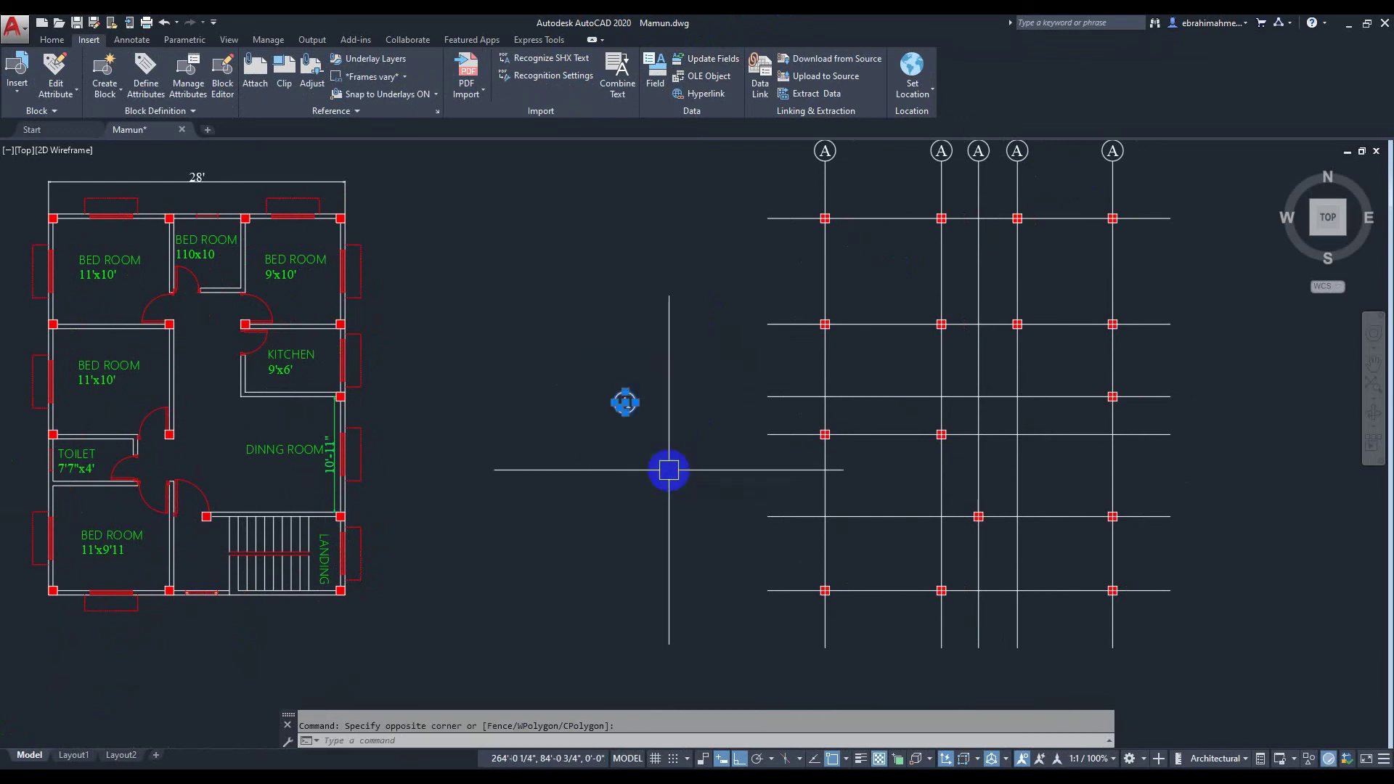
text(co)
key(Return)
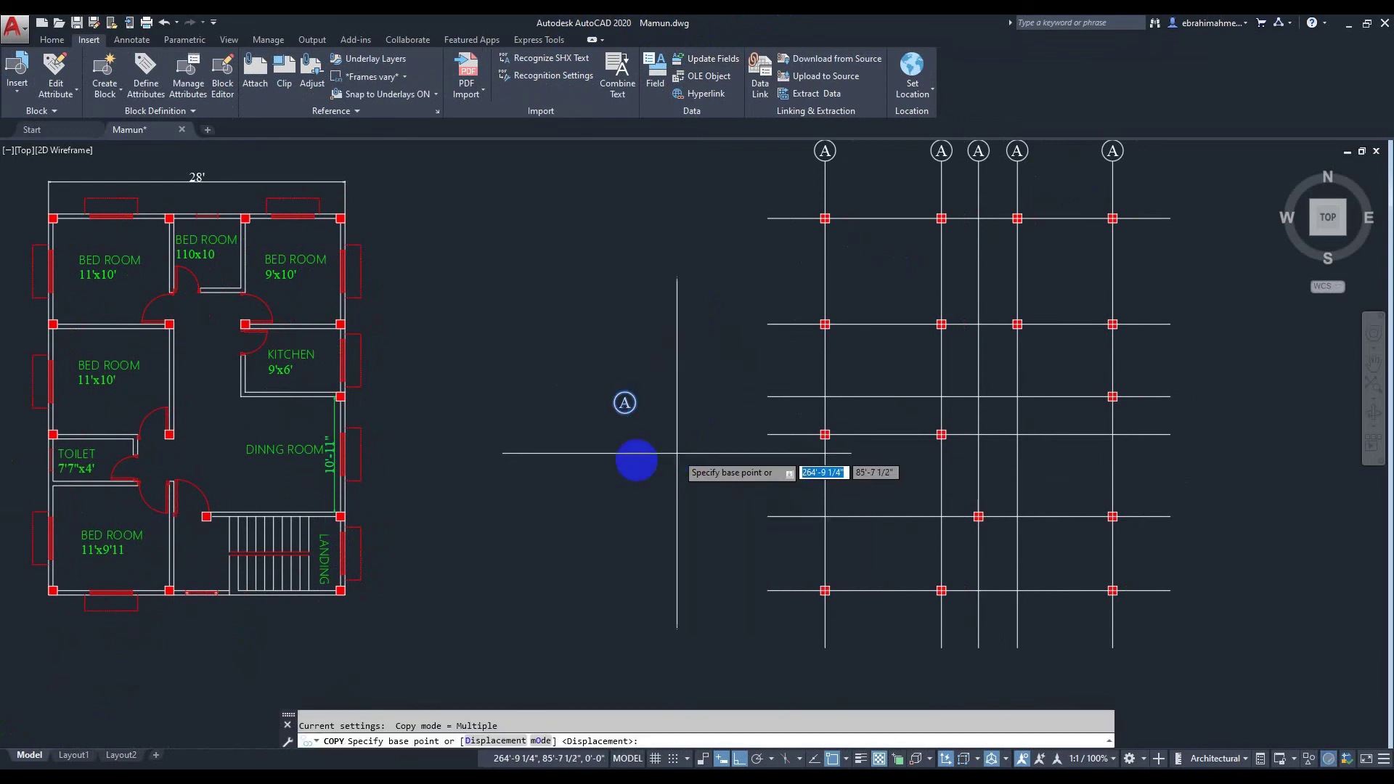
scroll(657, 472, up, 3)
scroll(655, 501, up, 3)
click(652, 580)
scroll(902, 535, down, 5)
scroll(623, 366, up, 3)
scroll(624, 366, up, 4)
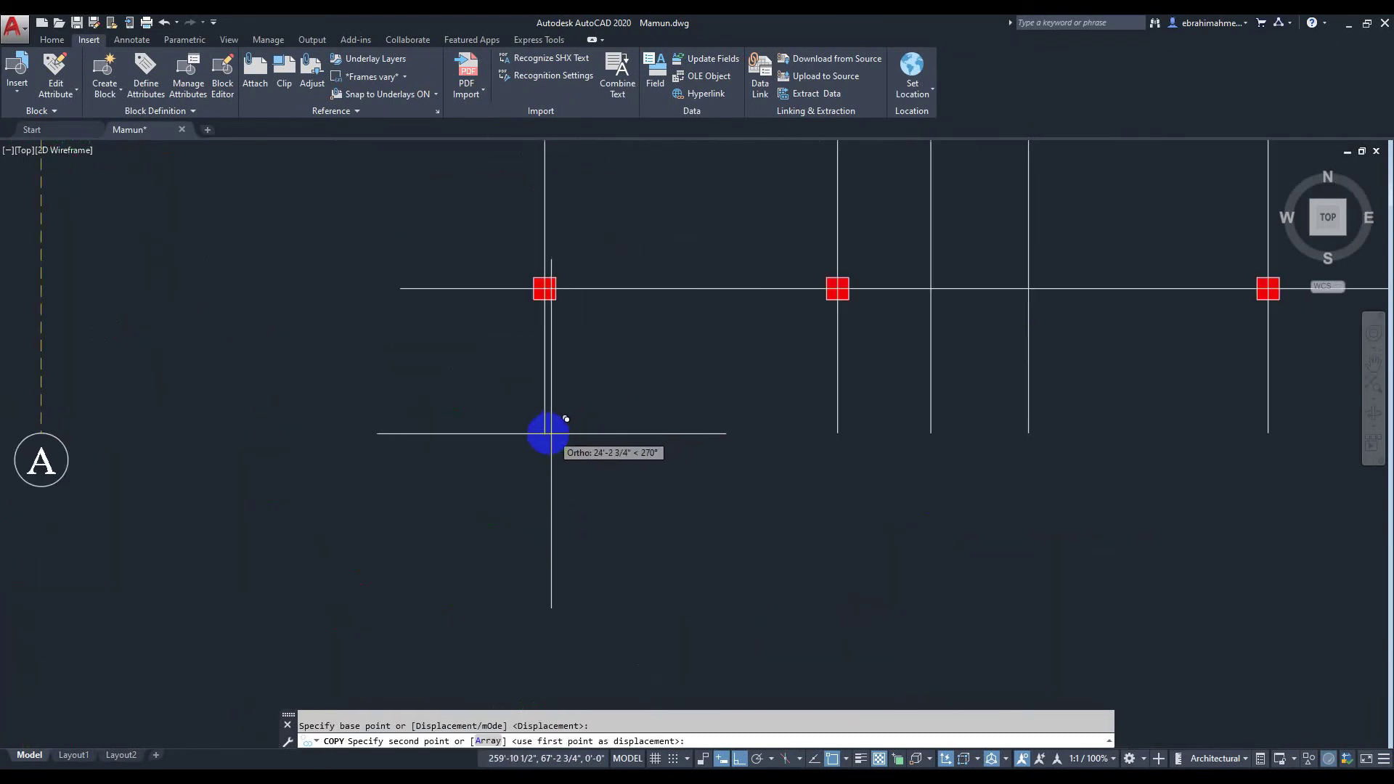
Place A bubbles at the bottom ends of the five vertical grid lines
click(544, 432)
click(837, 433)
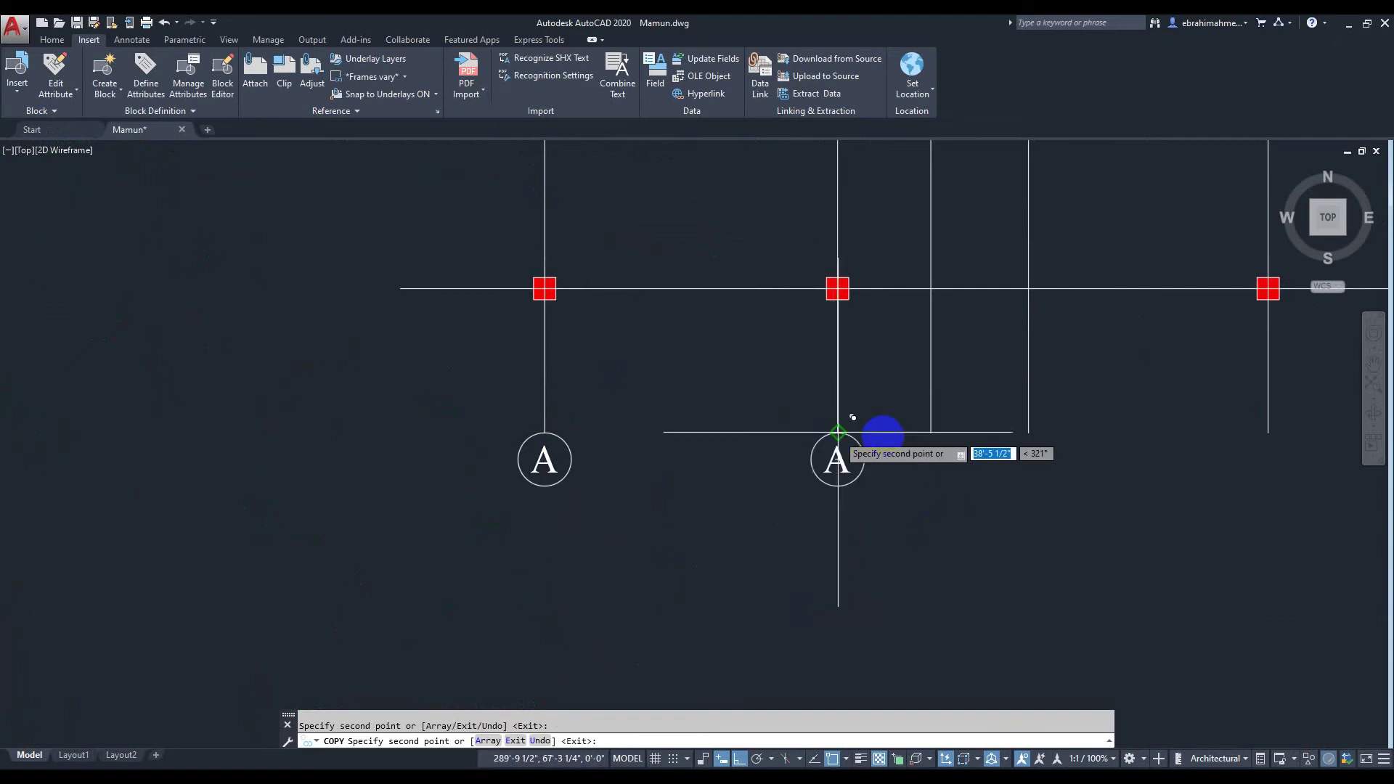
click(931, 433)
click(1028, 433)
click(1267, 434)
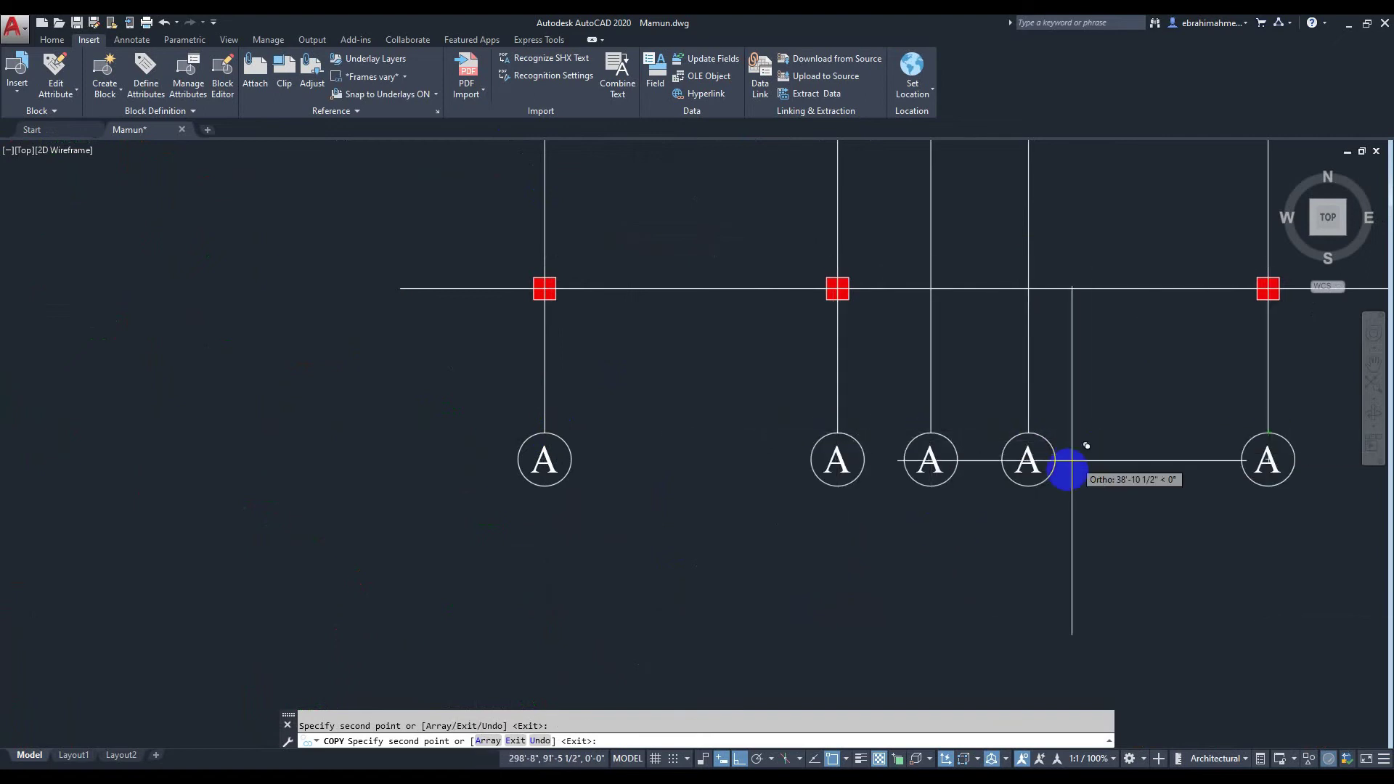
scroll(1065, 471, down, 2)
key(Escape)
scroll(1021, 520, down, 3)
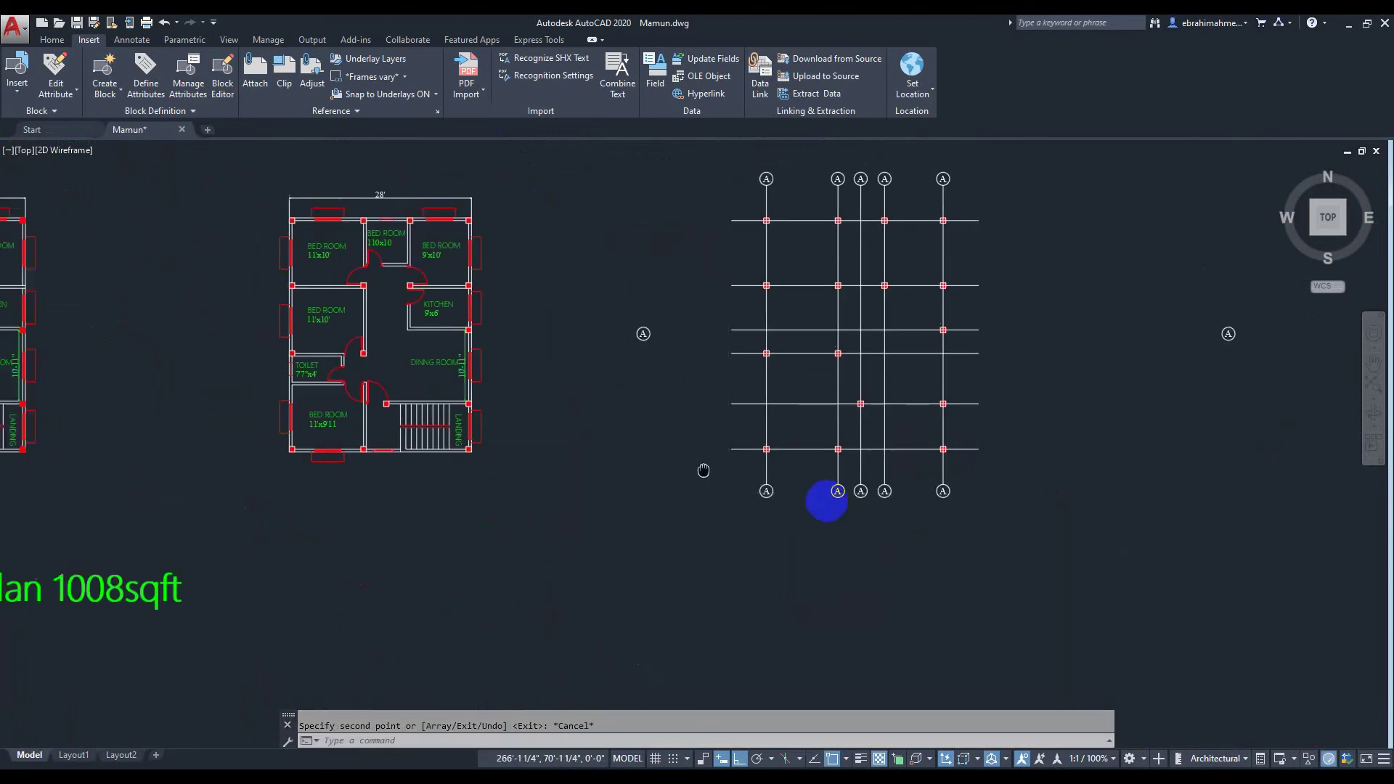
Copy the loose A bubble to the left ends of the horizontal grid lines
click(753, 327)
click(833, 414)
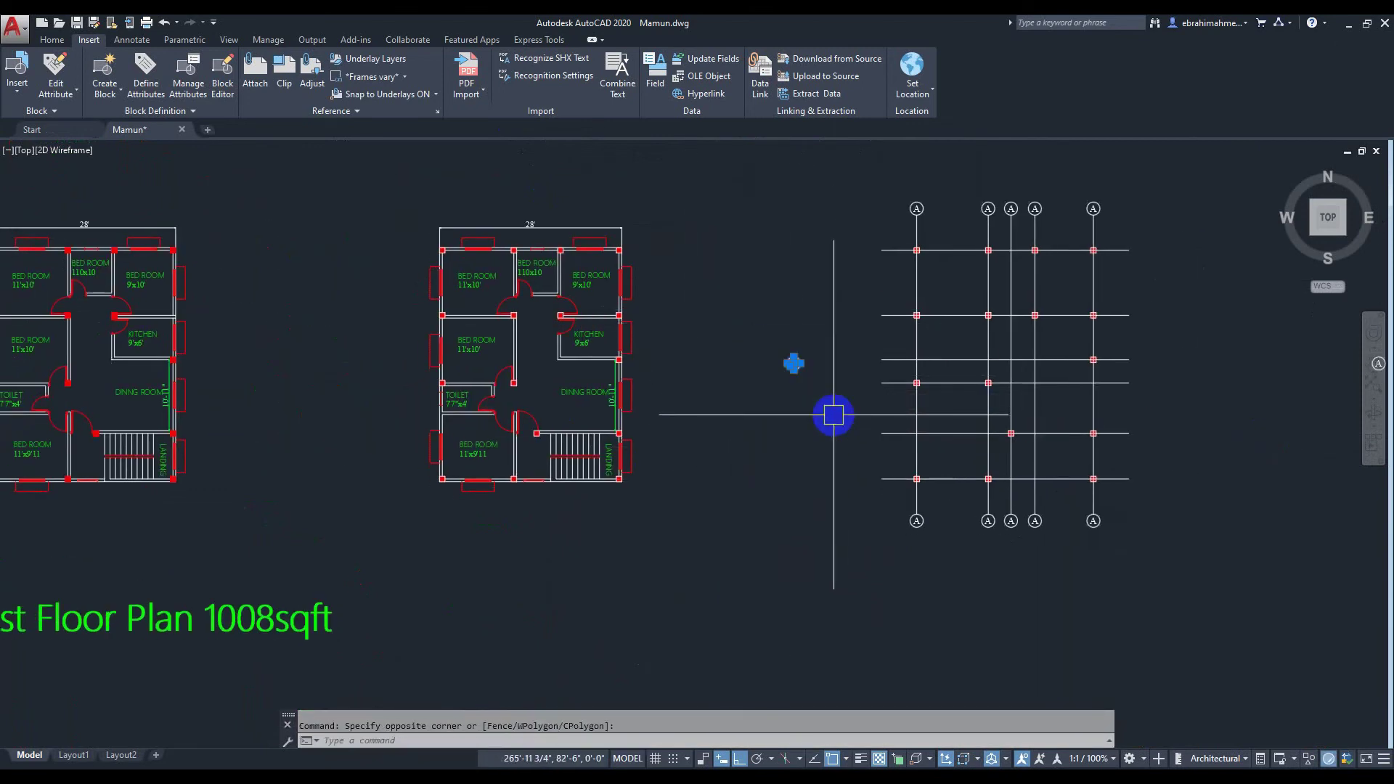
text(co)
key(Return)
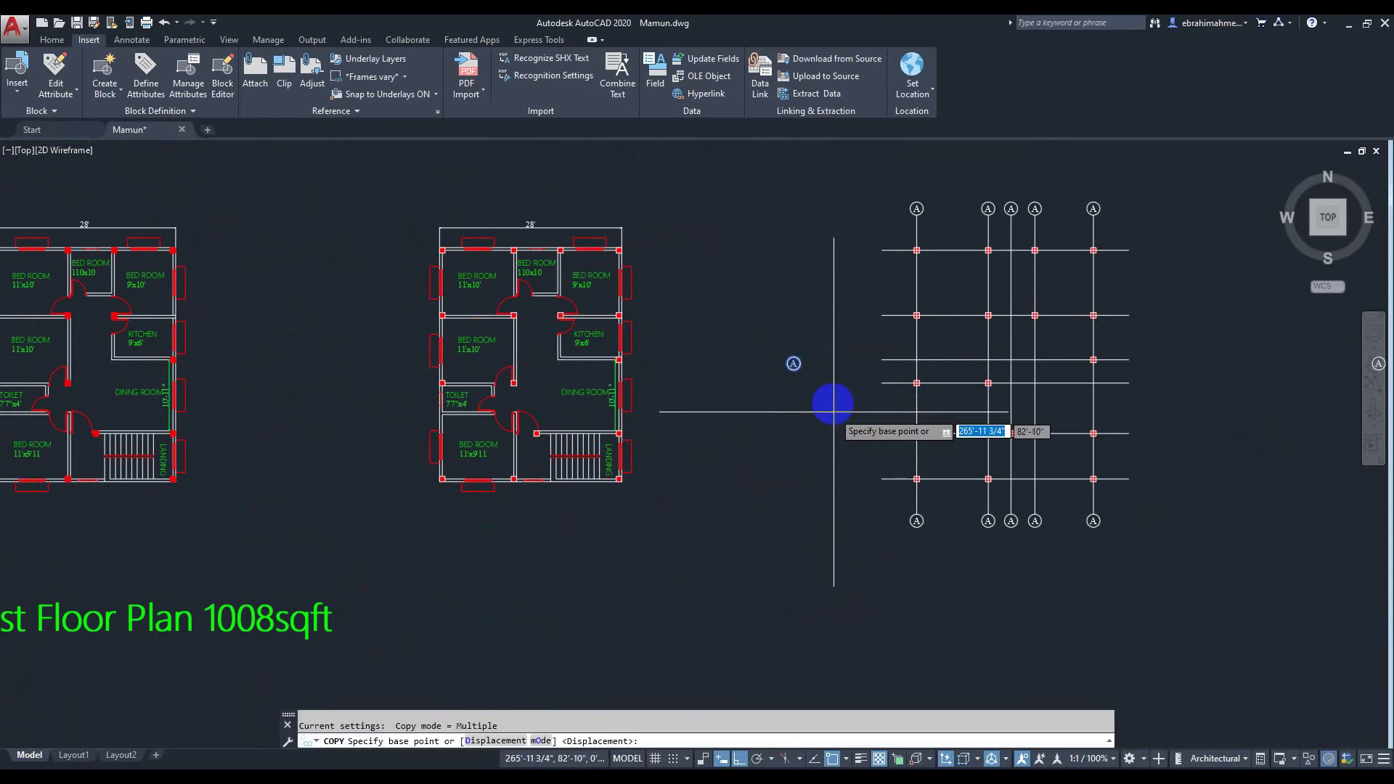
scroll(833, 401, up, 4)
click(752, 291)
scroll(846, 310, down, 3)
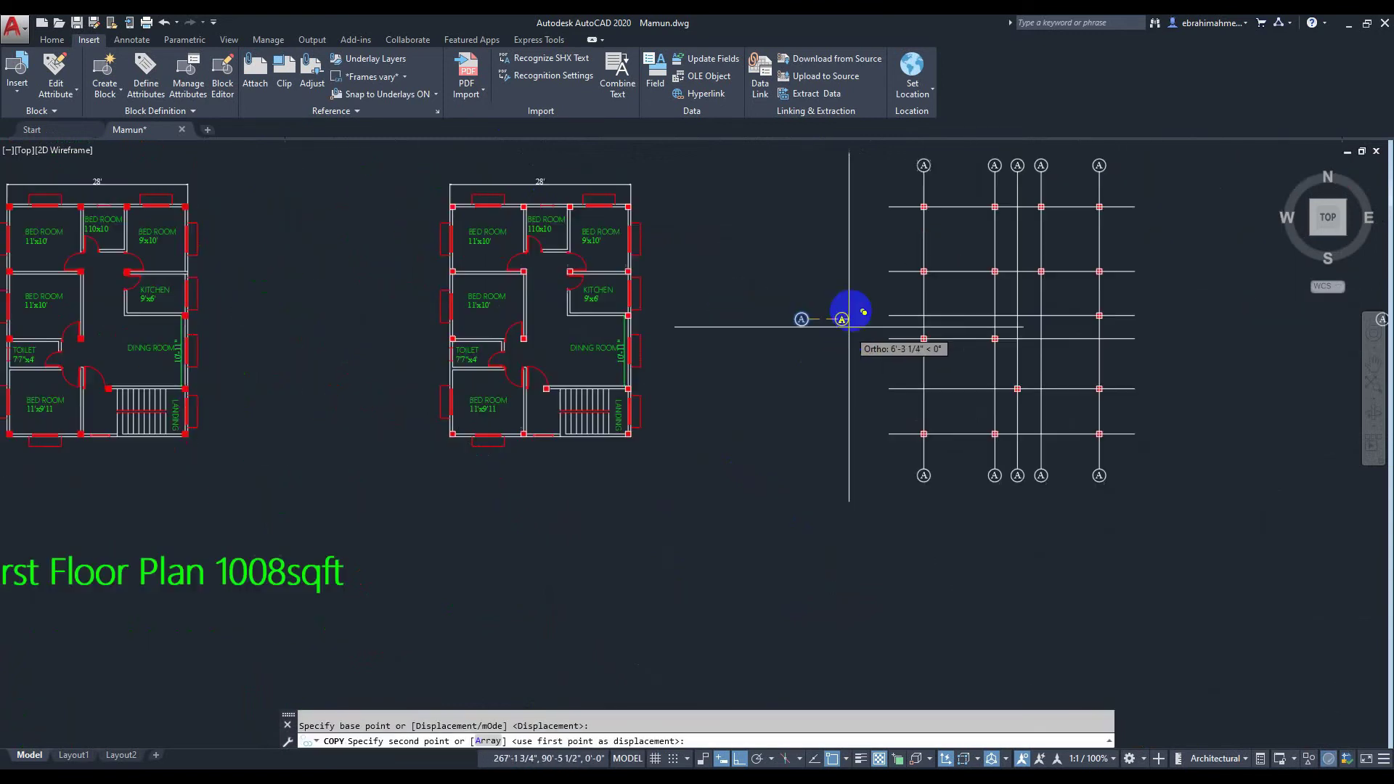
scroll(865, 355, up, 4)
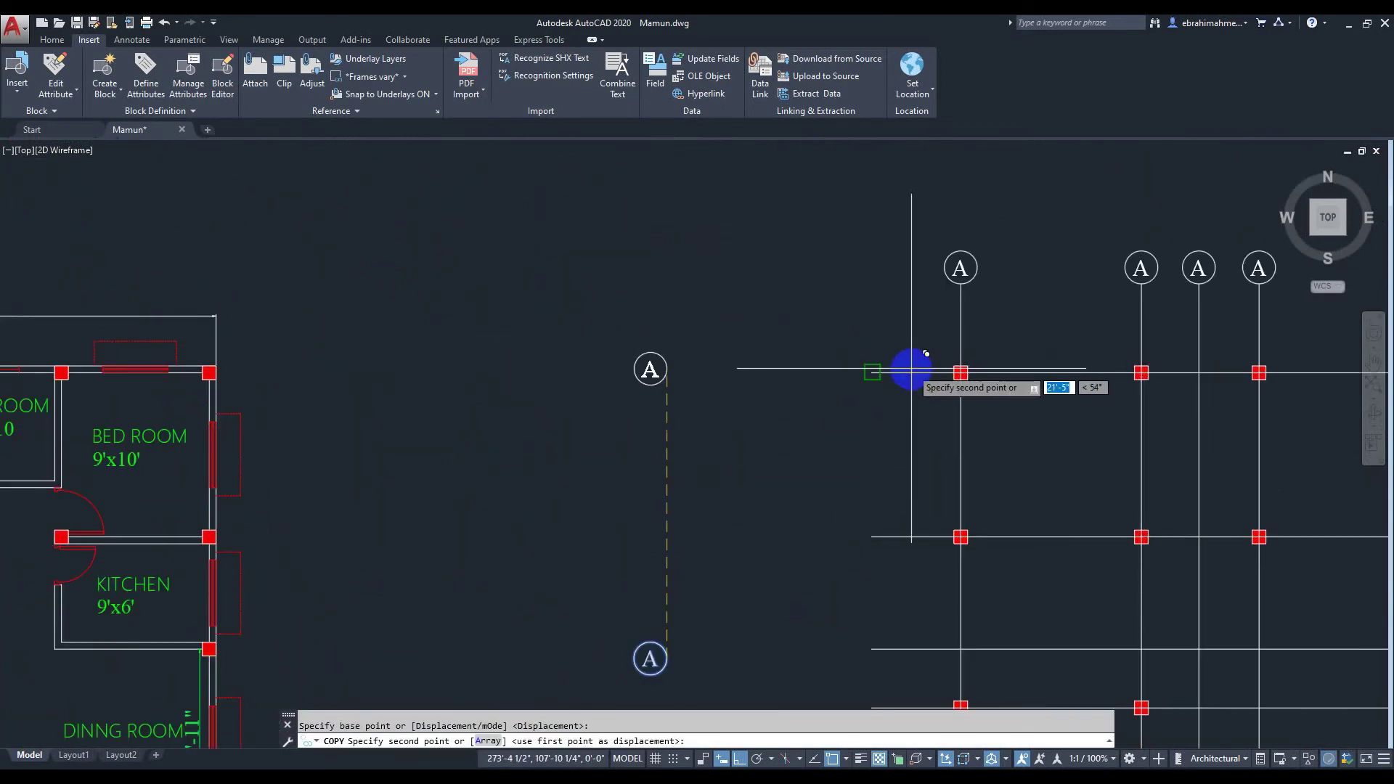
click(873, 374)
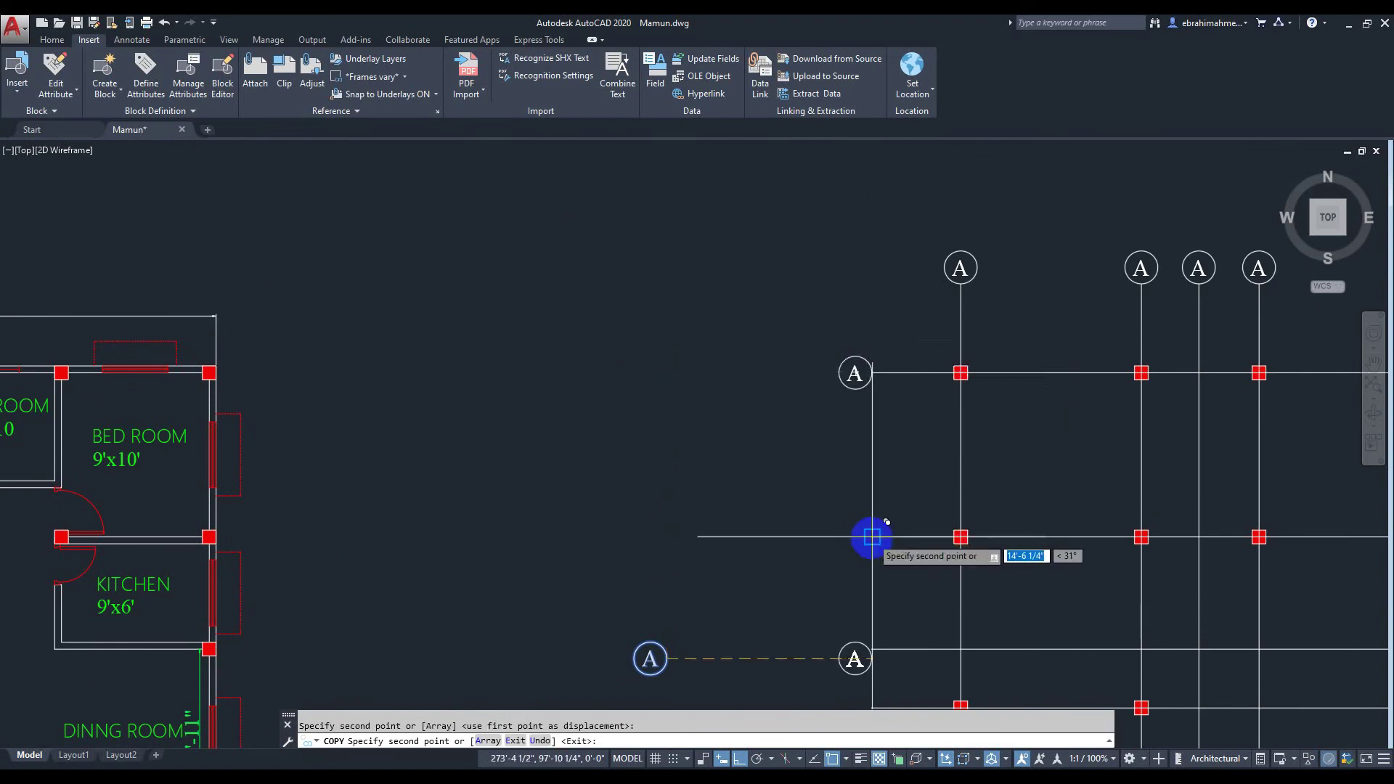
mouse_move(843, 581)
middle_down()
mouse_move(859, 350)
mouse_move(871, 370)
middle_up()
click(887, 406)
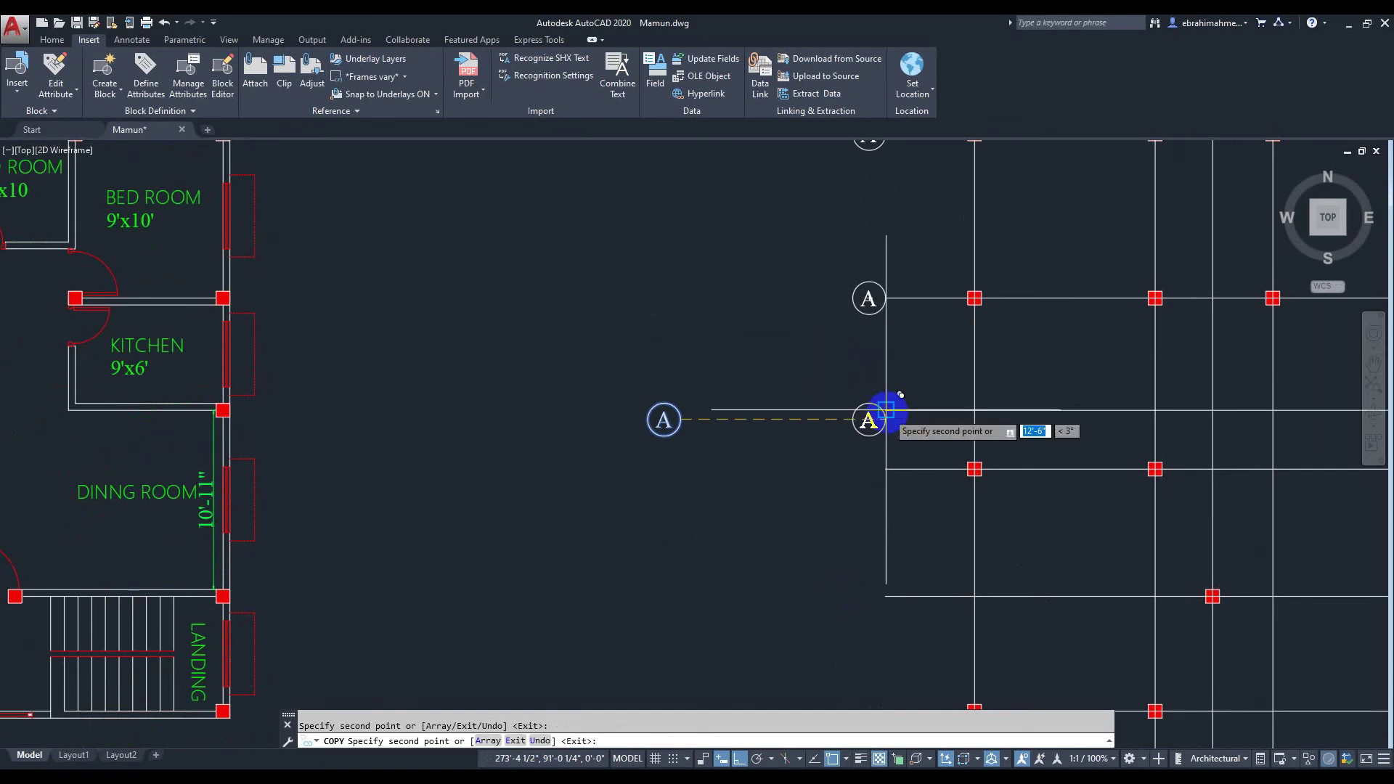
click(883, 467)
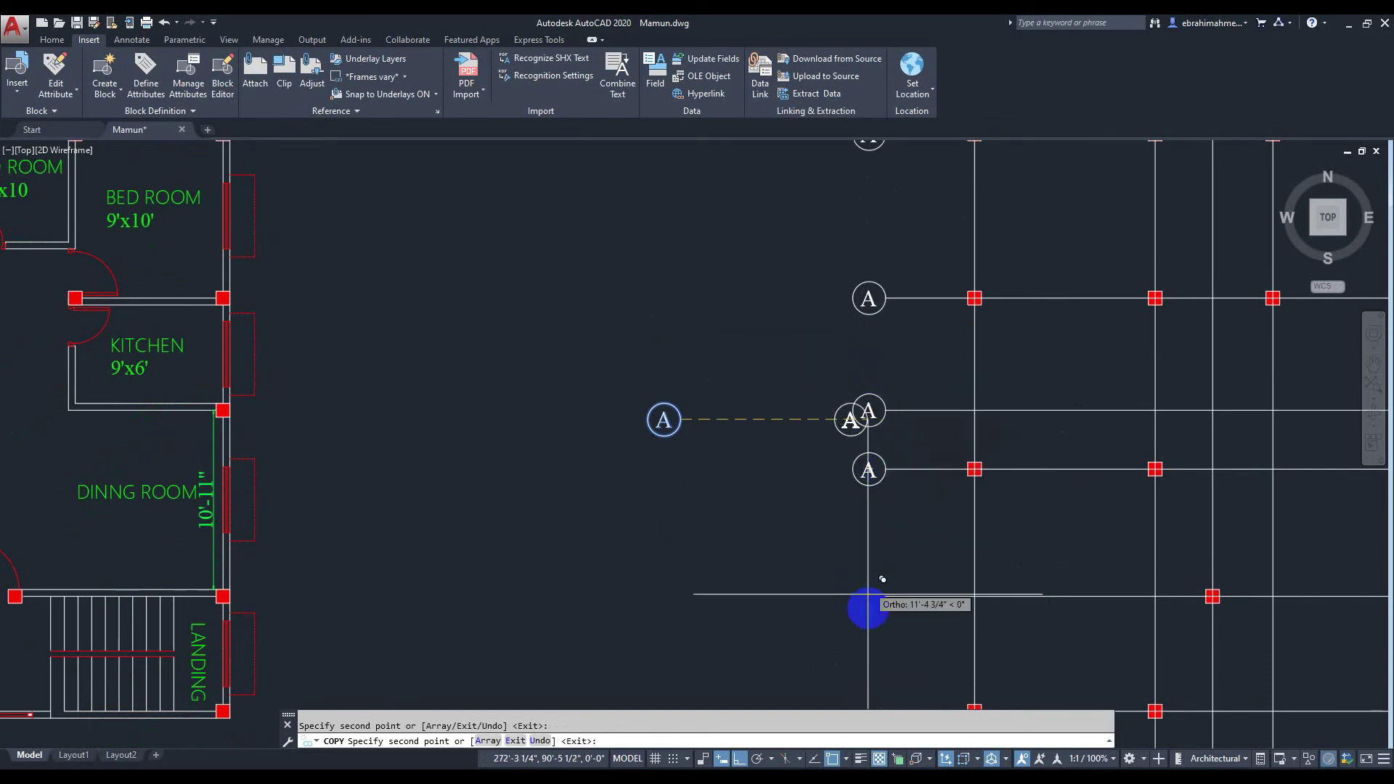
click(891, 597)
scroll(747, 572, down, 4)
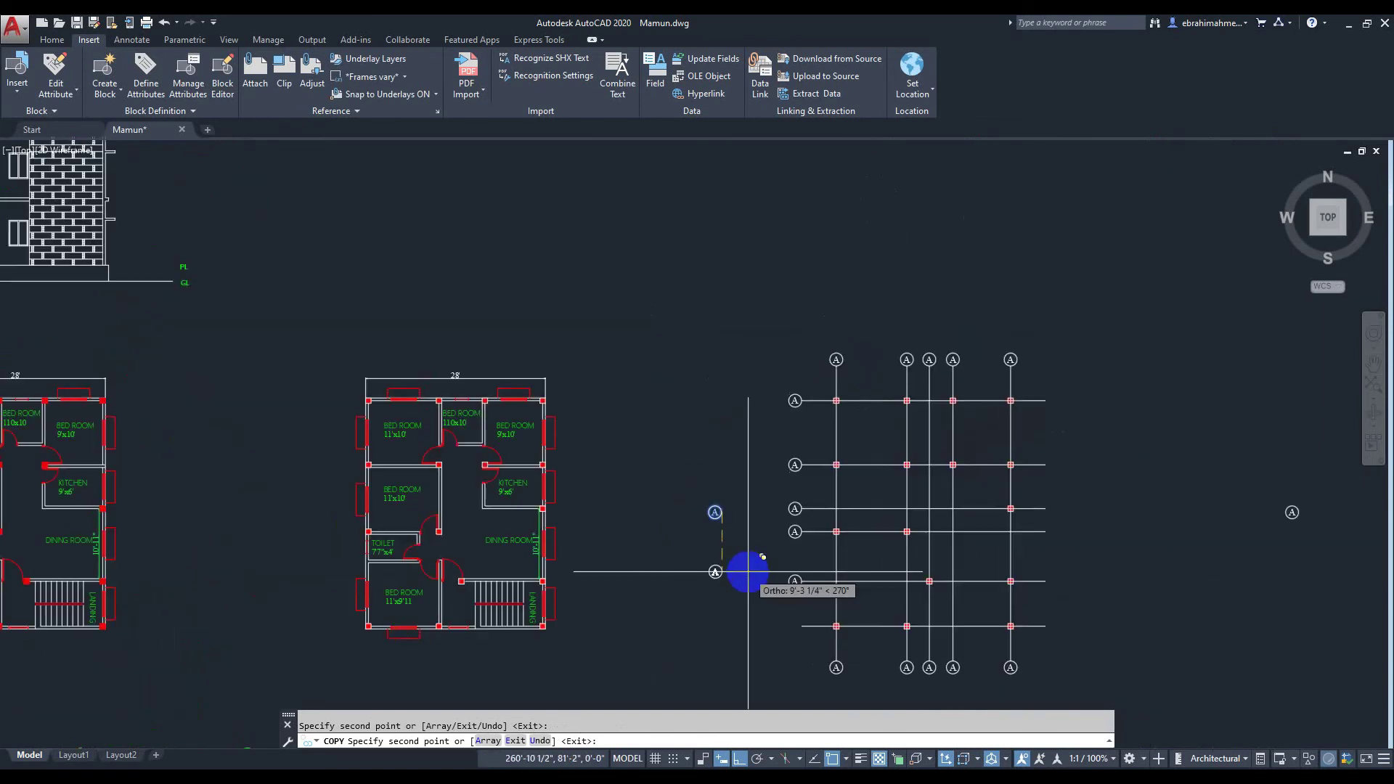
key(Escape)
Select the whole column of left-end A bubbles
scroll(747, 572, up, 2)
middle_drag(742, 327, 751, 319)
click(753, 242)
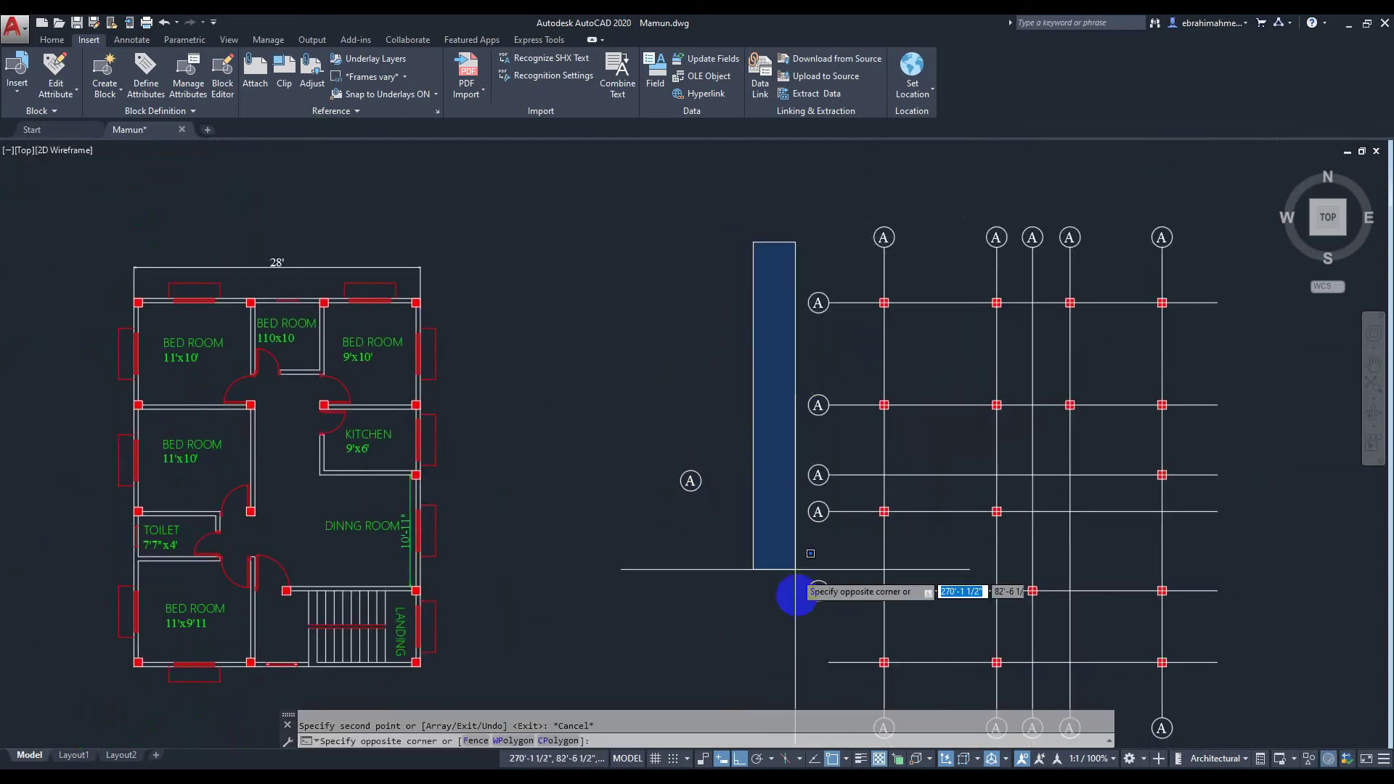
click(842, 609)
scroll(802, 450, up, 4)
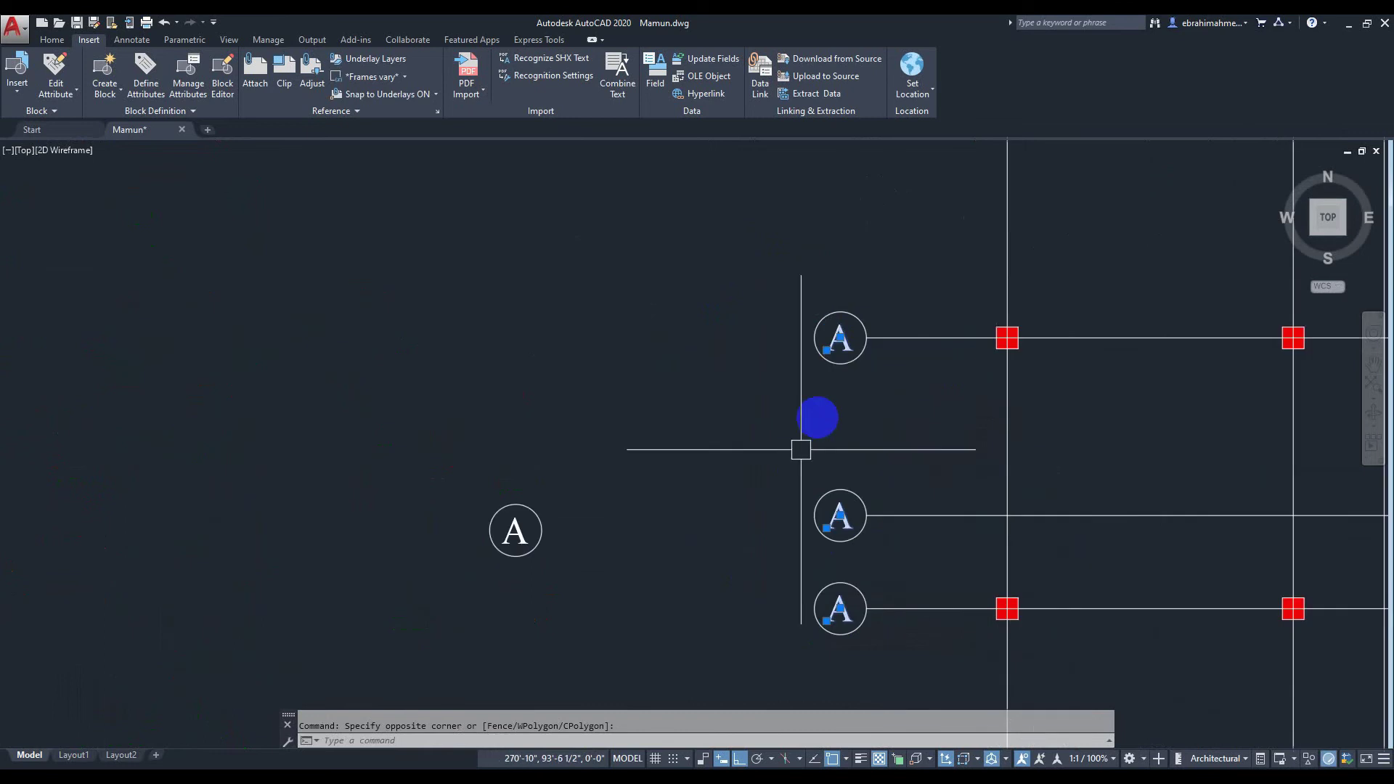
click(859, 306)
scroll(846, 389, down, 4)
scroll(858, 274, up, 2)
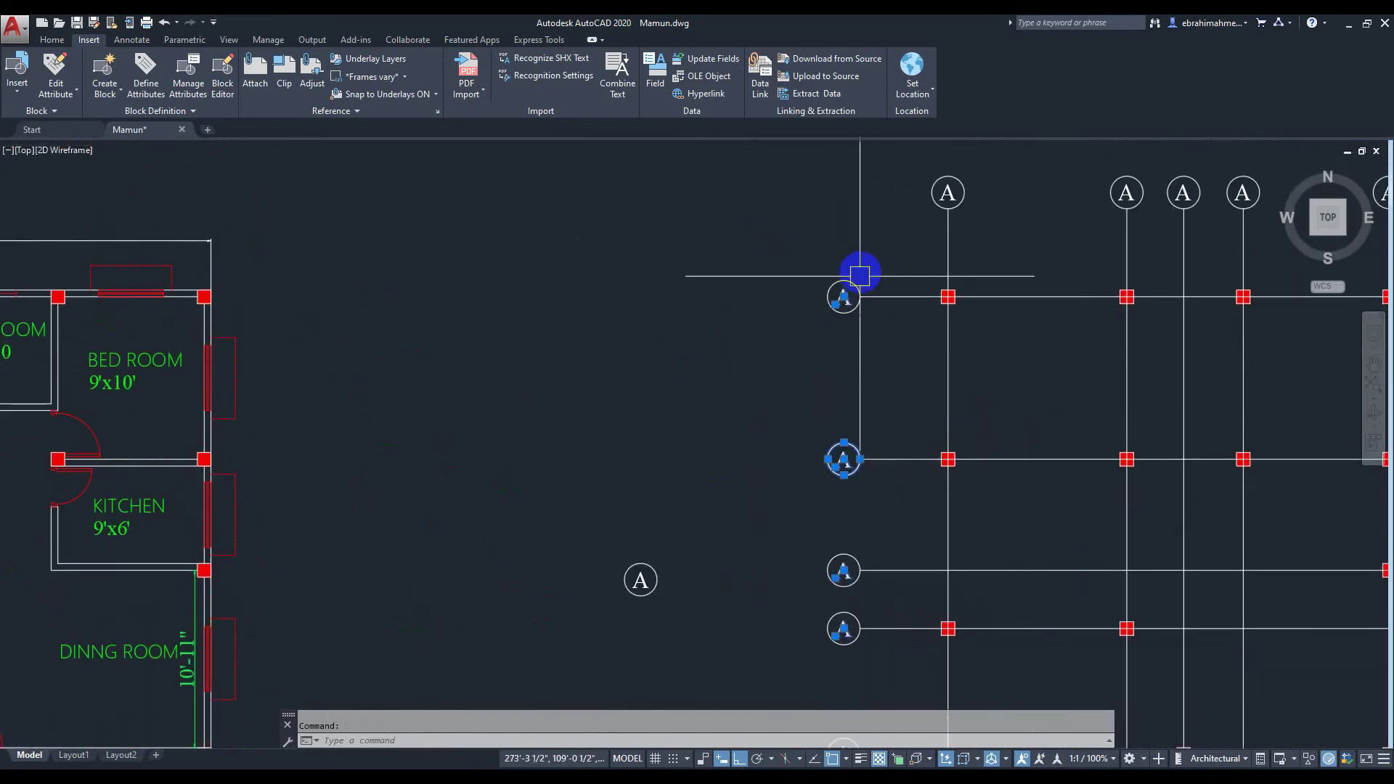
scroll(834, 292, up, 2)
scroll(864, 428, down, 4)
scroll(841, 392, up, 2)
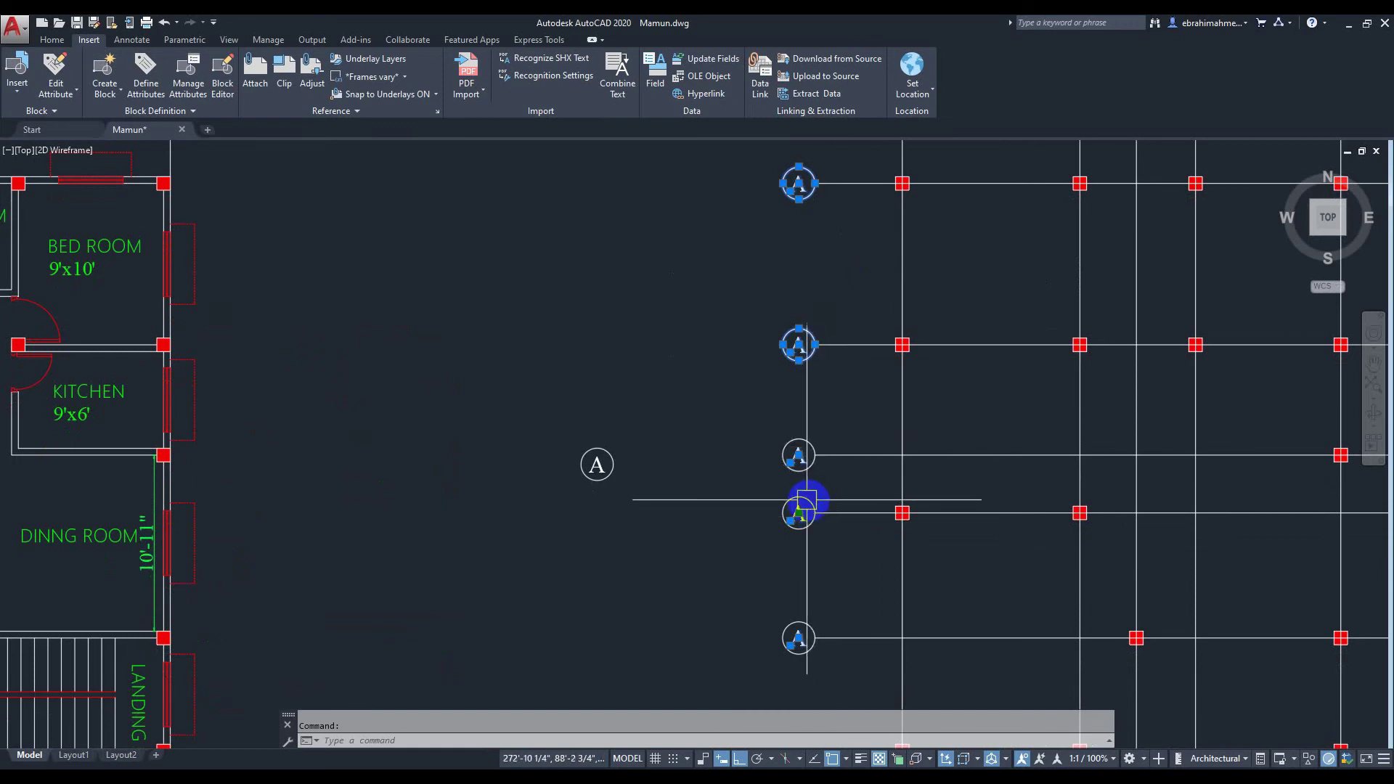
click(799, 444)
click(807, 512)
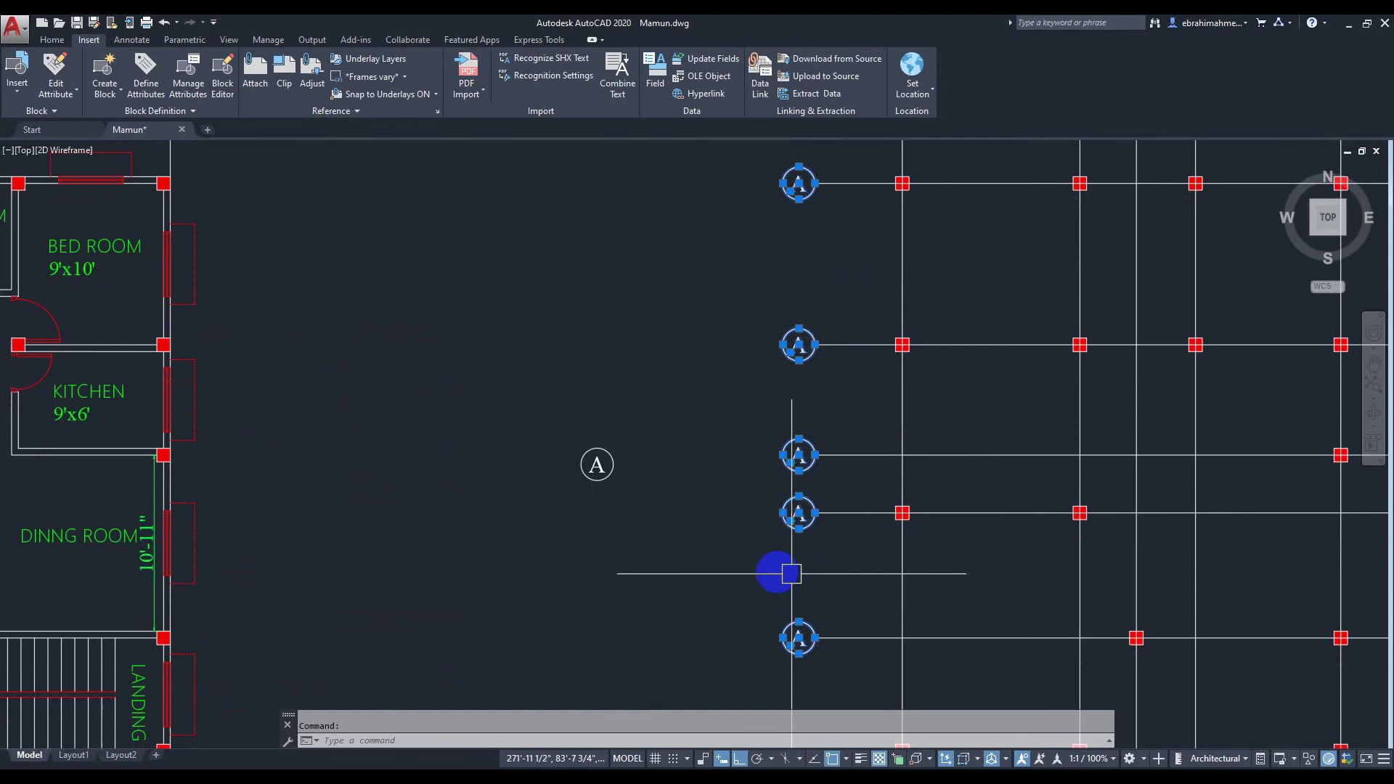
scroll(770, 562, down, 3)
middle_drag(762, 560, 760, 539)
Copy the left bubble column across to the right ends of the horizontal lines
text(o)
key(Return)
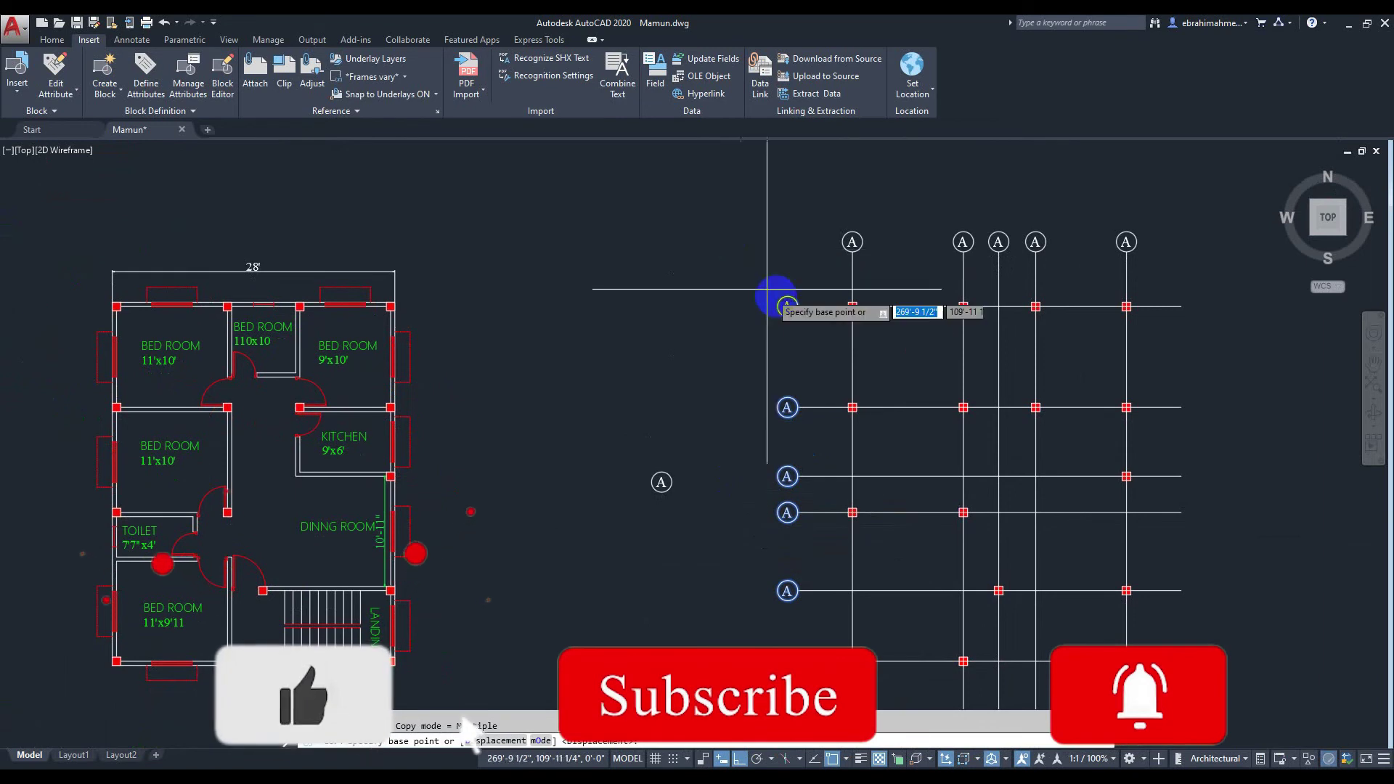
scroll(786, 305, up, 4)
click(777, 320)
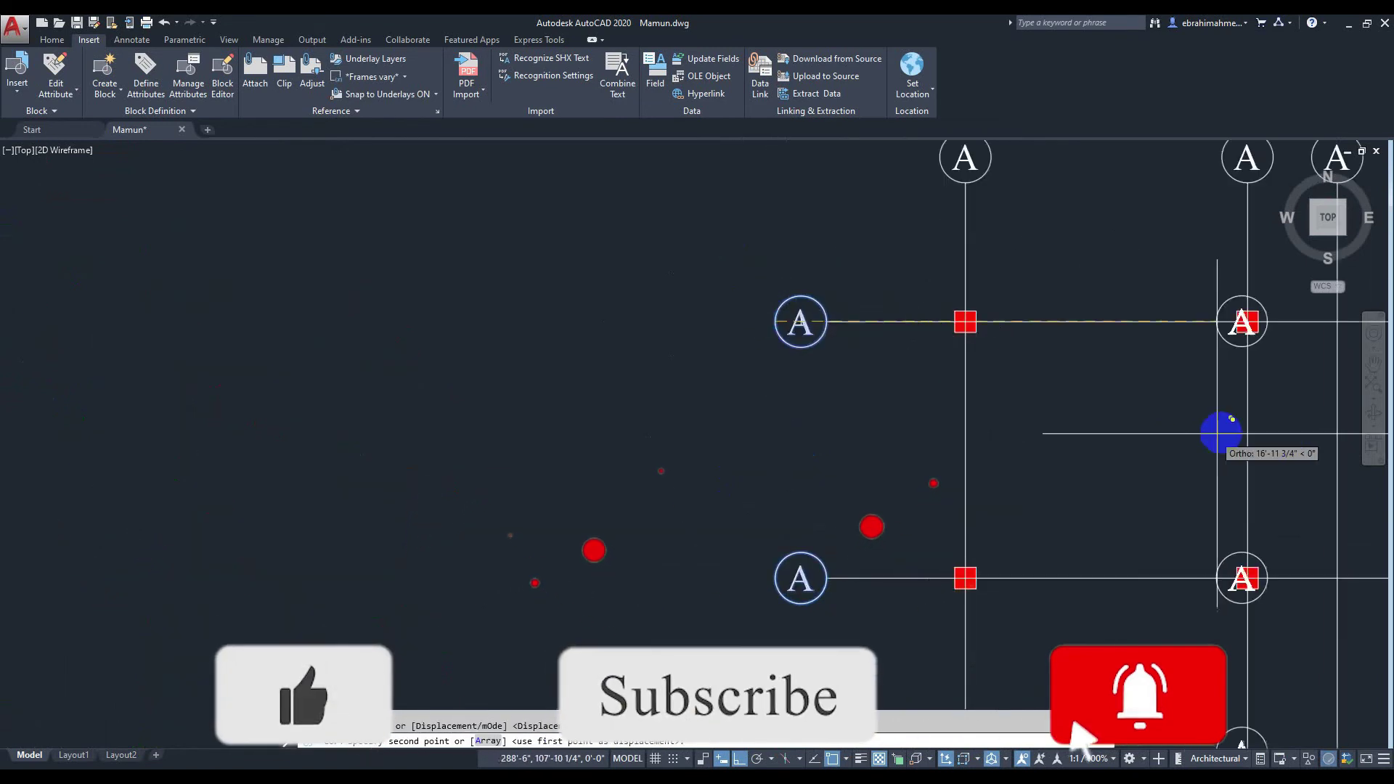
scroll(1217, 433, down, 3)
middle_drag(1249, 367, 1068, 340)
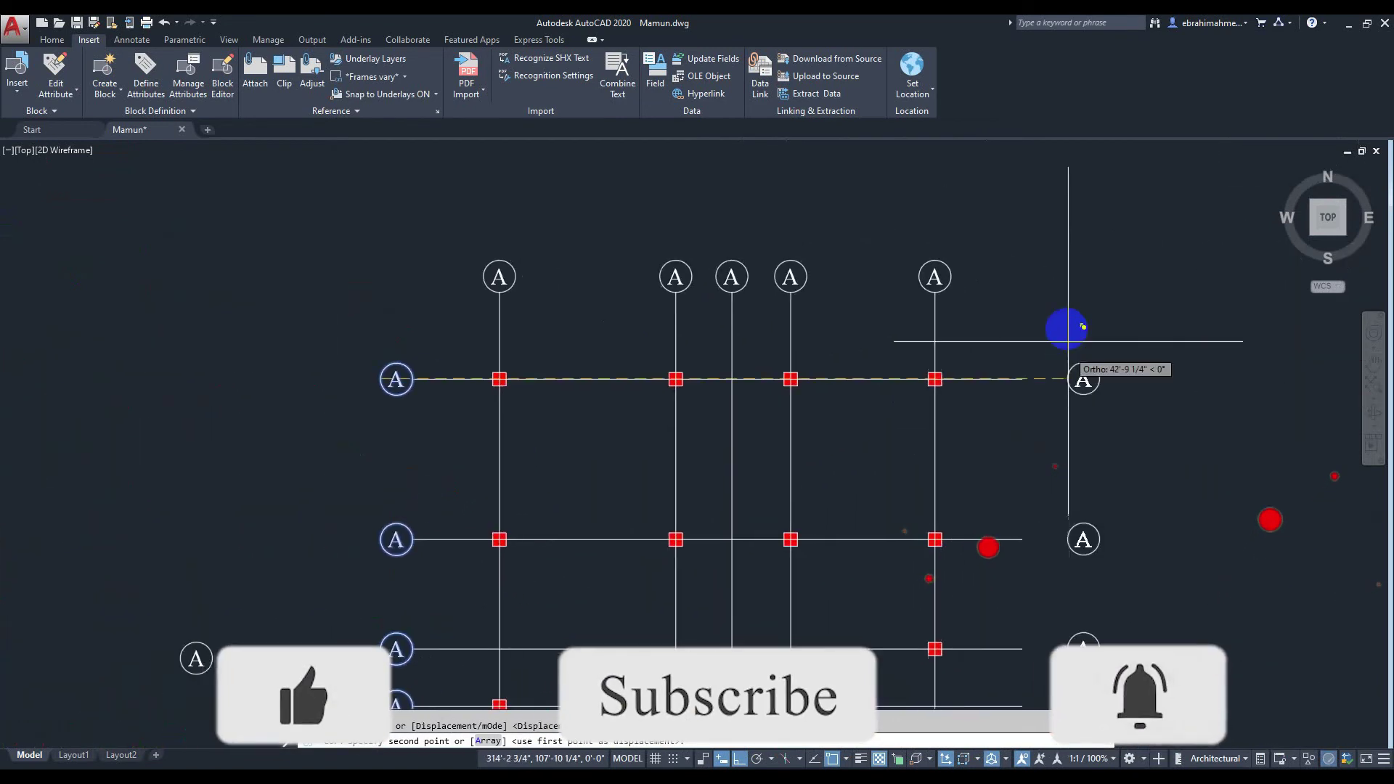
click(1022, 381)
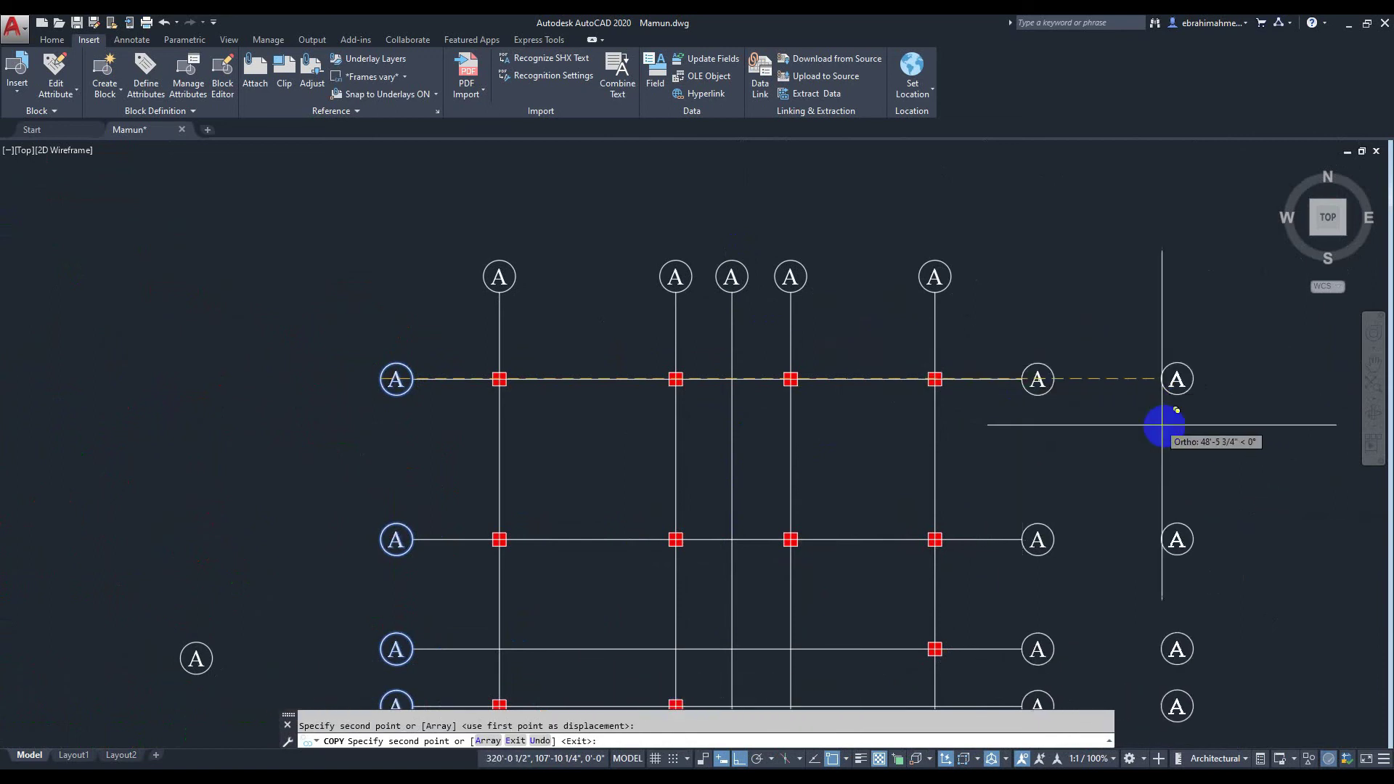
key(Escape)
scroll(1155, 472, down, 3)
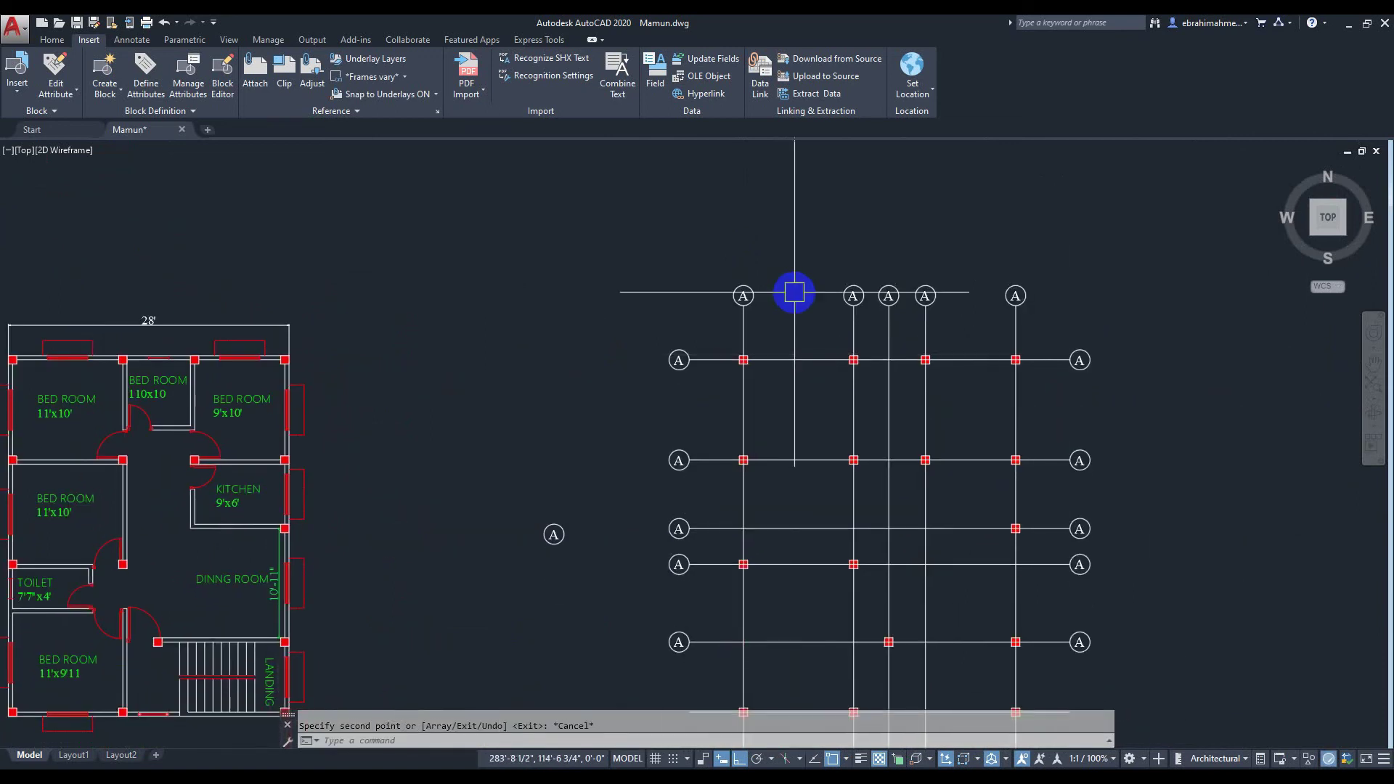
scroll(794, 292, up, 2)
Reletter the remaining top bubbles B, C, D and E from left to right
double_click(889, 301)
text(B)
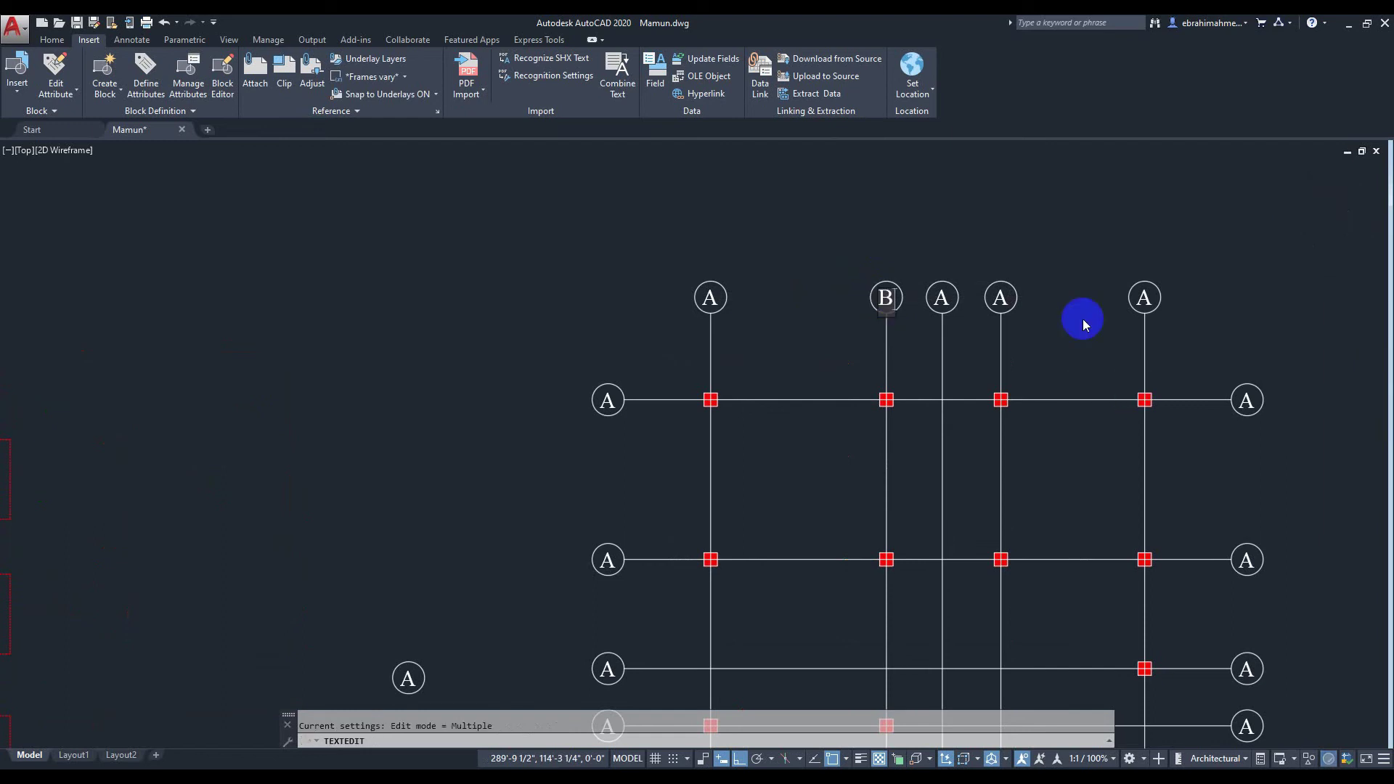
click(941, 297)
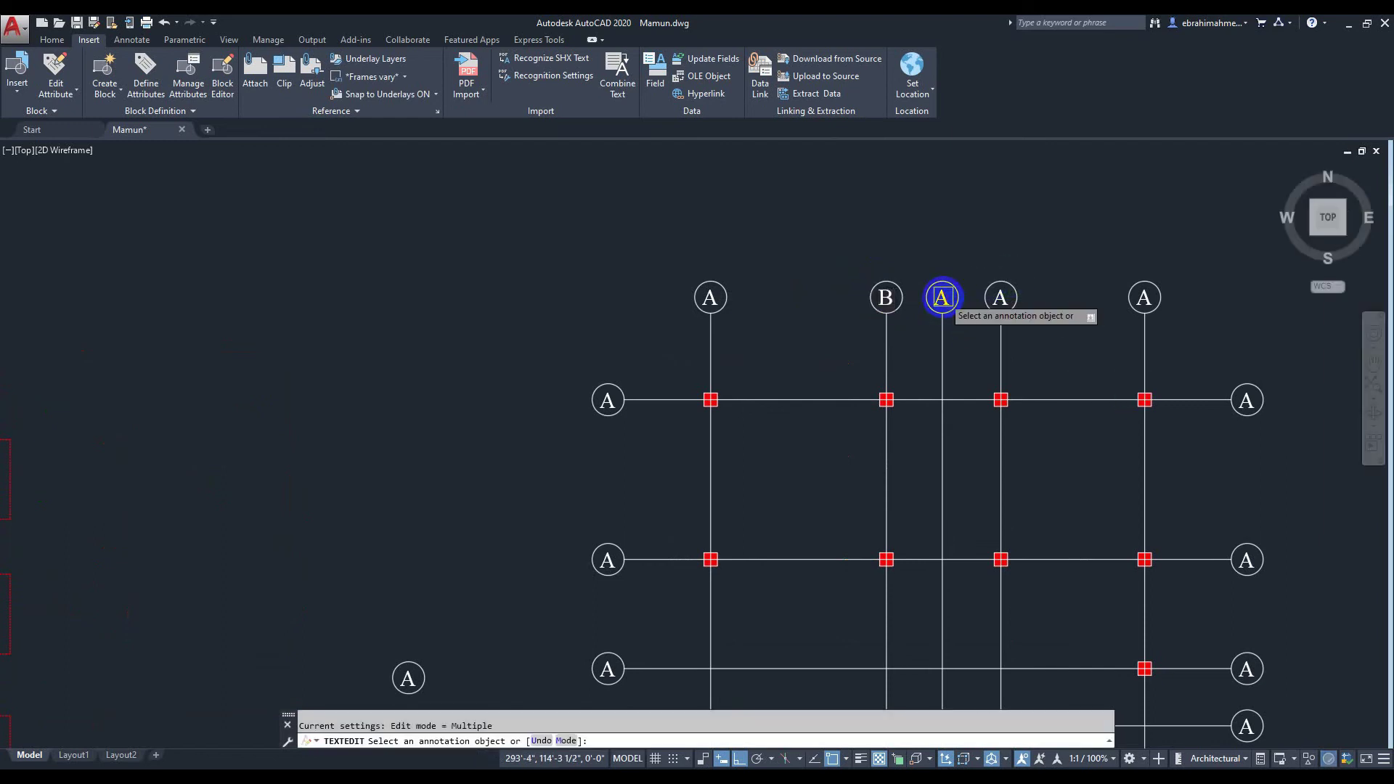
click(951, 301)
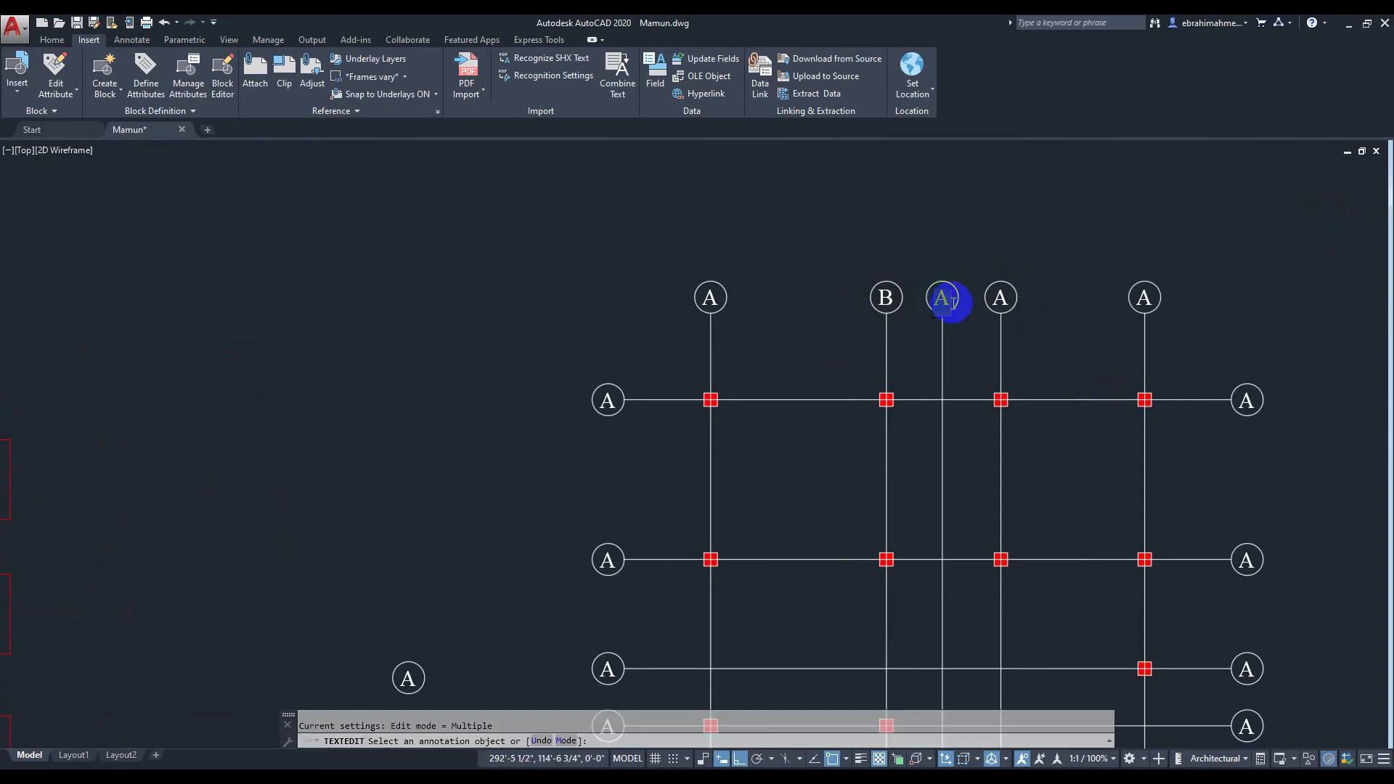
click(1014, 300)
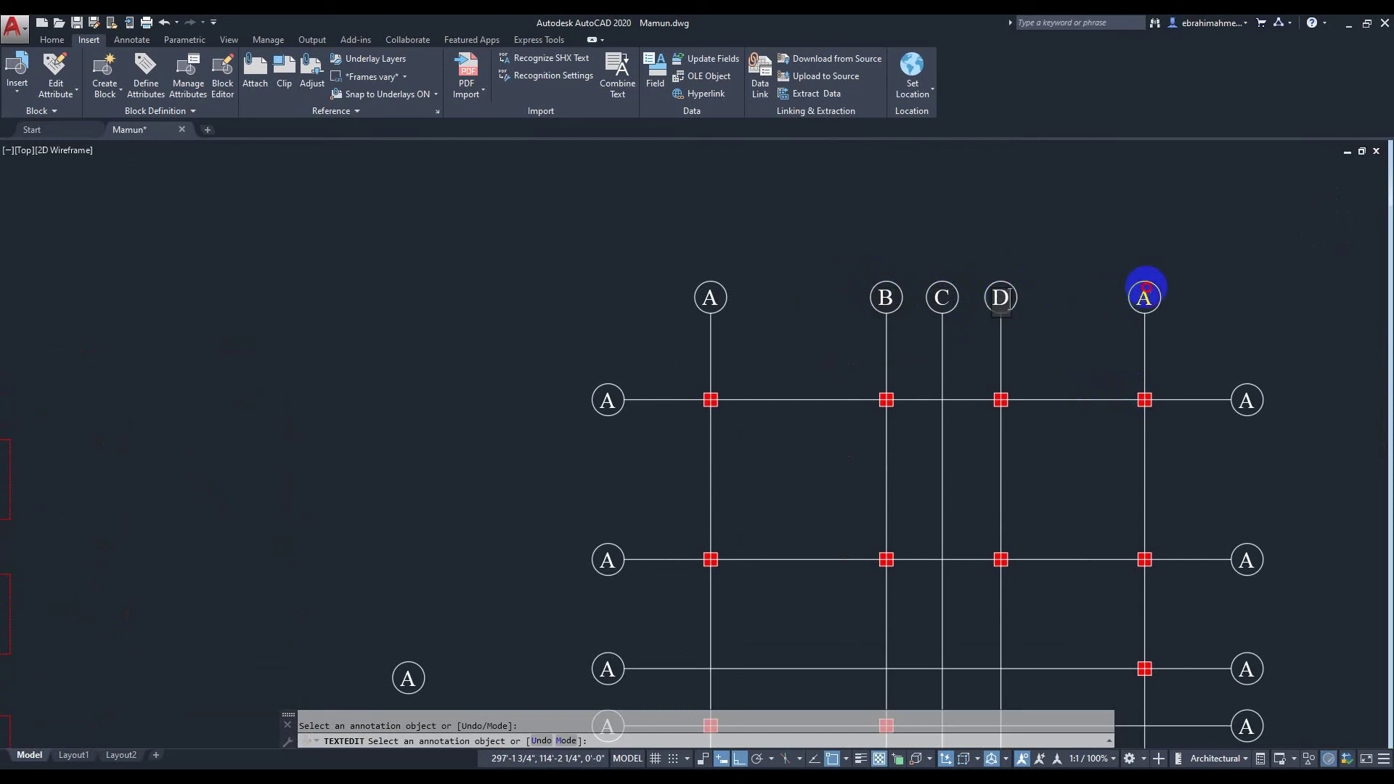
click(1145, 289)
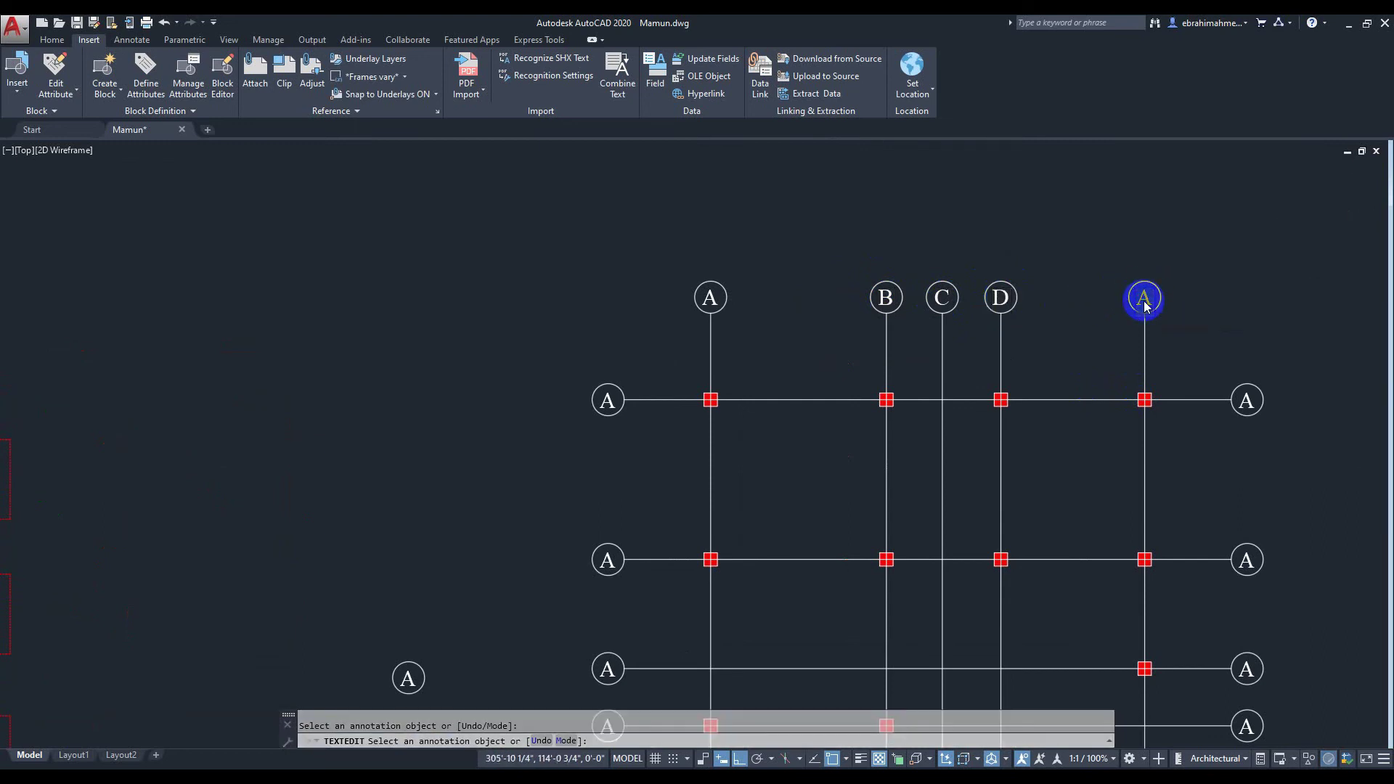
text(E)
click(1173, 314)
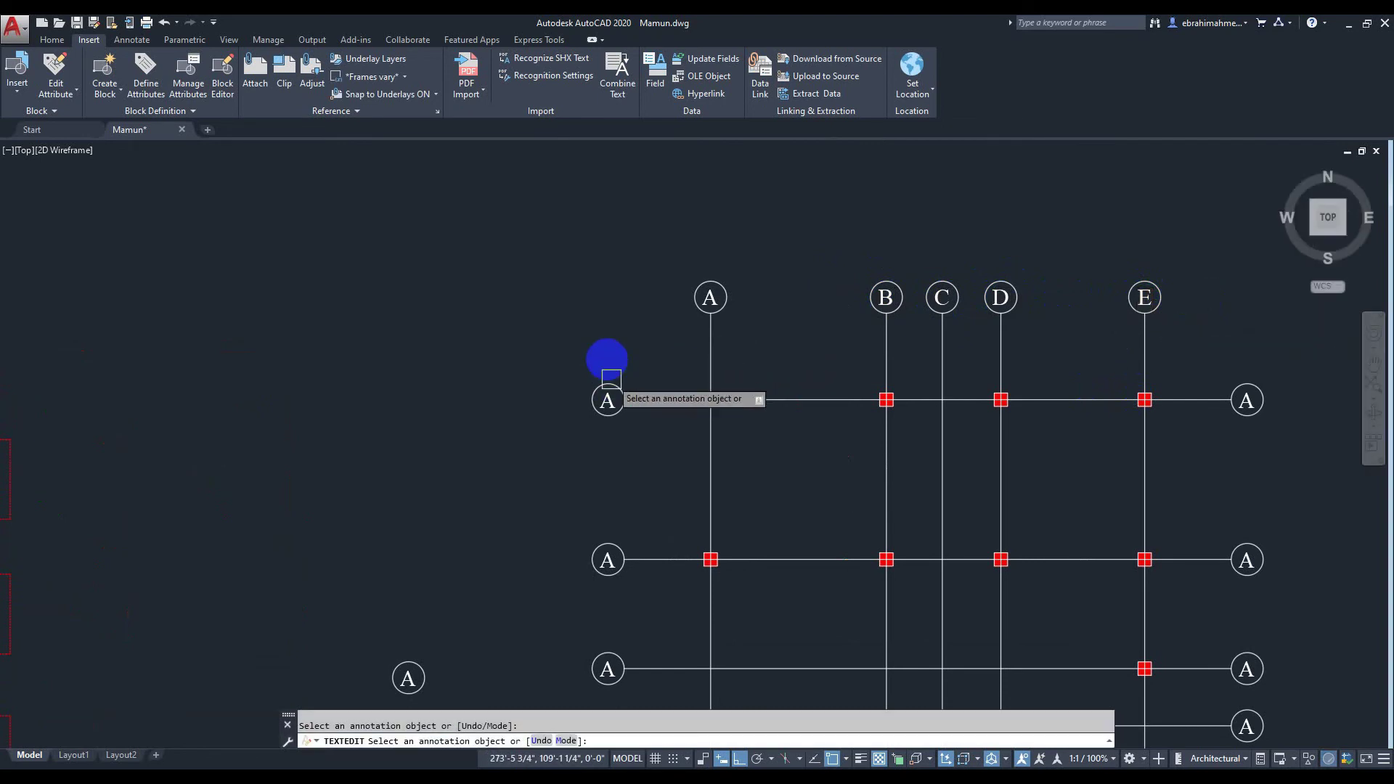
Renumber the top two left-side bubbles 1 and 2
middle_drag(607, 363, 629, 238)
scroll(629, 238, down, 2)
middle_drag(703, 286, 790, 280)
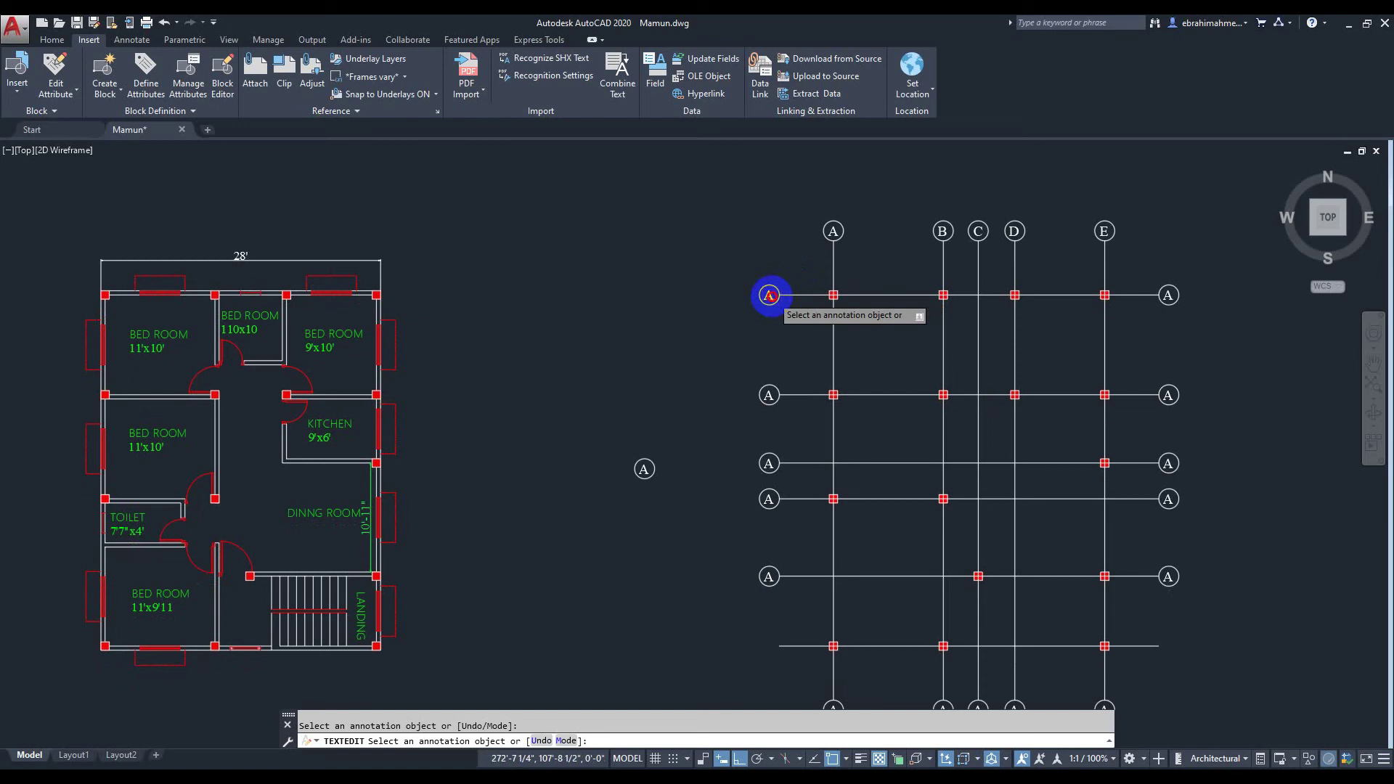
click(769, 294)
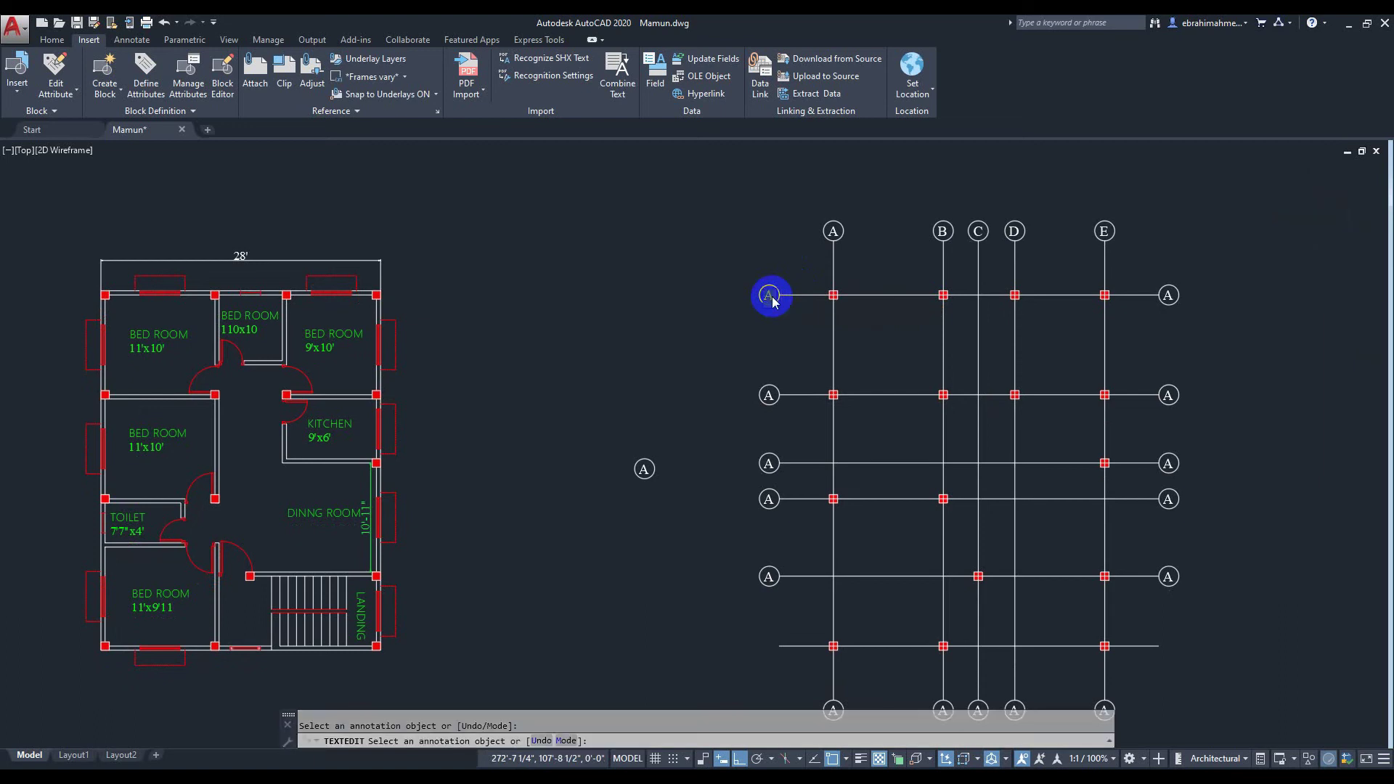
click(771, 395)
click(771, 399)
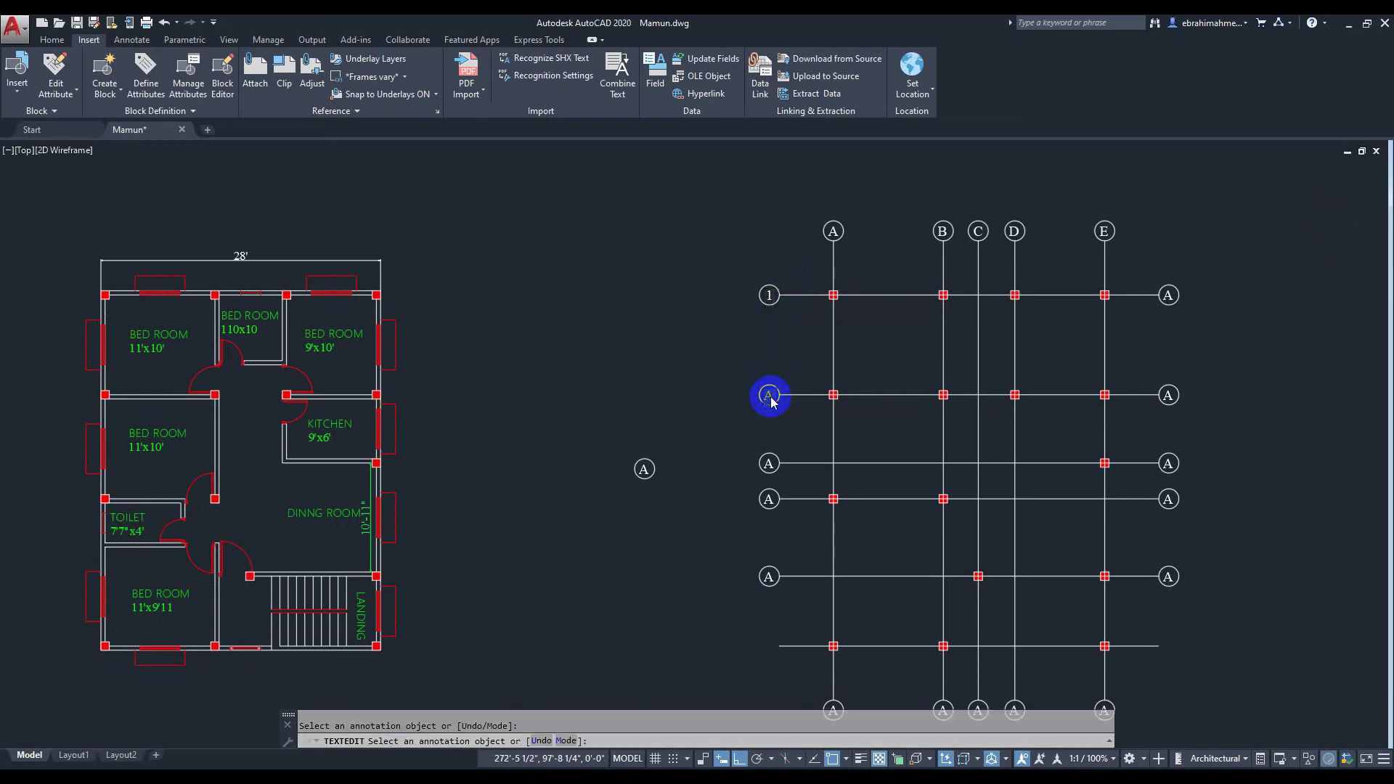
text(2)
click(766, 464)
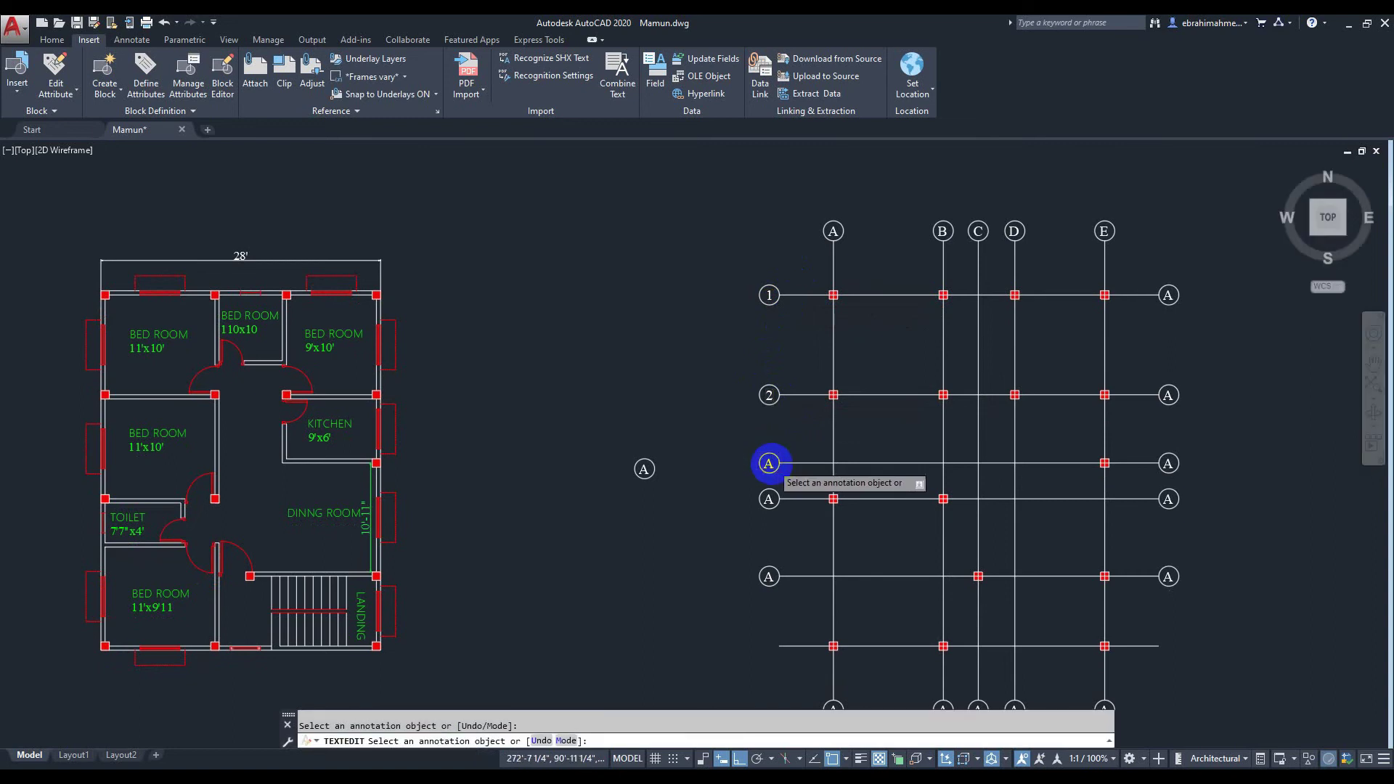
Renumber the next two left-side bubbles 3 and 4
click(773, 469)
click(779, 508)
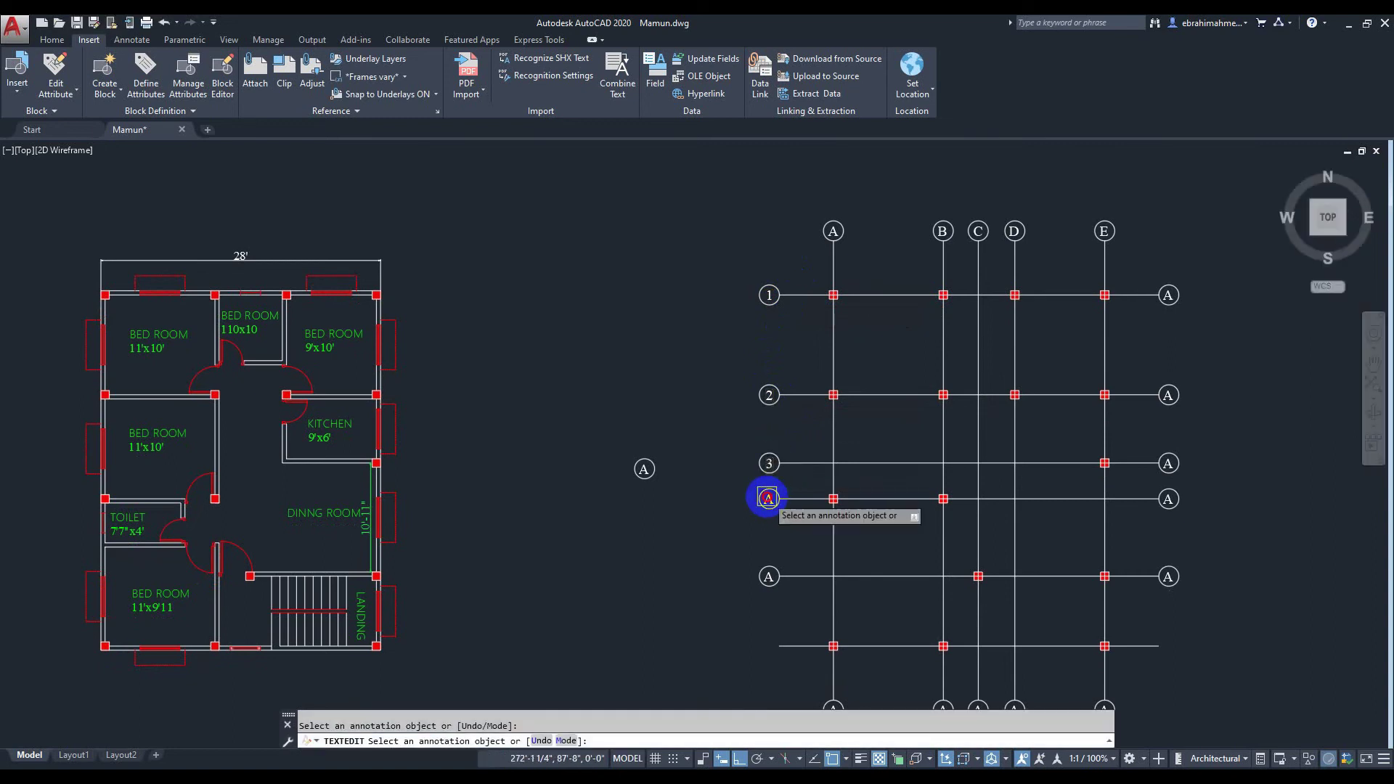
click(770, 501)
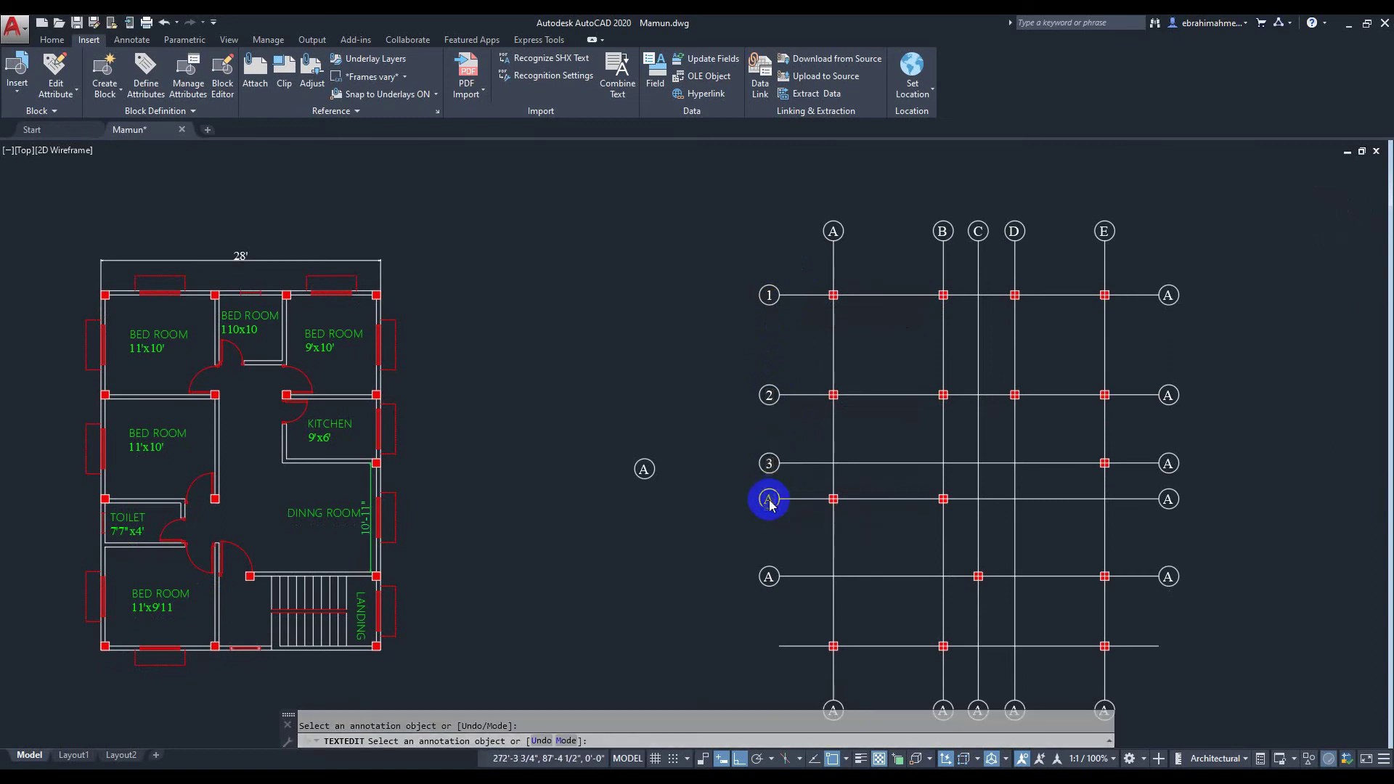
text(4)
click(768, 581)
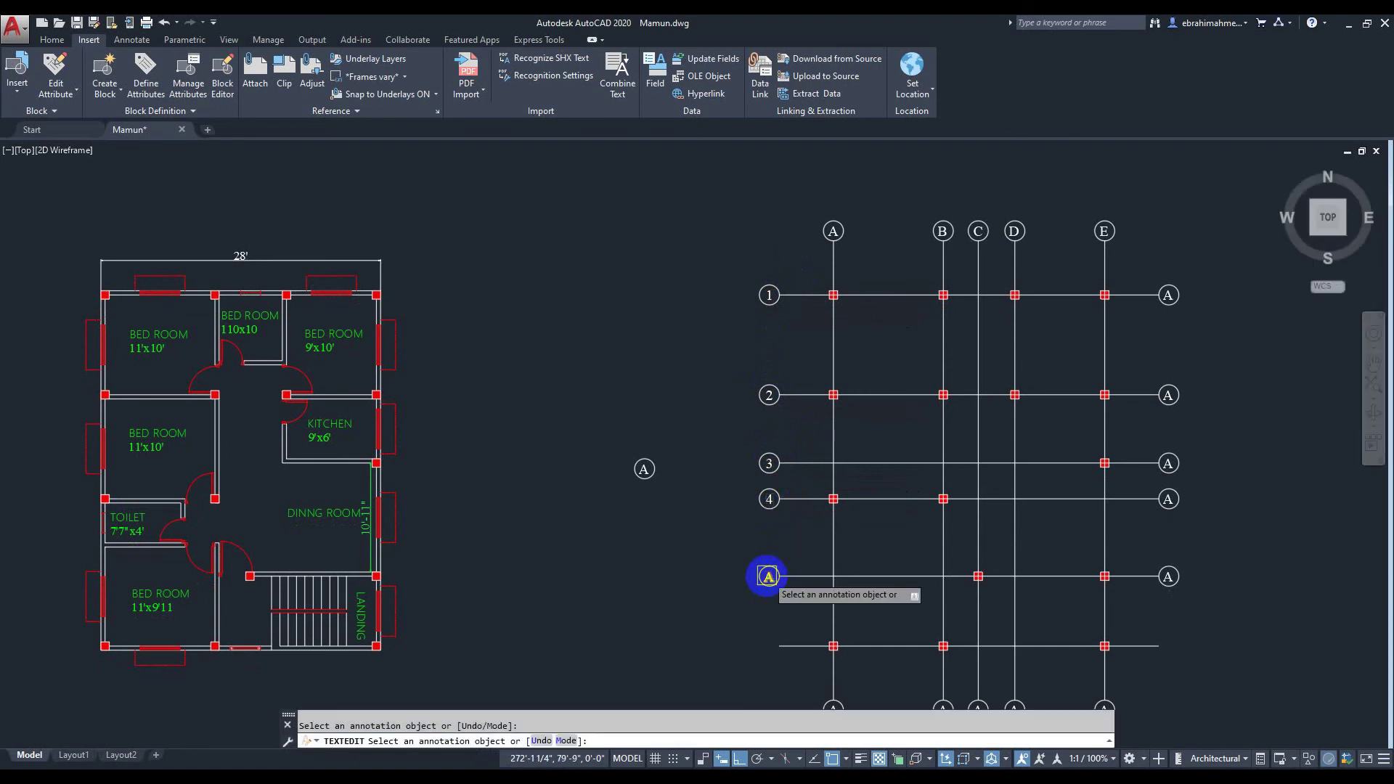
scroll(767, 577, down, 3)
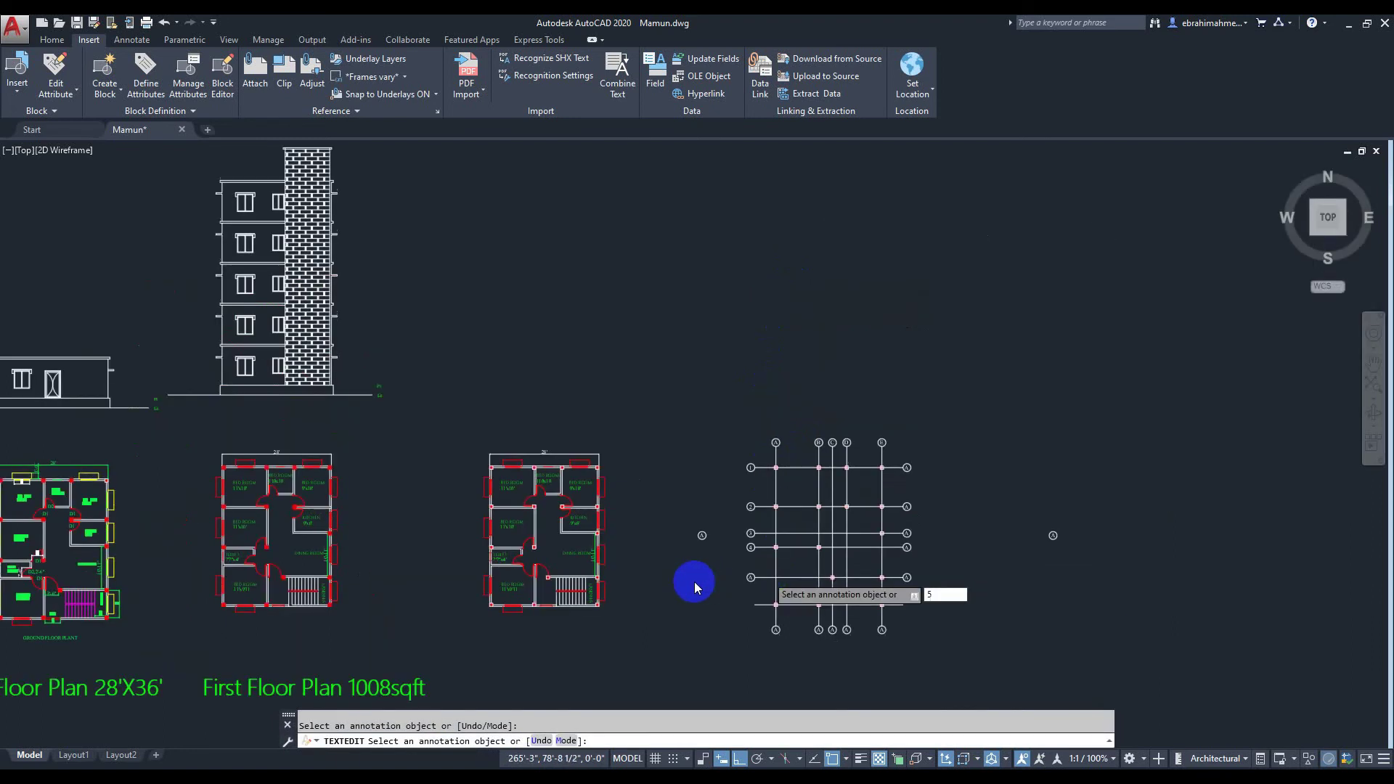
scroll(794, 551, down, 3)
scroll(797, 536, up, 3)
scroll(911, 553, up, 4)
middle_drag(910, 554, 876, 540)
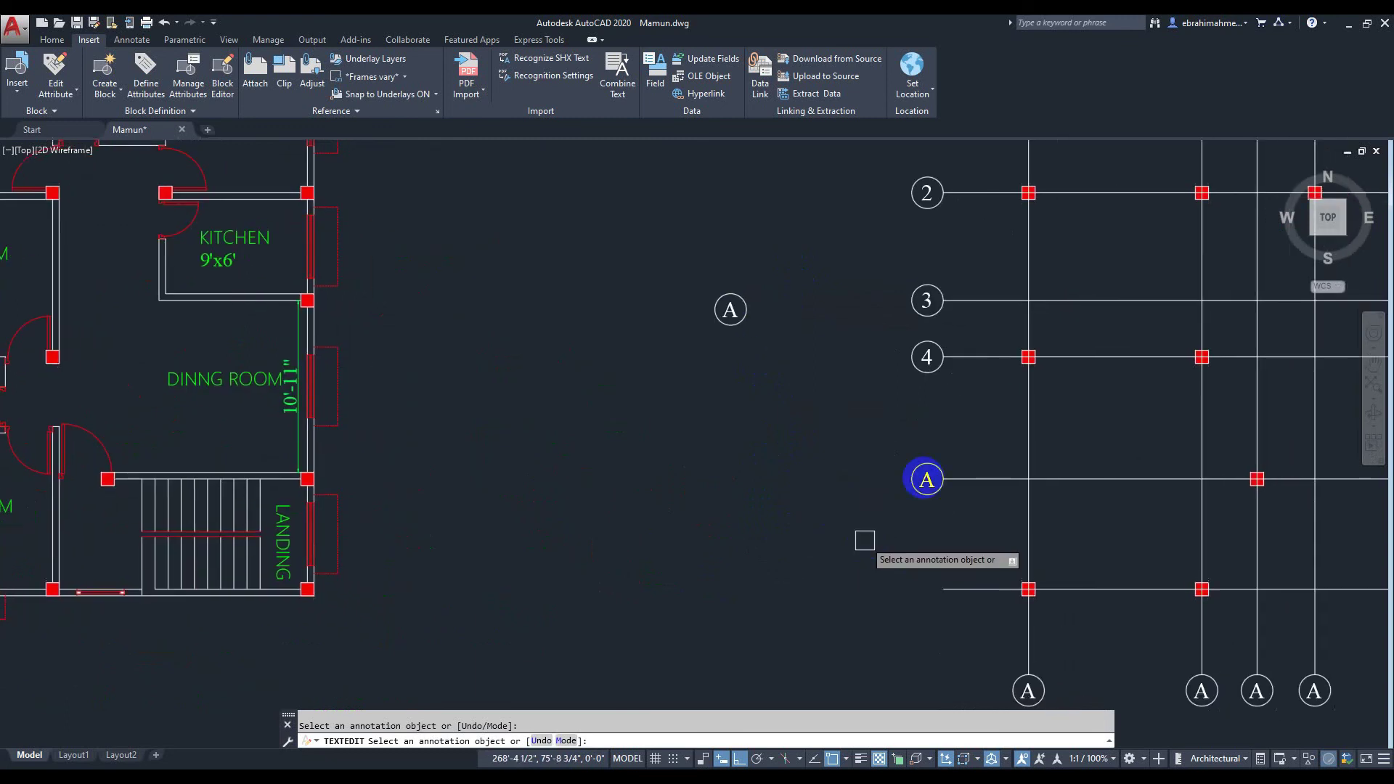
scroll(931, 430, down, 2)
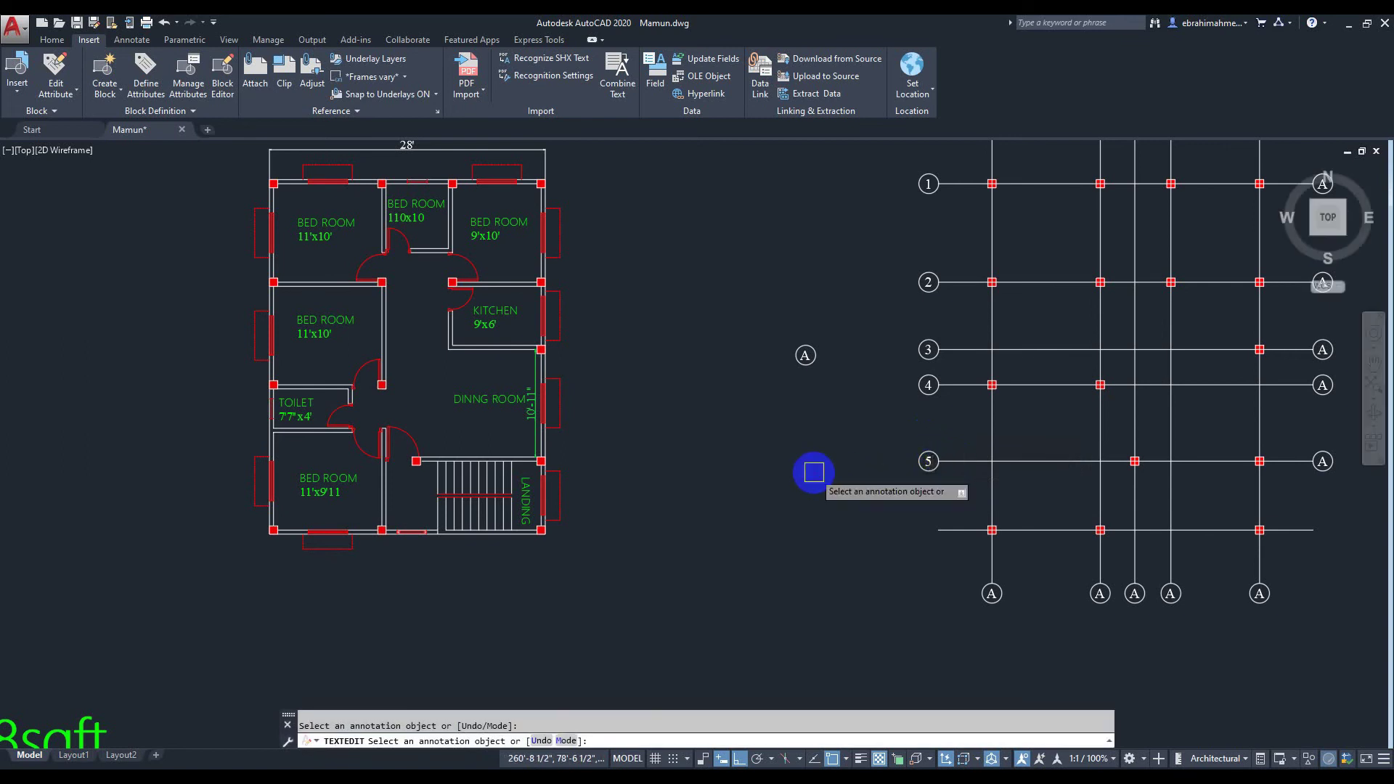
Copy the spare A bubble to the bottom grid line's left end, just below bubble 5
key(Escape)
click(778, 298)
click(851, 403)
text(o)
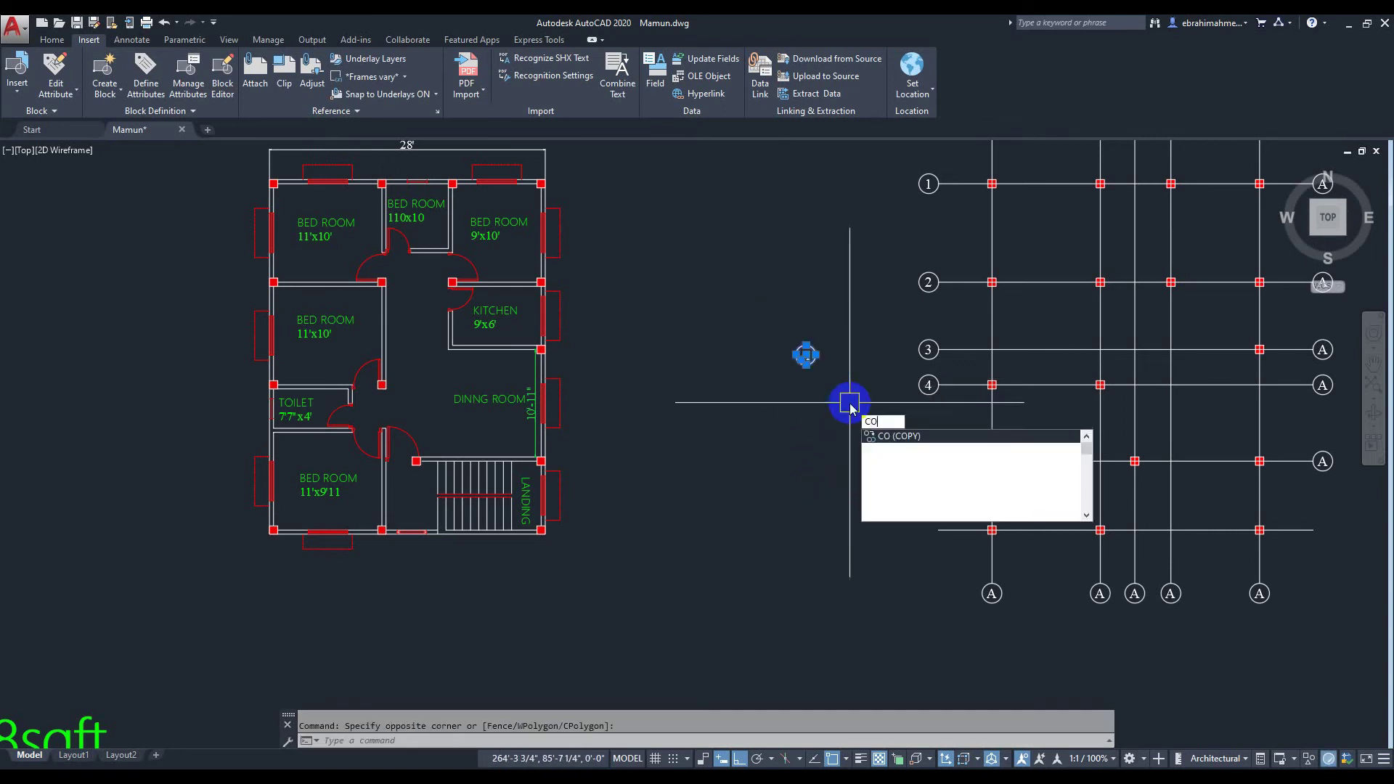
key(Return)
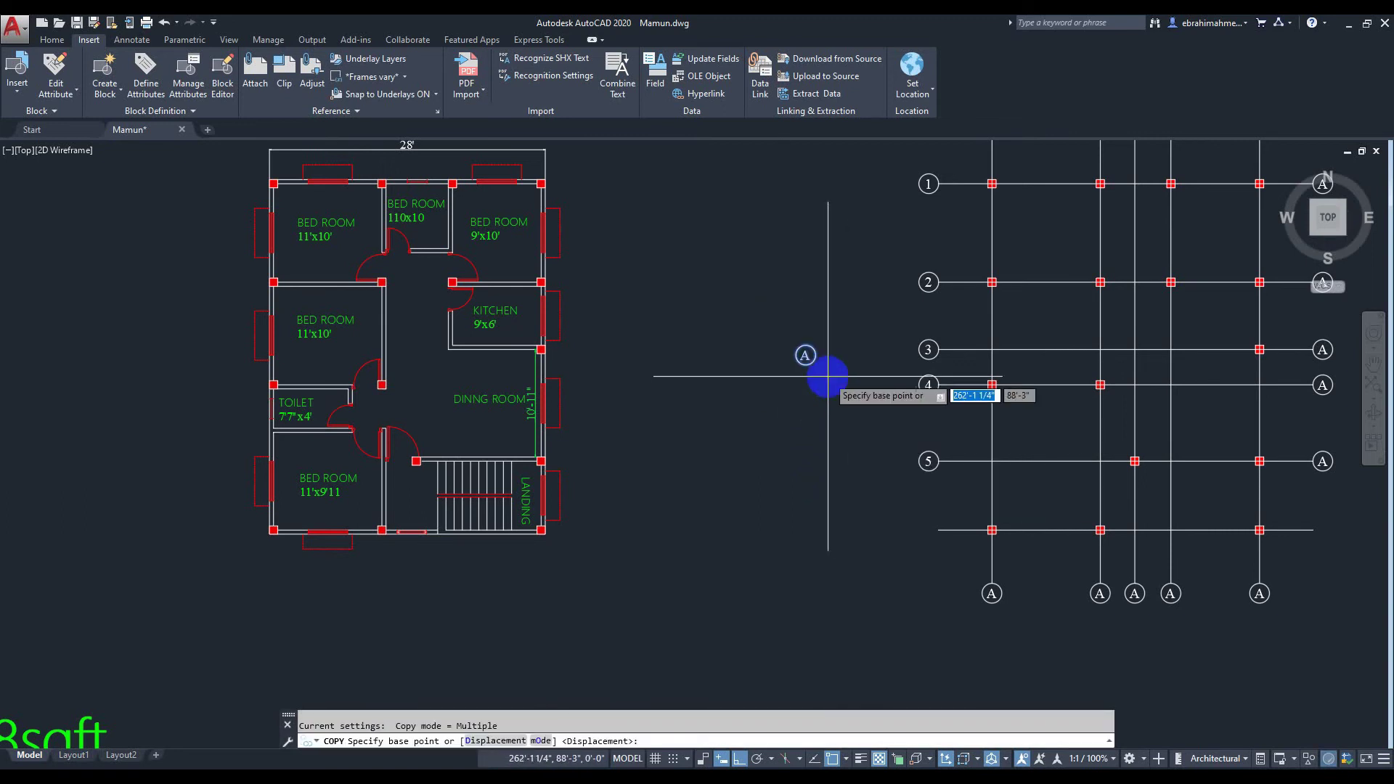
scroll(824, 380, up, 2)
click(790, 342)
middle_drag(873, 478, 740, 376)
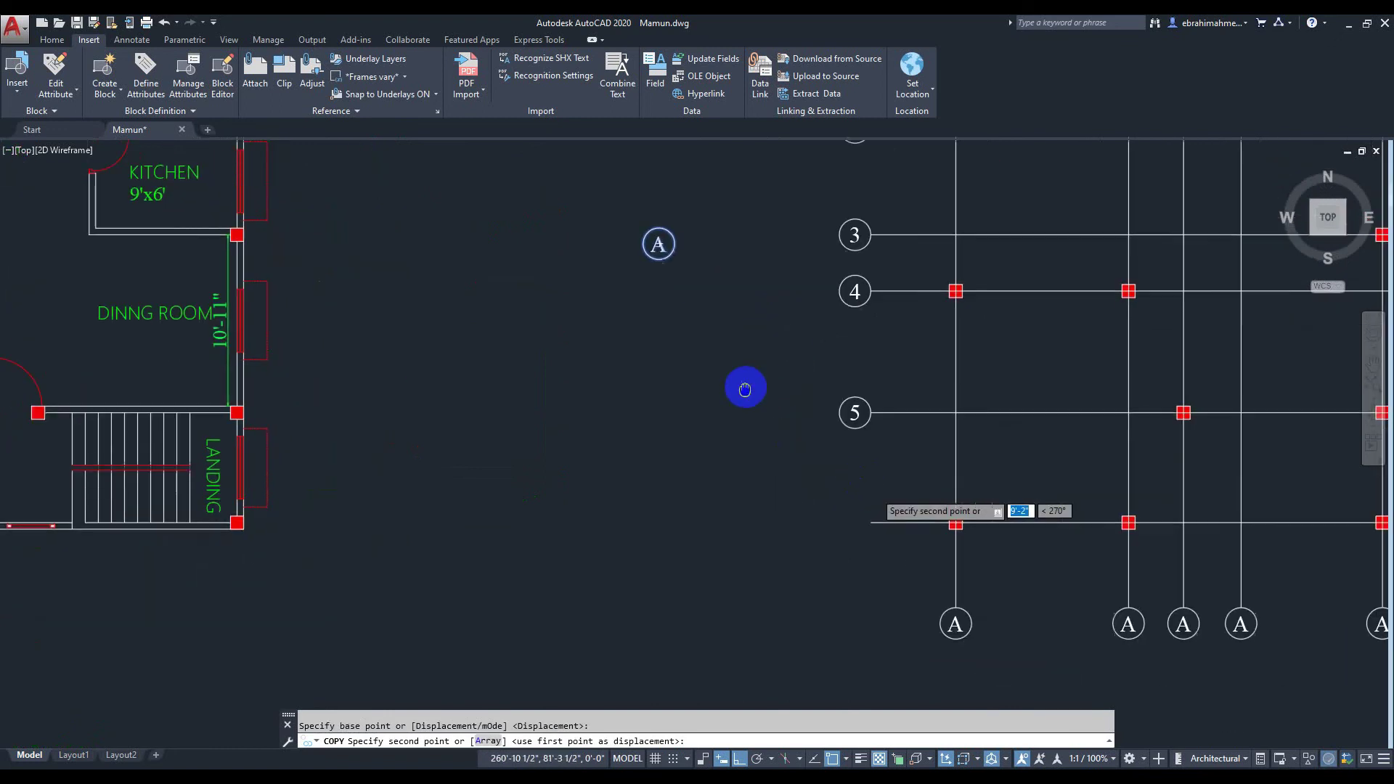
click(870, 519)
scroll(884, 503, down, 3)
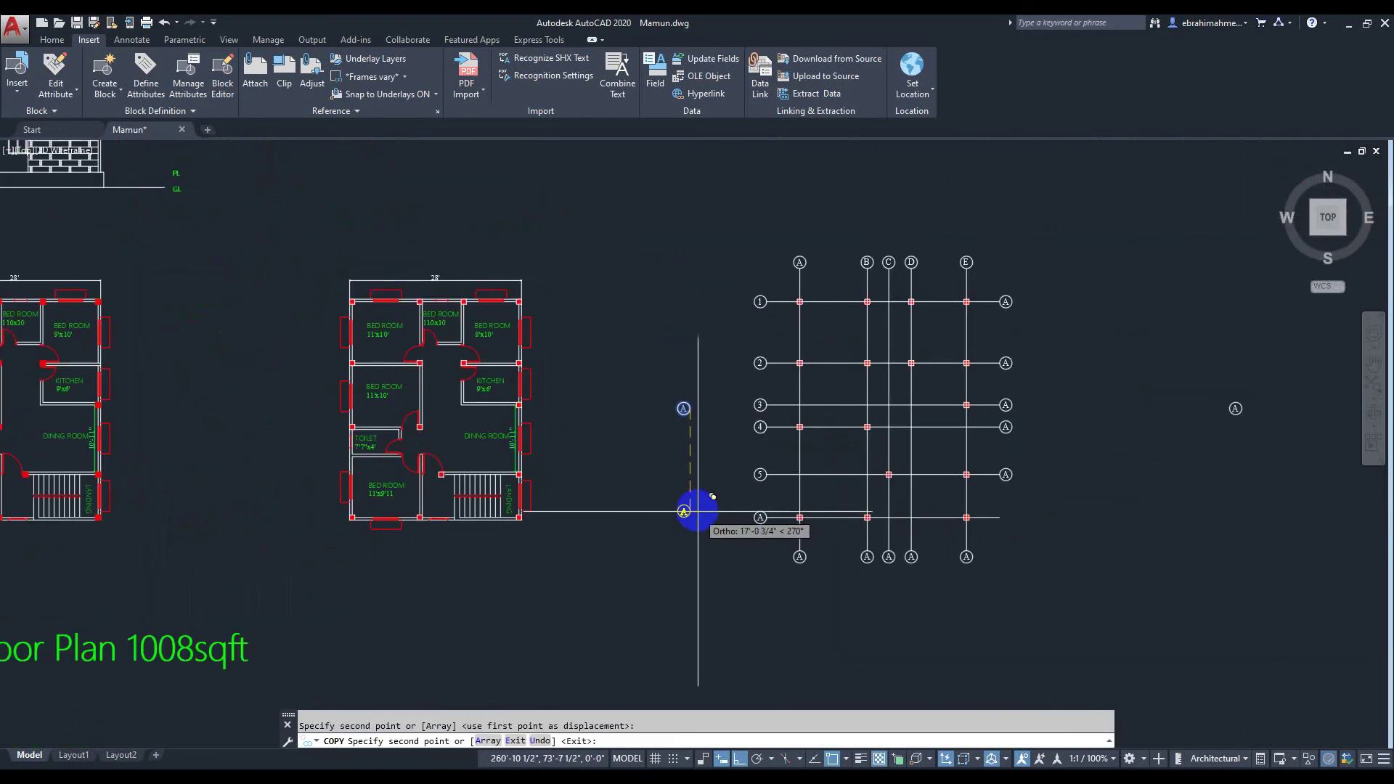
key(Escape)
middle_drag(1076, 489, 1090, 481)
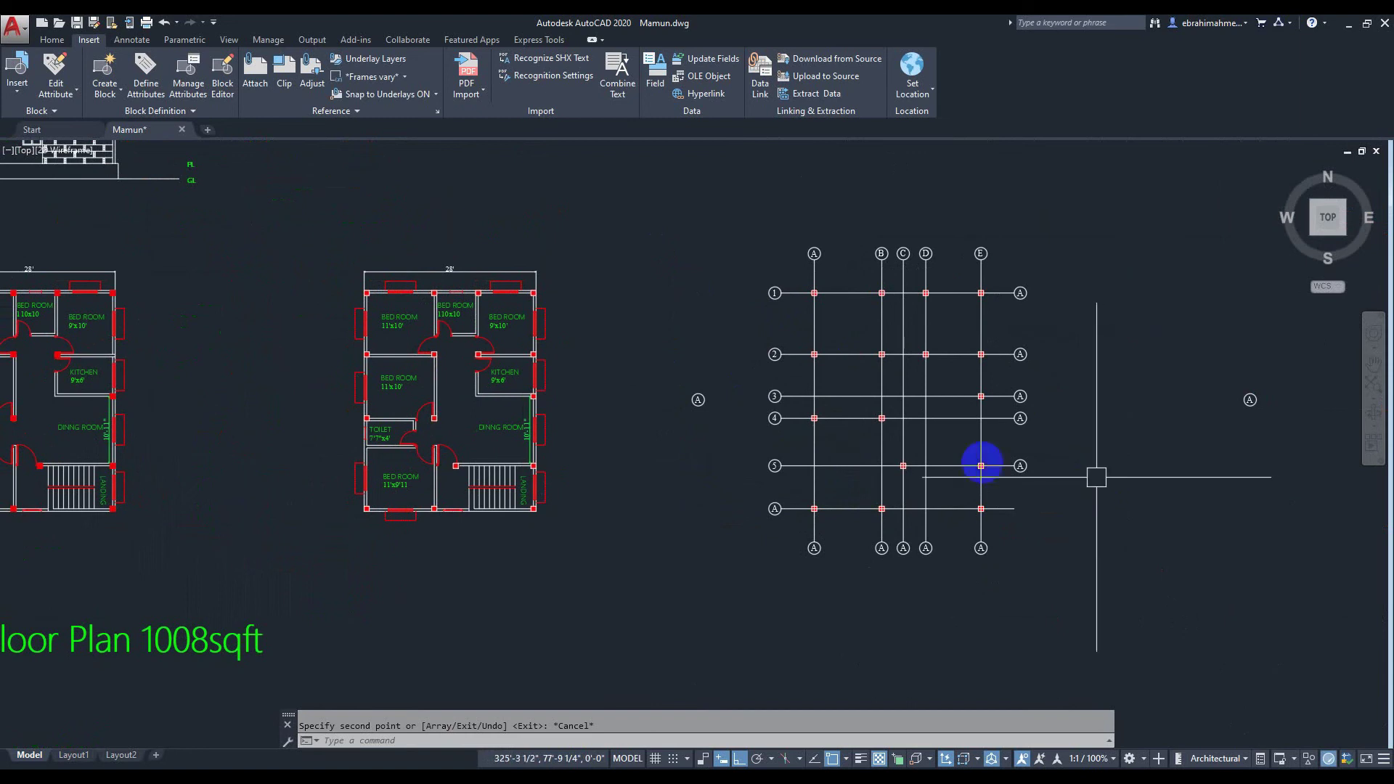
scroll(767, 509, up, 3)
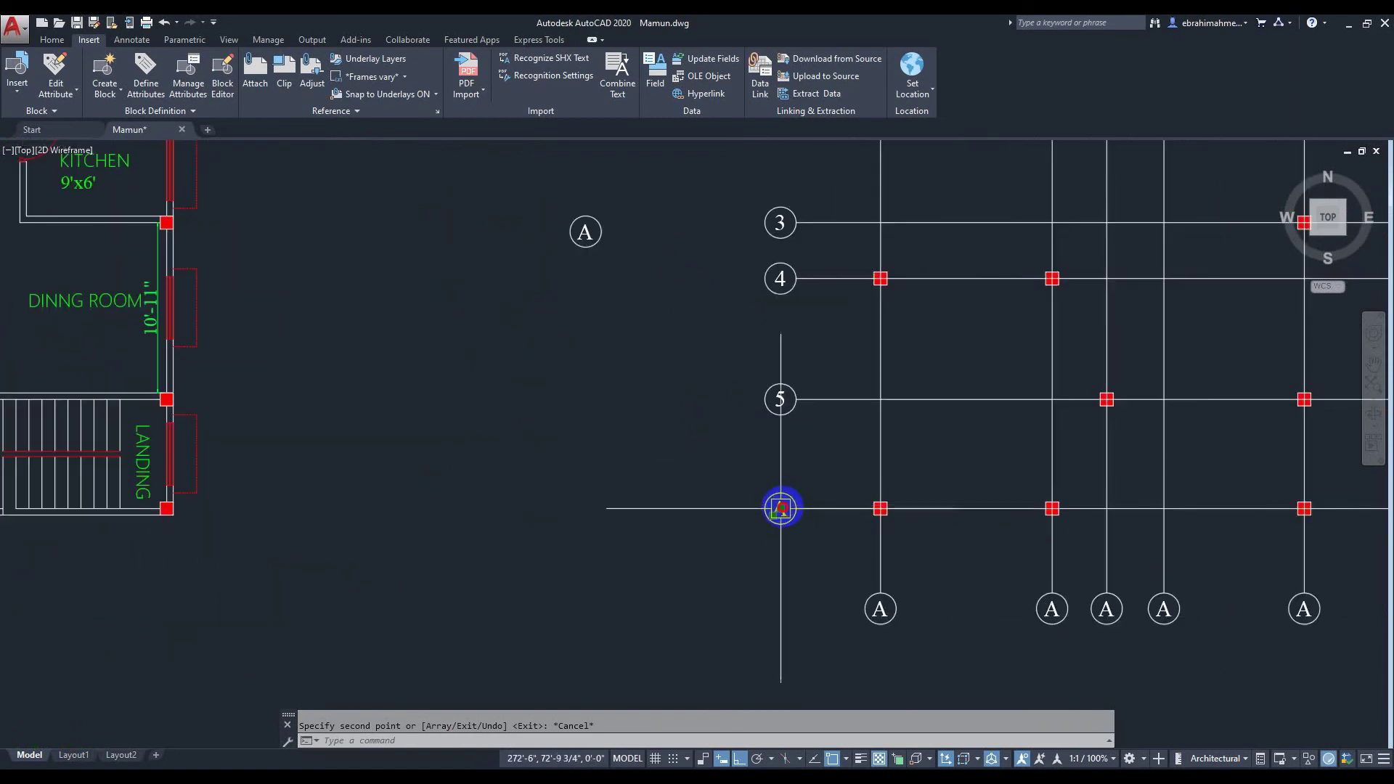
Change the new lowest left bubble to read 6
double_click(780, 508)
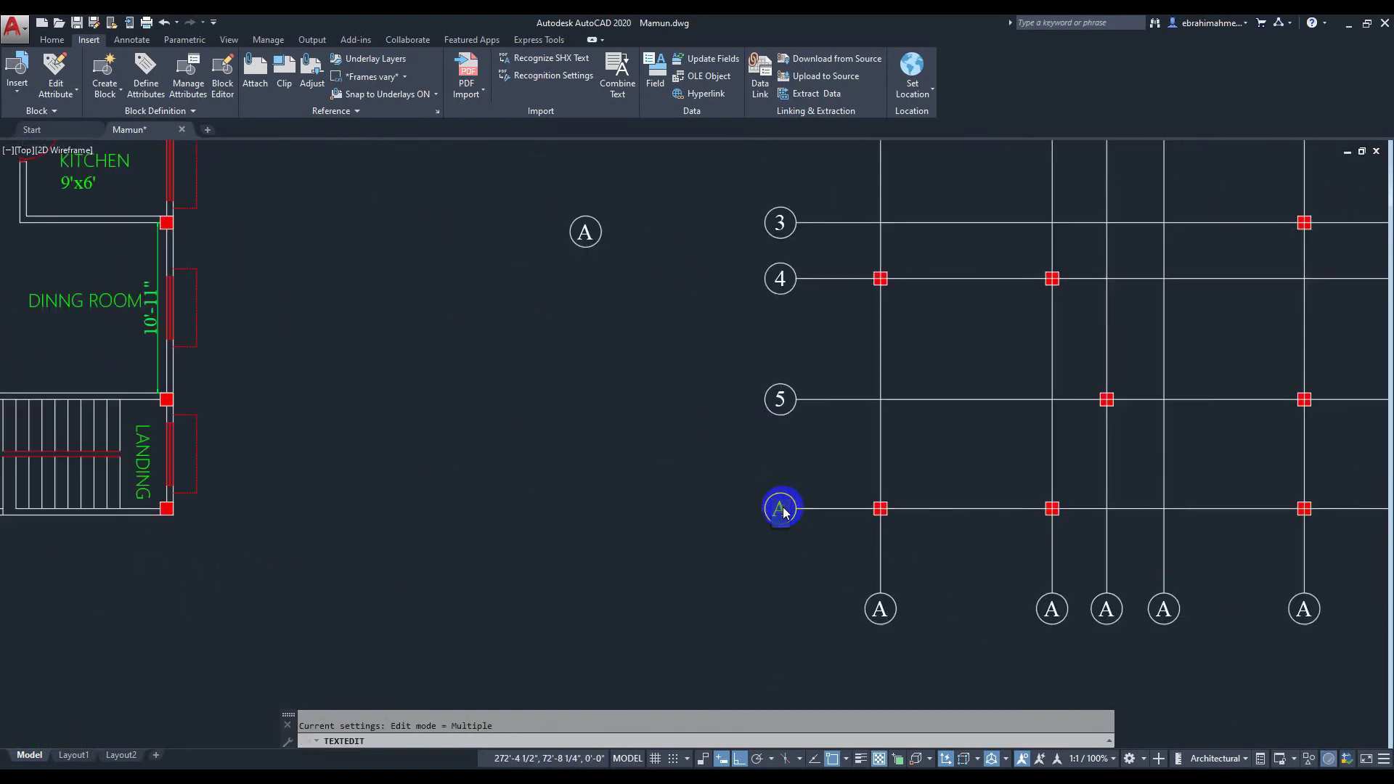
scroll(1074, 560, down, 2)
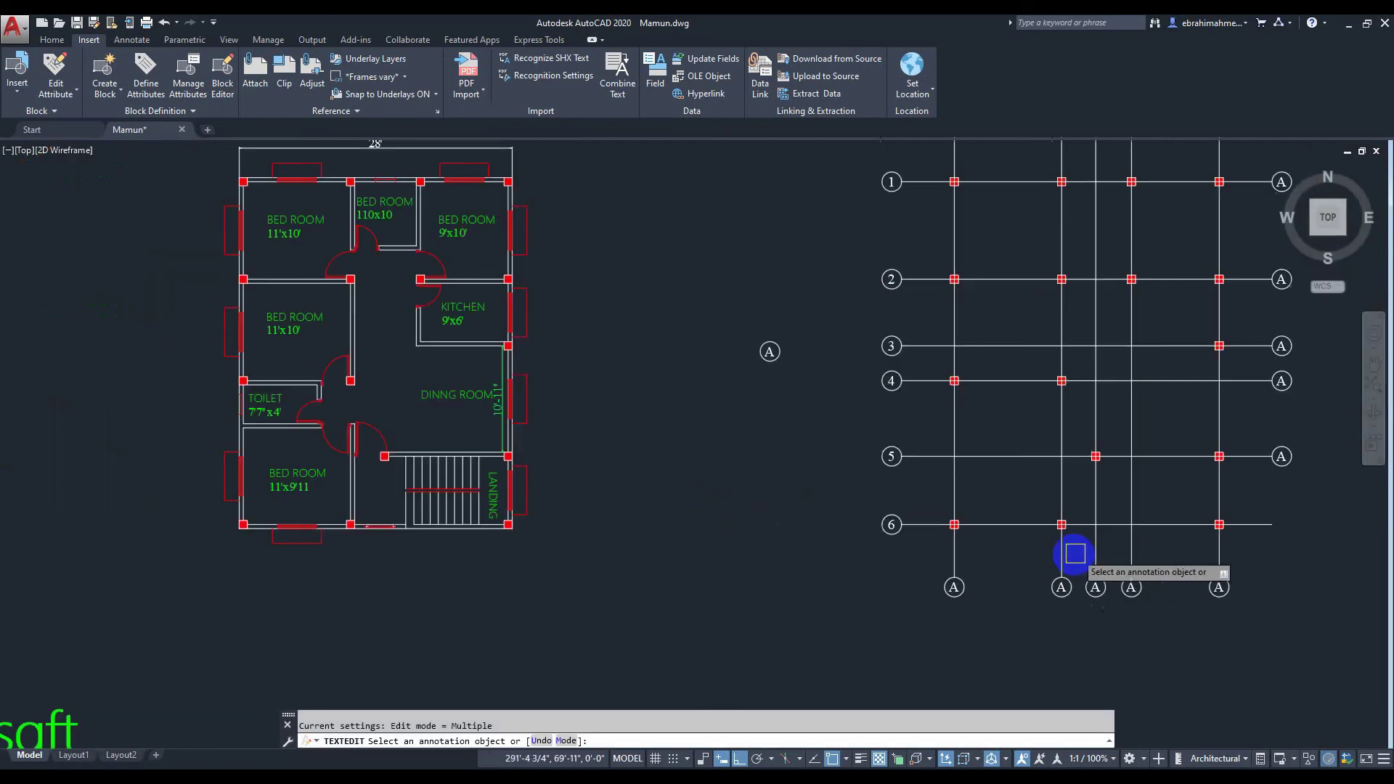
middle_drag(927, 604, 937, 488)
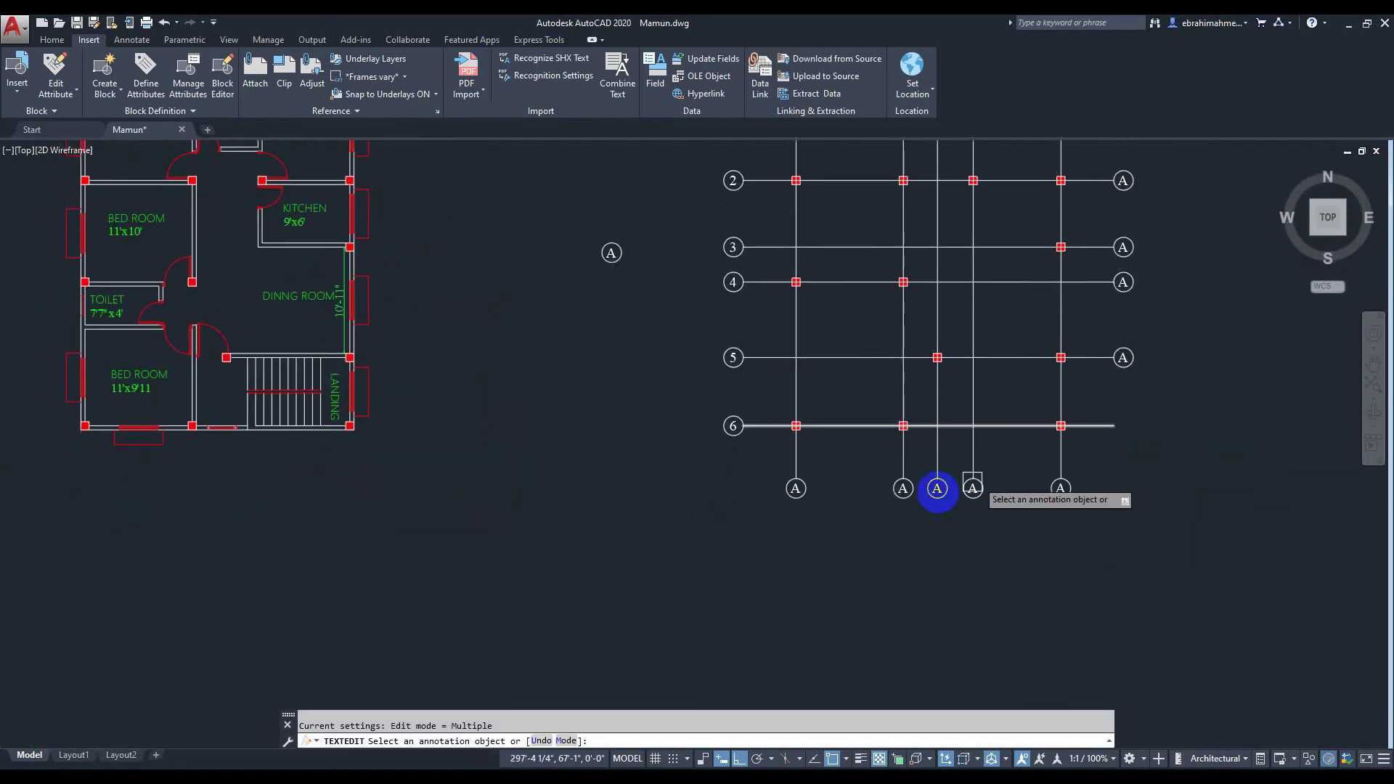
Reletter the bottom bubbles B, C, D and E from left to right
click(903, 488)
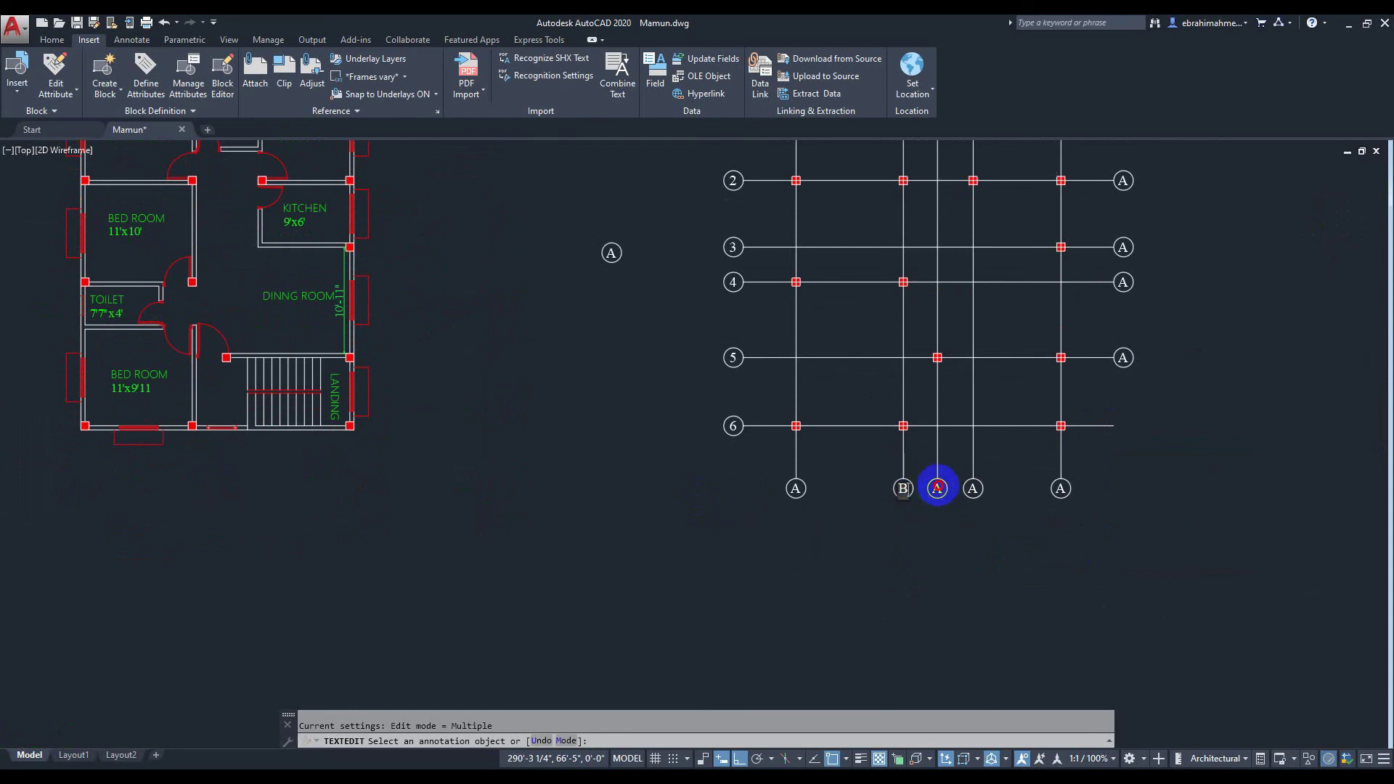
click(937, 488)
click(938, 489)
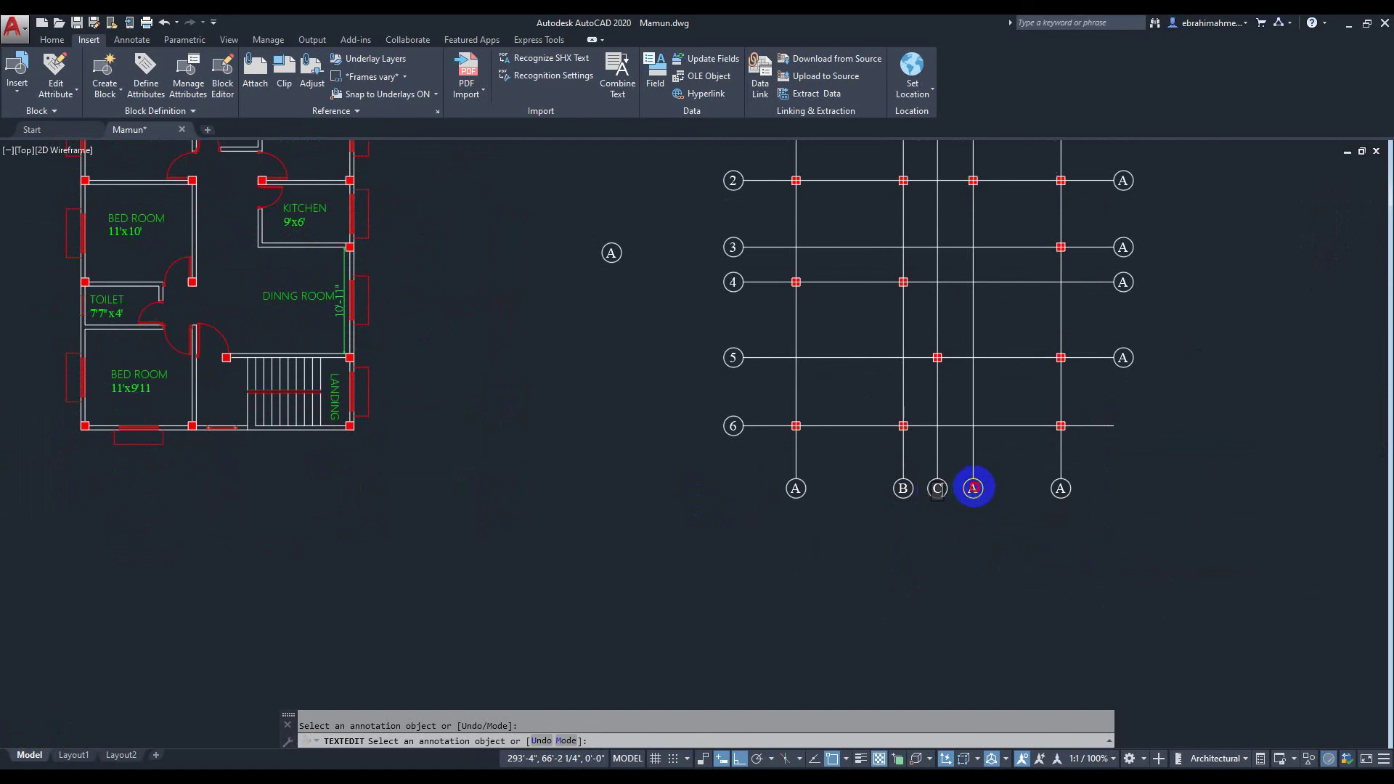
click(972, 487)
click(973, 494)
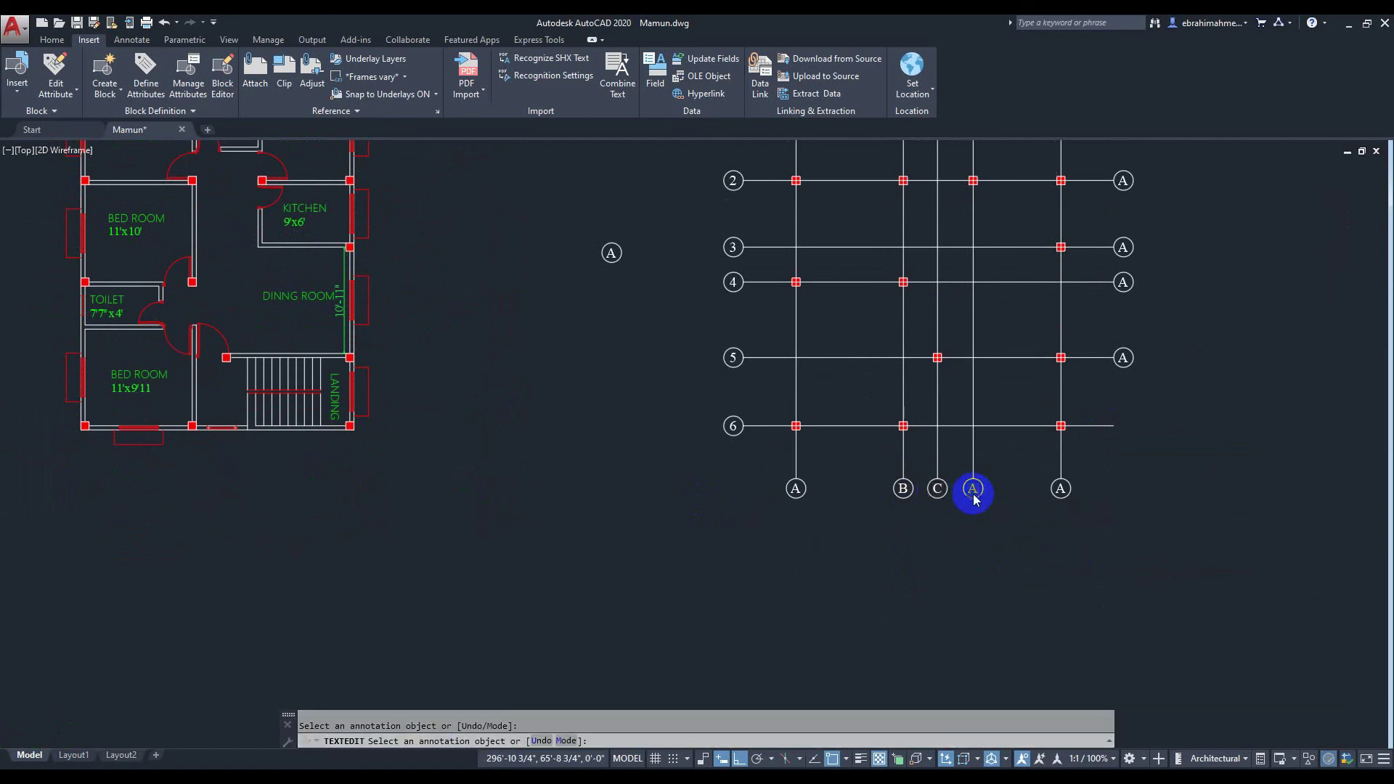
text(D)
click(1060, 487)
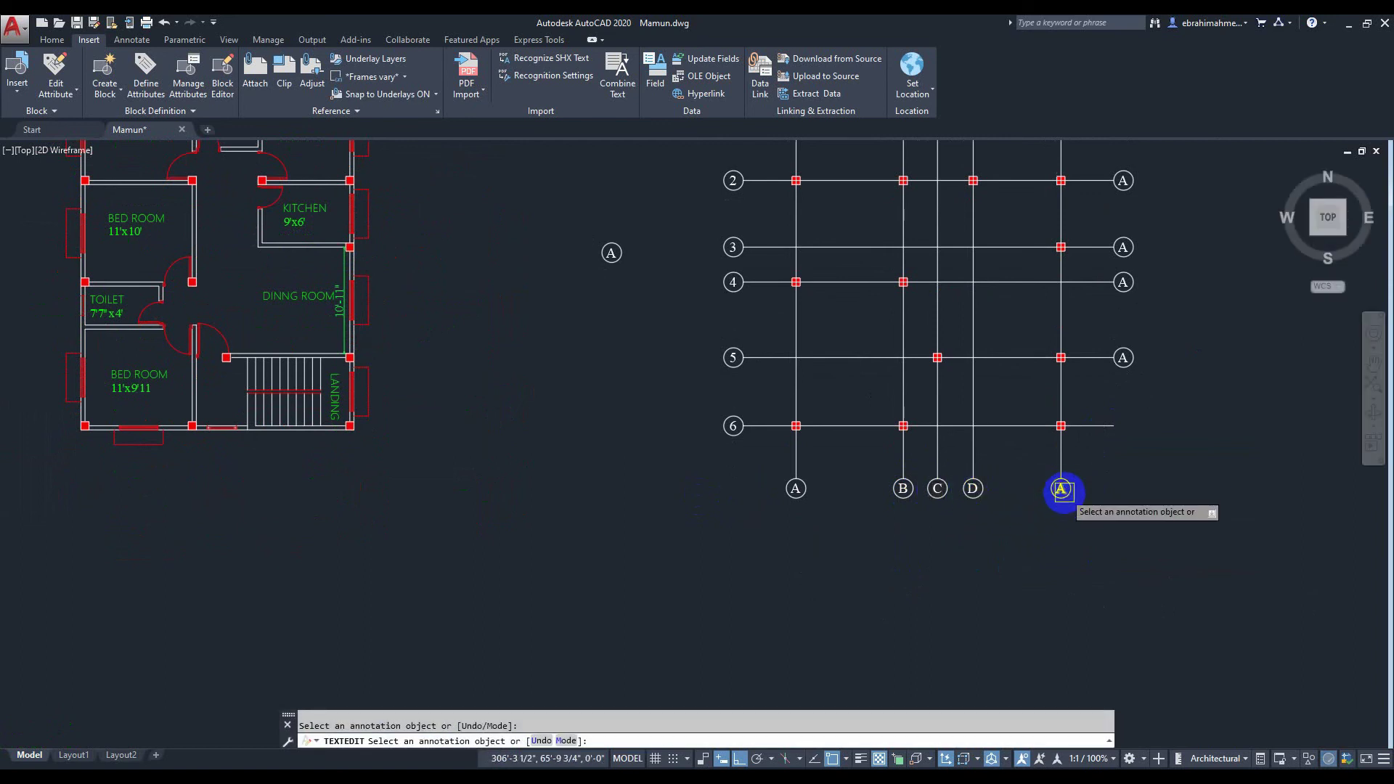
click(1059, 490)
text(E)
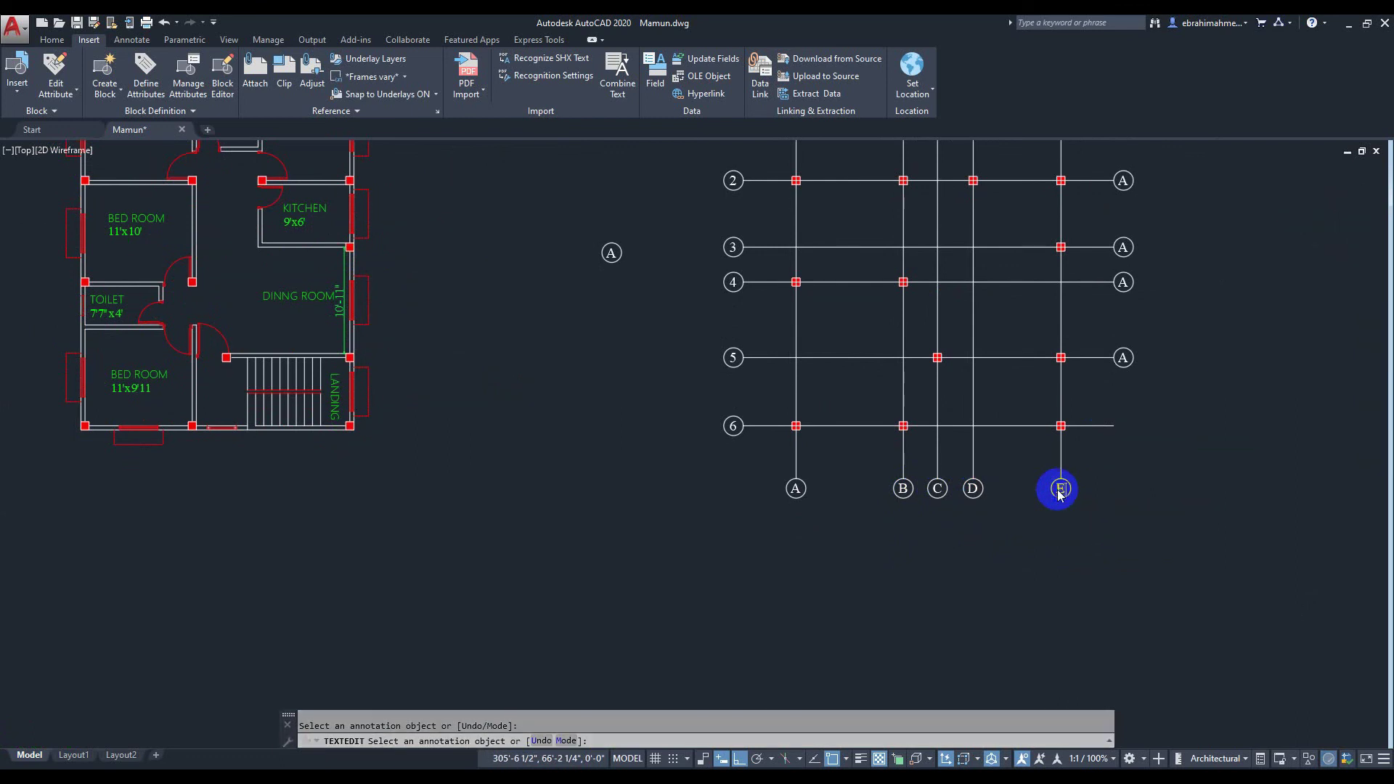
click(1129, 510)
scroll(1161, 494, down, 2)
scroll(1142, 519, down, 1)
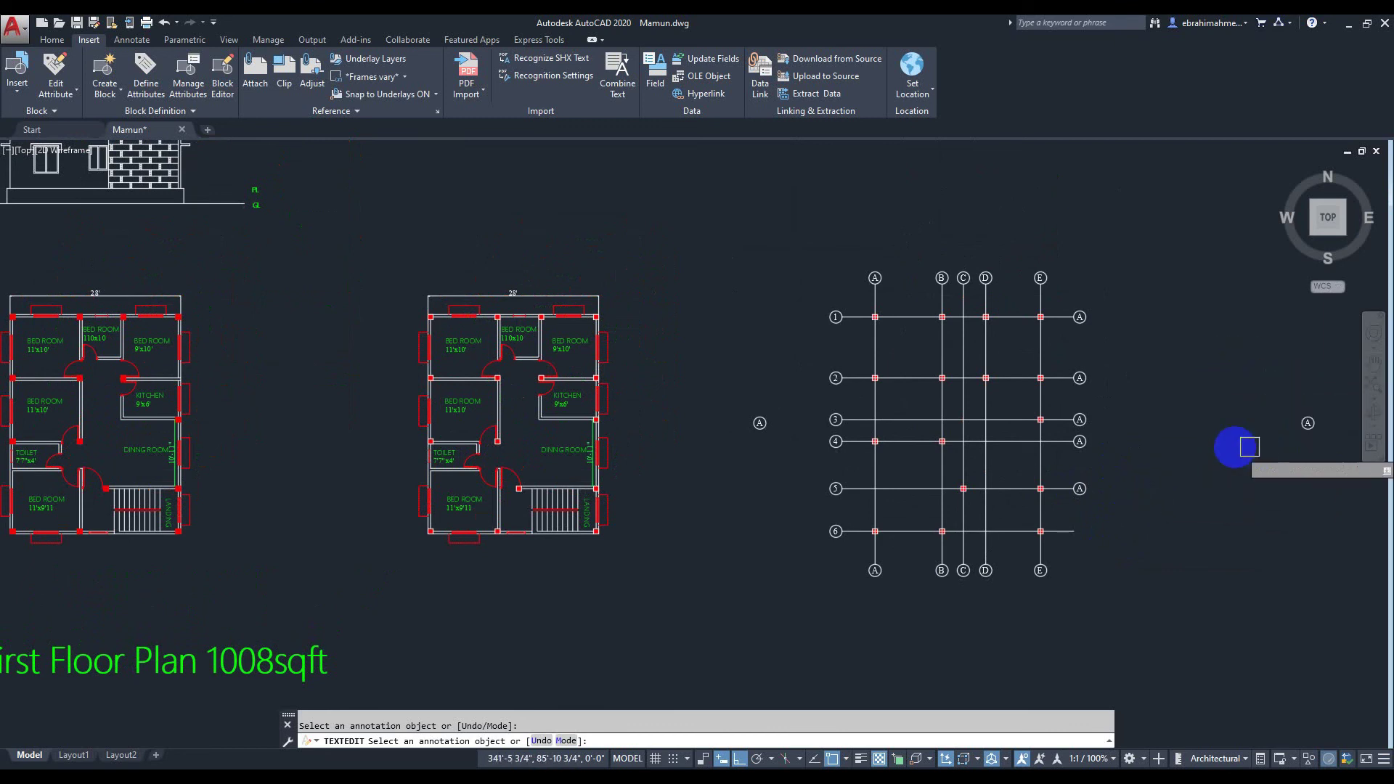
Select the spare A bubble after cancelling a false start
key(Escape)
click(755, 419)
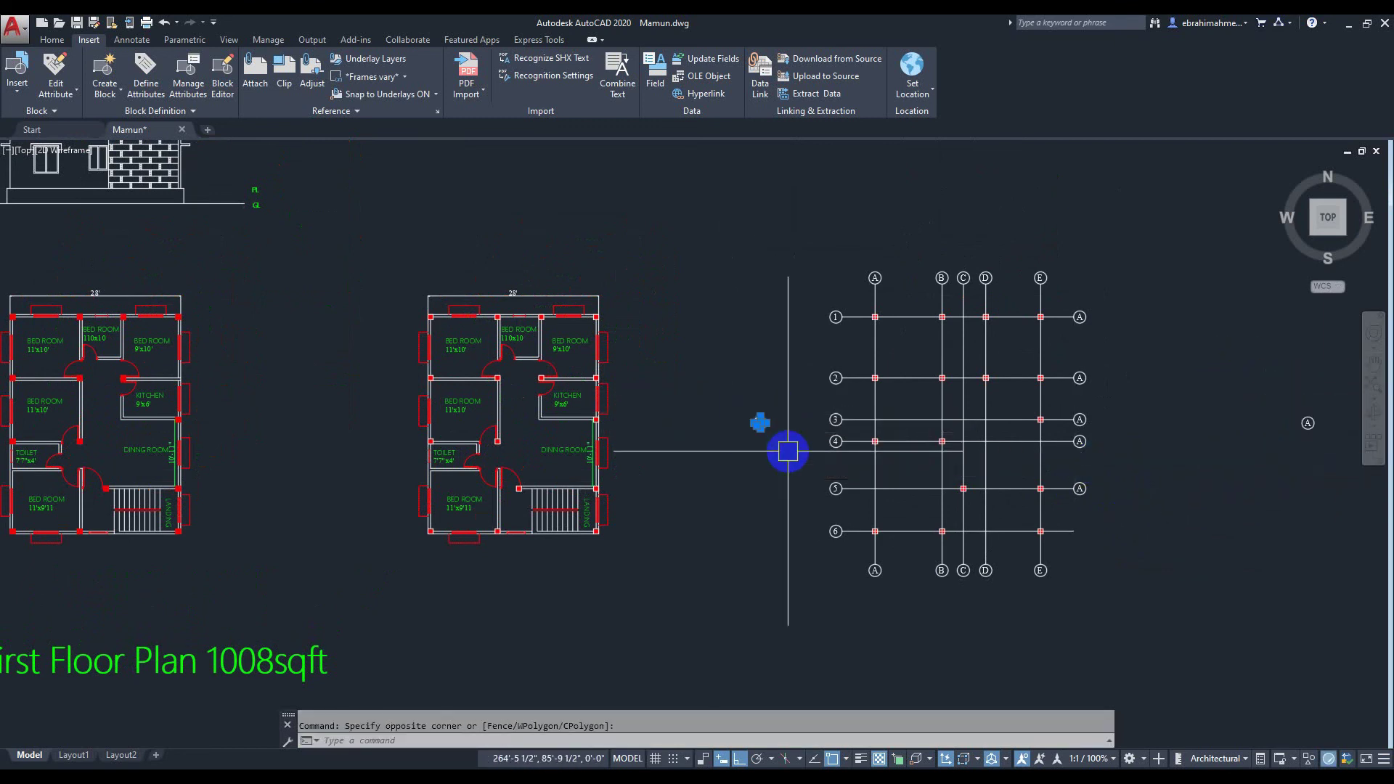
text(C)
key(Escape)
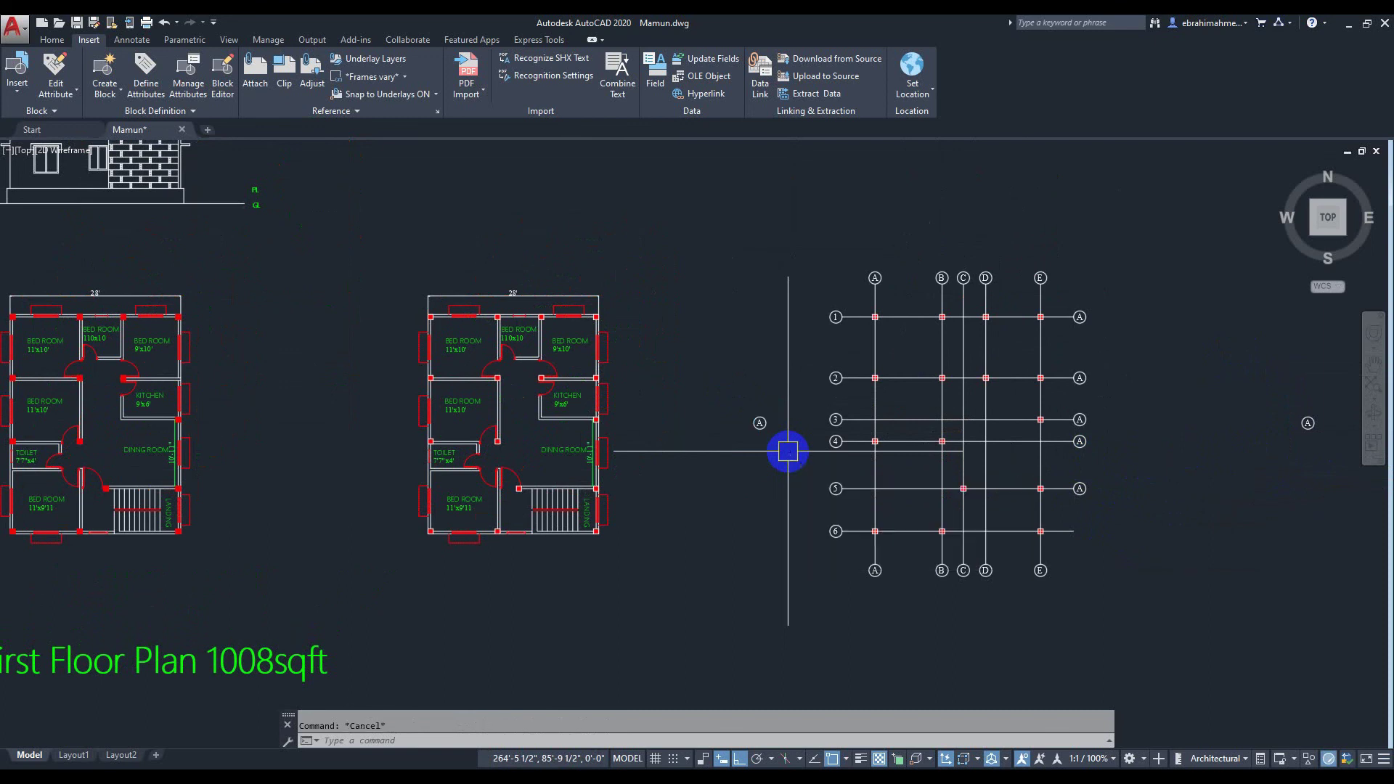
click(819, 492)
click(728, 367)
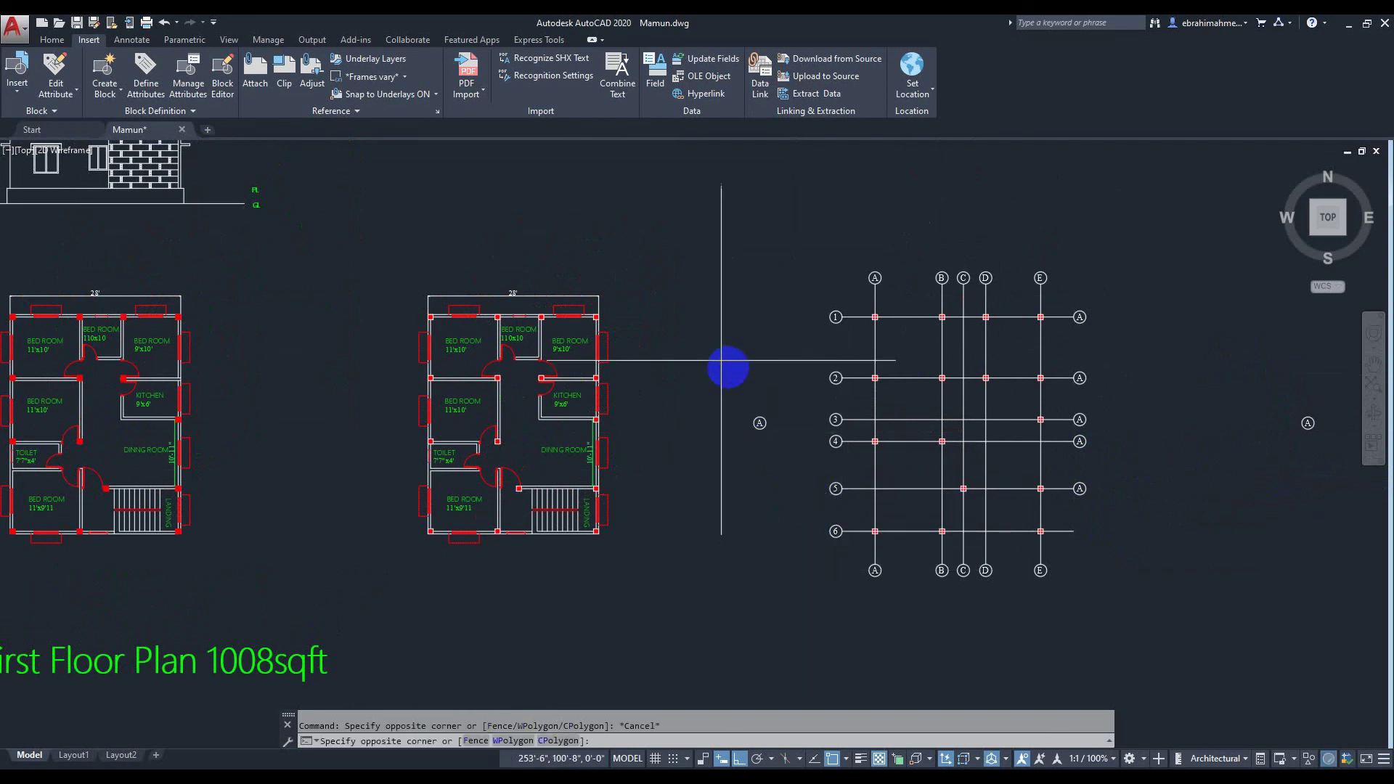
Copy the spare A bubble to the right end of row 6's grid line
text(co)
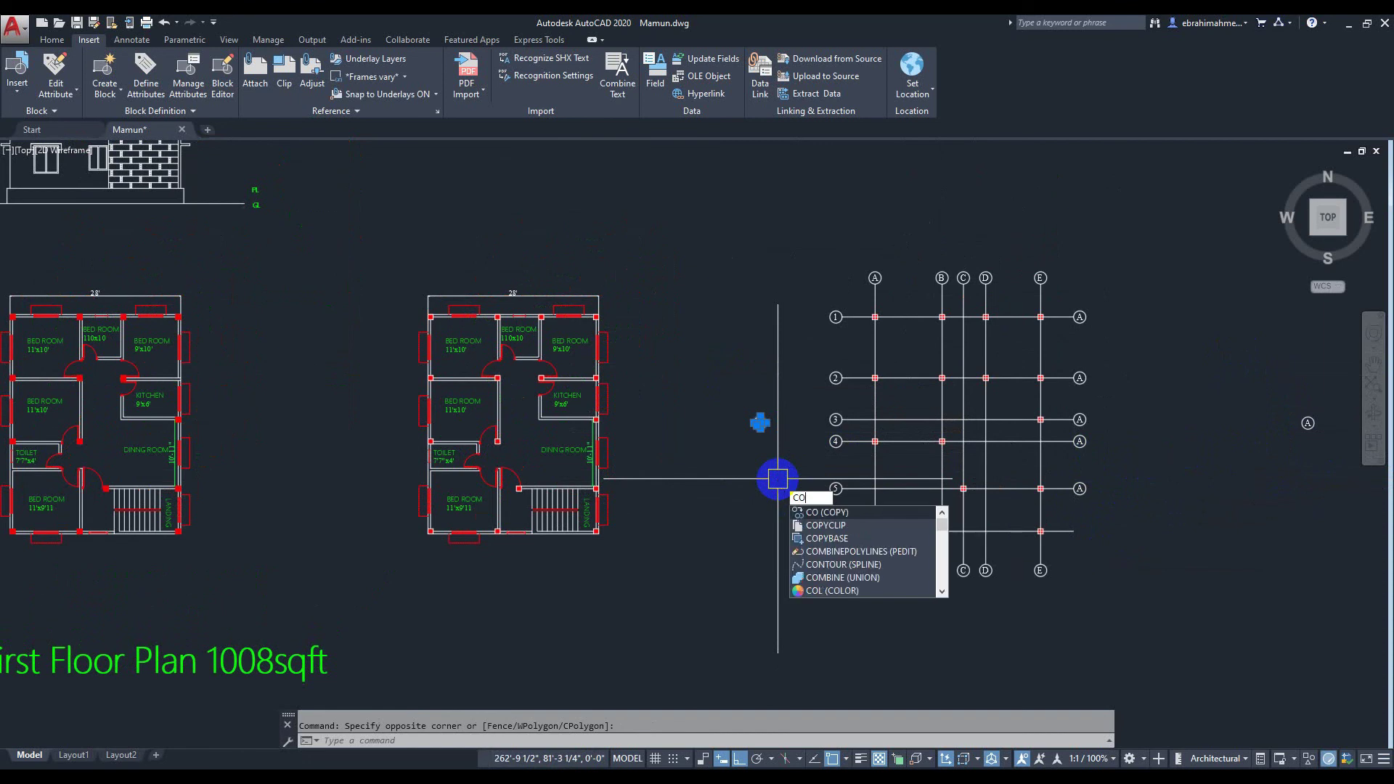
key(Return)
scroll(740, 442, up, 2)
scroll(748, 413, up, 3)
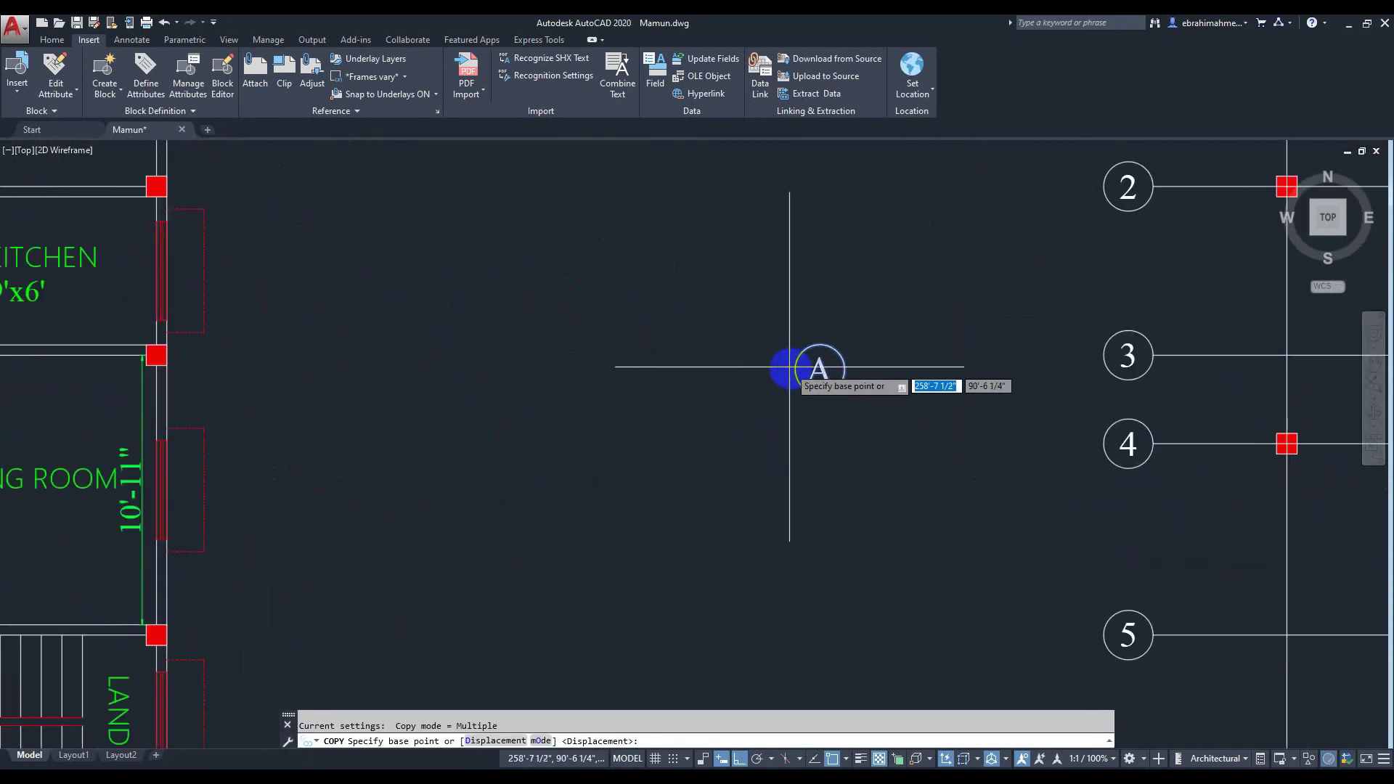
click(788, 367)
scroll(835, 436, down, 3)
scroll(745, 428, down, 2)
scroll(866, 433, up, 2)
middle_drag(934, 488, 900, 352)
click(907, 426)
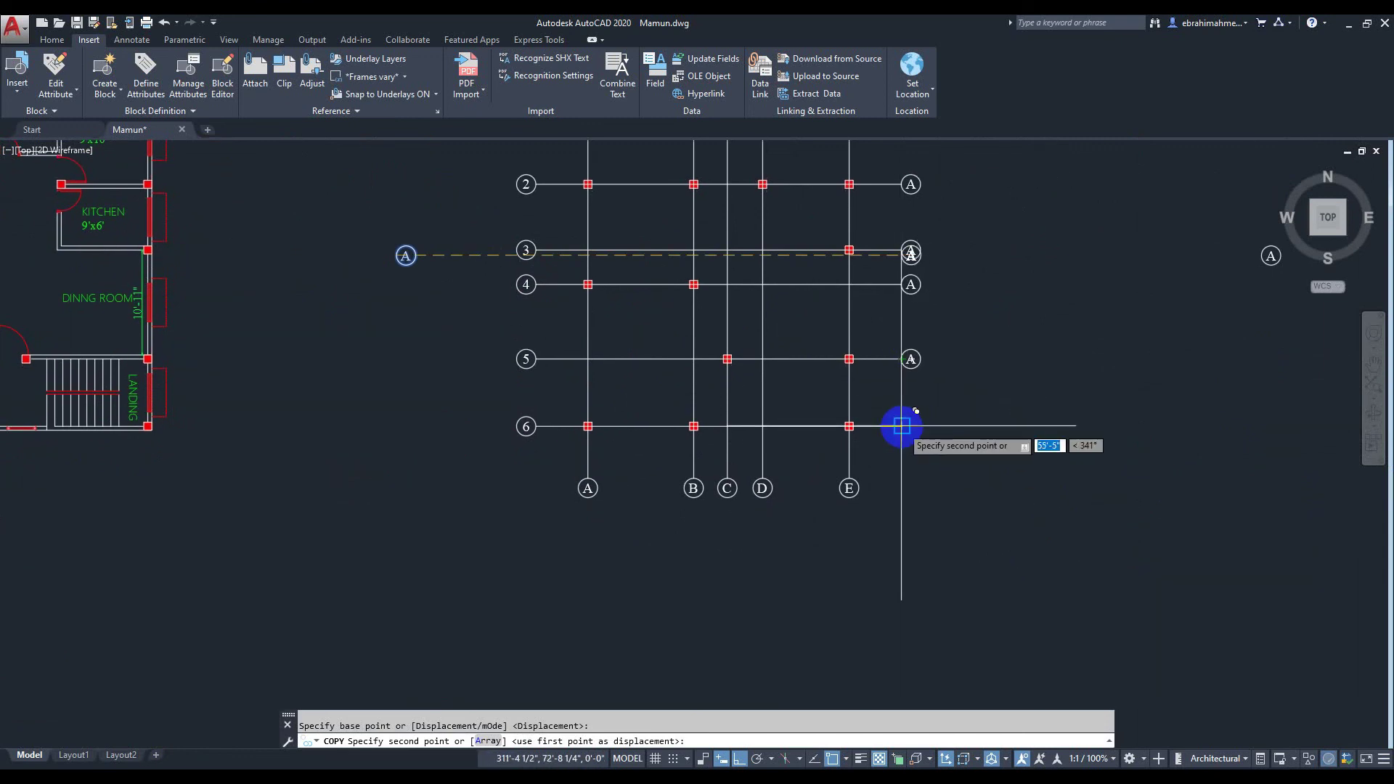
key(Escape)
scroll(1016, 443, down, 3)
scroll(1001, 436, up, 1)
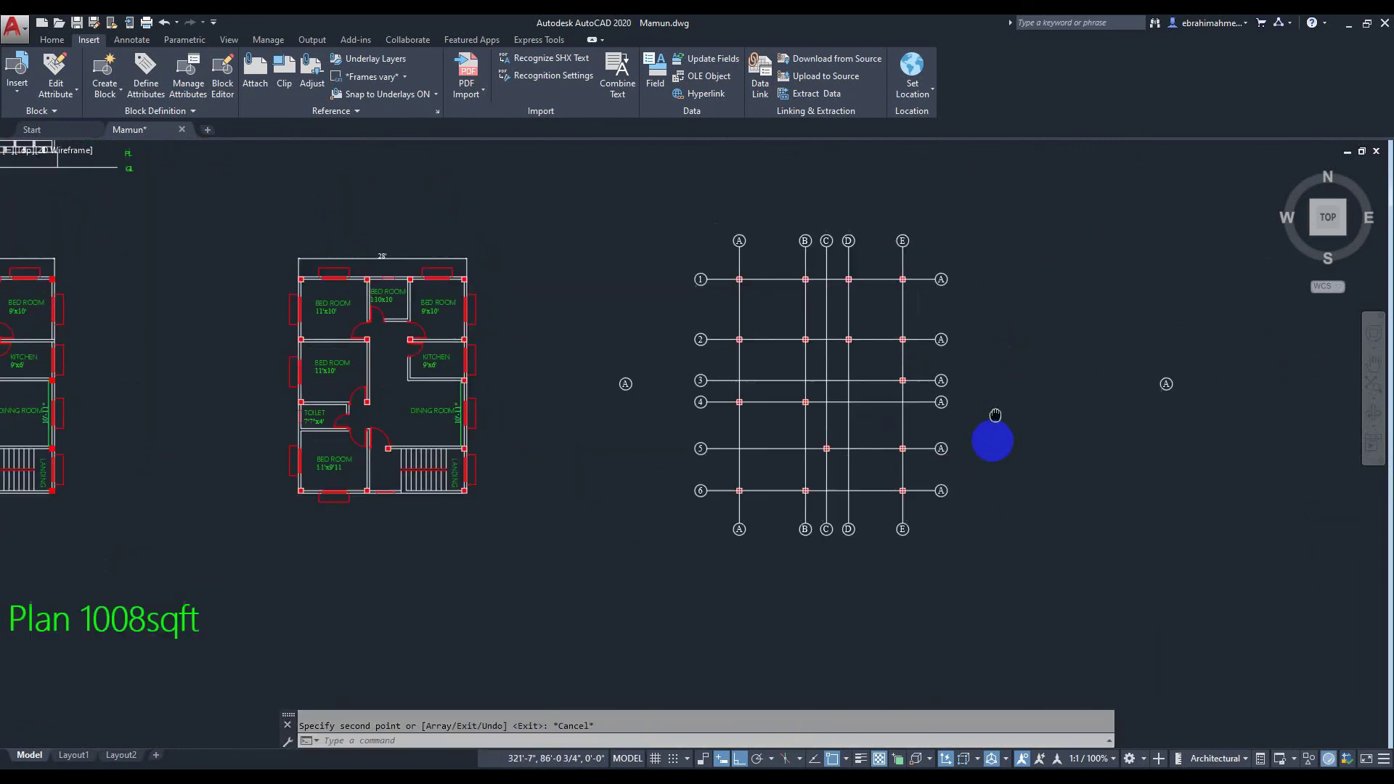
scroll(980, 399, up, 2)
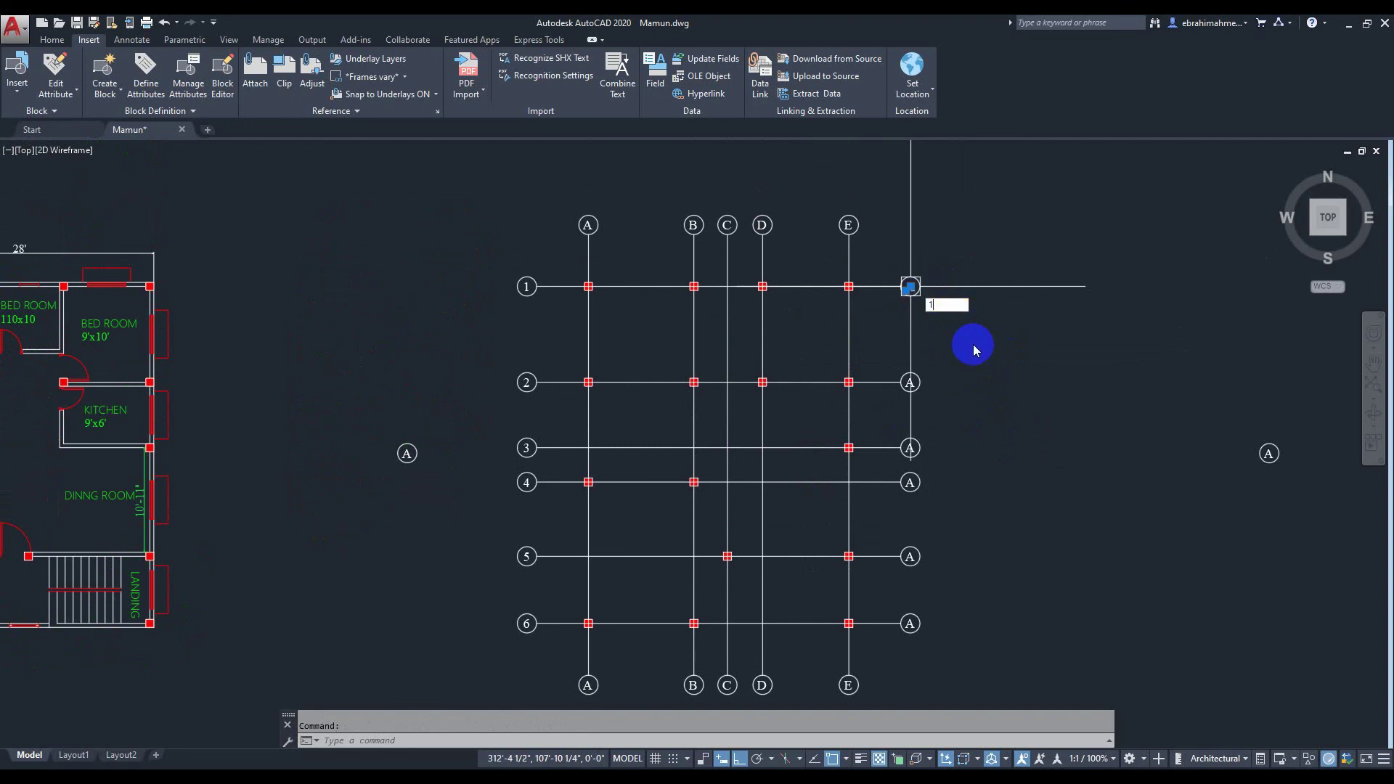
key(Escape)
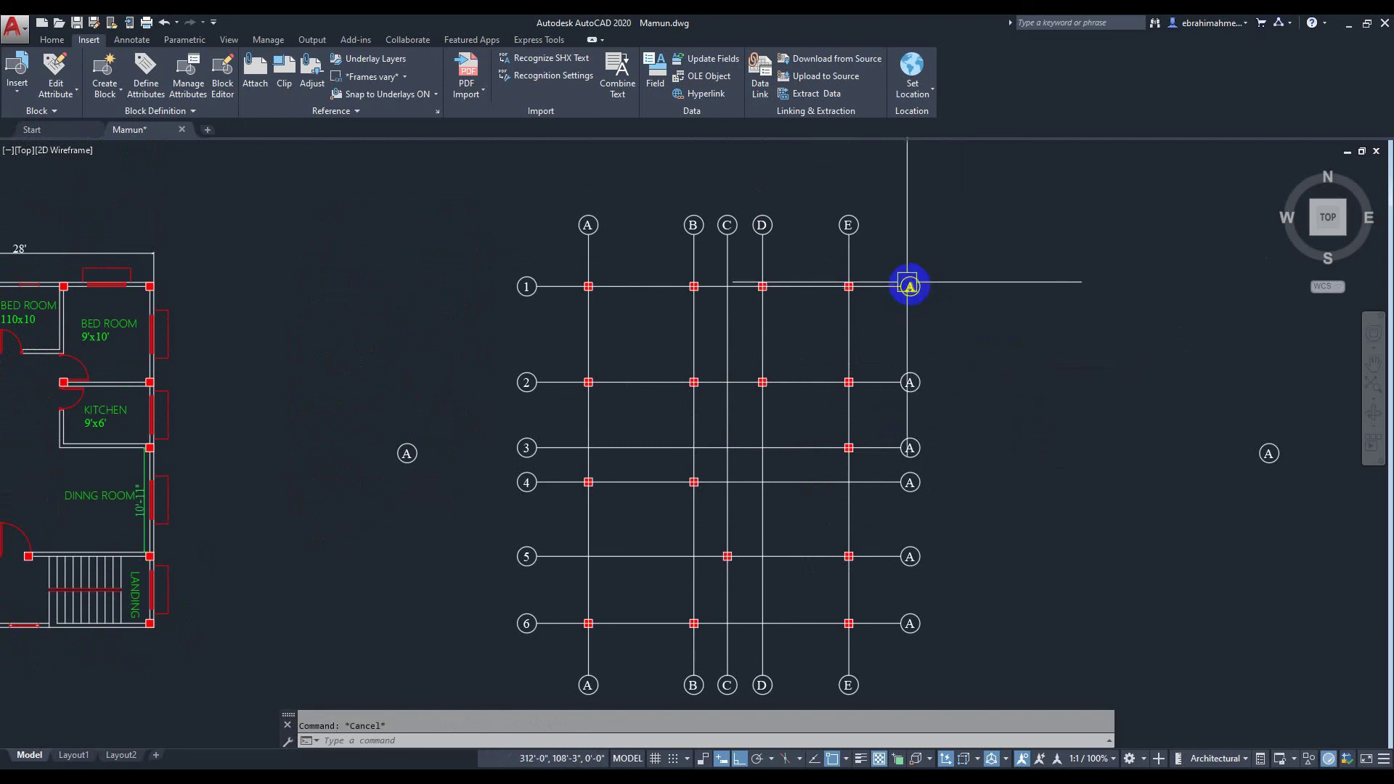
scroll(908, 287, up, 2)
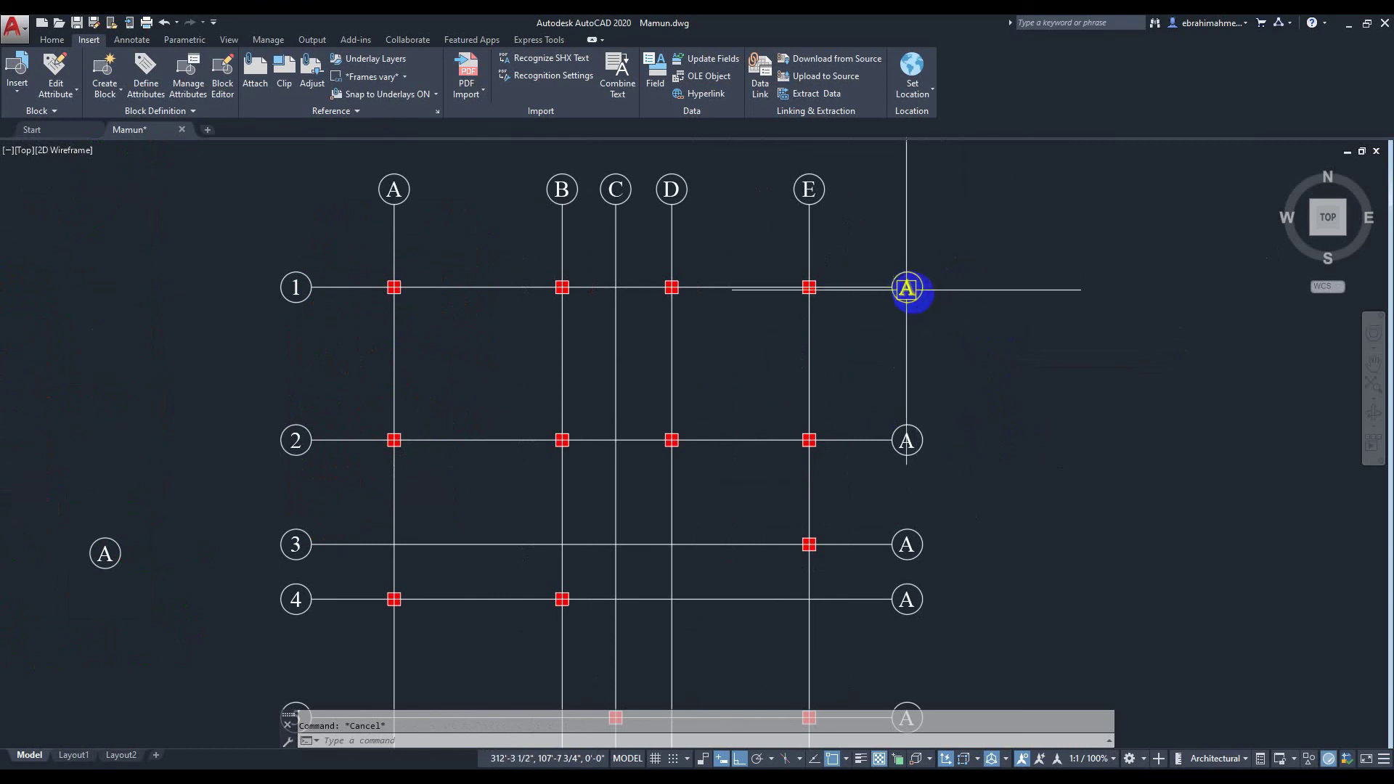
Renumber the right-end bubbles of rows 1, 2 and 3
double_click(907, 288)
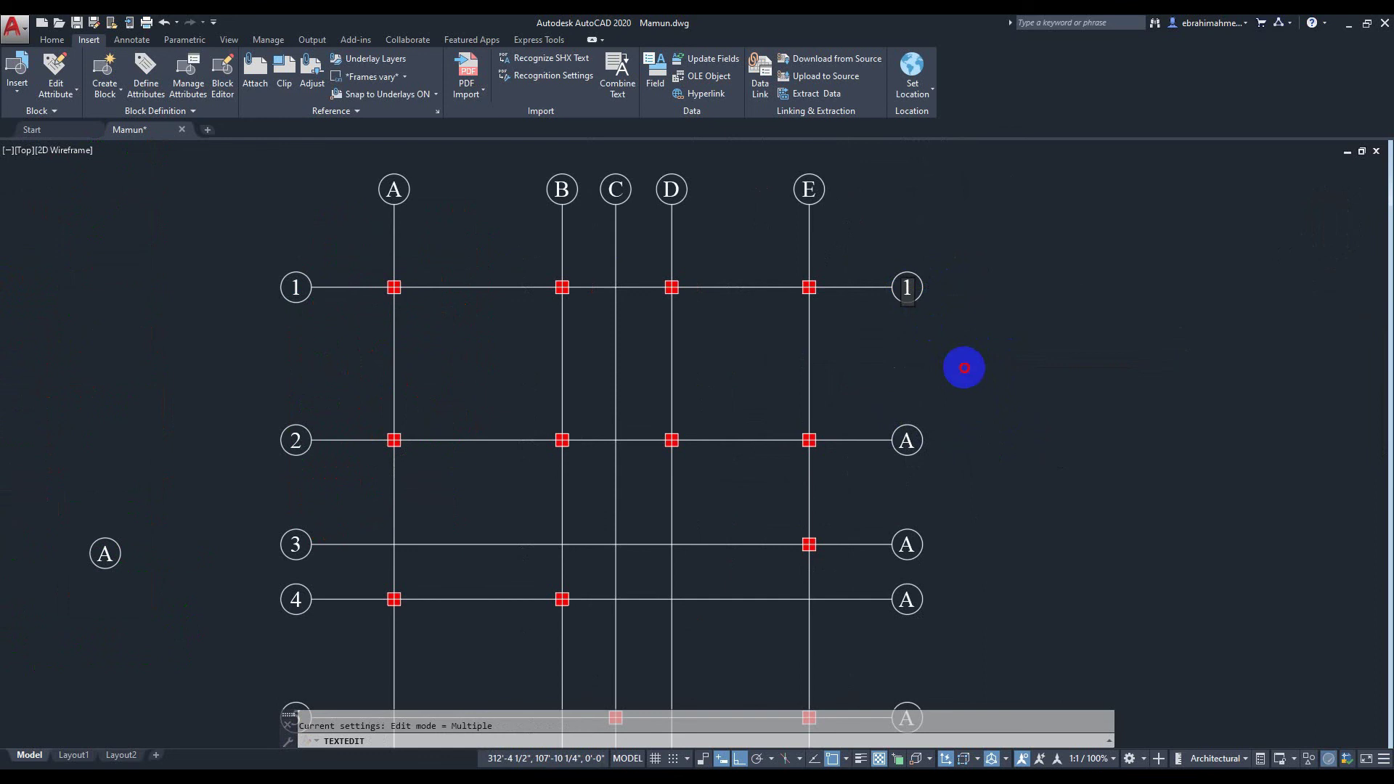
click(964, 368)
click(906, 440)
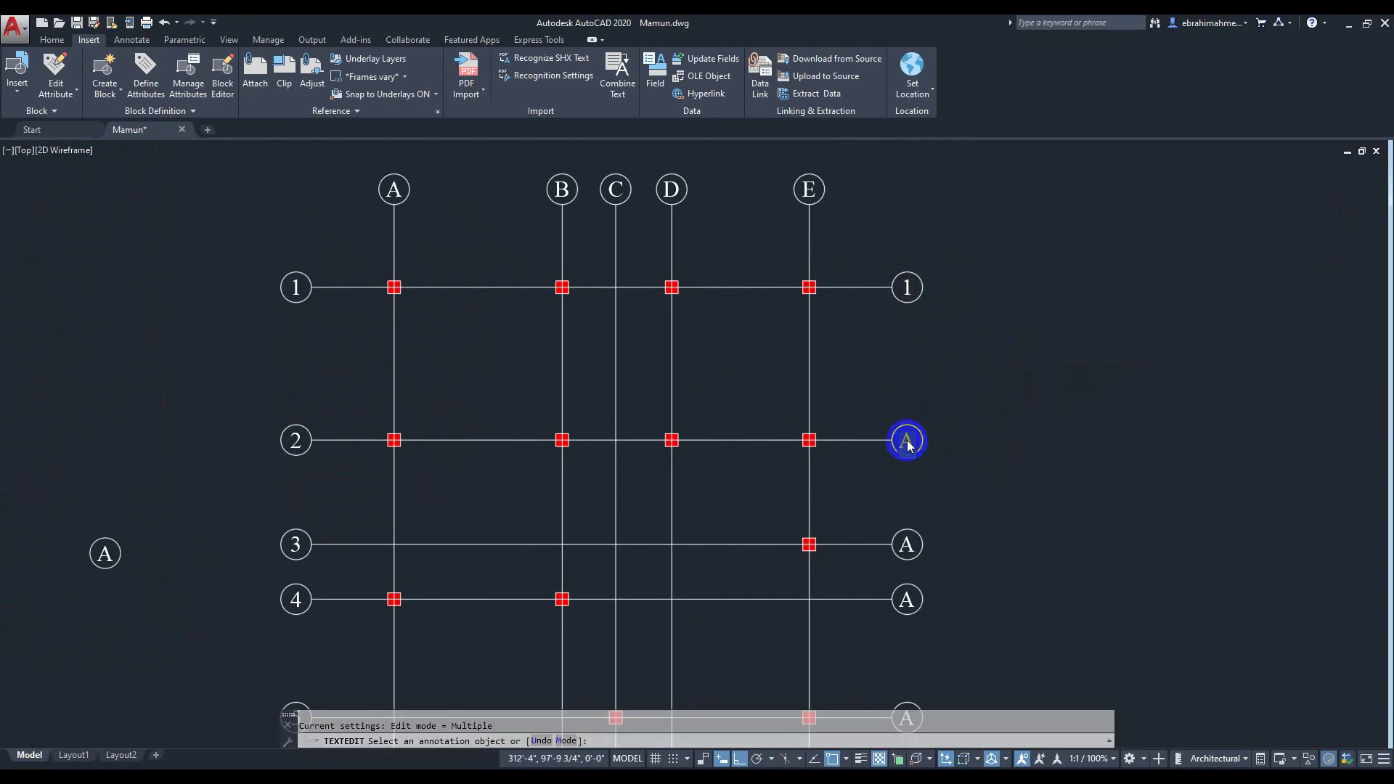
text(2)
click(997, 455)
click(907, 545)
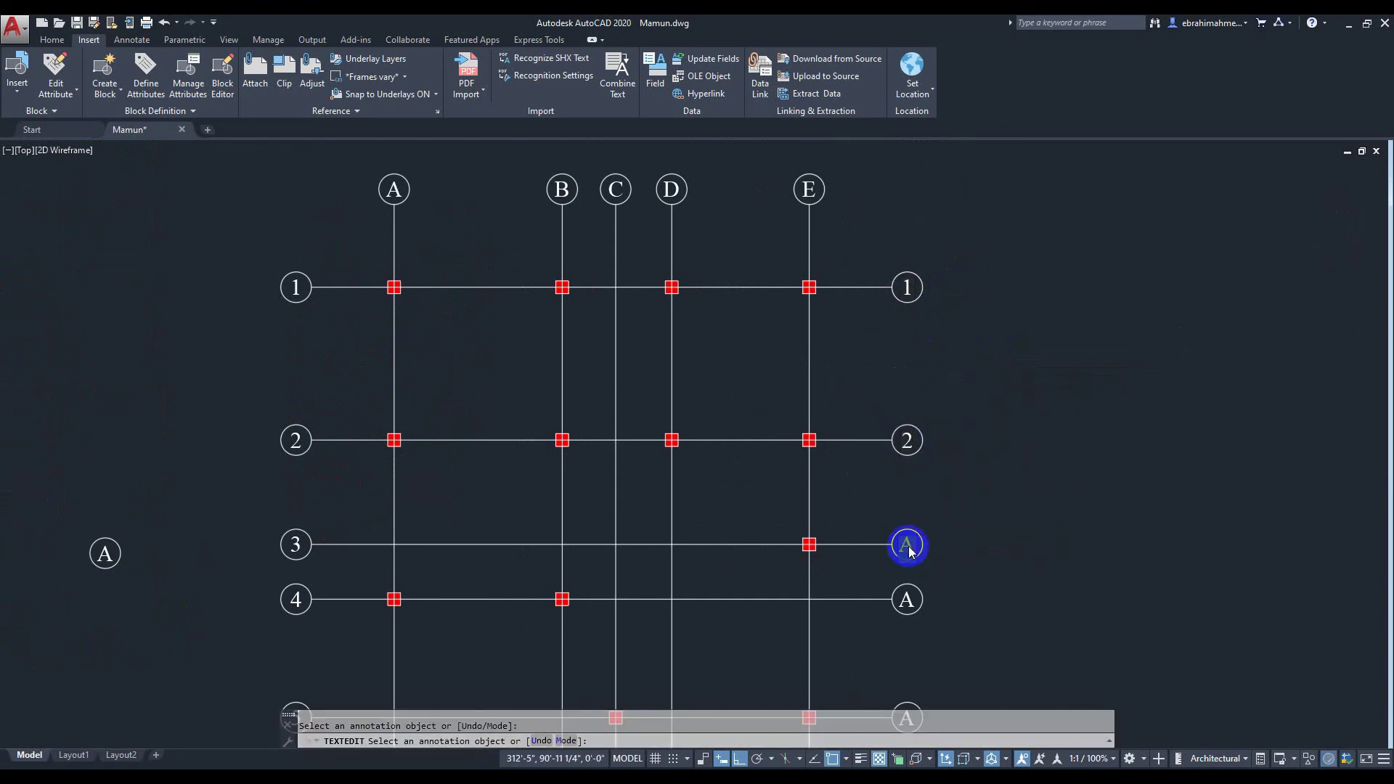
text(3)
click(995, 550)
Renumber the right-end bubbles of rows 4, 5 and 6
scroll(1000, 539, down, 2)
mouse_move(1002, 535)
middle_down()
mouse_move(992, 274)
mouse_move(971, 280)
middle_up()
scroll(970, 280, up, 4)
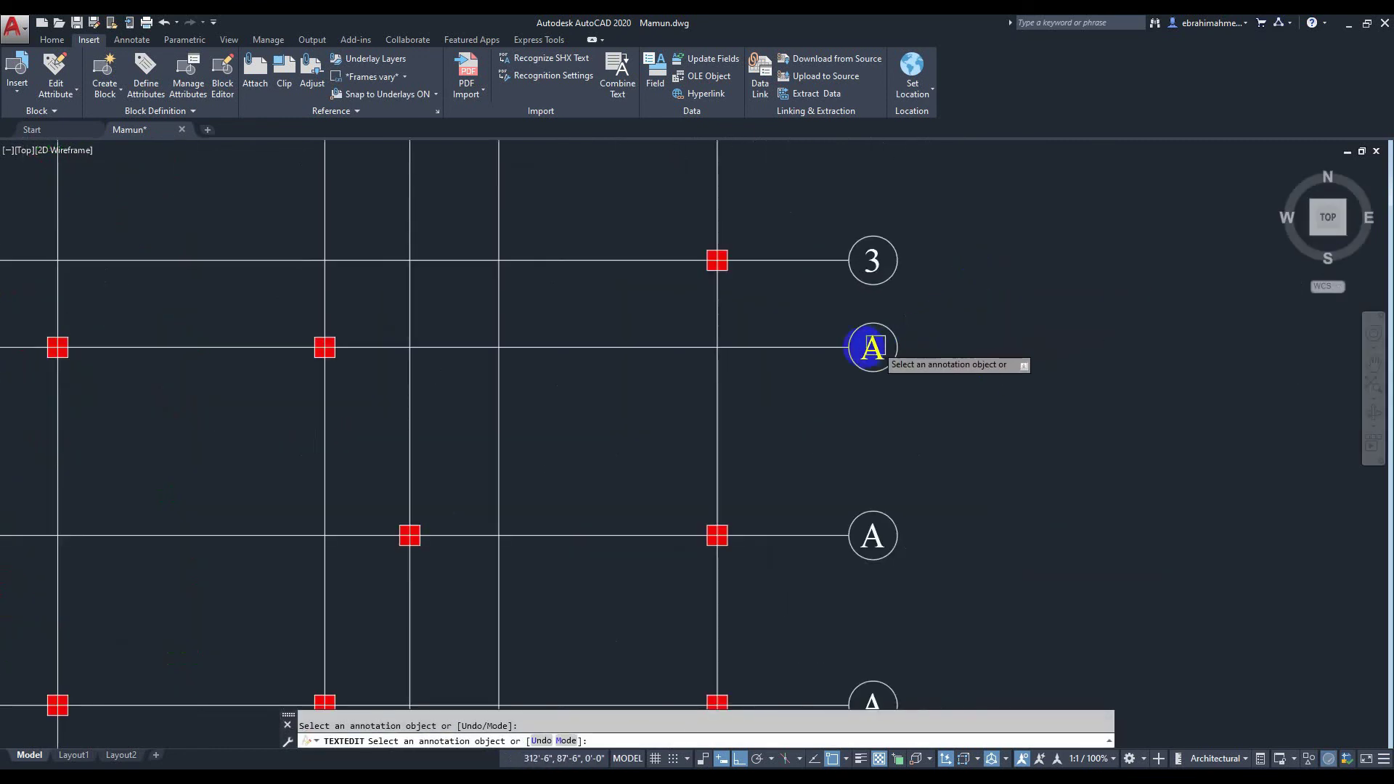
click(877, 353)
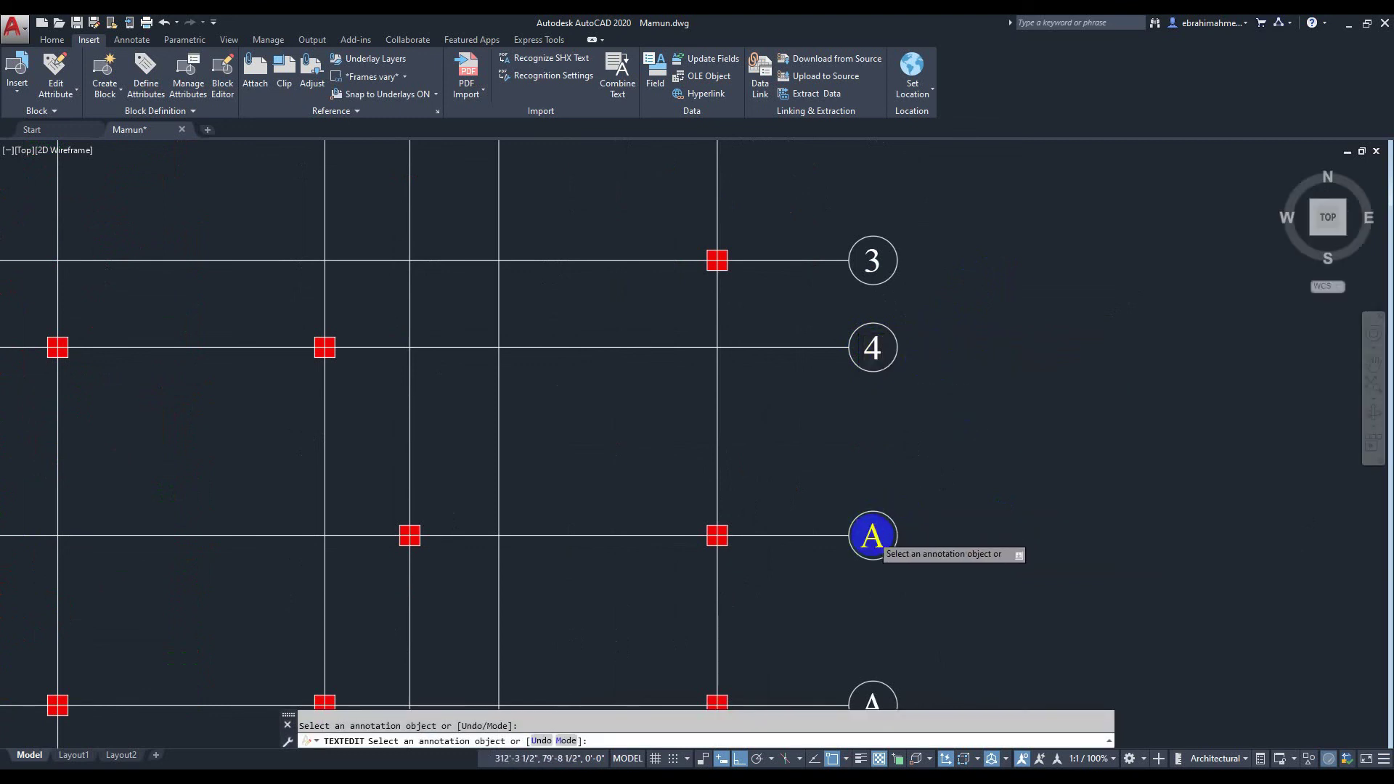
click(872, 519)
text(5)
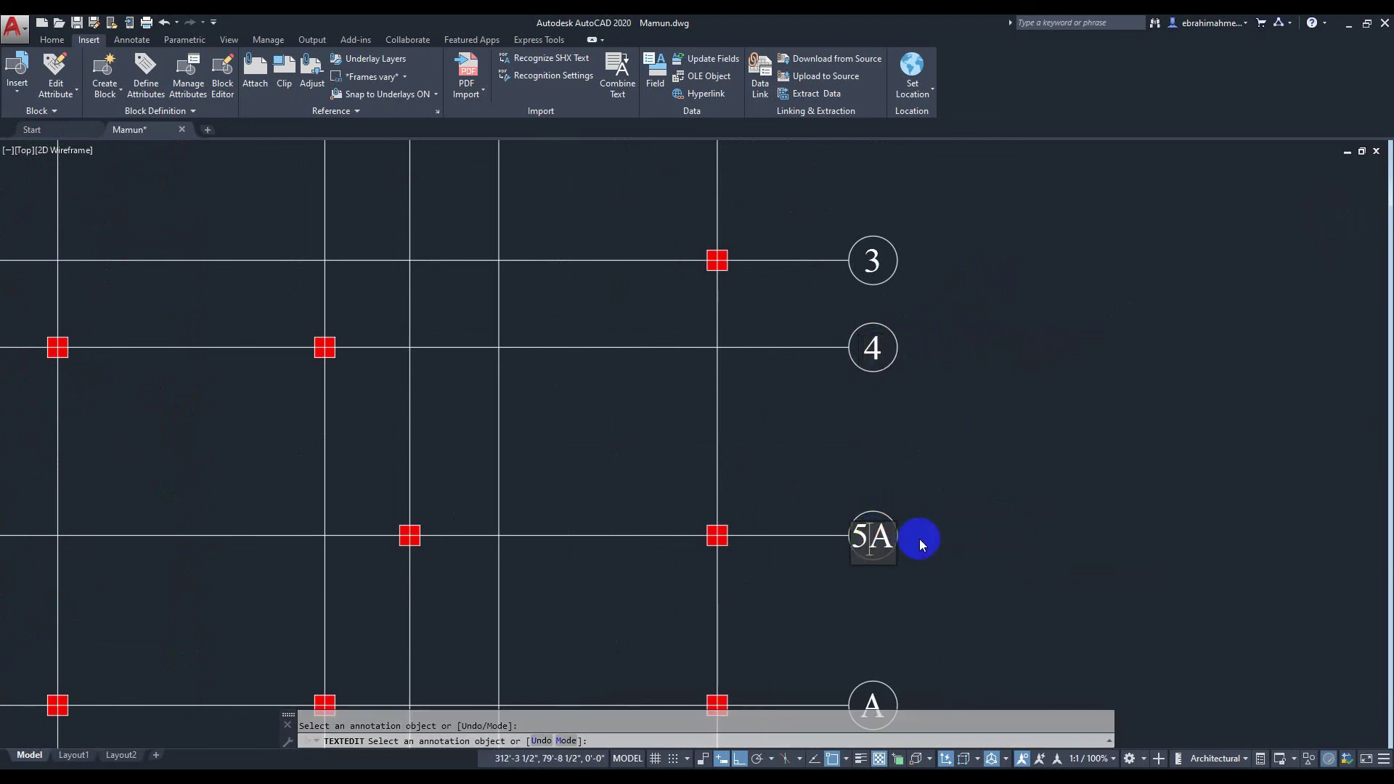
key(BackSpace)
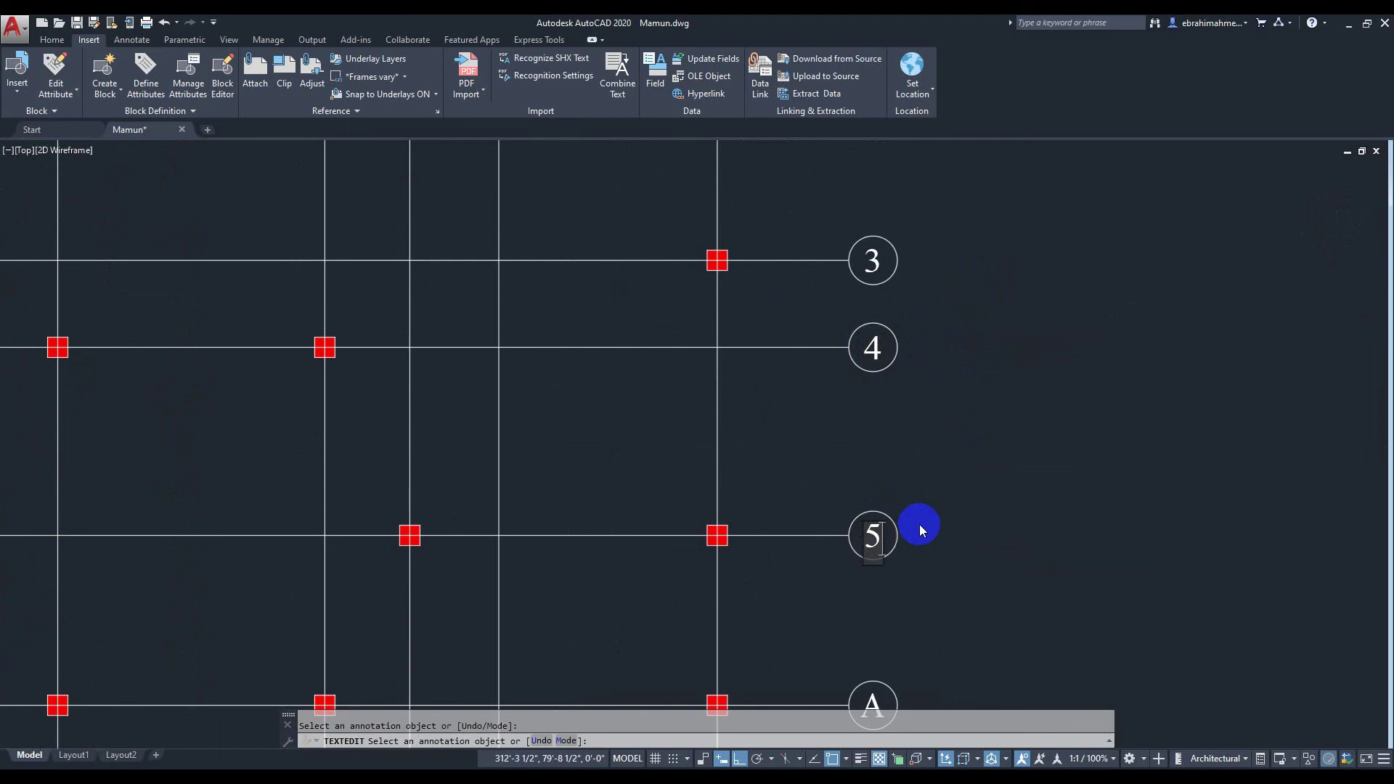
click(1008, 488)
scroll(1067, 473, down, 4)
scroll(957, 431, up, 2)
scroll(943, 450, up, 2)
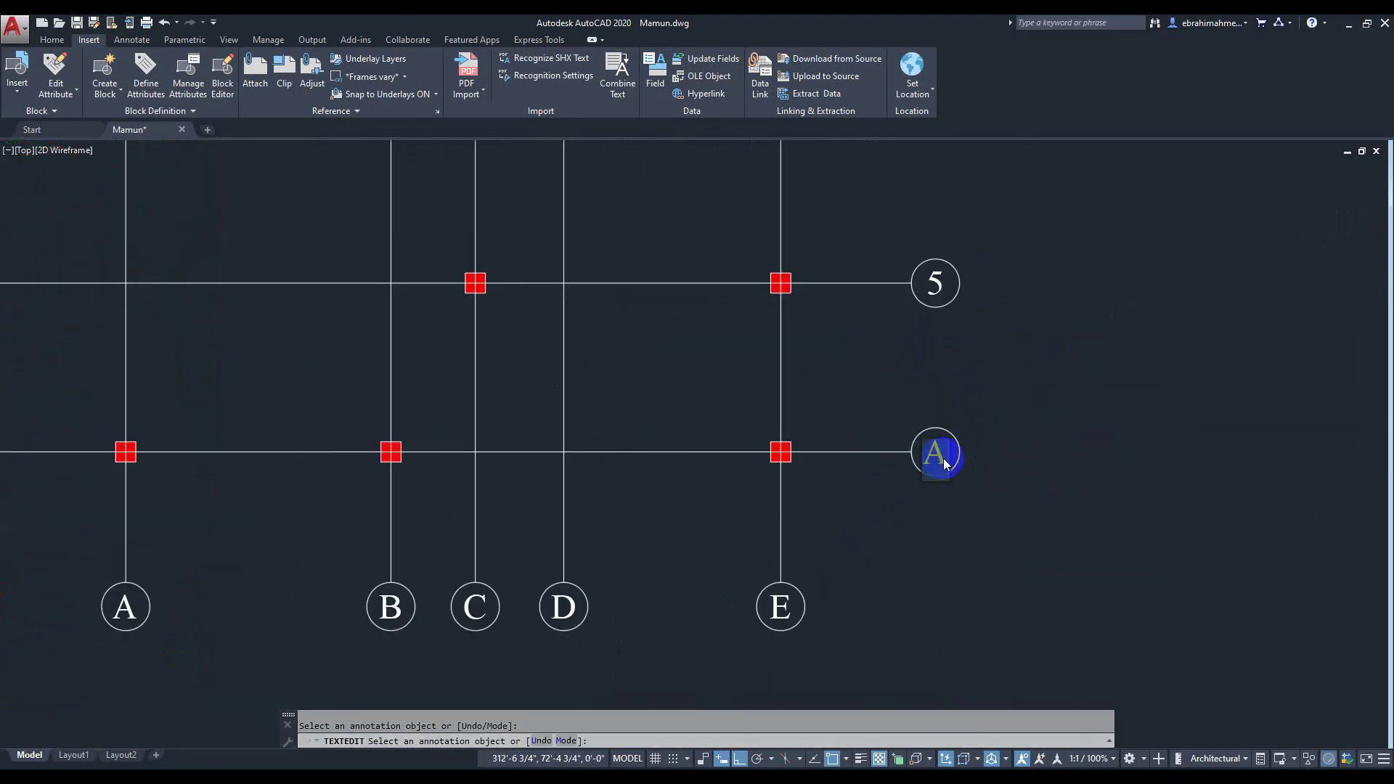
click(1034, 445)
scroll(1077, 435, down, 2)
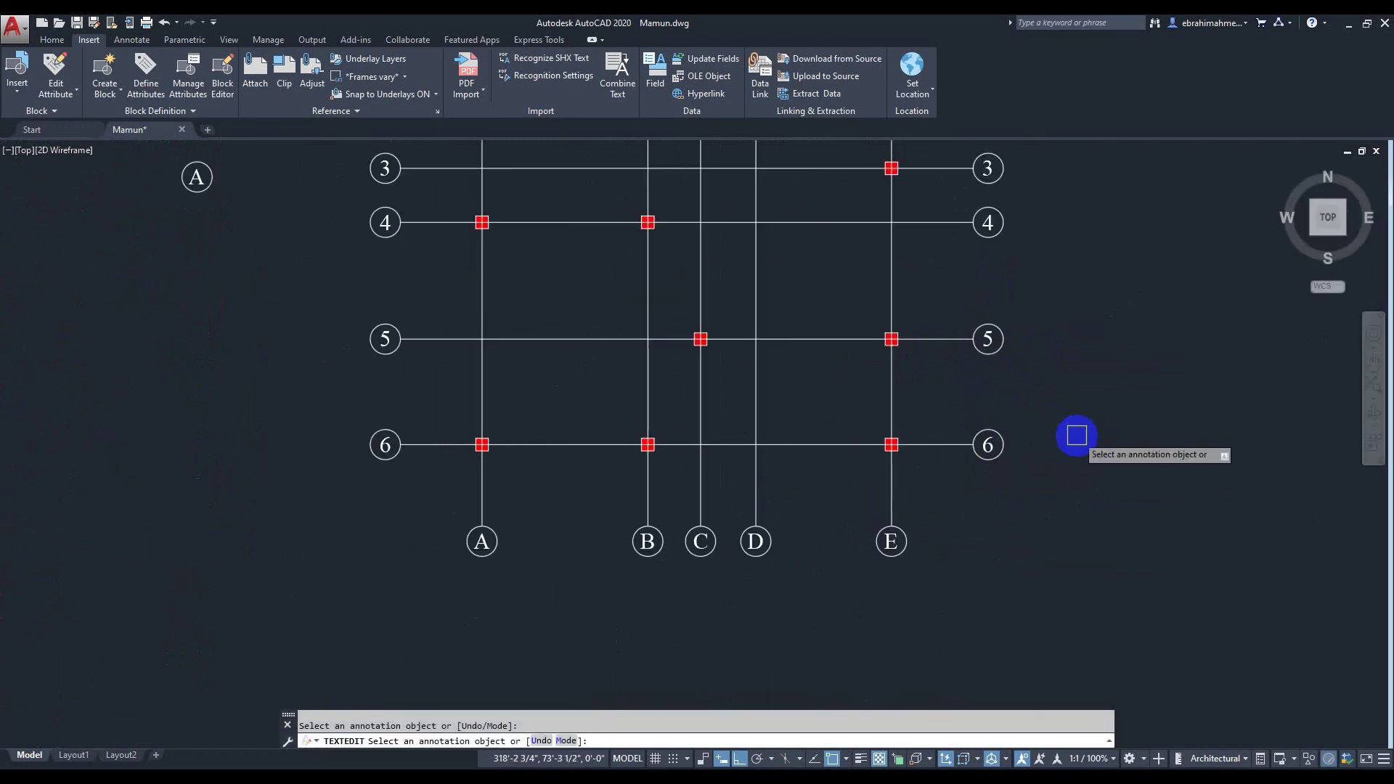
scroll(1076, 436, down, 2)
key(Escape)
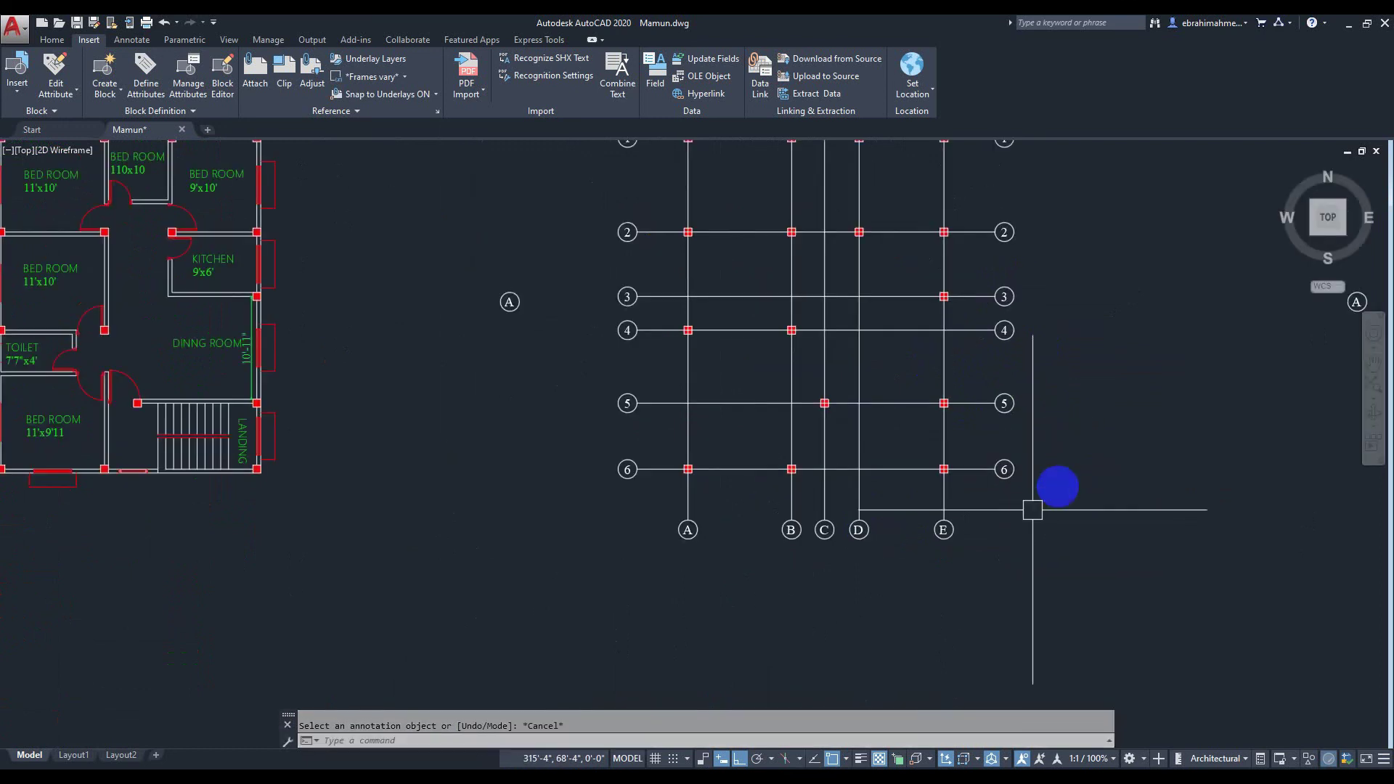
Select lettered grid lines A–E and numbered grid lines 1–6
scroll(1114, 452, up, 2)
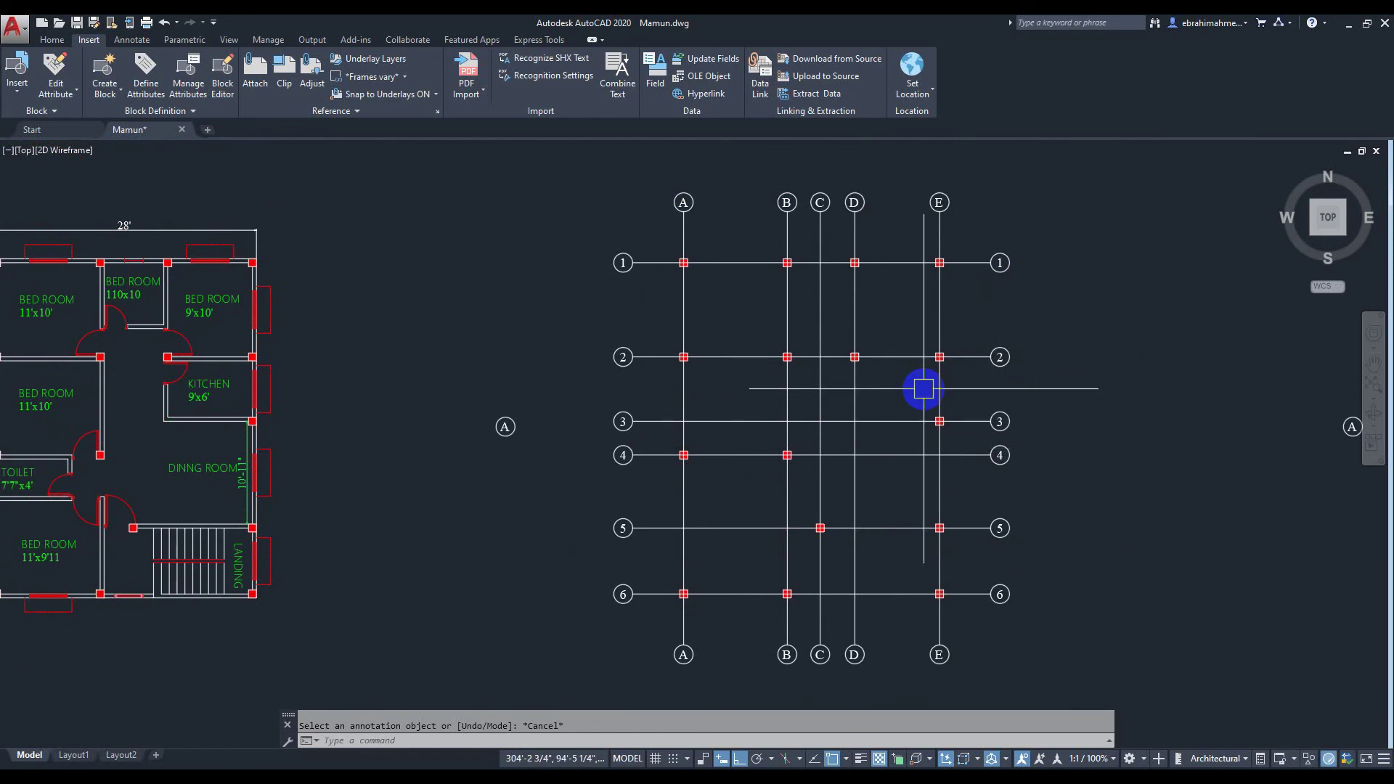
click(688, 297)
click(788, 297)
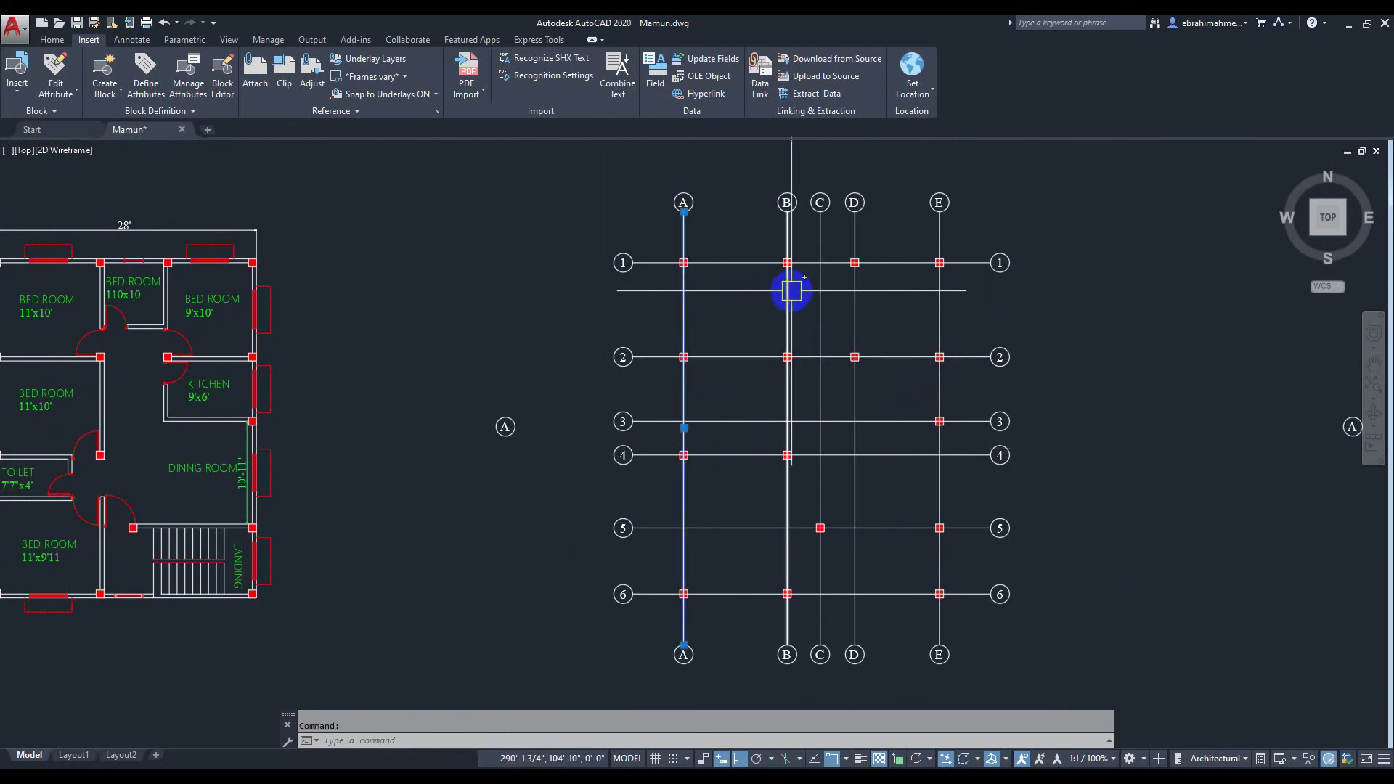
click(820, 297)
click(938, 305)
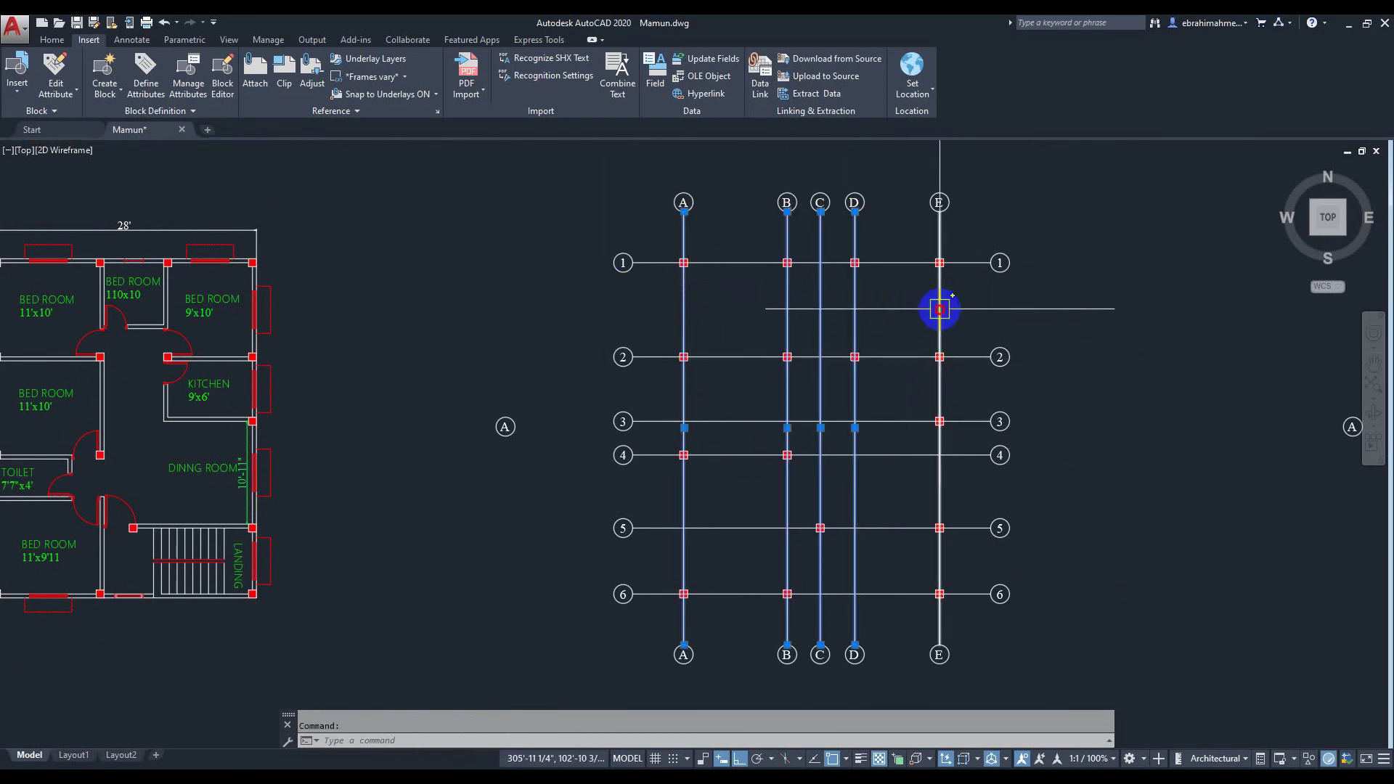
click(907, 355)
click(896, 262)
click(894, 421)
click(894, 453)
click(895, 528)
click(916, 590)
Set the selected grid lines' colour to Red and clear the selection
click(541, 42)
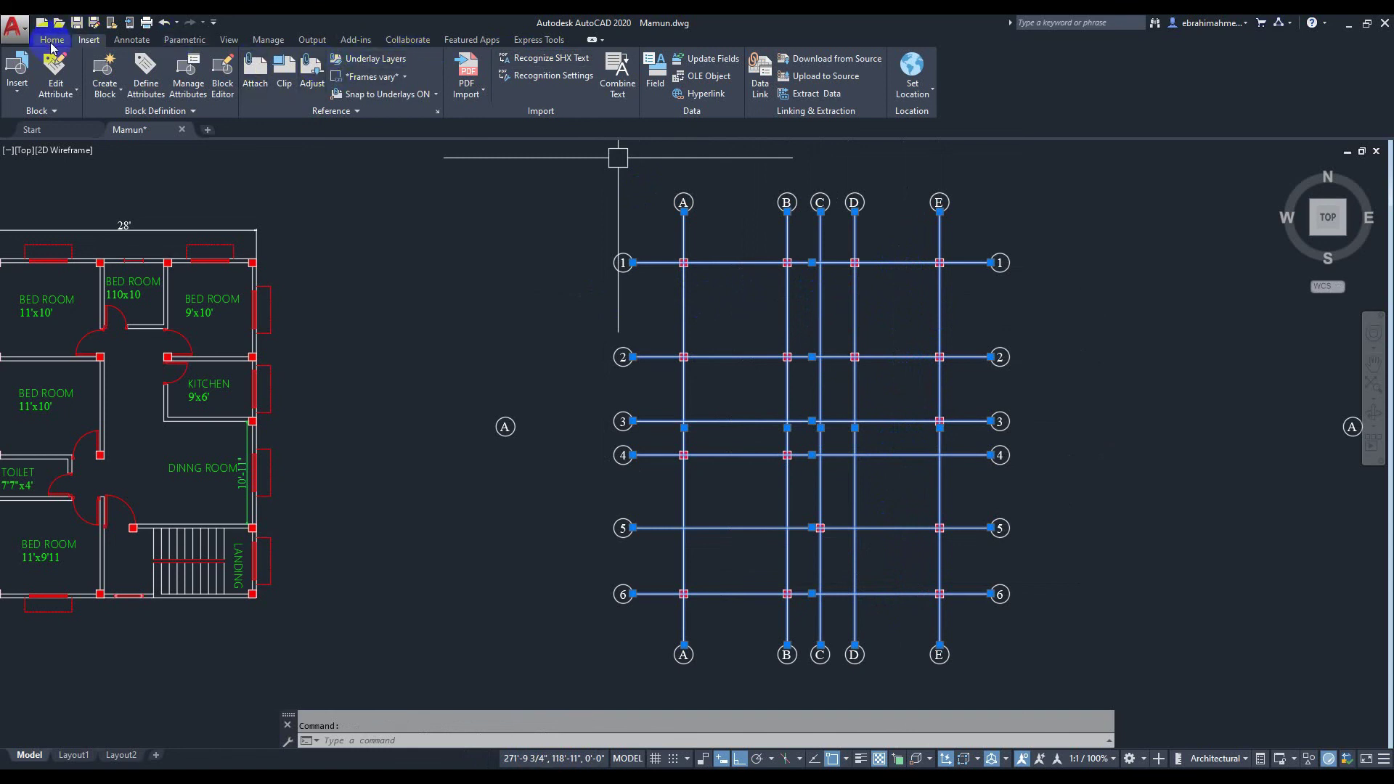
click(52, 41)
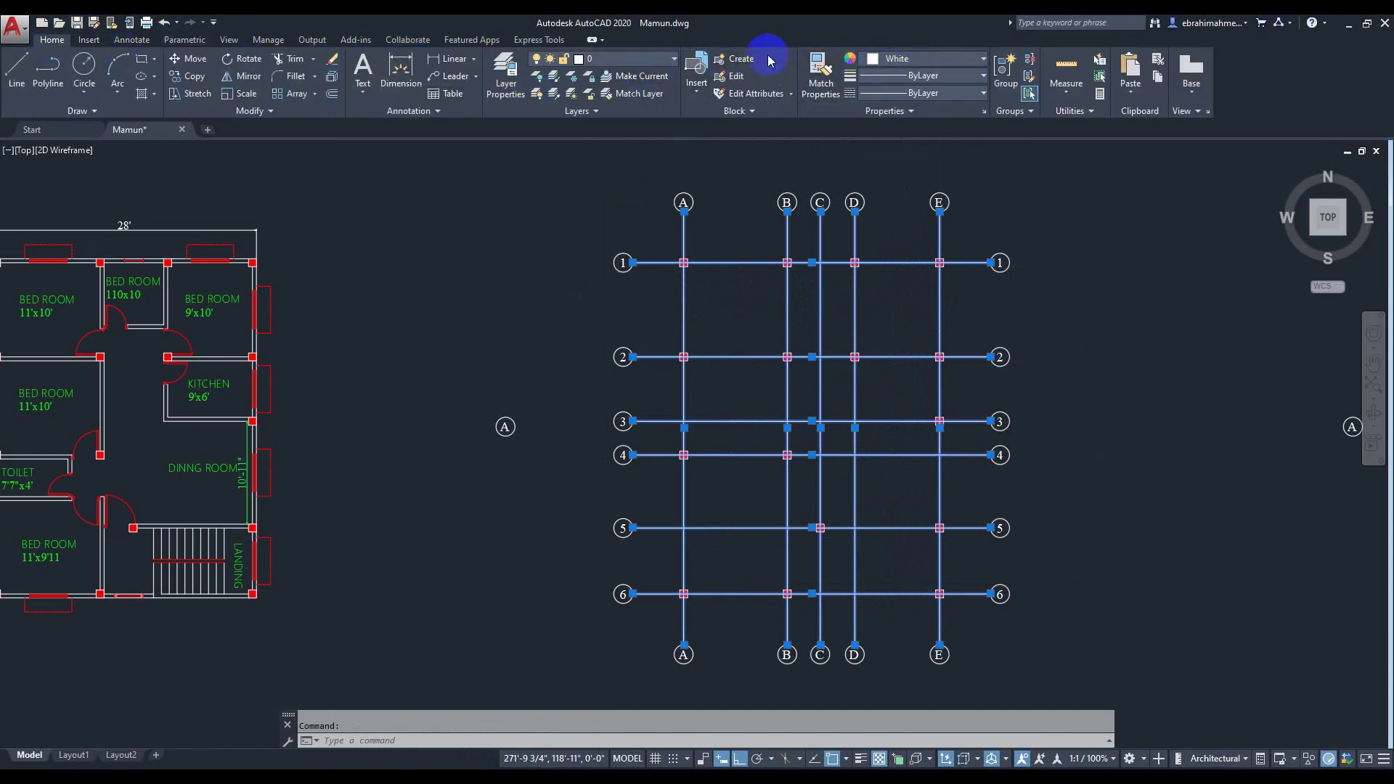
click(986, 64)
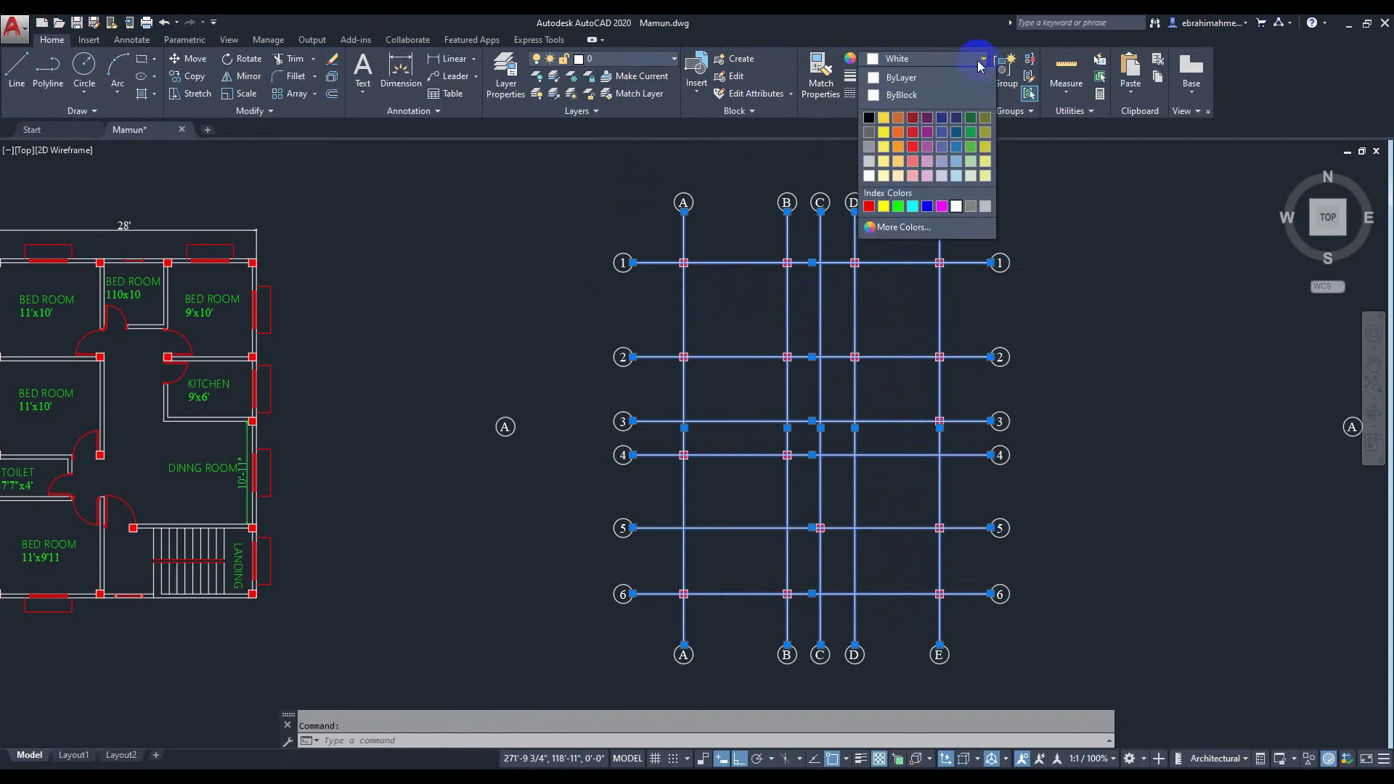
click(868, 195)
key(Escape)
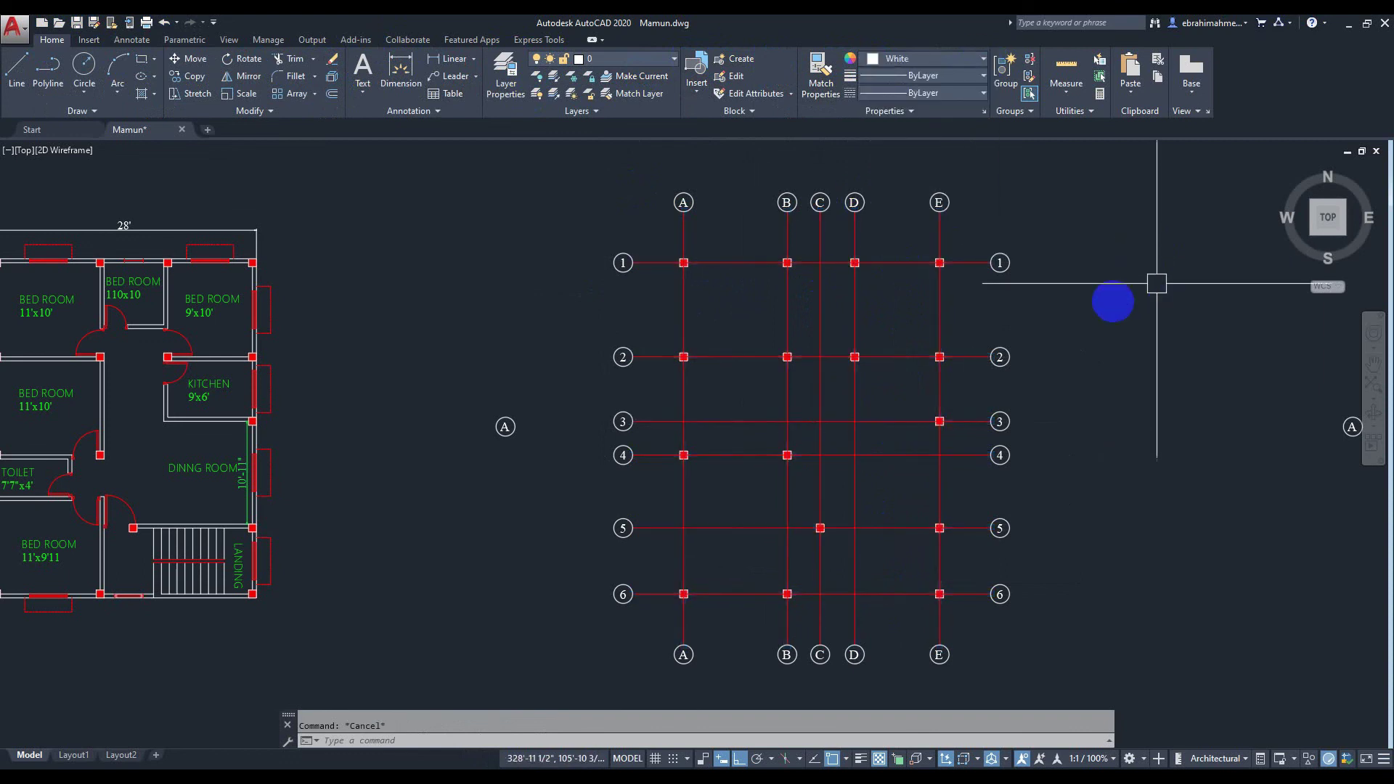
Pan to the floor plans and begin window-selecting the left stray bubble
middle_drag(1065, 292, 1080, 233)
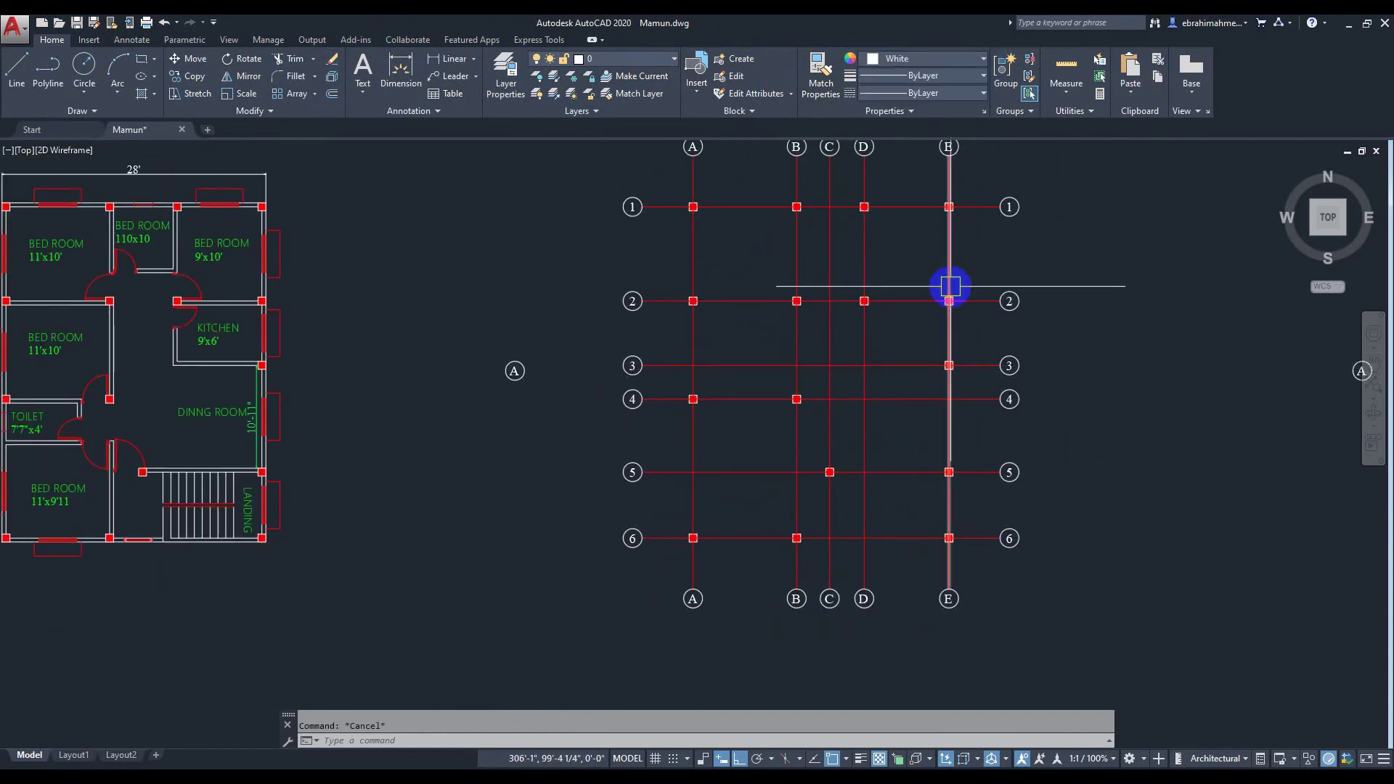
scroll(1002, 311, down, 2)
middle_drag(1065, 324, 989, 335)
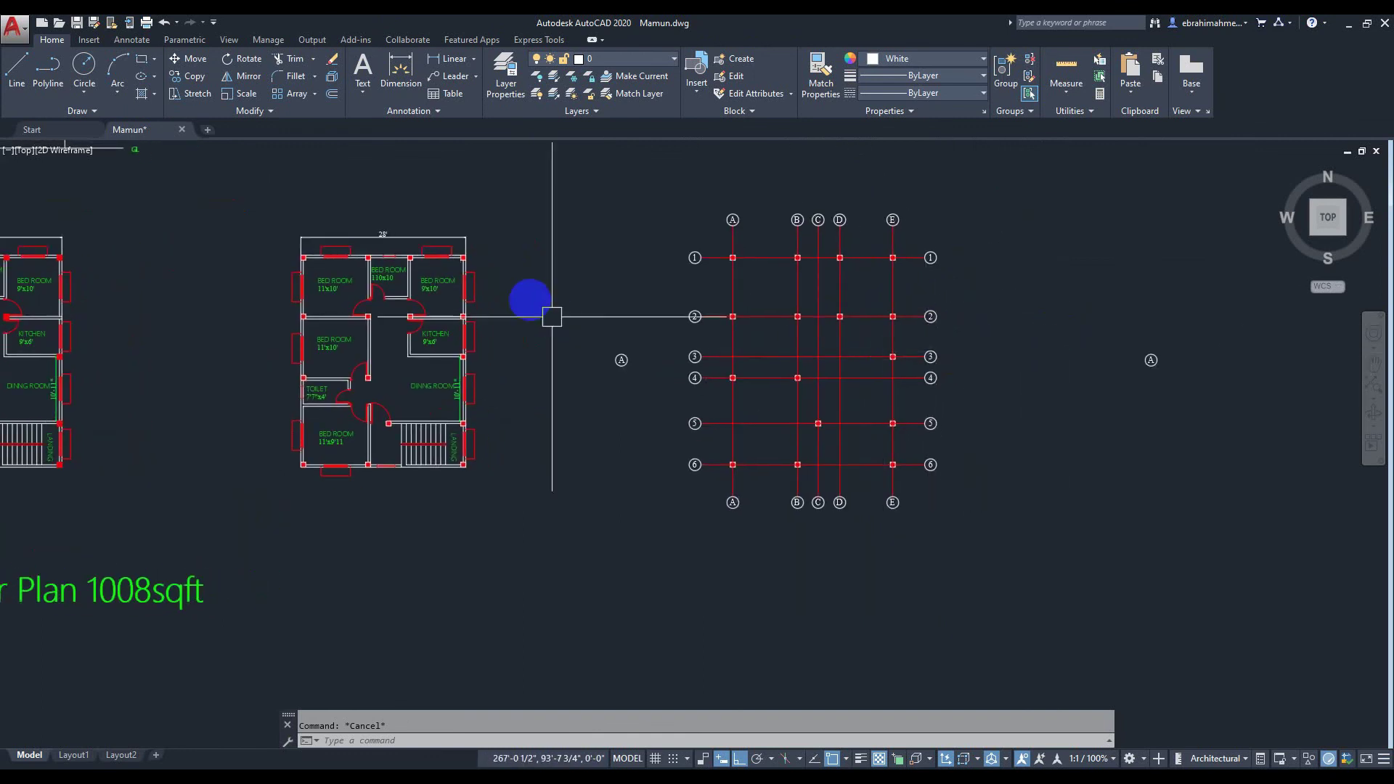
Window-select the stray A bubbles left and right of the grid and delete both
click(561, 296)
click(629, 400)
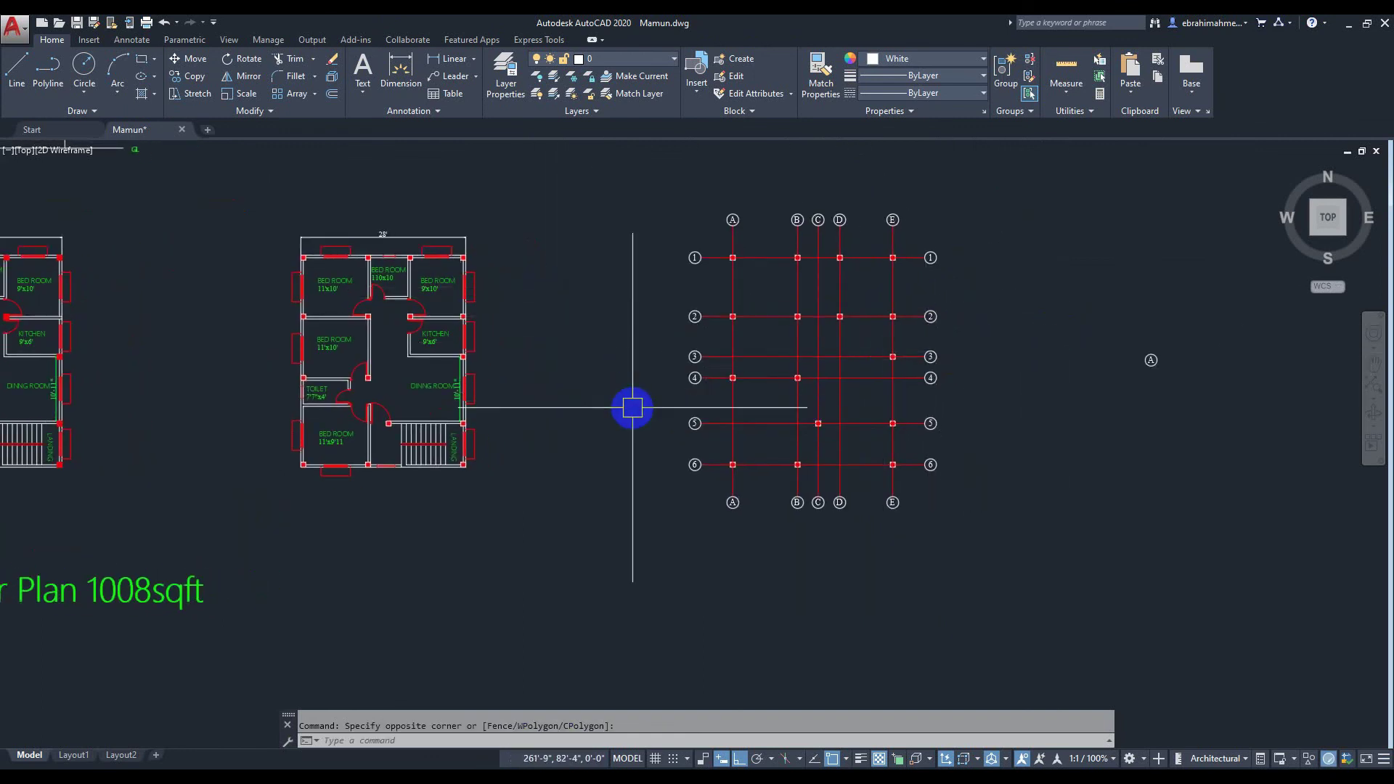
click(1103, 273)
click(1165, 443)
key(Delete)
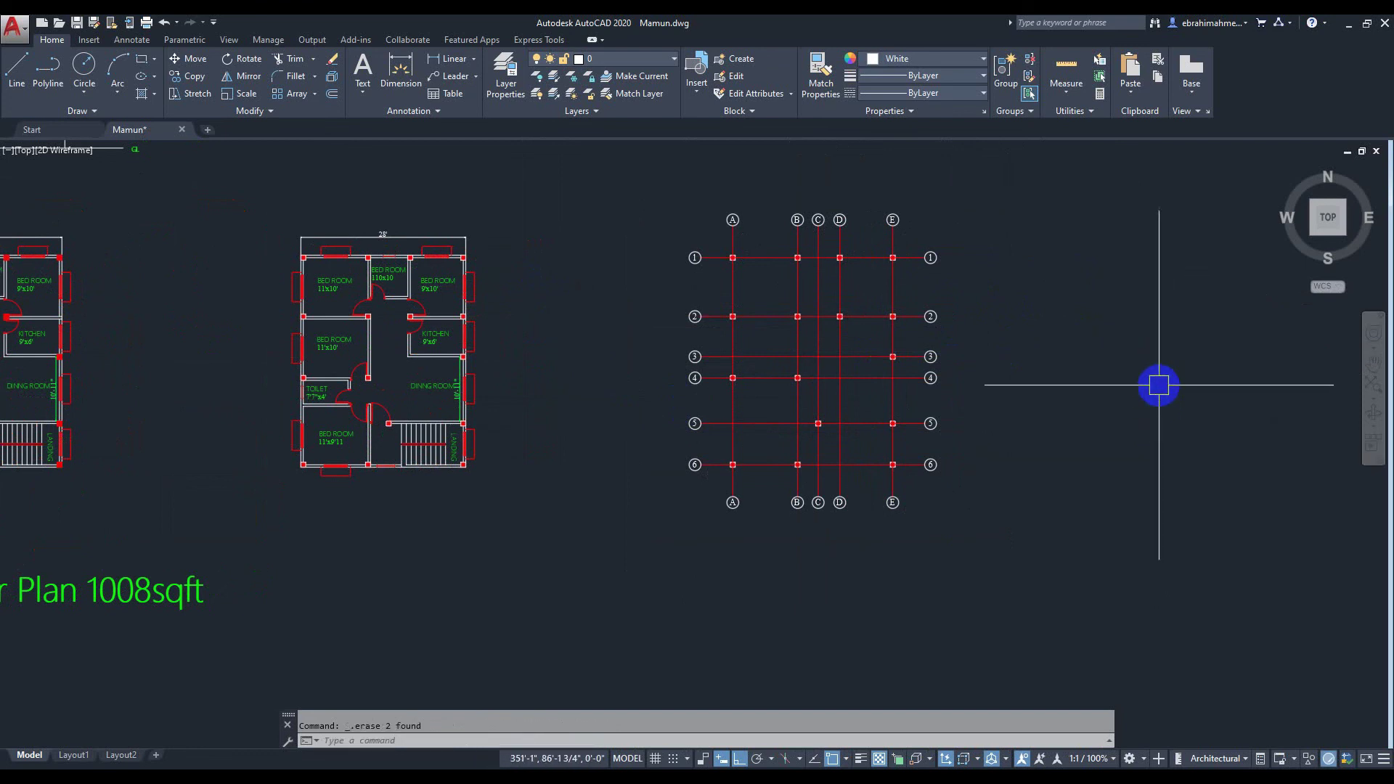